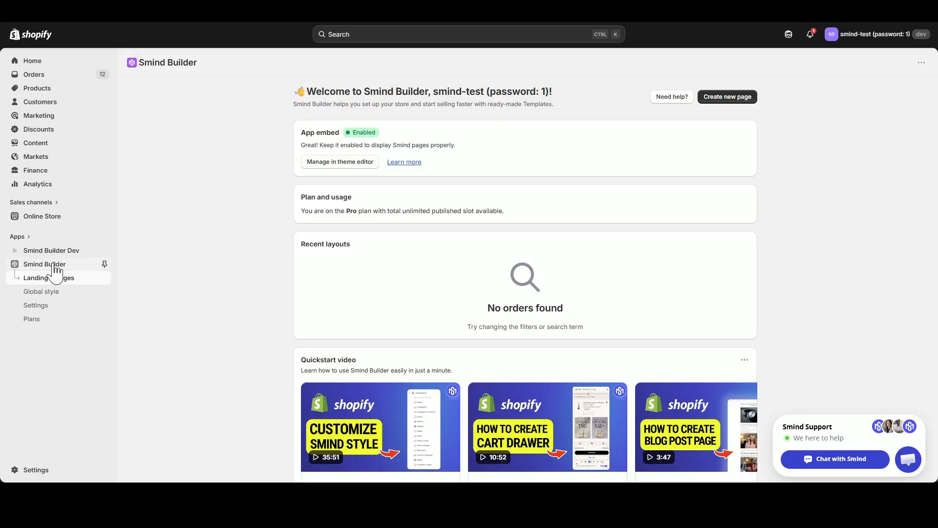
Start building a new home page from Smind Builder's Landing & Pages area.
click(51, 268)
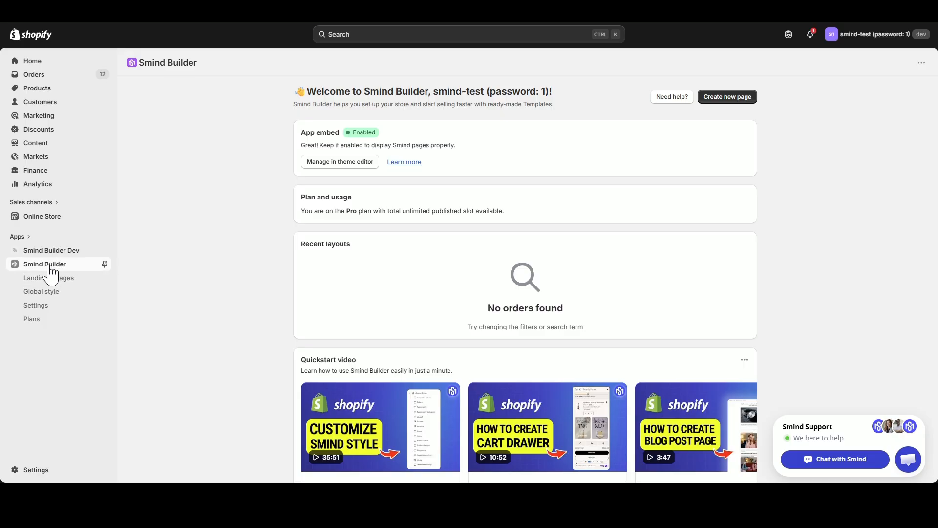
click(52, 282)
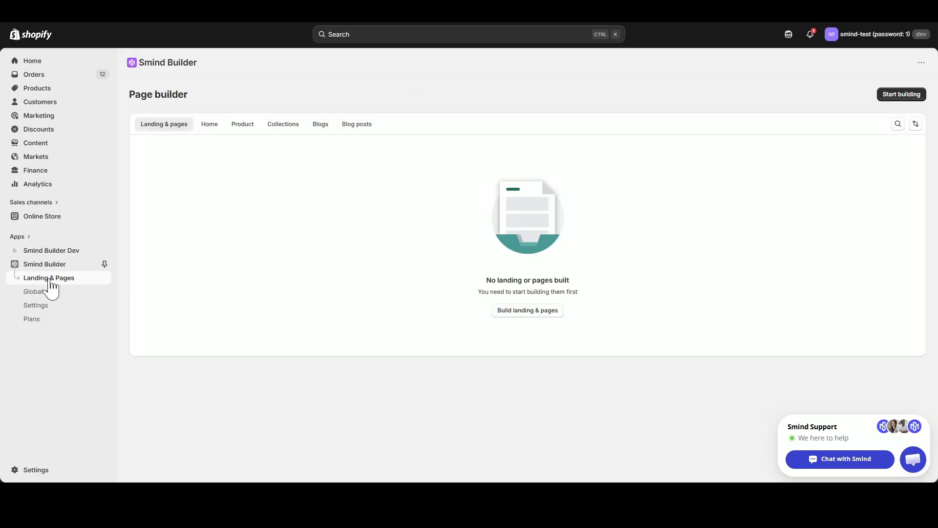
click(214, 122)
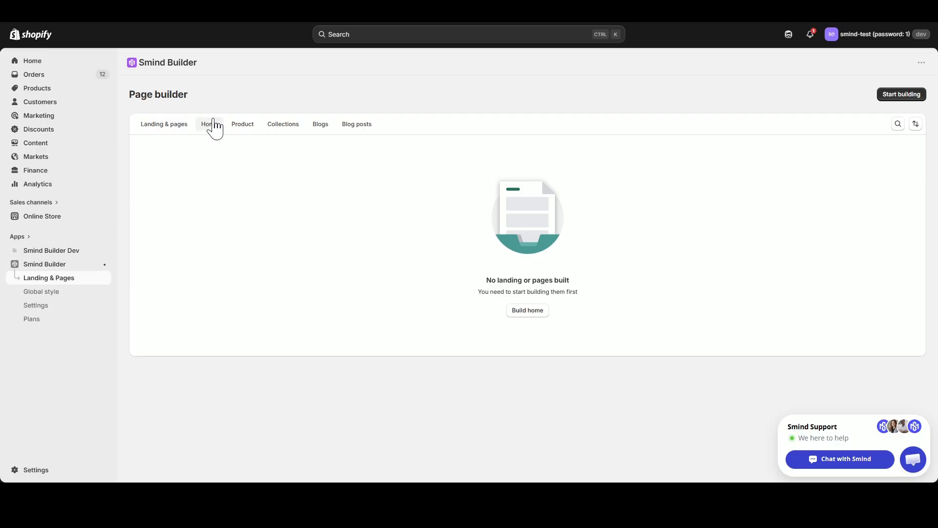
click(526, 313)
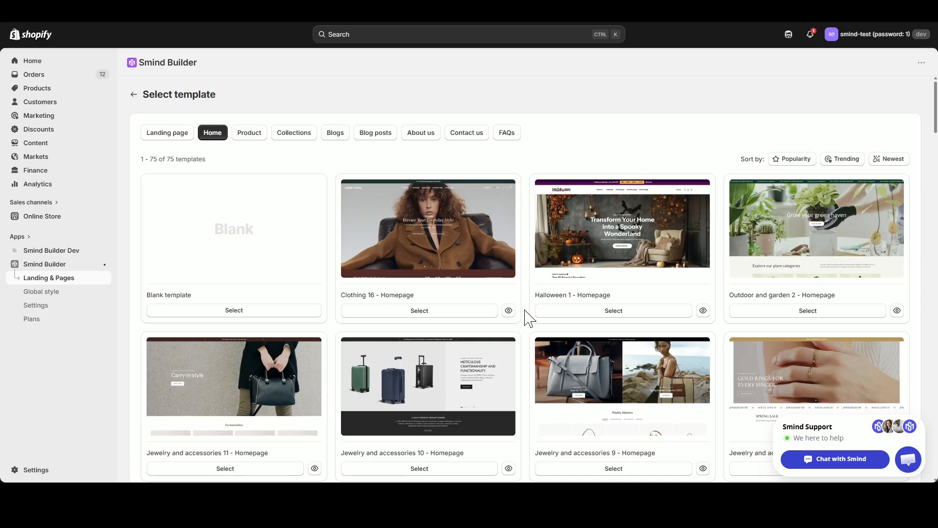
Browse the homepage templates and choose the Blank template for the new page.
scroll(379, 241, down, 7)
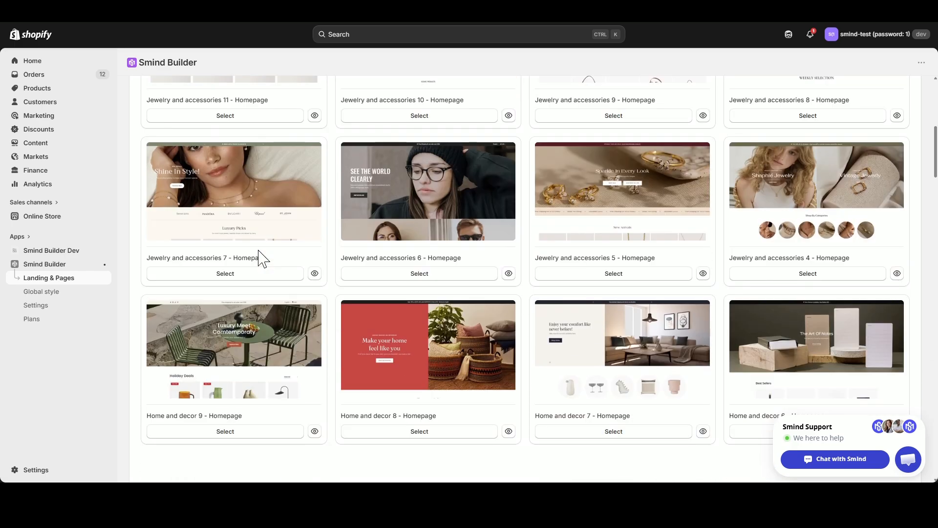
scroll(263, 258, down, 11)
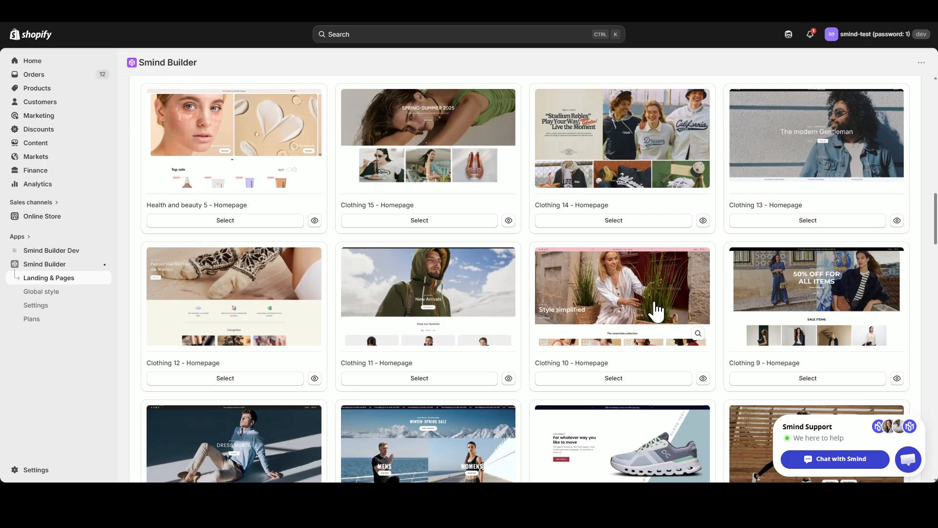
scroll(635, 320, down, 3)
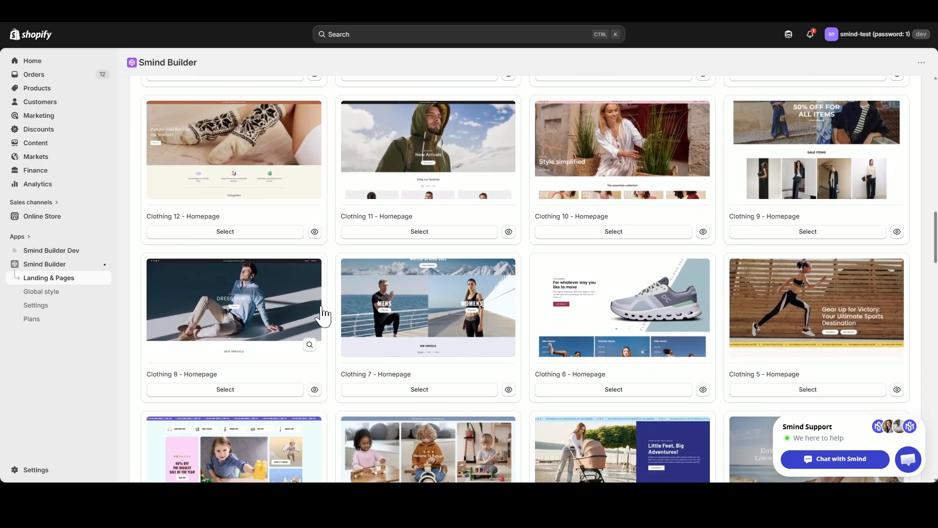
scroll(411, 318, up, 20)
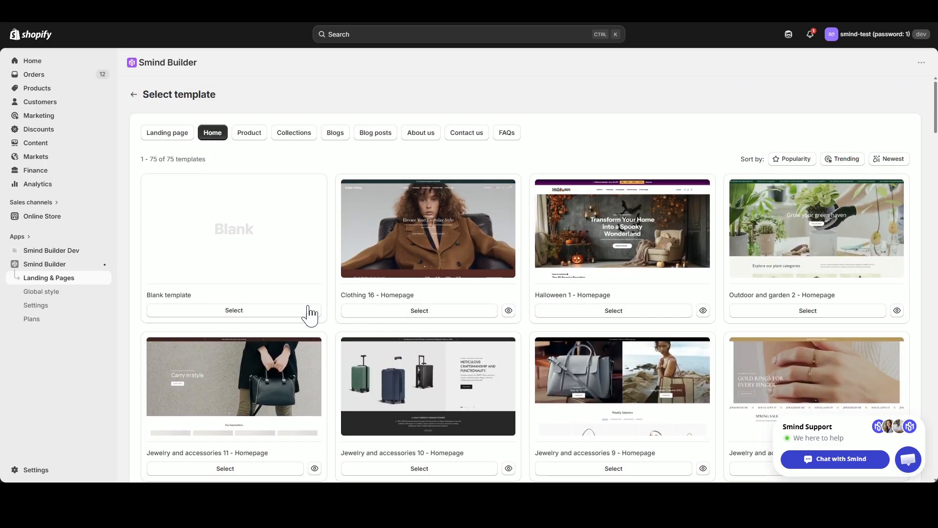
click(246, 312)
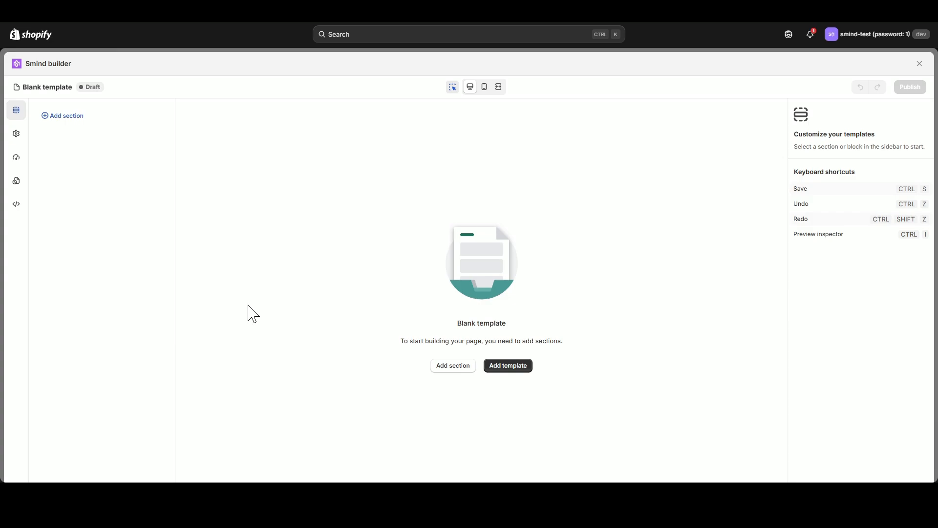
Add the Clothing 14 - Homepage template from the template library to the blank page.
click(507, 369)
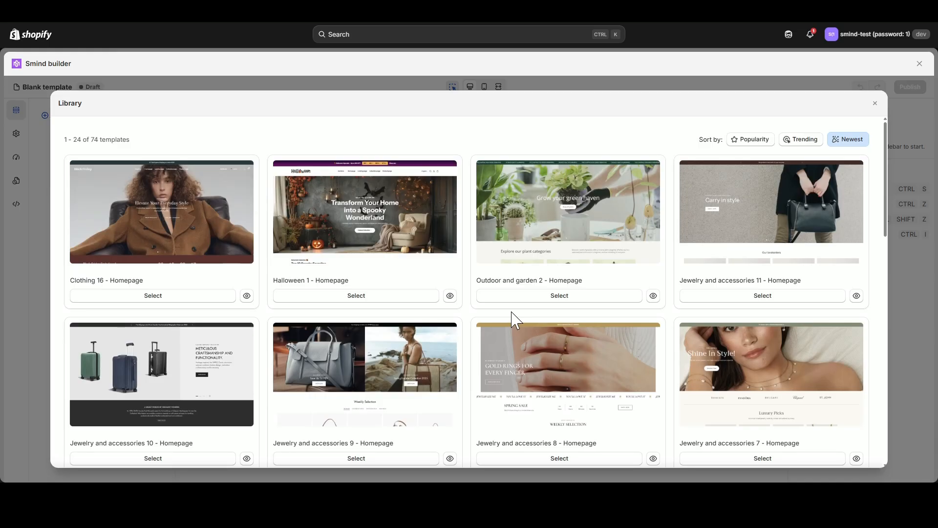
scroll(518, 321, down, 7)
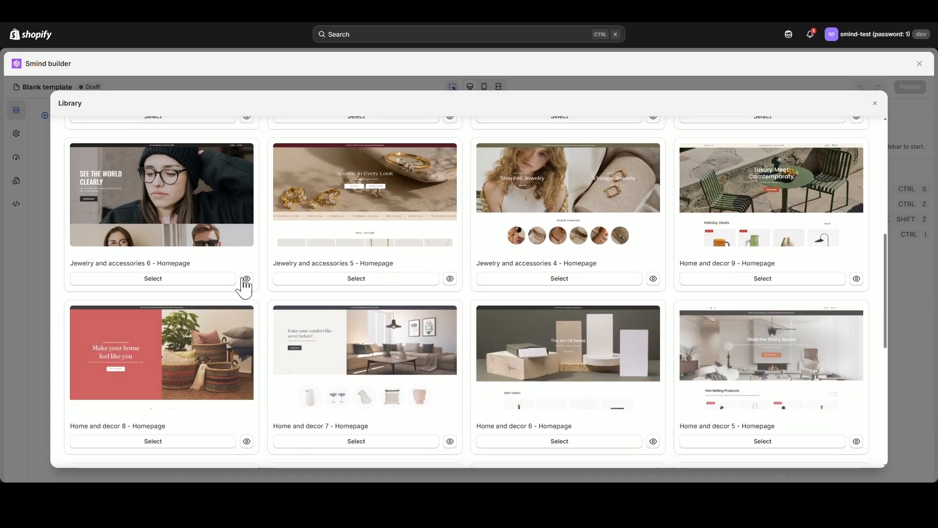
scroll(288, 297, down, 3)
scroll(257, 276, down, 4)
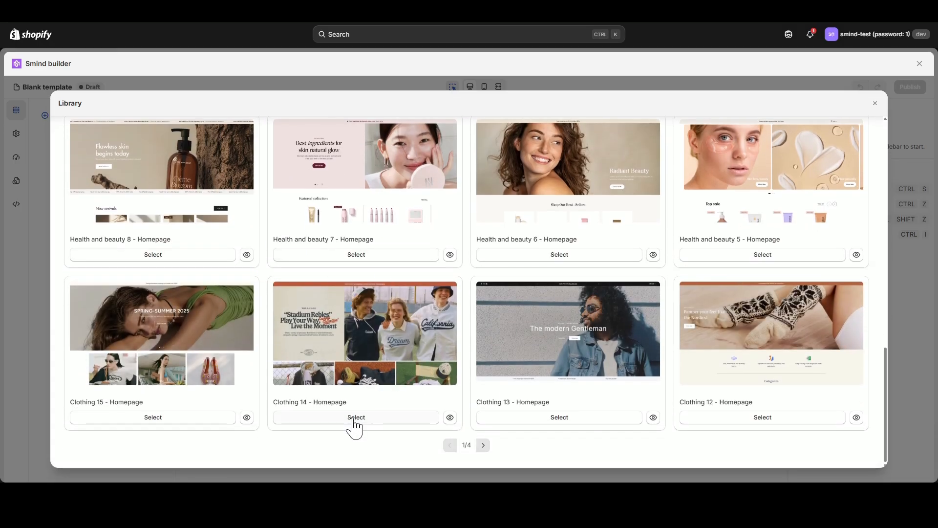
click(356, 419)
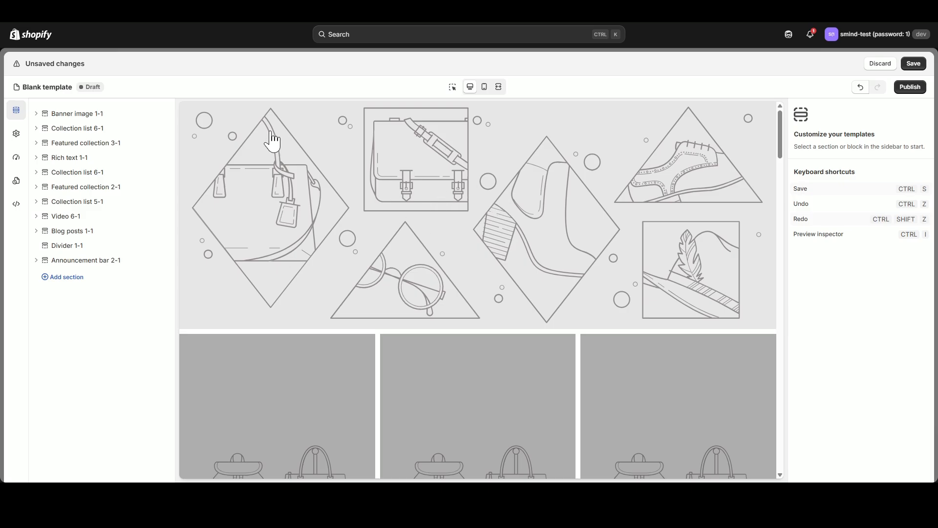
Set the Banner image 1-1 section's main image to the wide photo of the couple on the sofa.
click(86, 115)
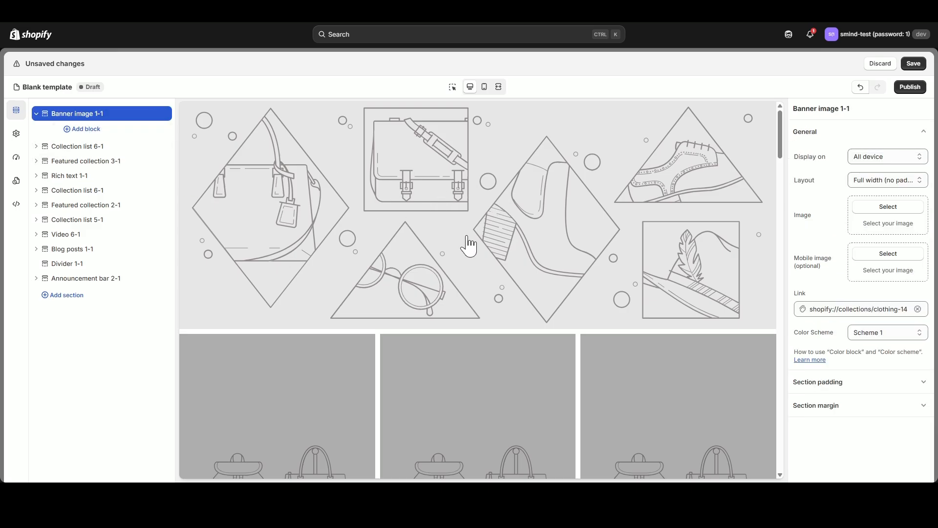
scroll(470, 247, down, 20)
scroll(470, 240, down, 17)
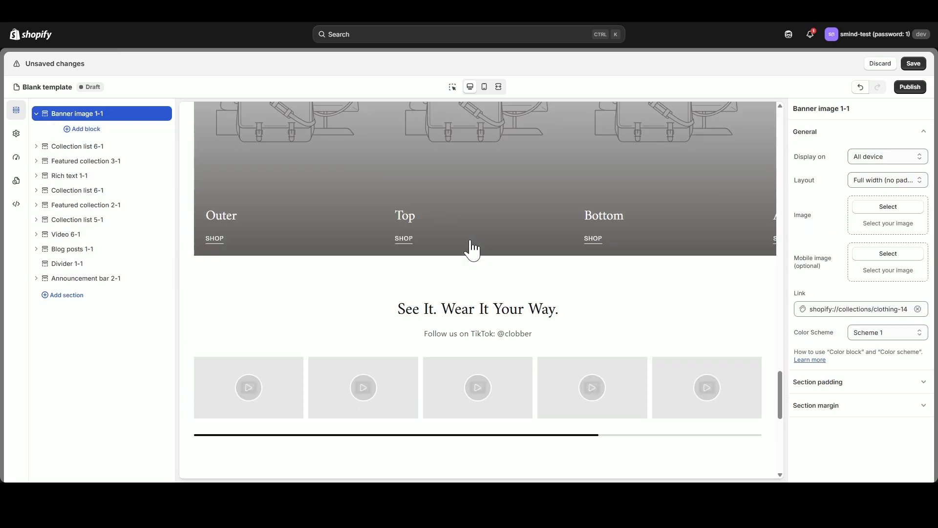
scroll(470, 241, up, 20)
scroll(471, 241, up, 10)
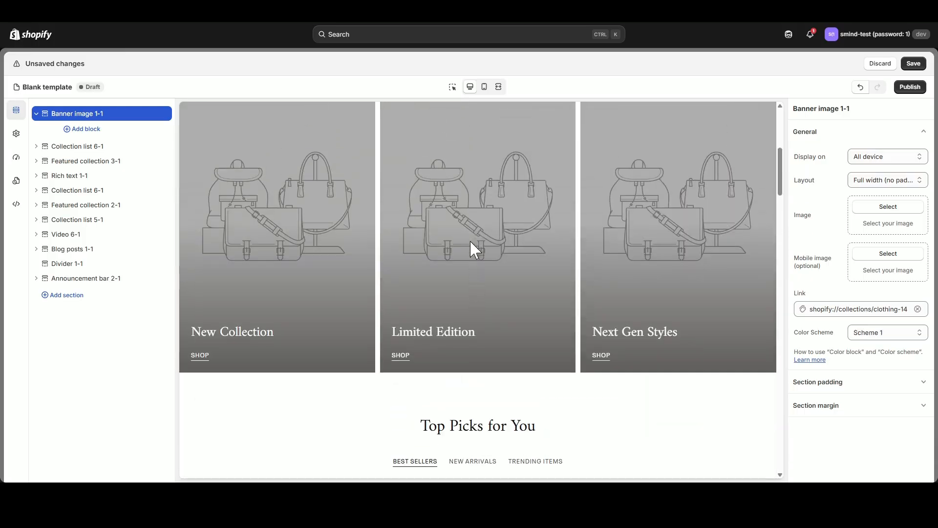
click(889, 209)
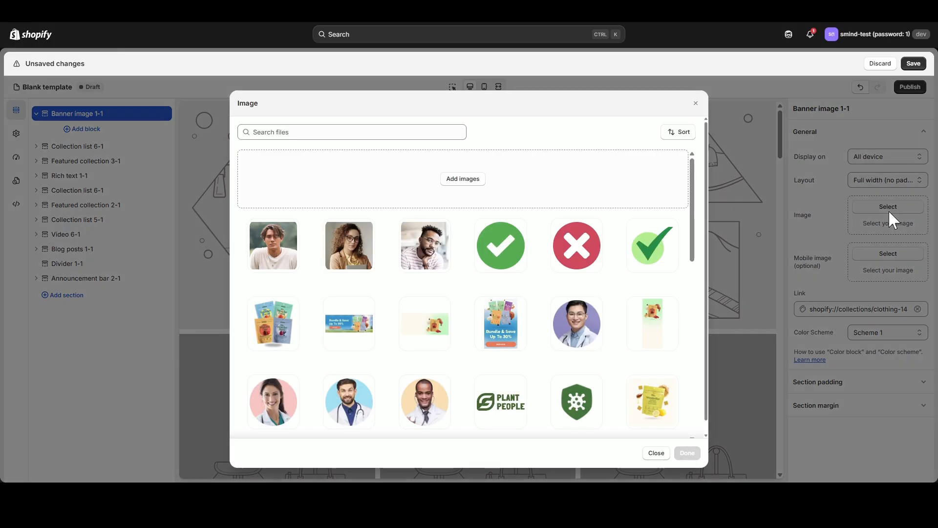
scroll(541, 313, down, 15)
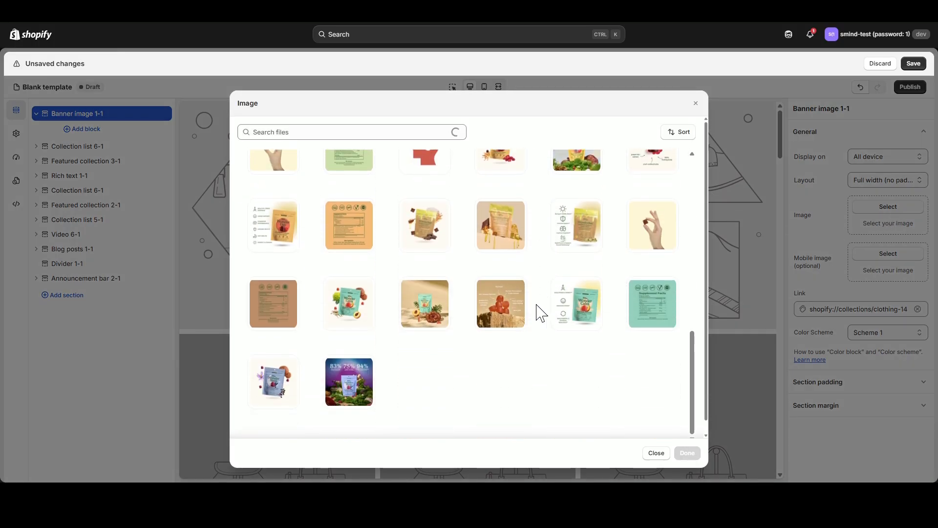
scroll(541, 312, down, 5)
scroll(542, 313, up, 2)
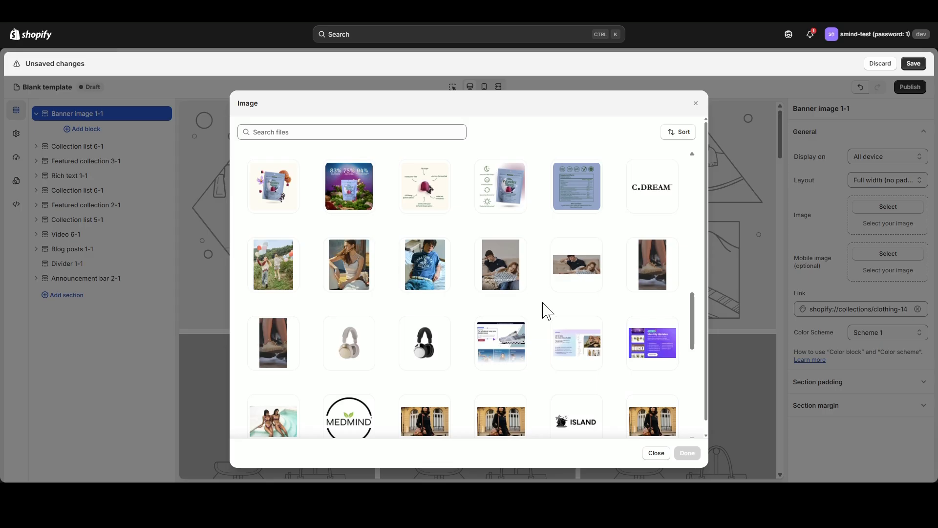
click(573, 269)
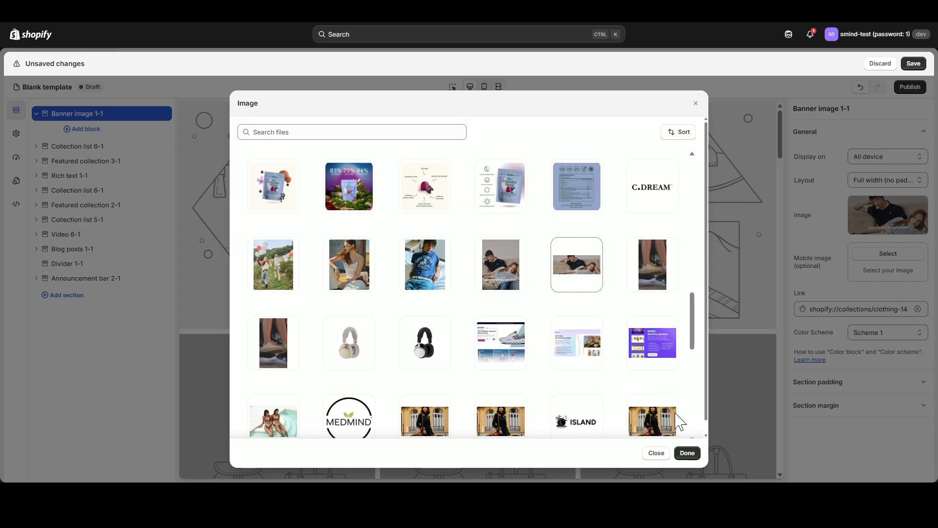
click(687, 453)
Set the banner's mobile image to the portrait version of the couple-on-sofa photo.
click(887, 254)
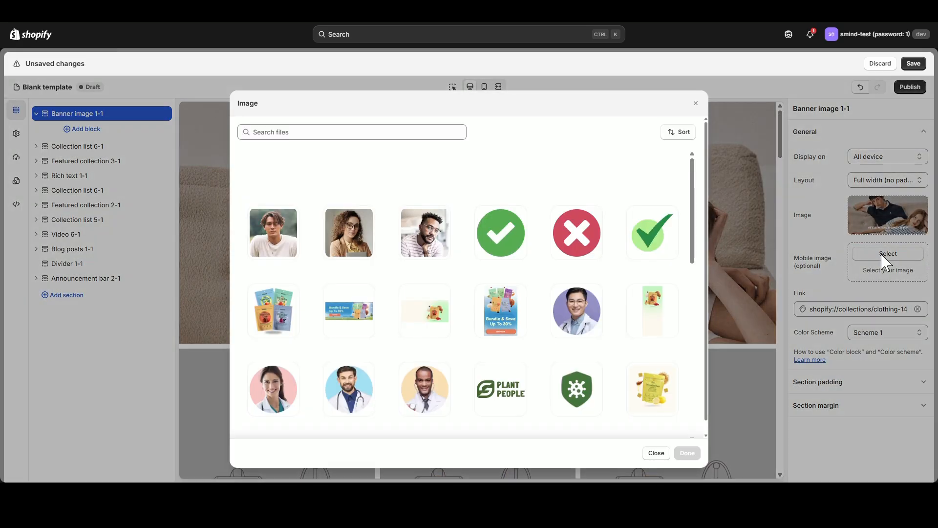
scroll(586, 338, down, 5)
scroll(562, 347, down, 10)
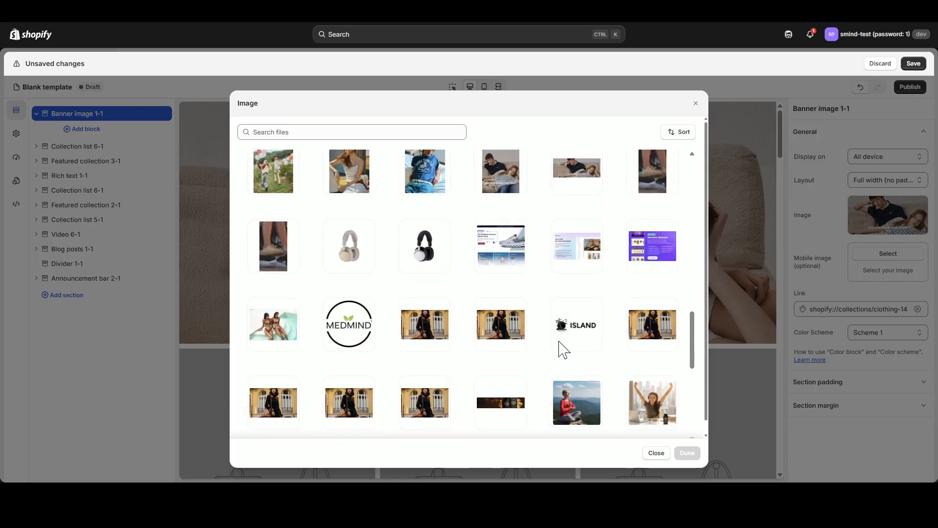
click(504, 188)
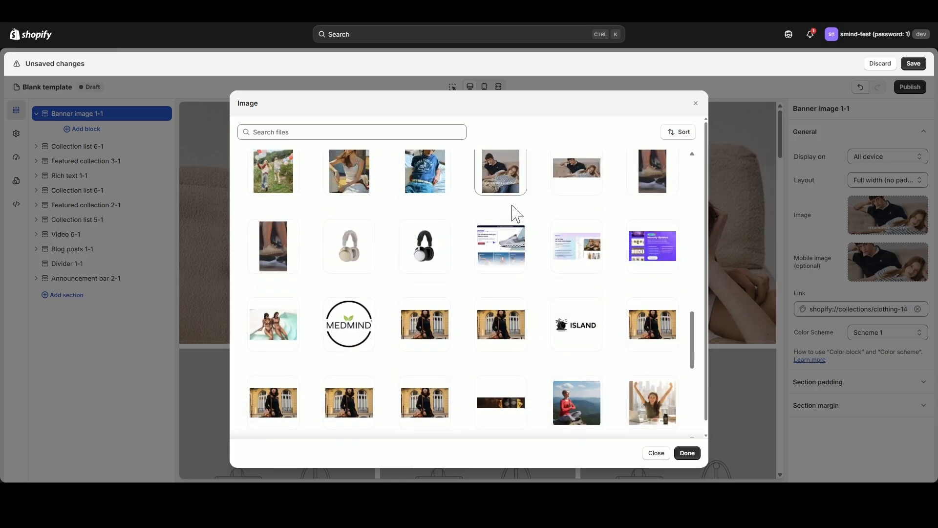
click(687, 453)
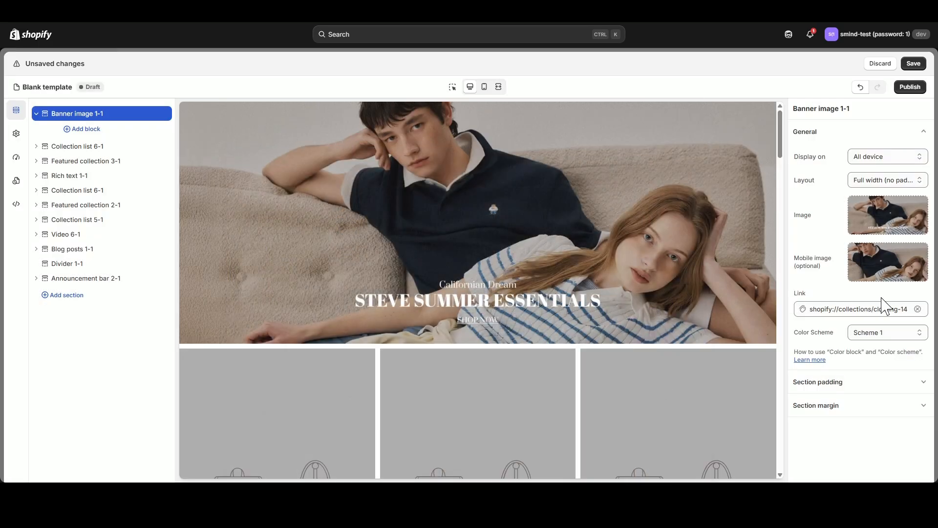
Replace the banner's link with All Collections and collapse the banner section.
click(918, 309)
click(861, 310)
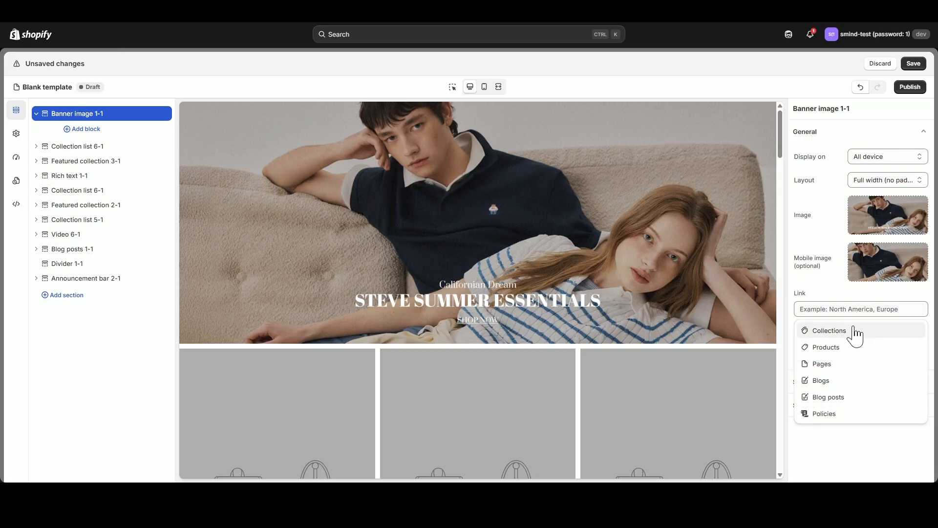
click(855, 329)
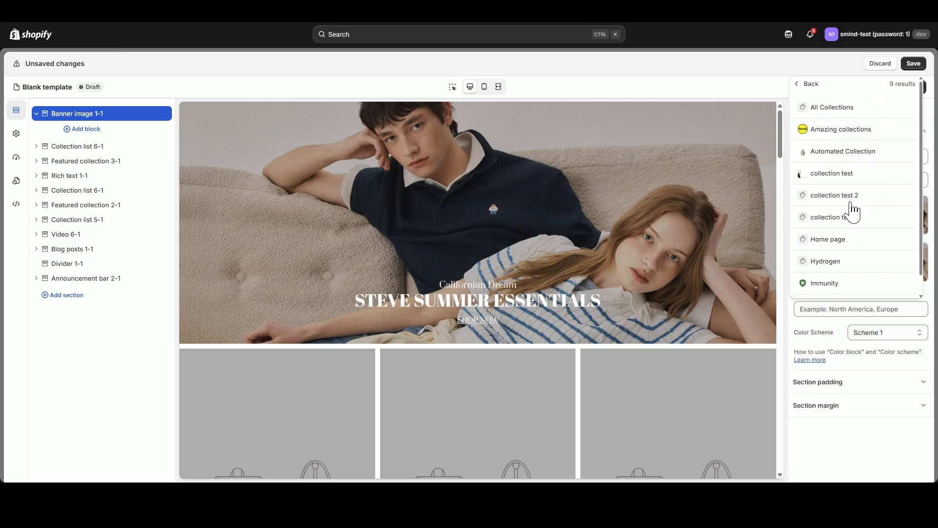
click(839, 111)
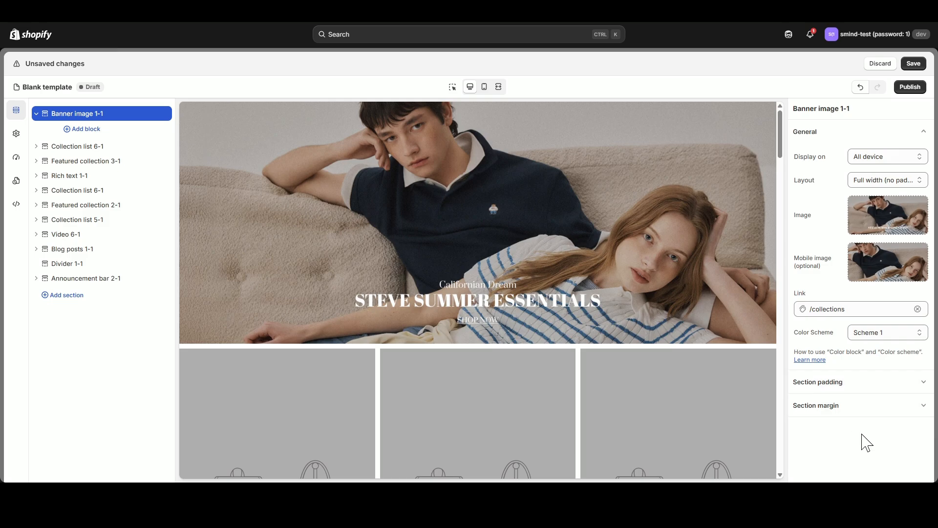
click(37, 113)
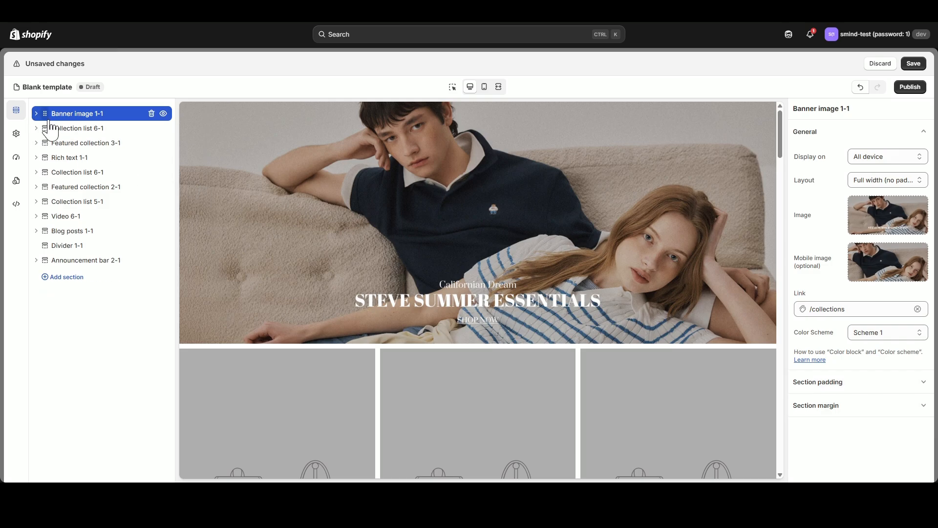
Preview the banner in mobile view and return to desktop view with the first Collection list 6-1 section expanded.
click(485, 87)
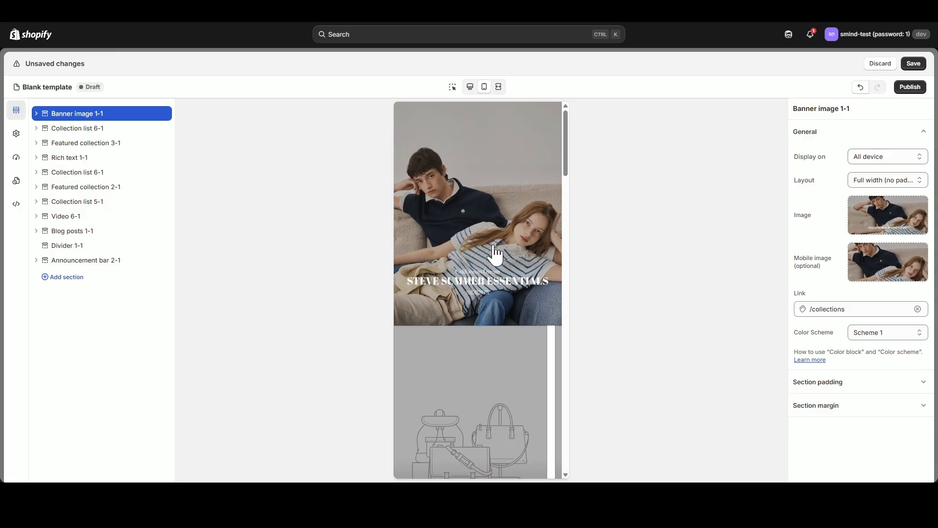
click(38, 129)
click(471, 87)
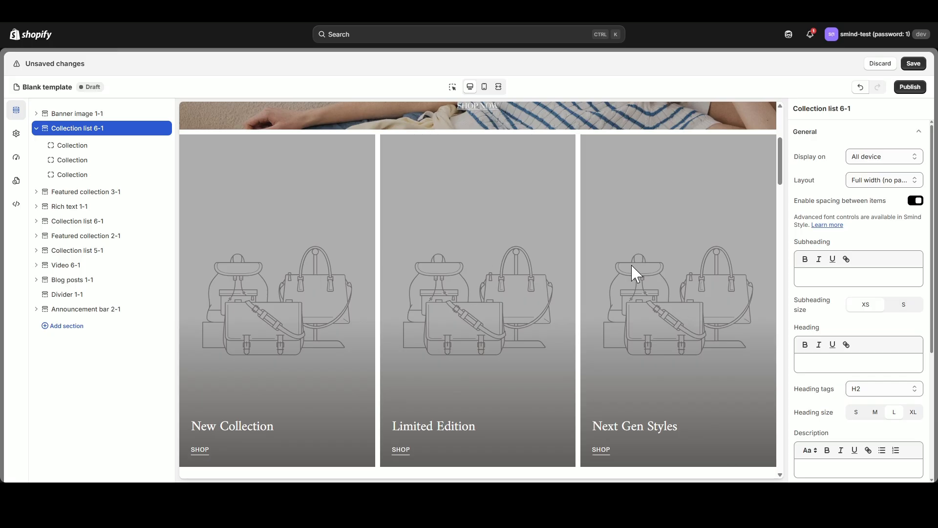
Set the New Collection block's image to the photo of the model in the blue surf-club T-shirt.
click(66, 146)
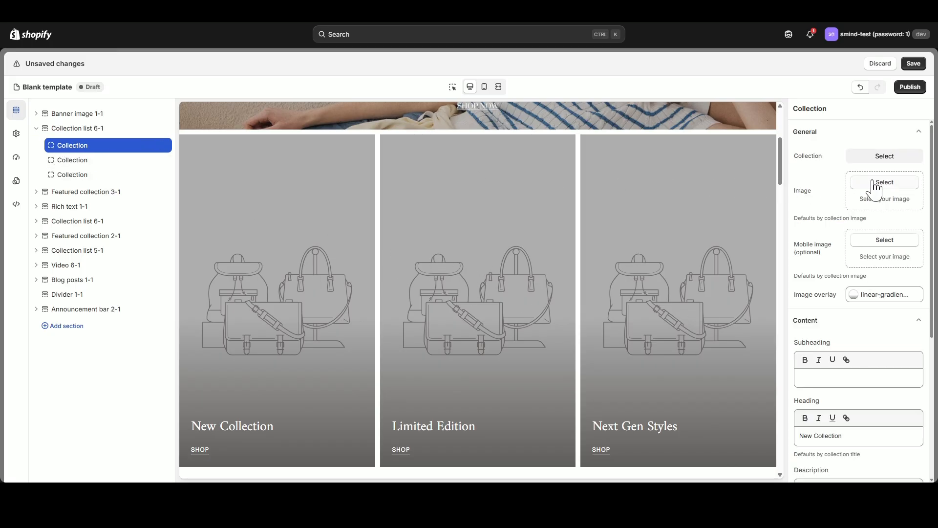
click(885, 184)
scroll(542, 315, down, 10)
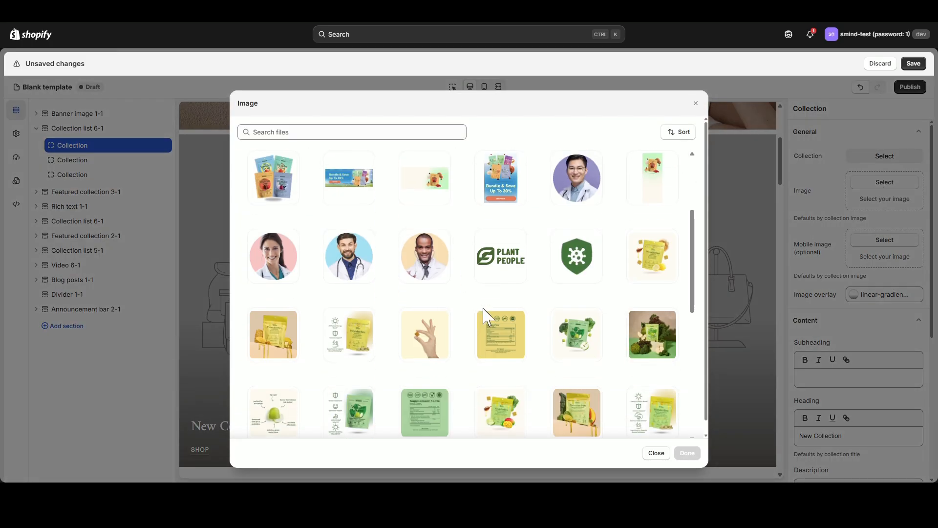
scroll(542, 315, down, 2)
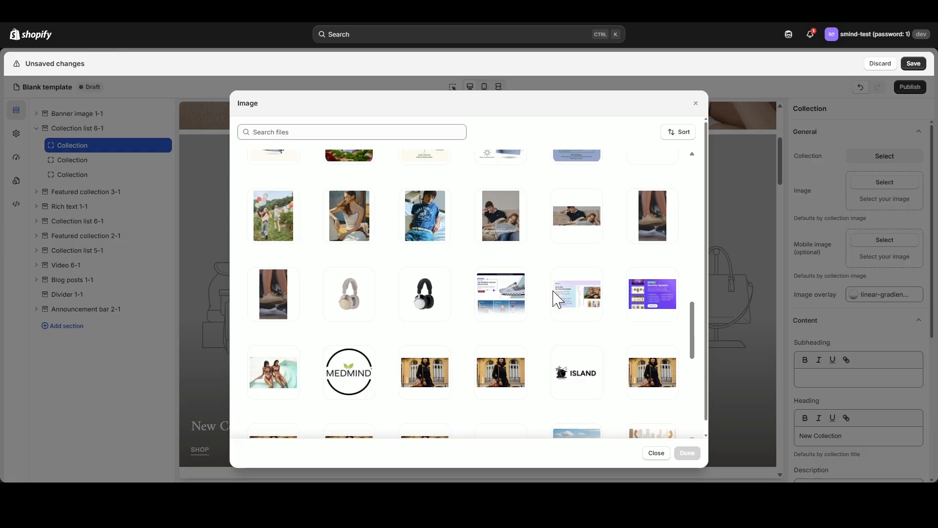
click(424, 225)
click(688, 453)
Set the Limited Edition block's image to the photo of the long-haired woman in the white tank top.
click(78, 160)
click(885, 182)
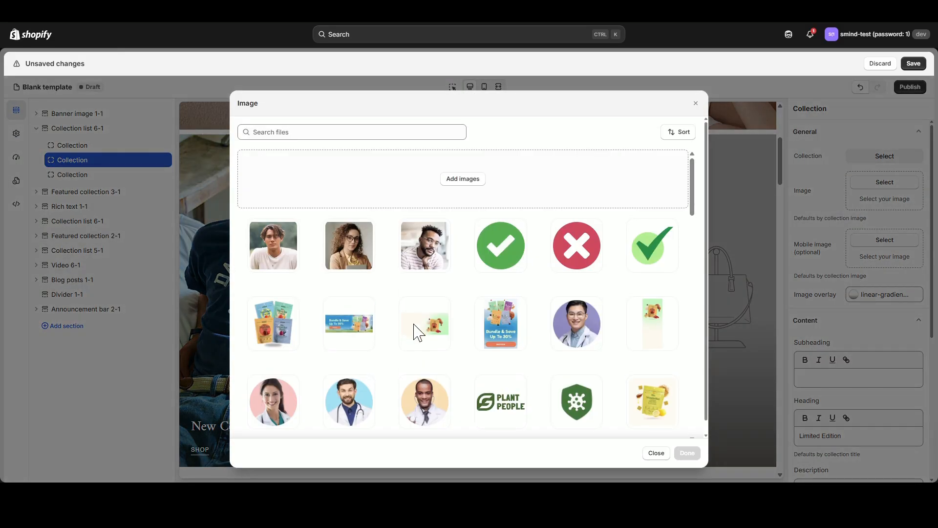
scroll(430, 335, down, 13)
click(349, 264)
click(688, 453)
Set the Next Gen Styles block's image to the photo of two girls walking outdoors with balloons.
click(79, 174)
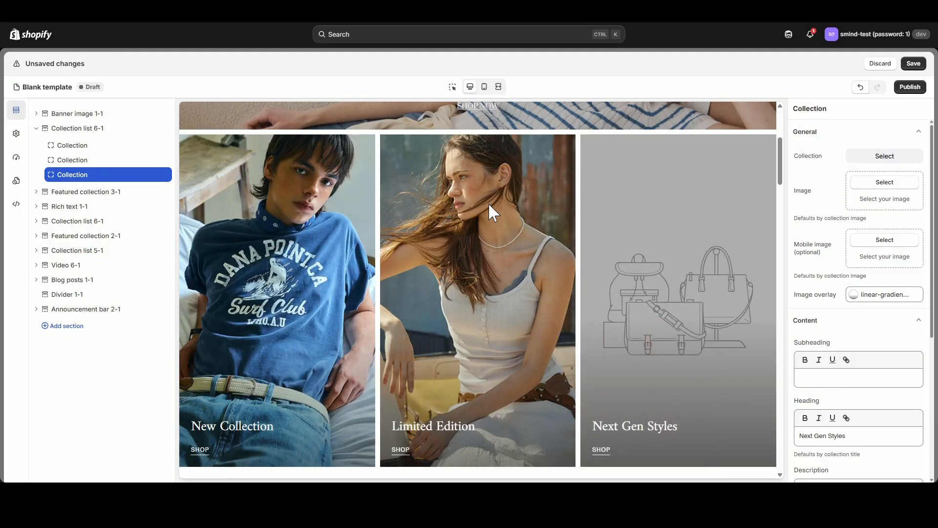
click(885, 181)
scroll(497, 315, down, 13)
click(273, 266)
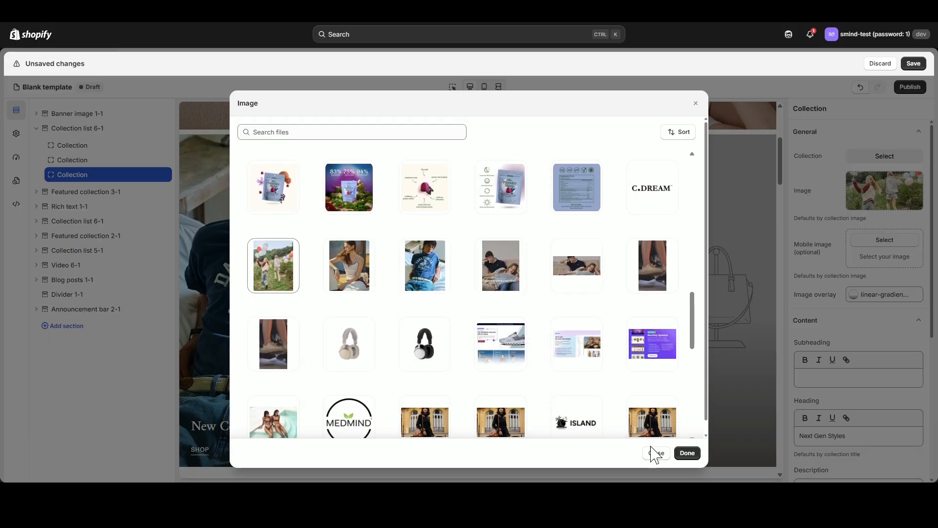
click(688, 453)
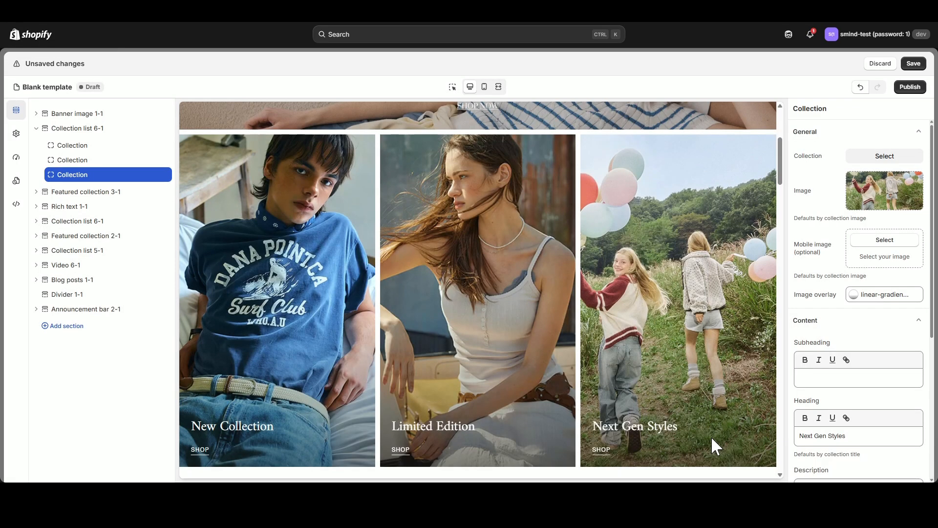
Change the heading of the first Collection block to Men's Collection.
click(93, 146)
drag(887, 438, 771, 440)
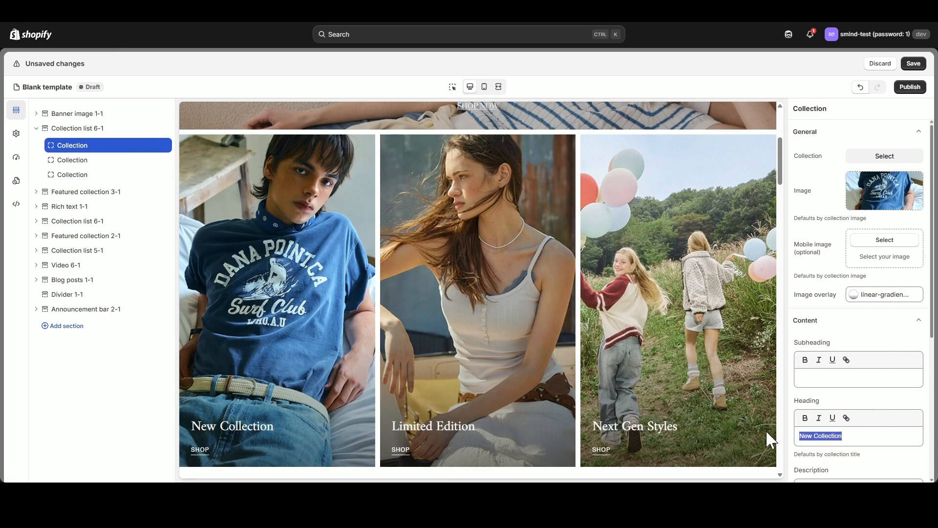
text(Men's Collectiu)
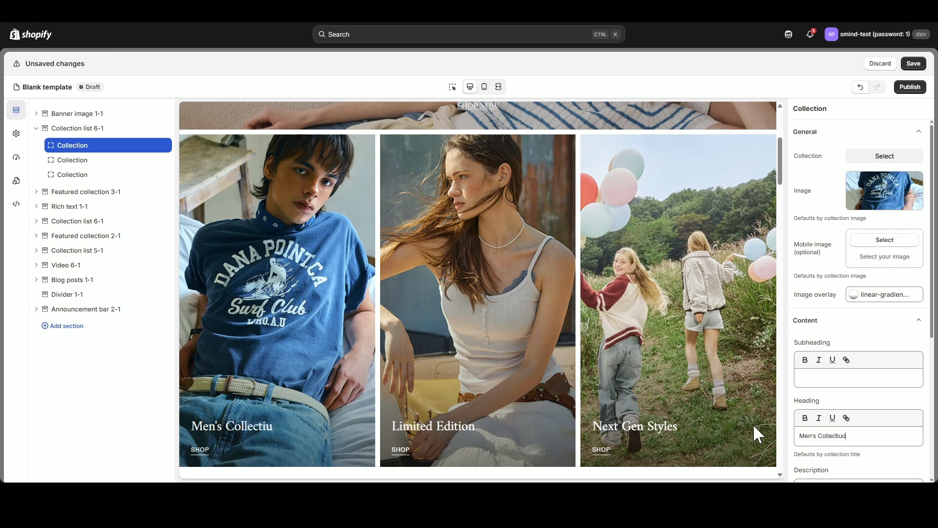
key(BackSpace)
text(on)
Set the button label of the Men's Collection block to SHOP NOW.
scroll(885, 342, down, 3)
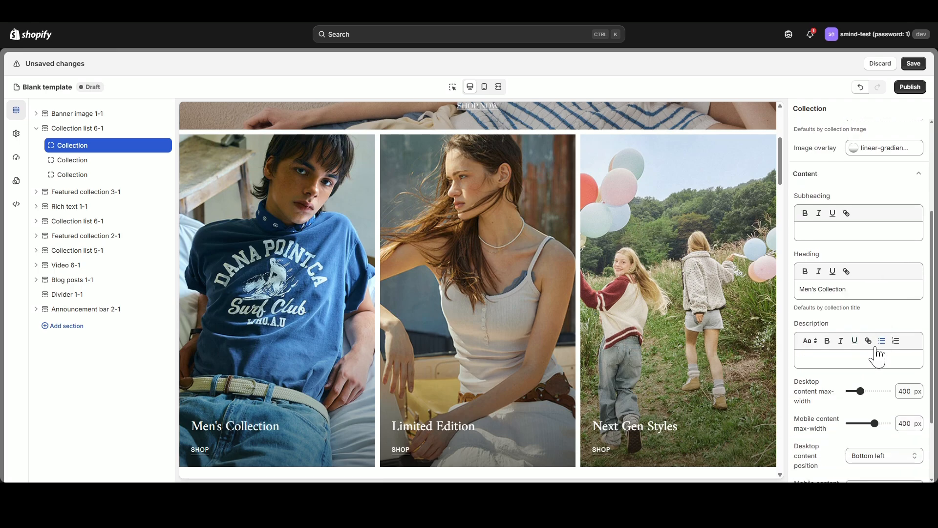
scroll(880, 354, down, 2)
scroll(872, 401, up, 5)
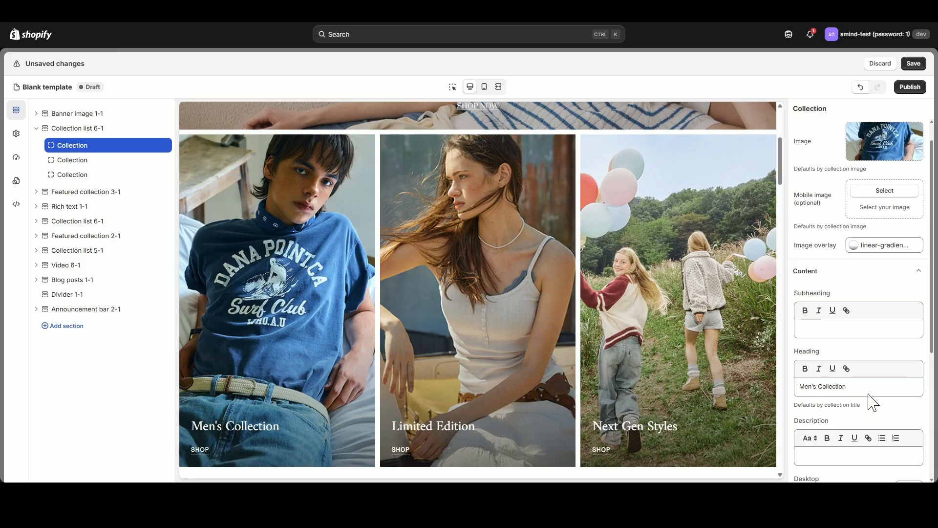
scroll(860, 399, down, 4)
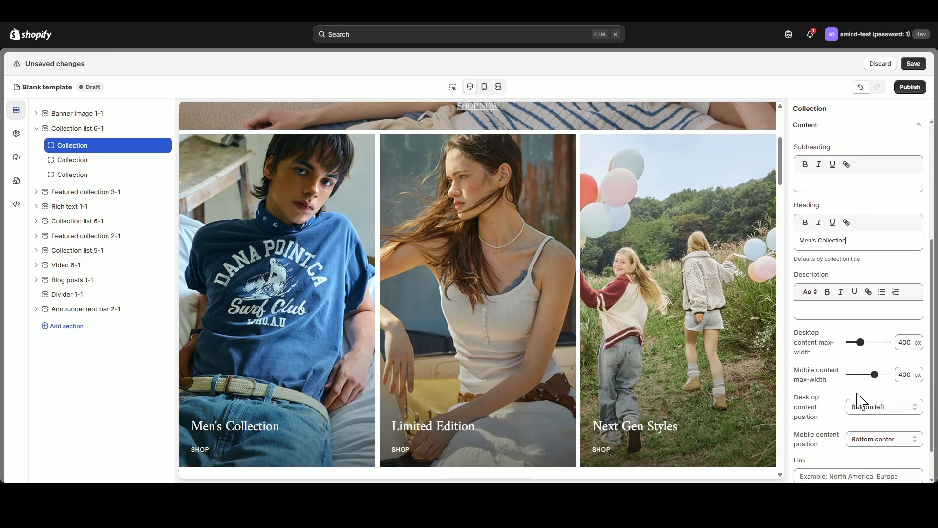
scroll(860, 399, down, 1)
click(902, 470)
scroll(902, 440, down, 2)
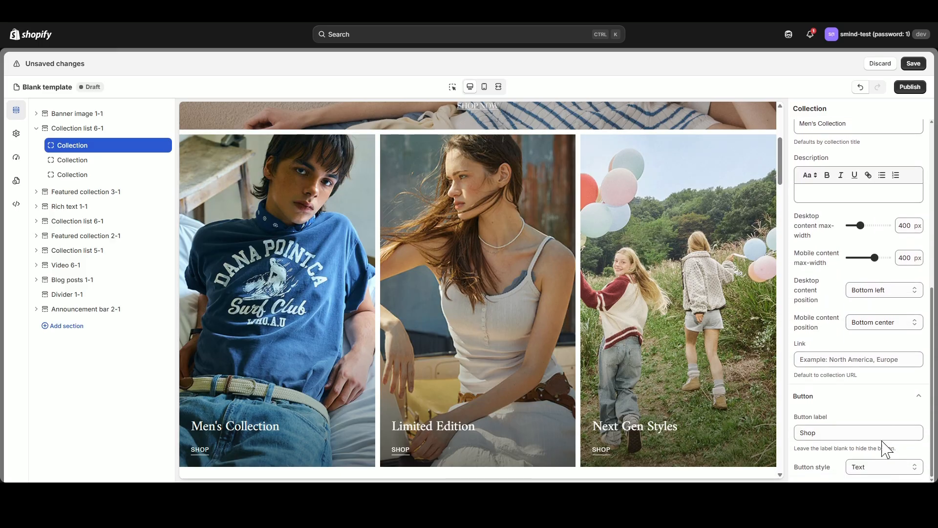
click(798, 432)
text(SHJOP)
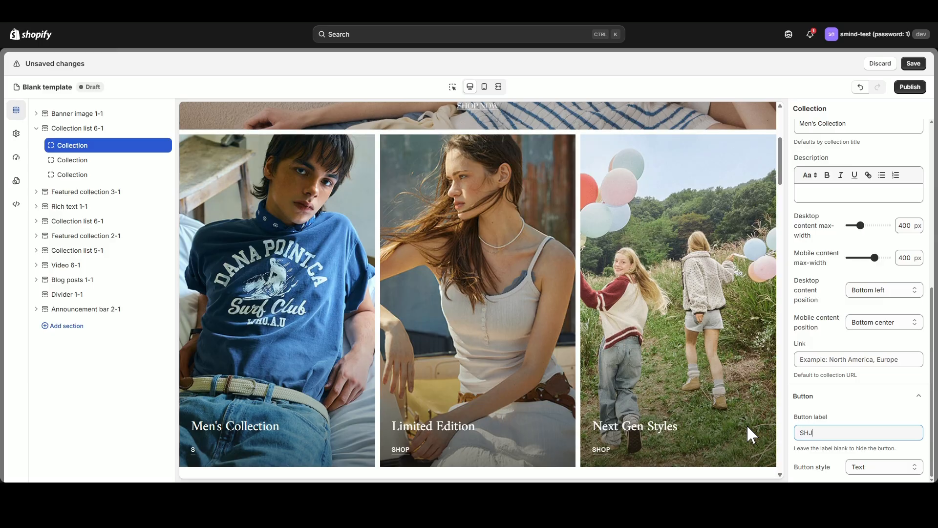
key(BackSpace)
key(BackSpace)
key(BackSpace)
text(OP NOW)
Link the Men's Collection block to the collection test 2 collection.
click(841, 360)
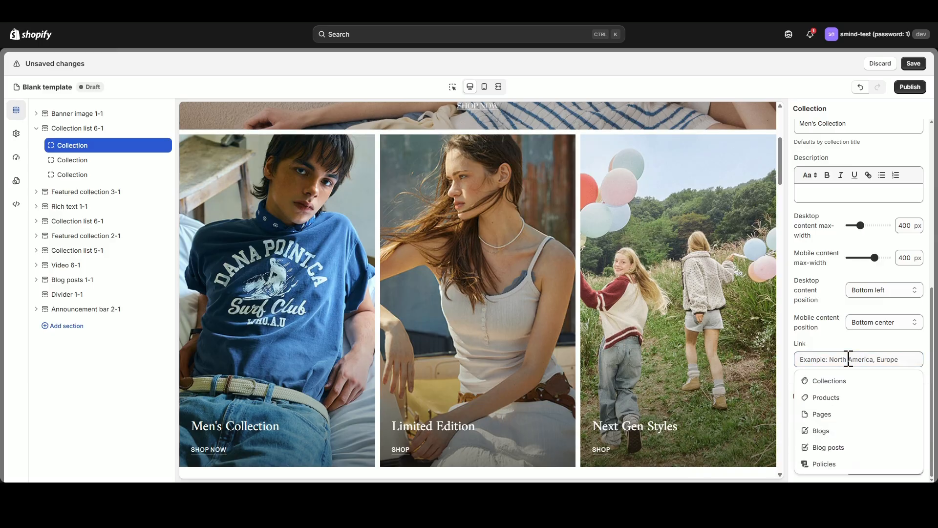
click(843, 383)
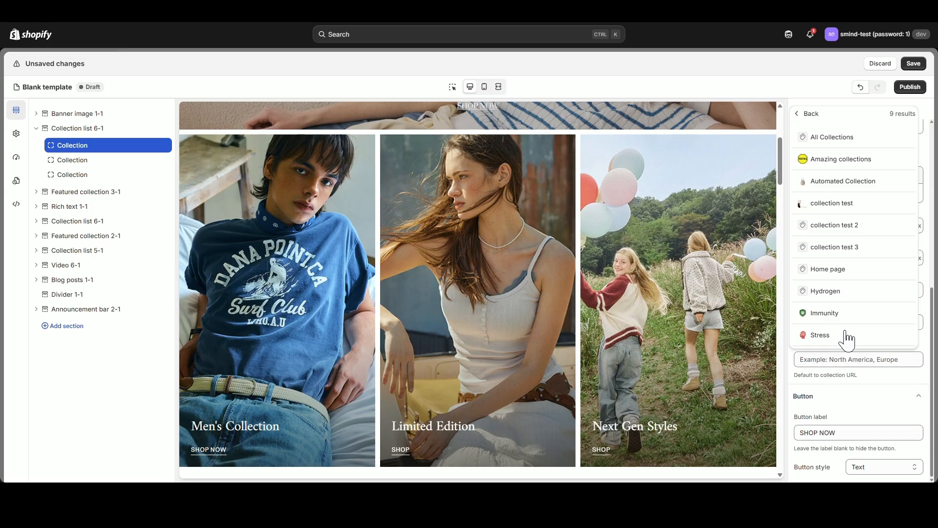
click(847, 227)
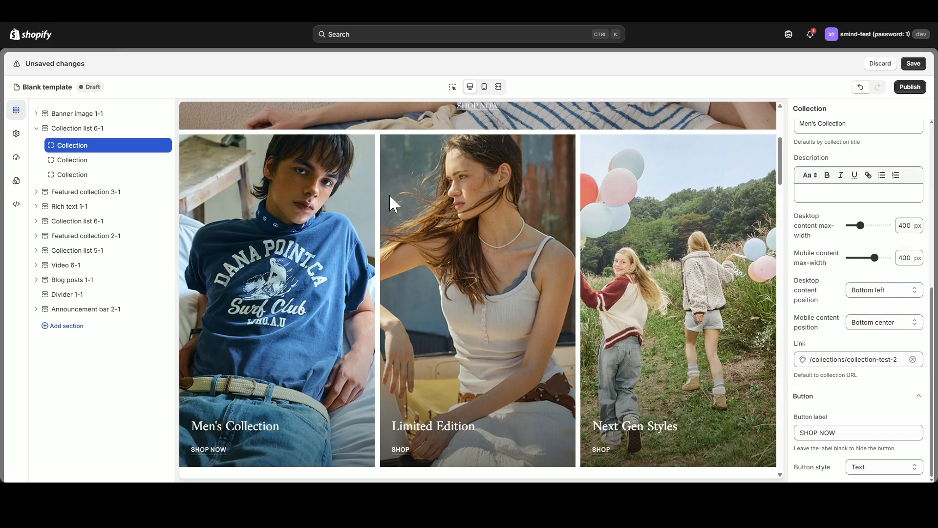
Disable the spacing between items in the first Collection list 6-1 section.
click(64, 130)
scroll(880, 229, up, 4)
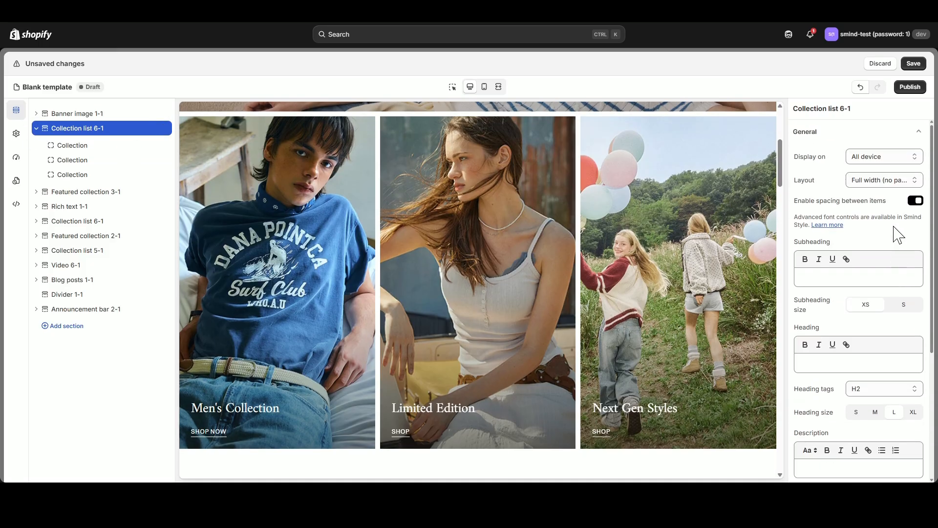
click(916, 201)
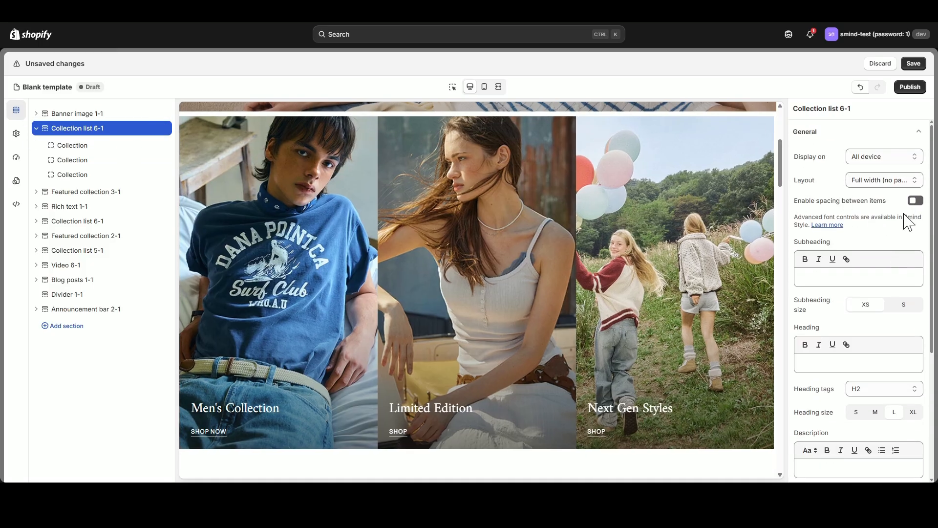
scroll(927, 324, down, 1)
scroll(927, 323, down, 4)
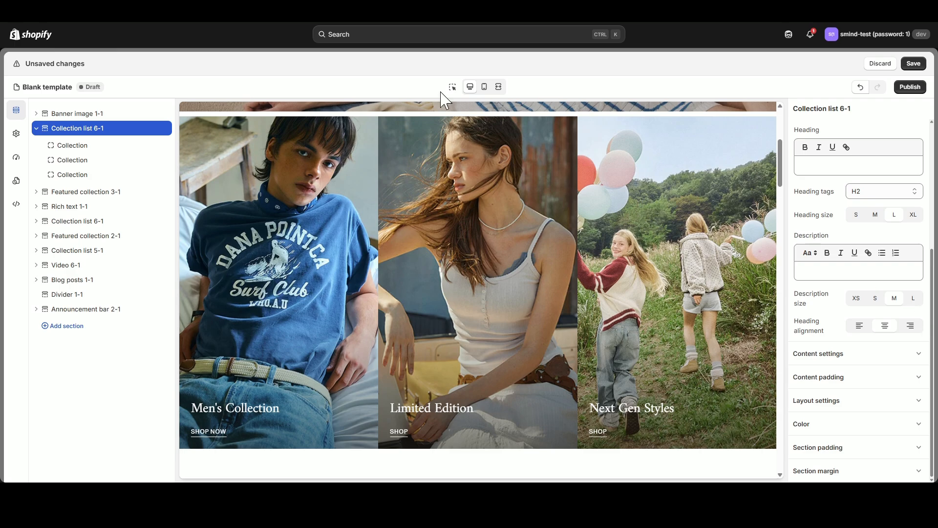
In mobile view, set the Collection list 6-1 section's mobile bottom padding to 52 px and its mobile and desktop top padding to 0 px.
click(484, 86)
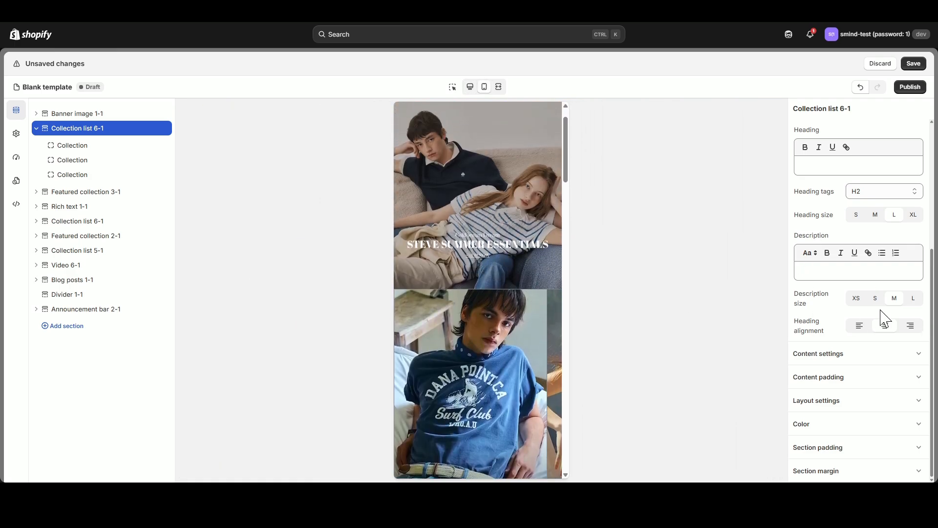
click(917, 449)
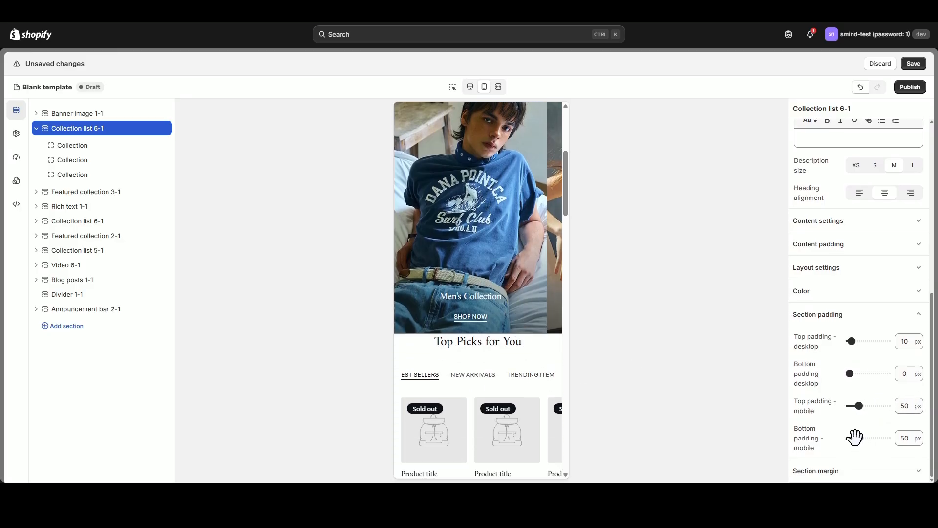
drag(854, 437, 859, 439)
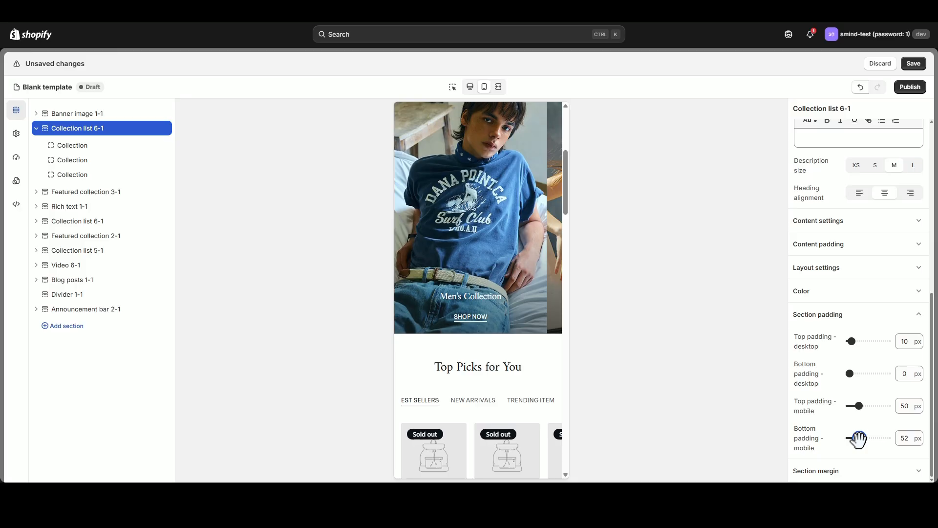
scroll(566, 329, up, 3)
drag(863, 406, 839, 408)
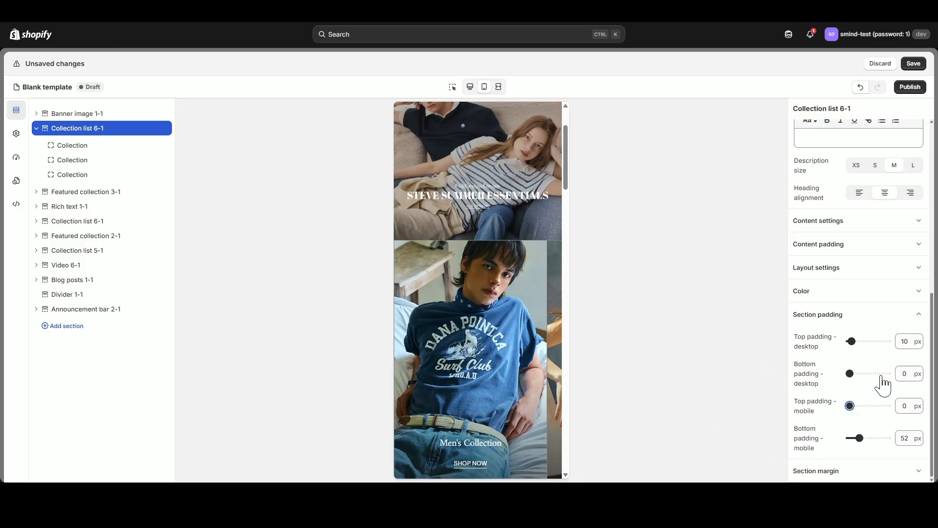
drag(851, 341, 811, 342)
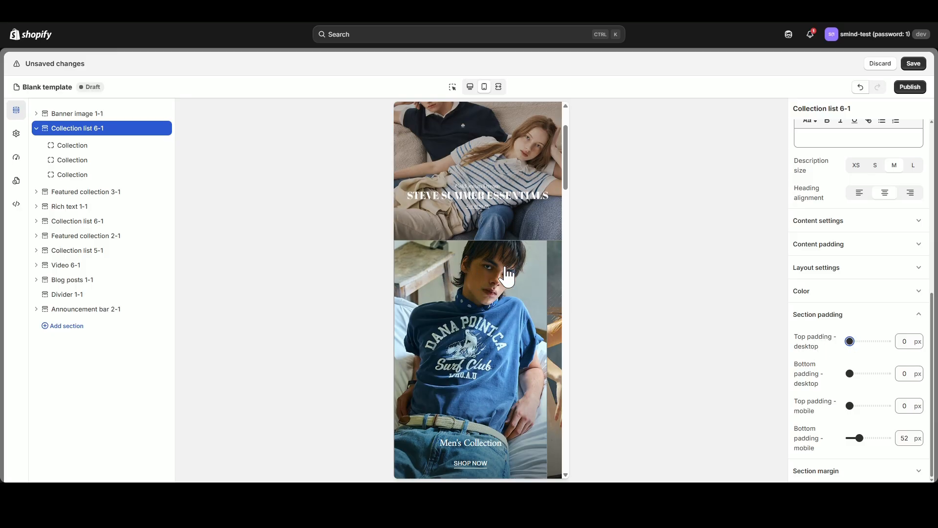
Review the banner and collection list in mobile and desktop view and save the template.
scroll(503, 311, down, 3)
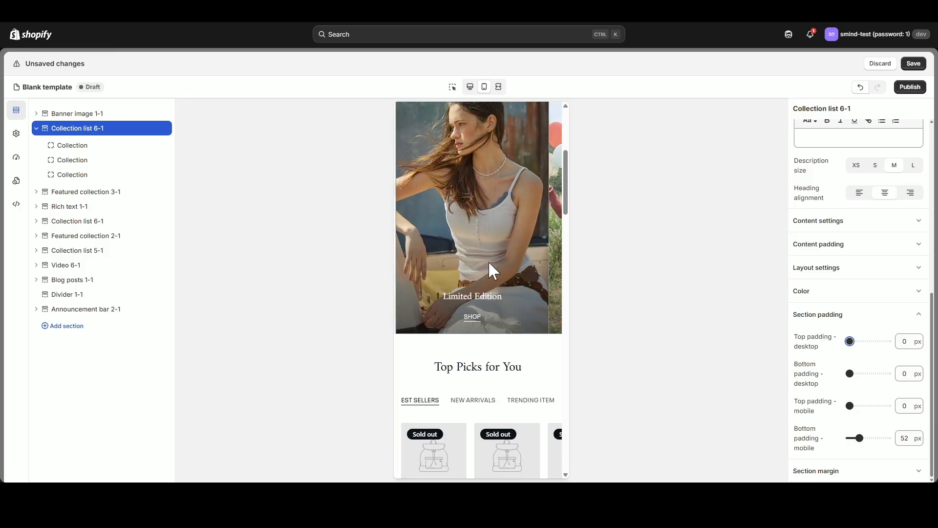
scroll(493, 269, up, 1)
scroll(427, 280, up, 1)
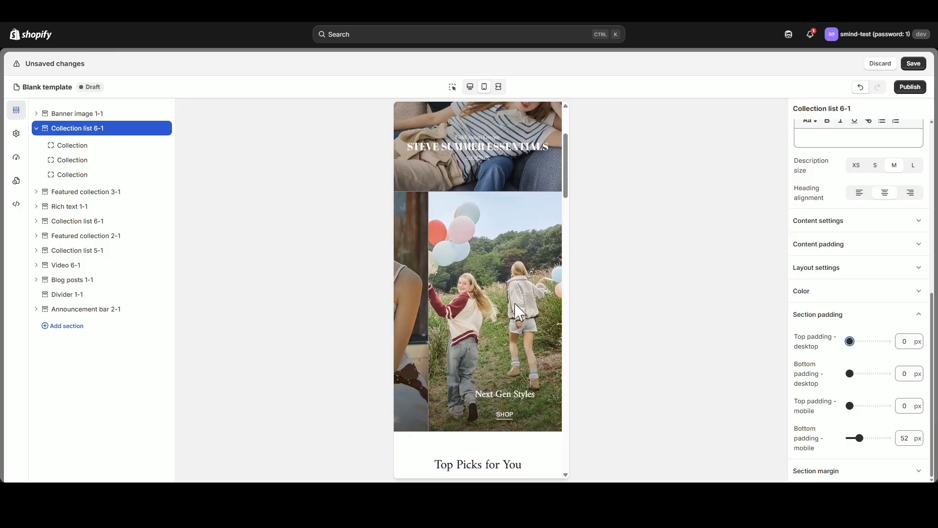
scroll(514, 293, up, 3)
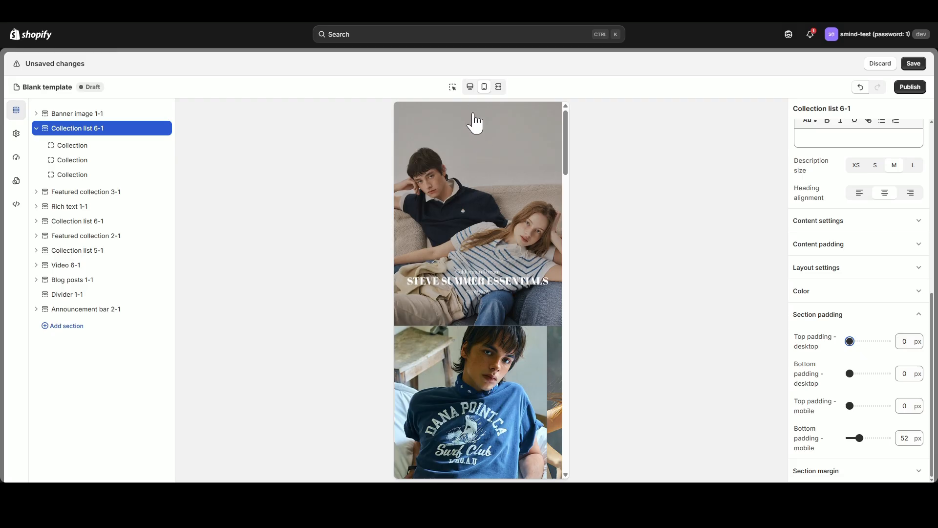
click(470, 88)
scroll(570, 298, down, 5)
scroll(570, 298, up, 3)
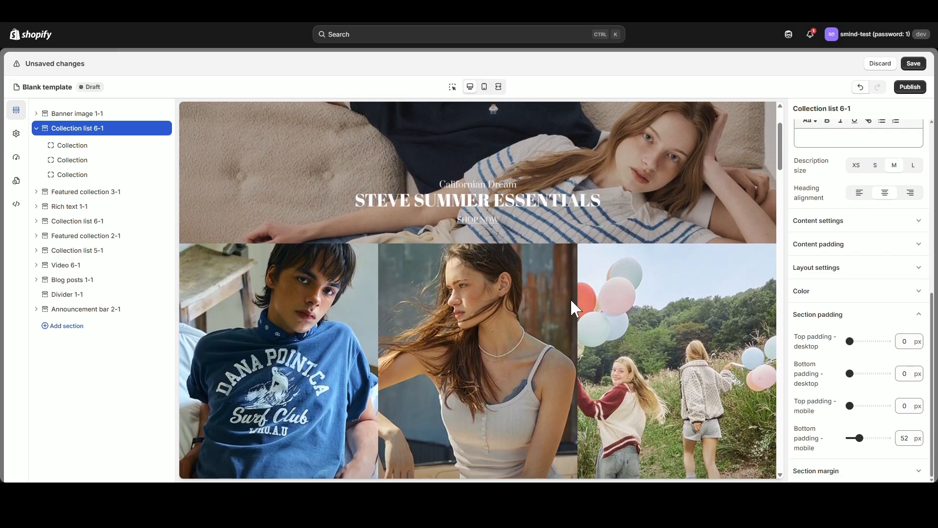
scroll(477, 308, up, 2)
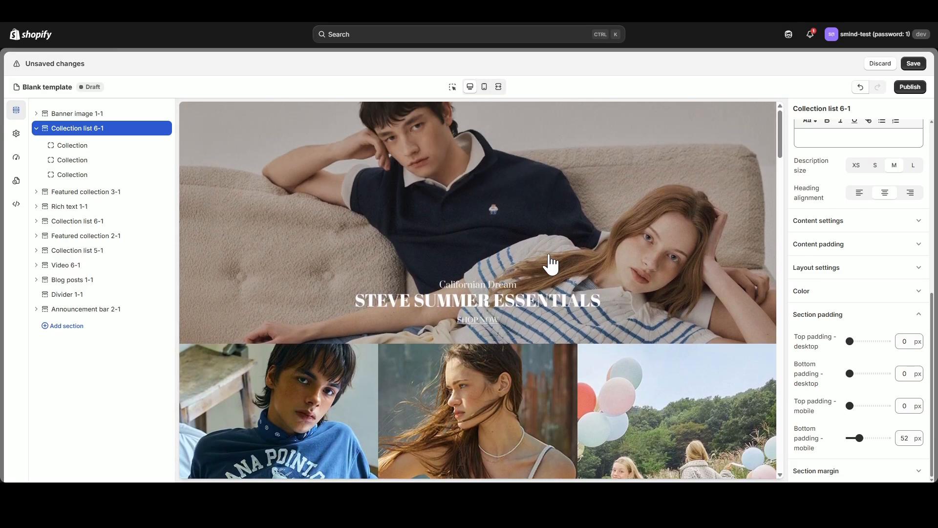
click(913, 64)
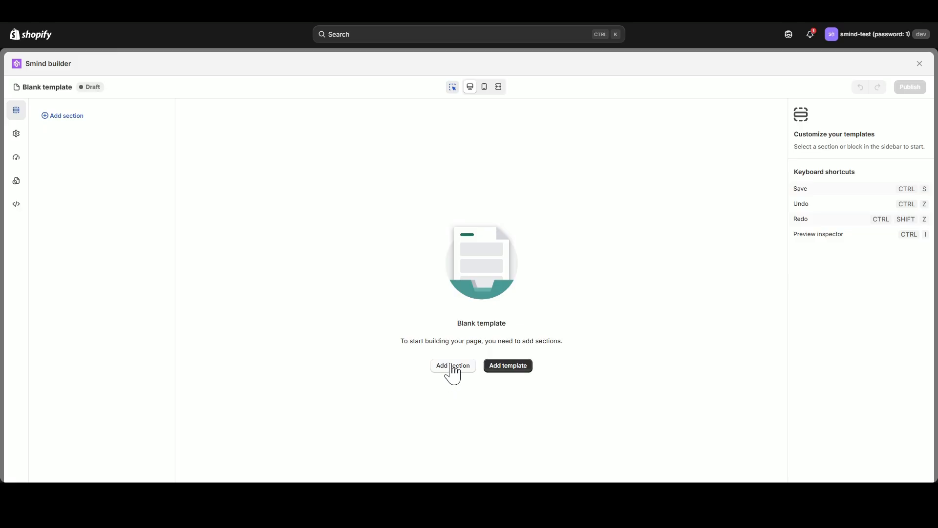
Add the teal scrolling announcement bar with the Valentine's messages to the blank template.
click(457, 367)
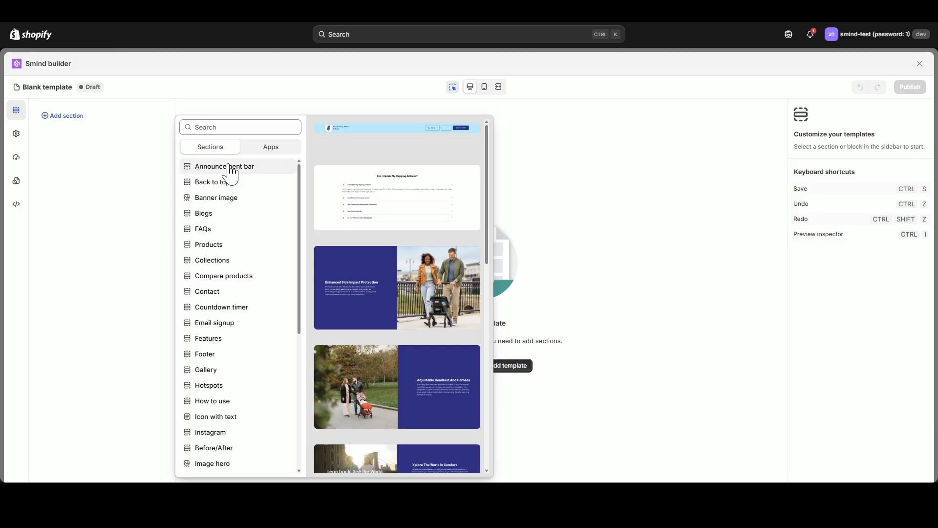
scroll(230, 298, down, 5)
scroll(242, 352, up, 5)
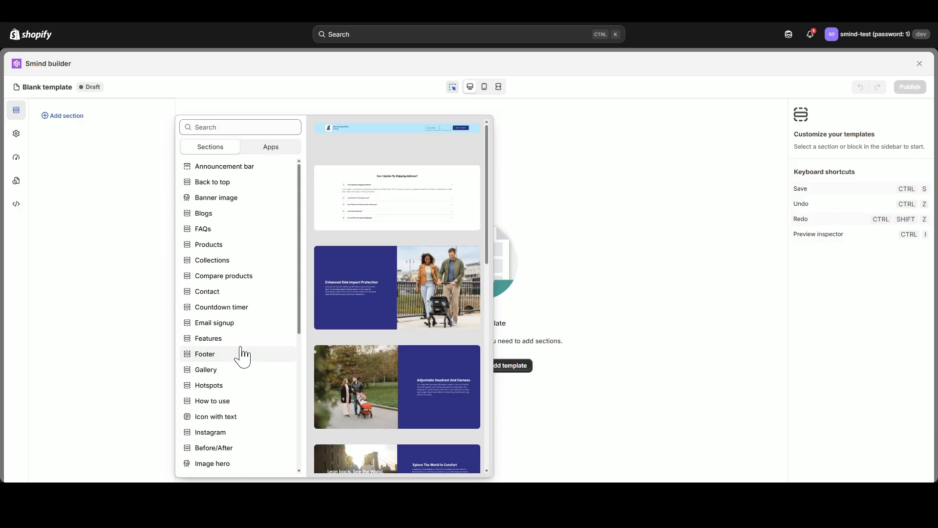
click(234, 174)
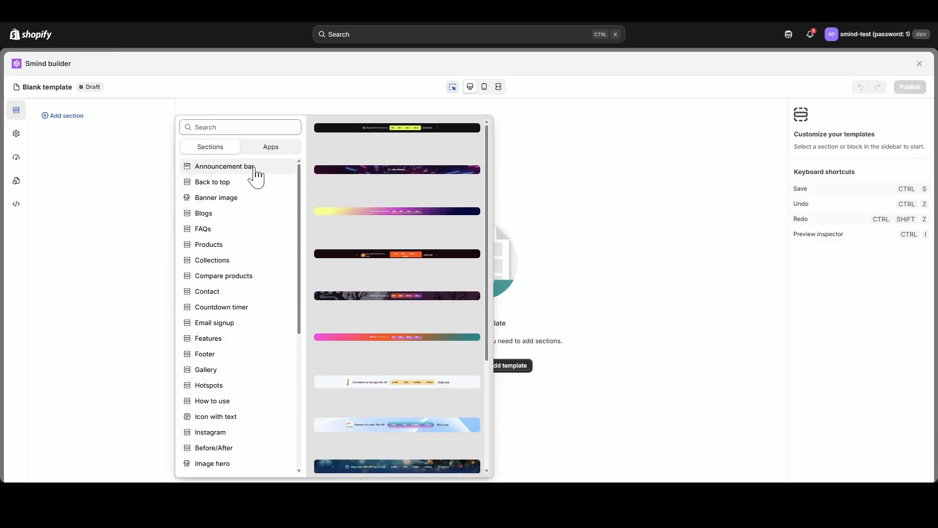
scroll(432, 326, down, 4)
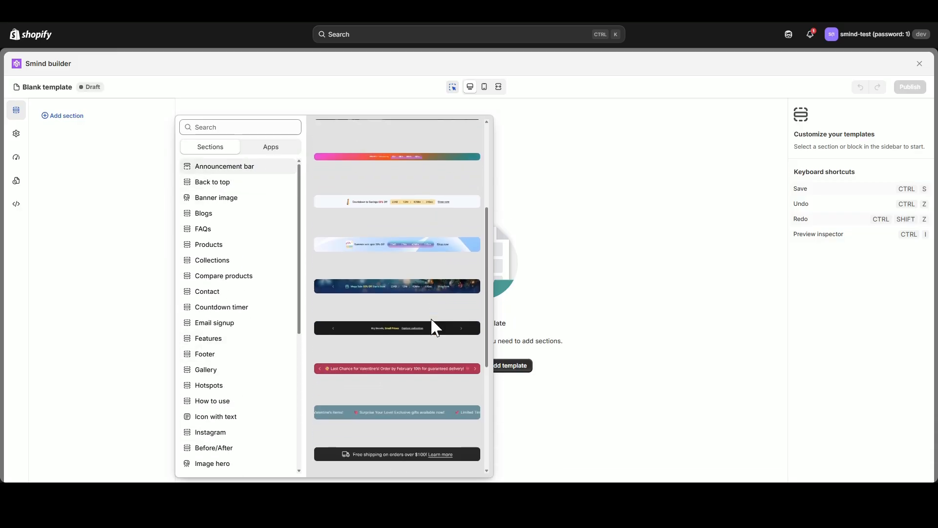
click(423, 415)
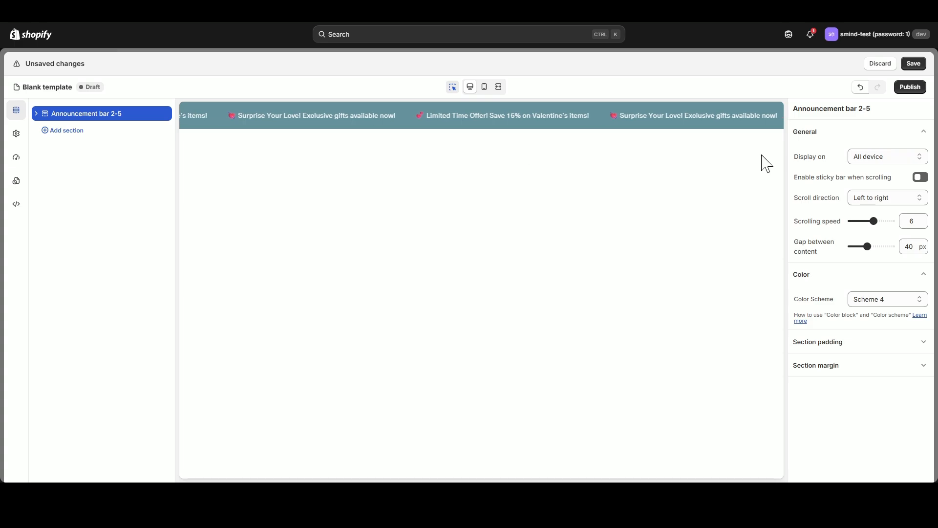
Try the announcement bar's sticky option, switch it back off, and disable the preview inspector.
click(921, 178)
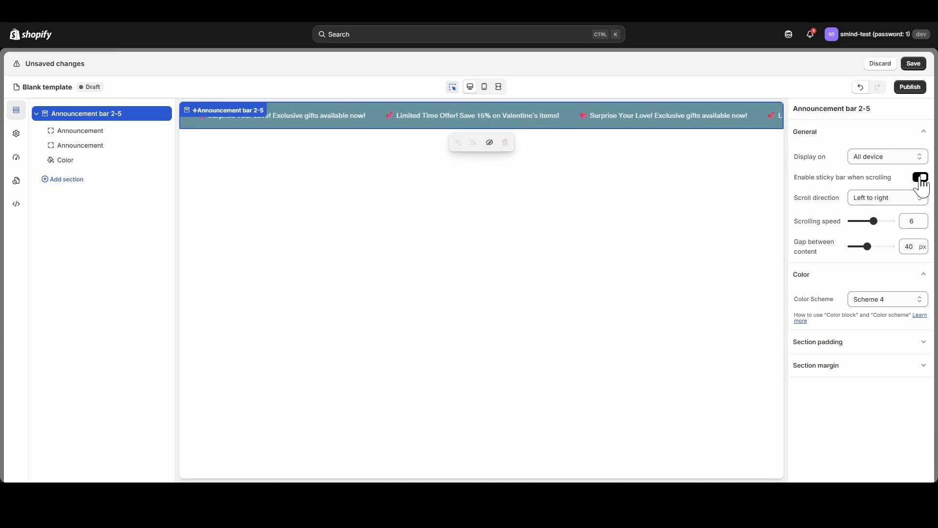
click(921, 178)
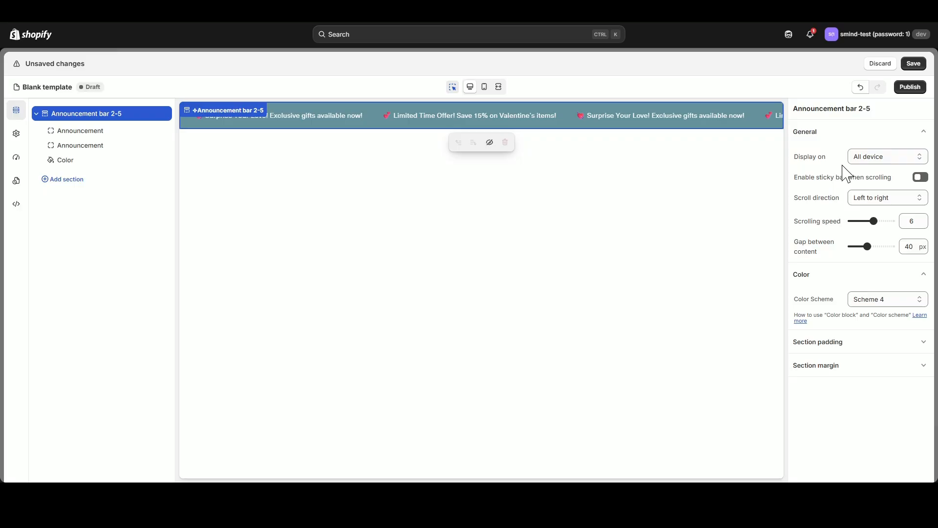
click(453, 87)
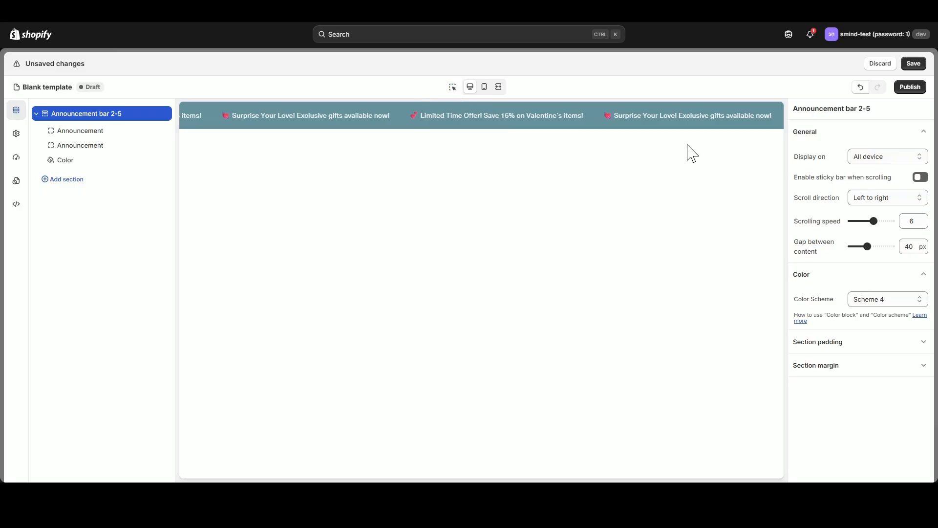
Set the announcement bar's scroll direction to Right to left, scrolling speed to 2 and gap between content to 41 px.
click(883, 202)
click(885, 219)
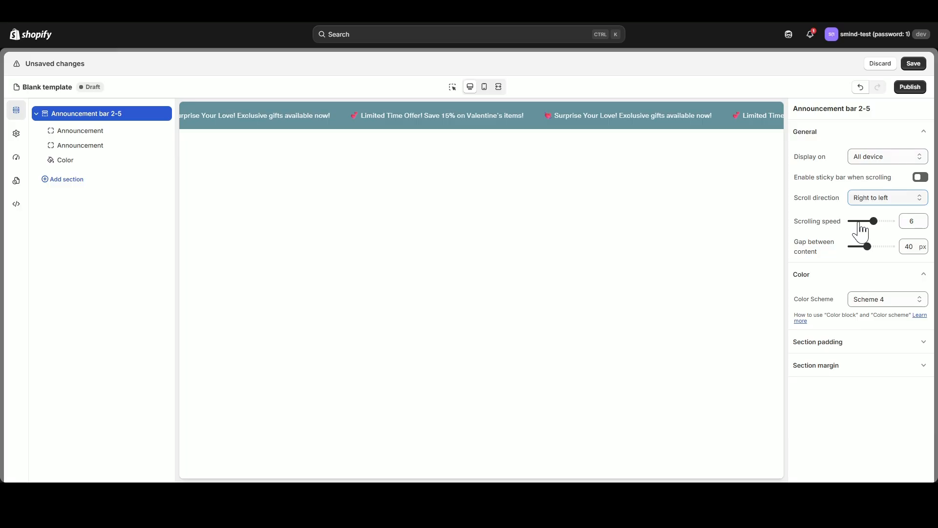
mouse_move(863, 219)
mouse_down()
mouse_move(893, 219)
mouse_move(857, 222)
mouse_up()
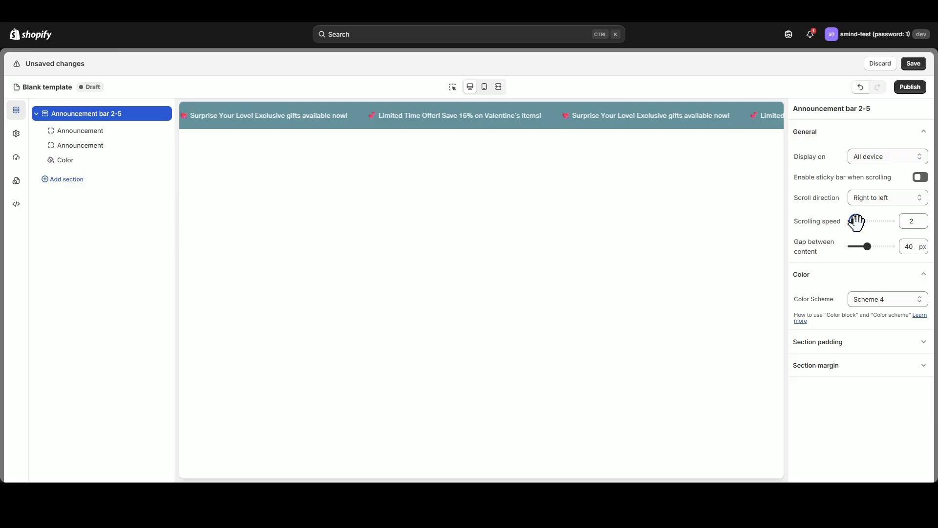
mouse_move(866, 246)
mouse_down()
mouse_move(875, 245)
mouse_move(868, 246)
mouse_up()
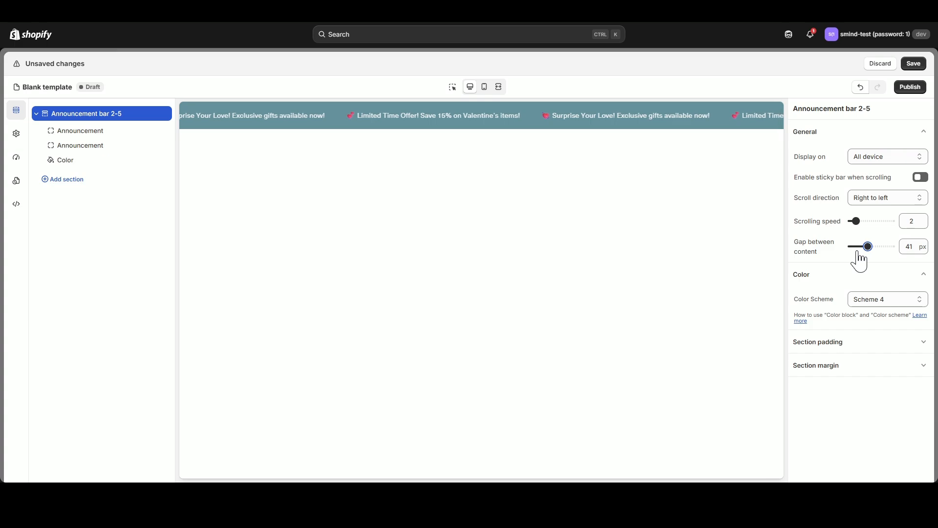
click(921, 132)
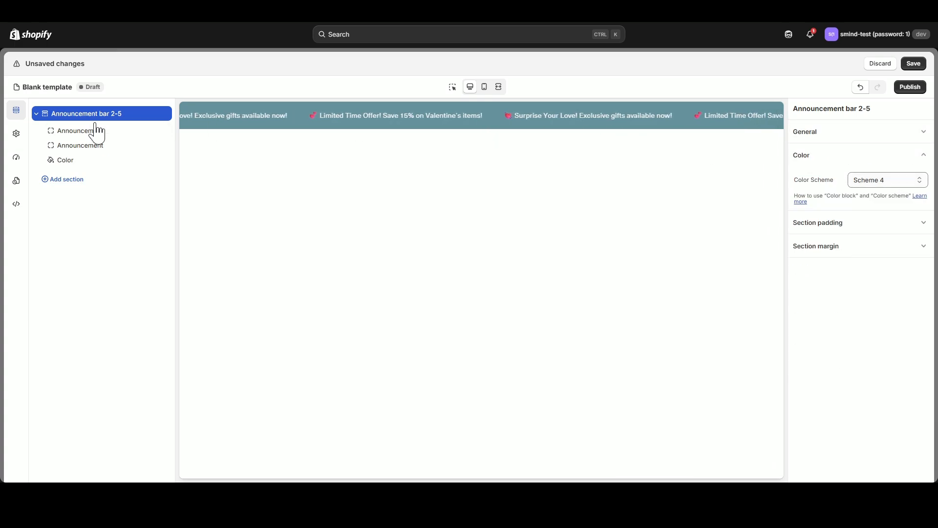
In the global color styles, set Scheme 4's background to #2F4928 and its heading color to #FFFFFF.
click(16, 134)
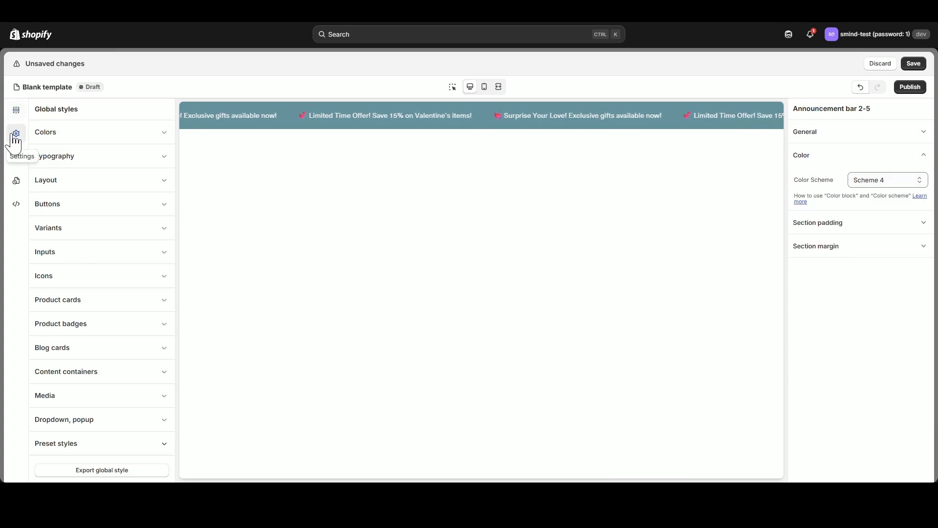
click(153, 142)
click(46, 205)
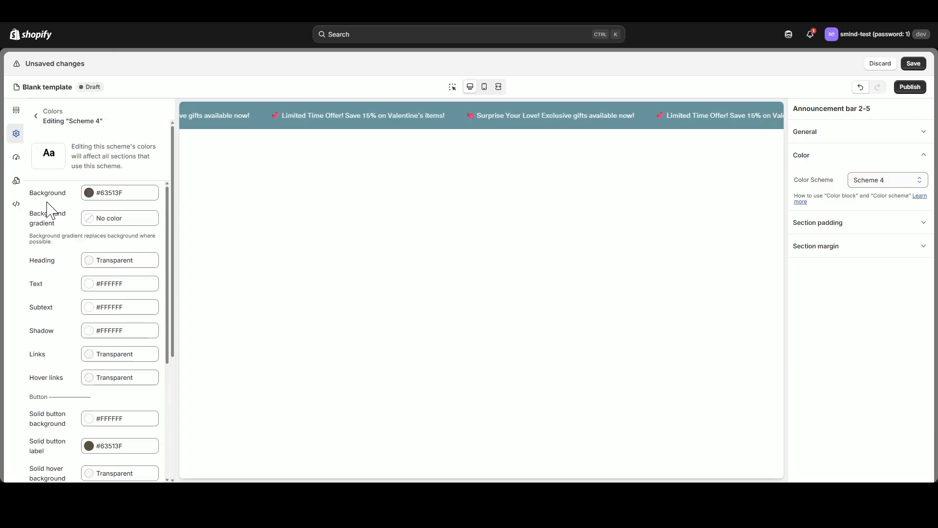
click(86, 194)
double_click(131, 295)
text(2F4928)
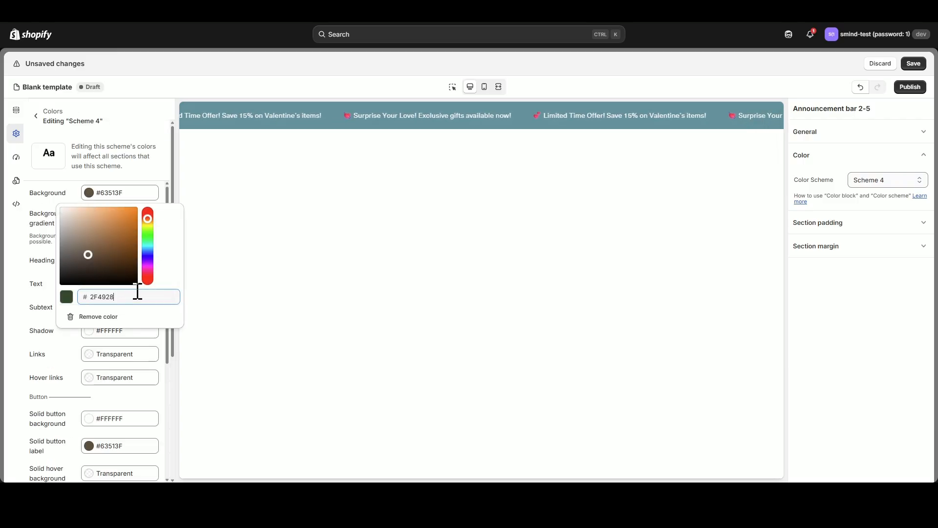
key(Return)
click(282, 275)
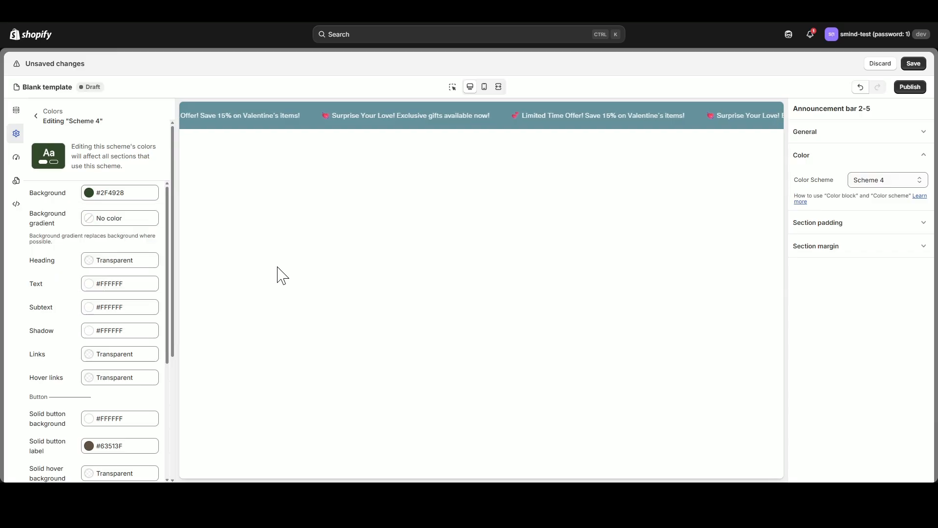
click(89, 260)
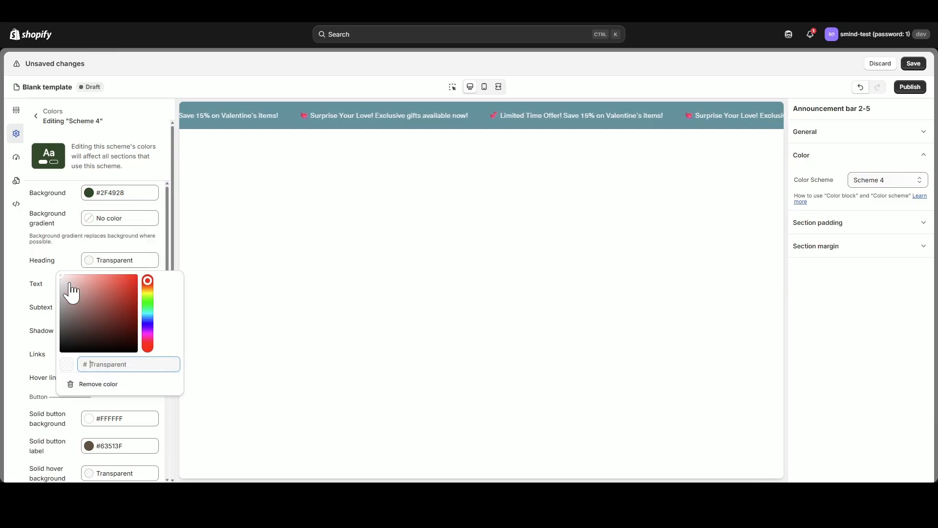
drag(67, 282, 55, 269)
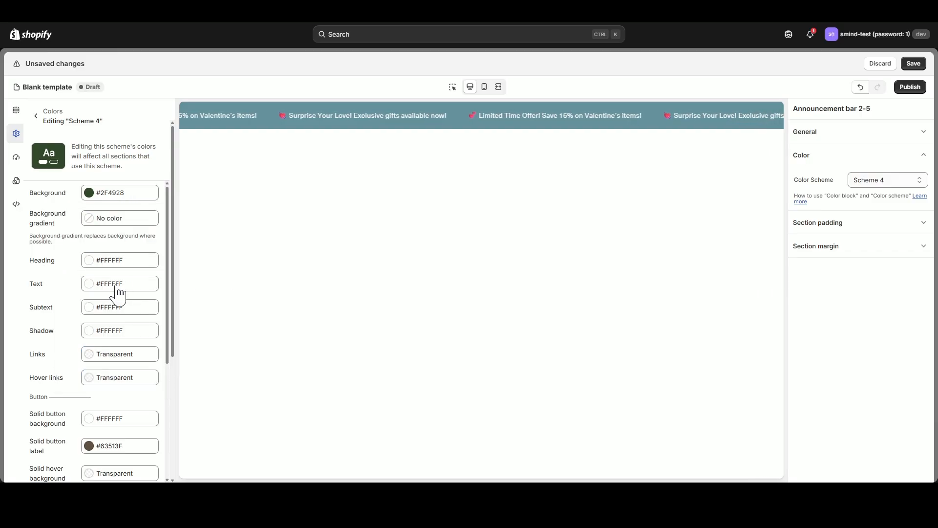
Delete the Color block from the announcement bar section so that it uses the scheme's own colors.
click(17, 112)
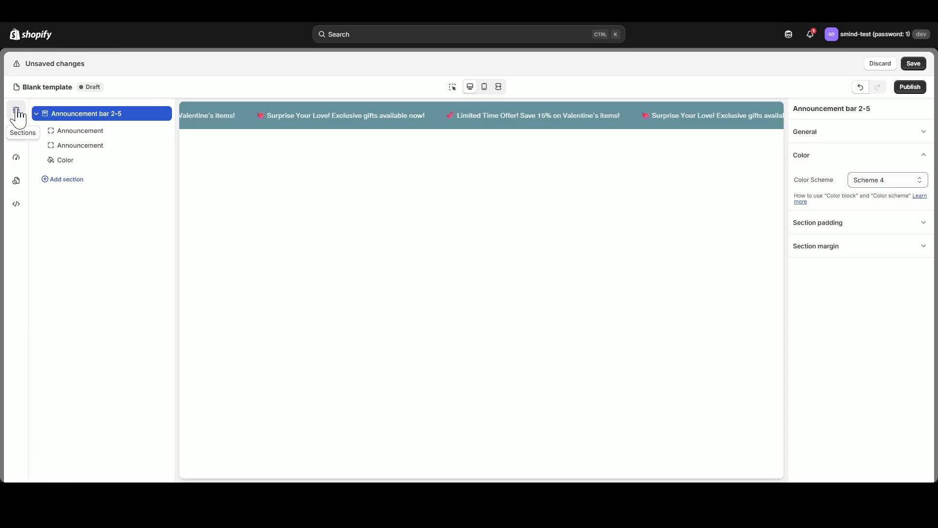
mouse_move(67, 166)
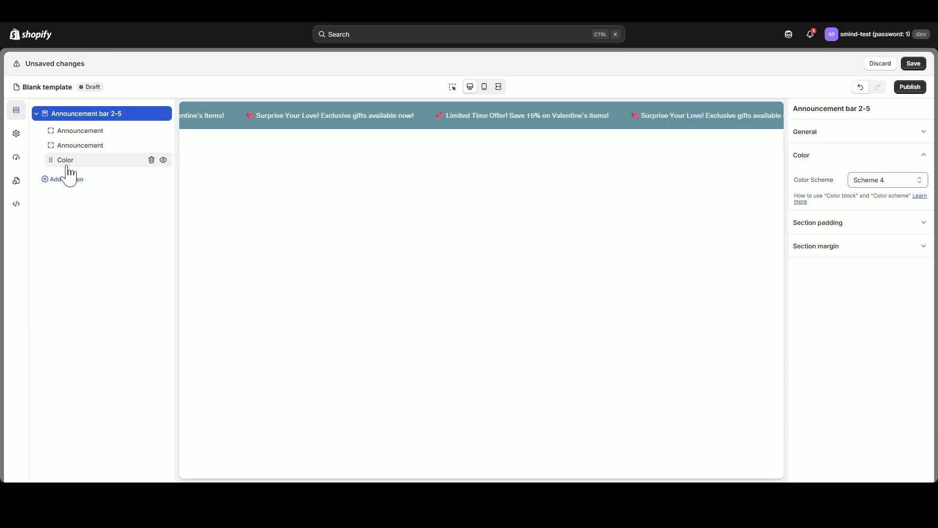
click(152, 160)
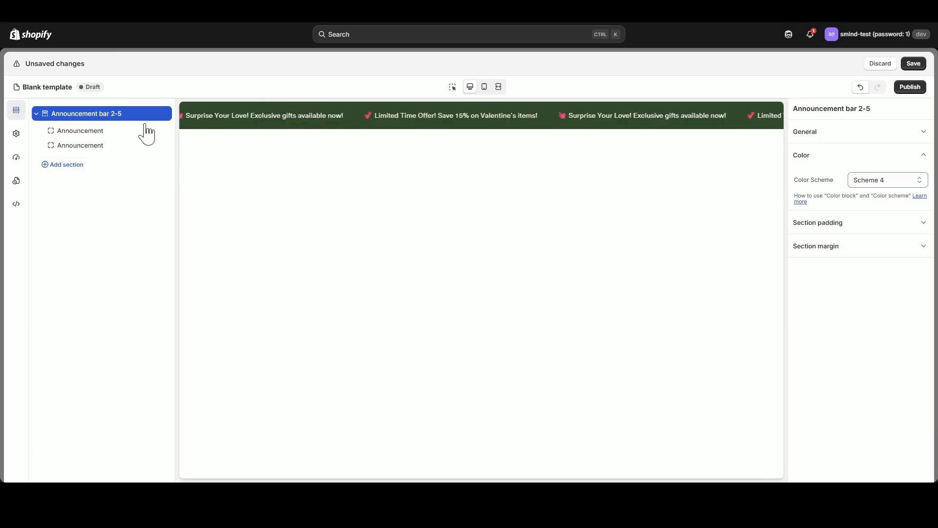
mouse_move(89, 136)
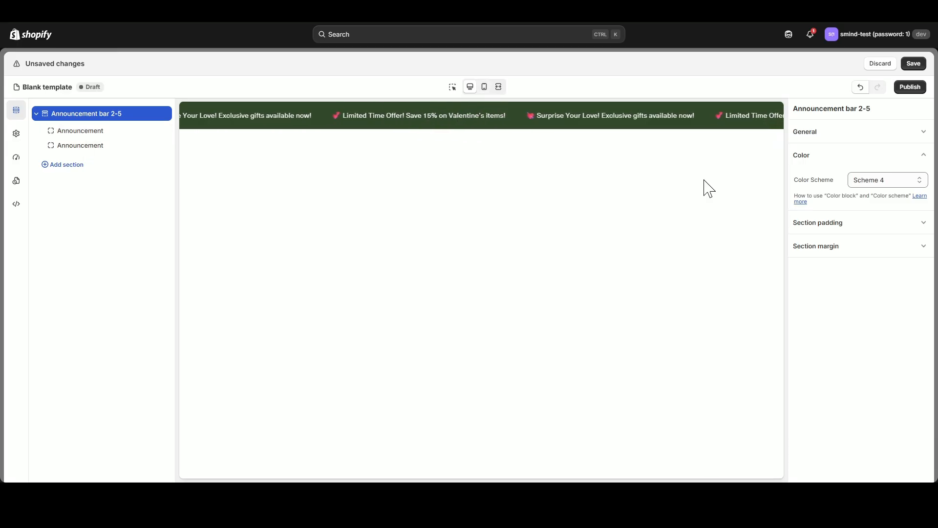
In mobile view, set the announcement bar's mobile top and bottom padding to 12 px each, and return to desktop view.
click(924, 232)
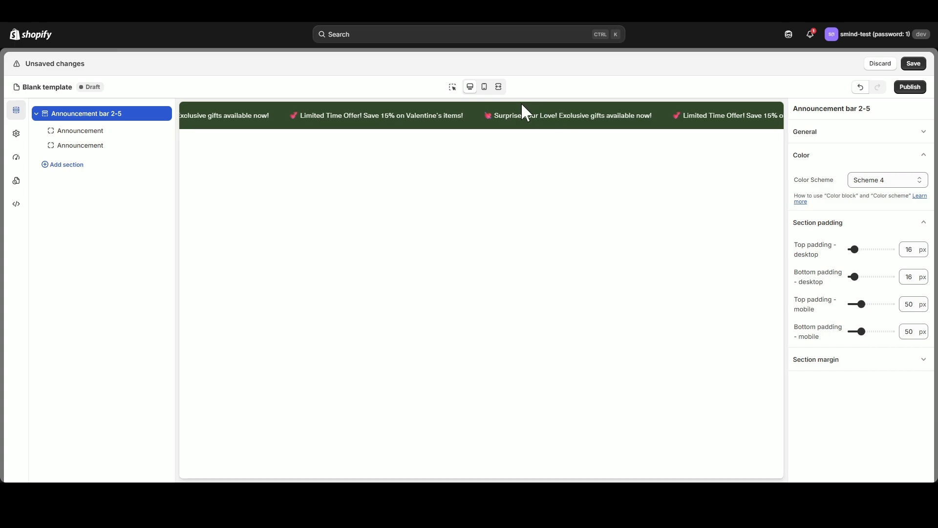
click(484, 86)
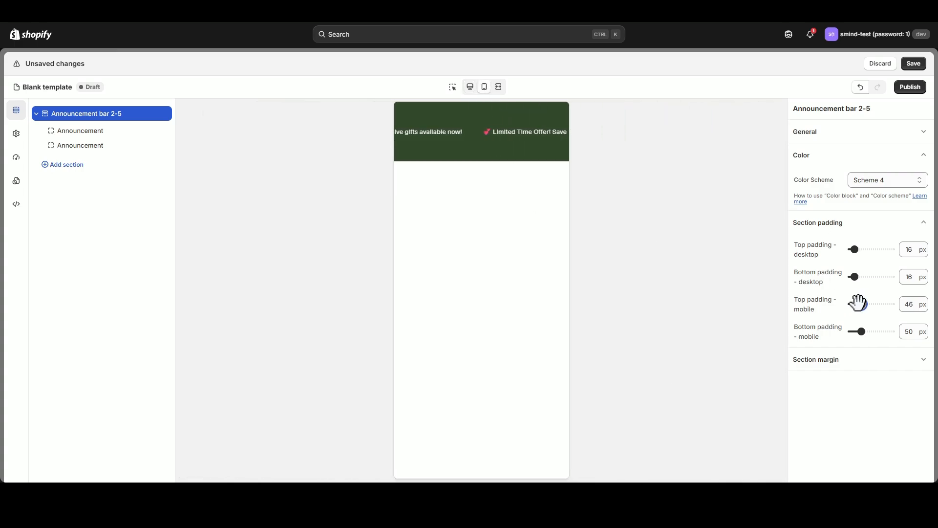
drag(860, 304, 854, 303)
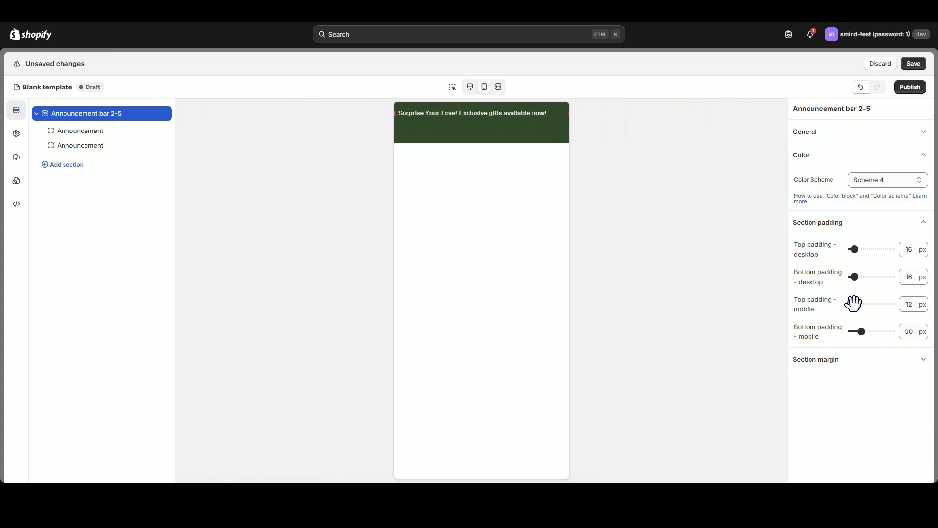
drag(859, 332, 855, 332)
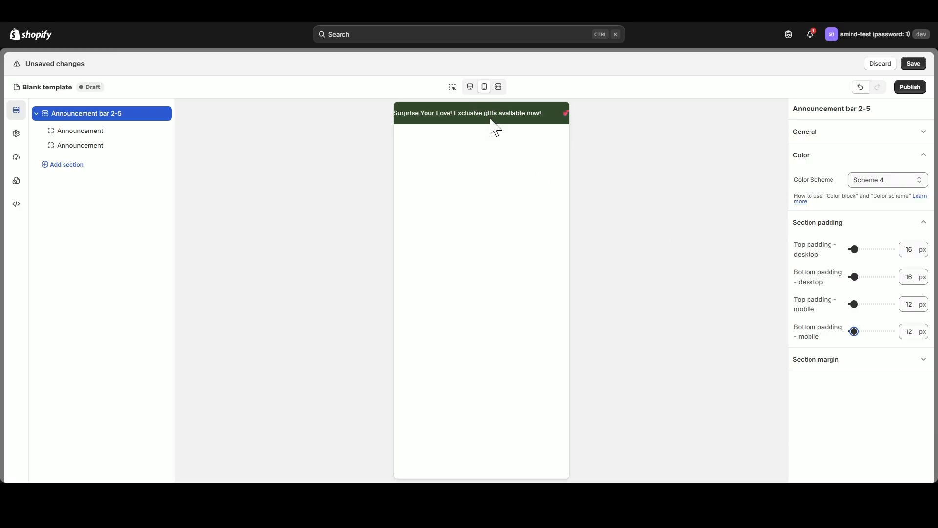
click(470, 87)
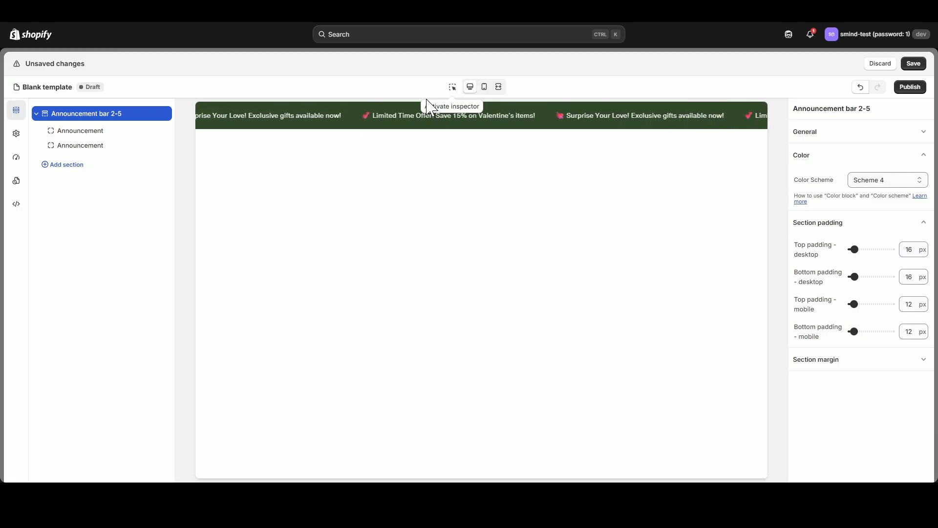
Replace the two announcement texts with "Free shipping for all order over $100" and "✨ Get 20% OFF Your First Subscription Order ✨".
click(93, 131)
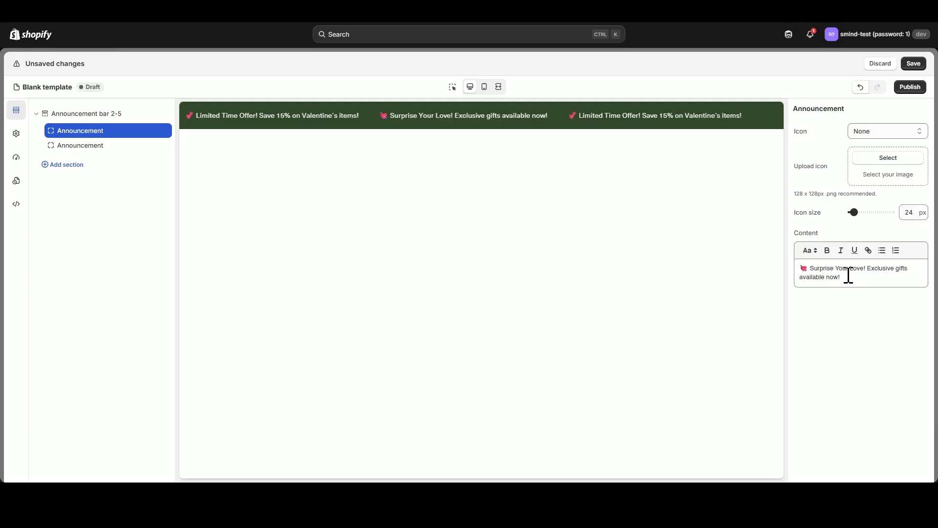
drag(848, 275, 802, 271)
text(Free shipping for all order over $100)
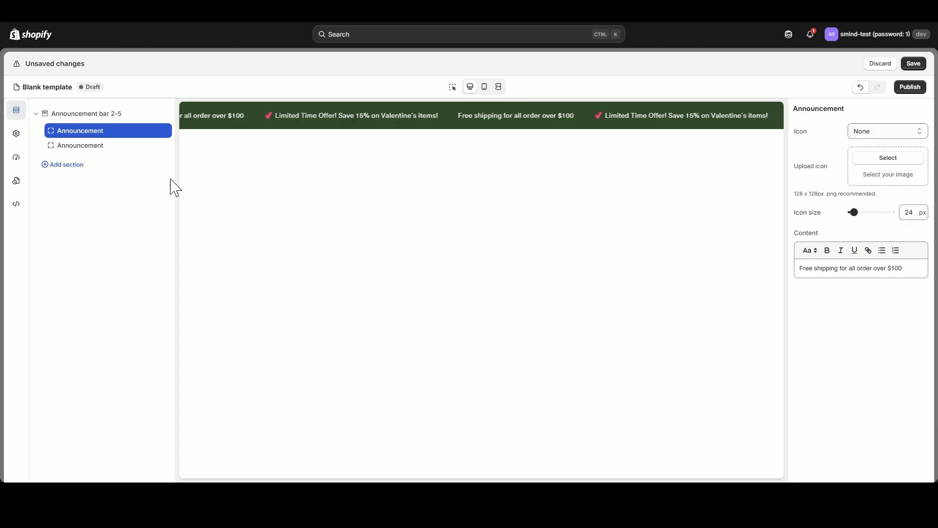
click(76, 146)
key(ctrl+a)
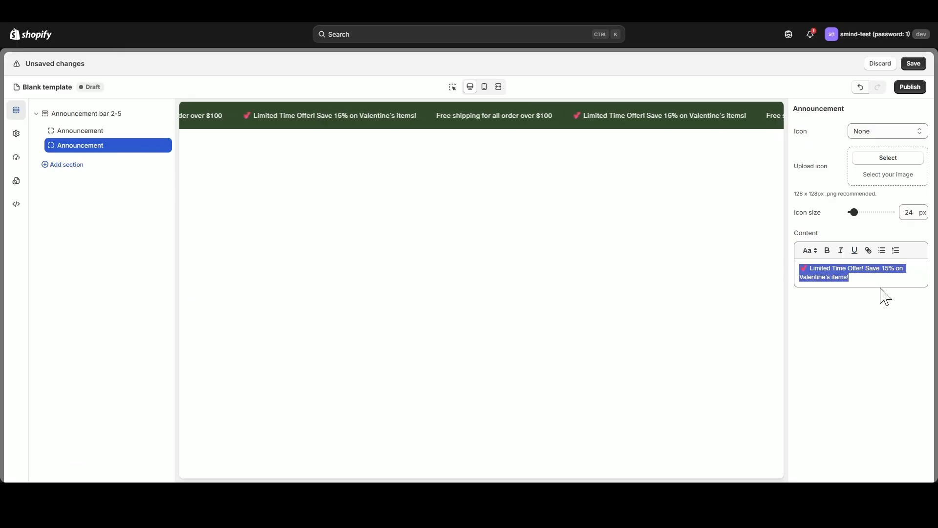
text(✨ Get 20% OFF Your First Subscription Order ✨)
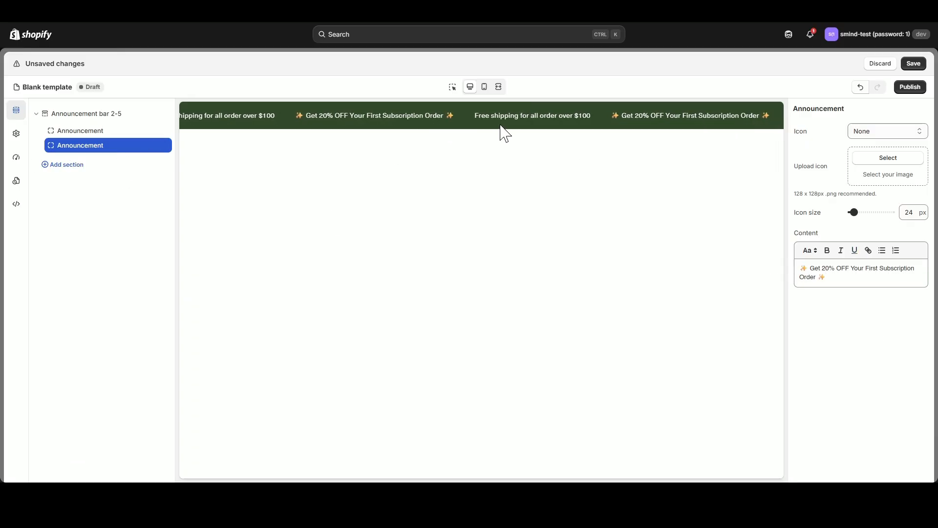
click(36, 113)
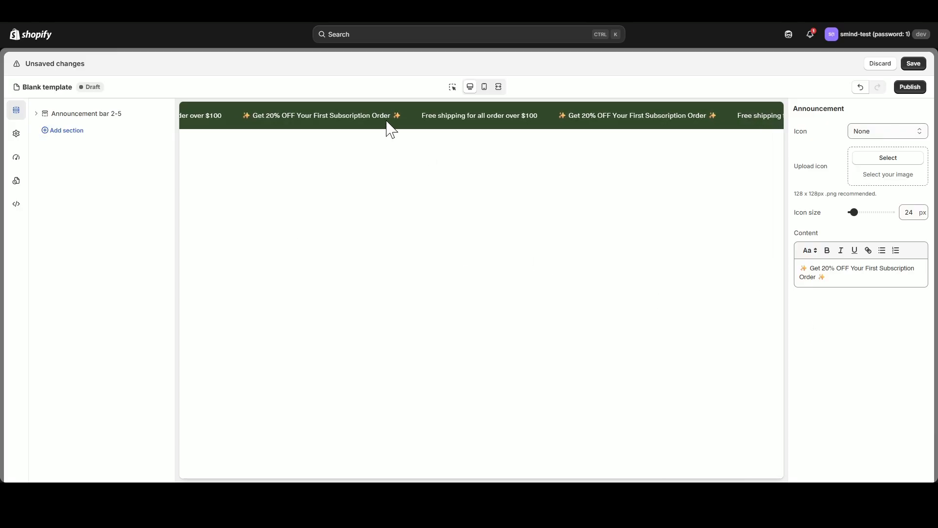
Add the wave divider with broad, shallow waves from the Spacing sections below the announcement bar.
click(79, 131)
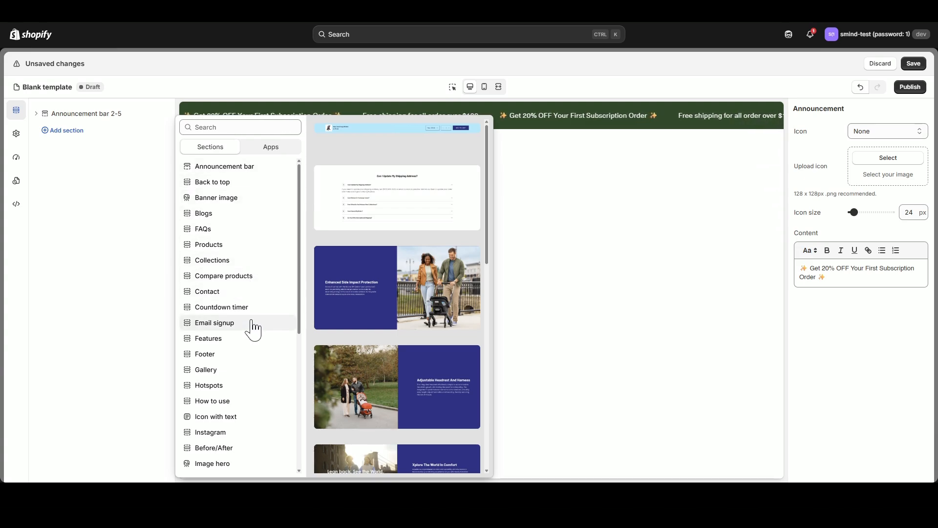
scroll(252, 332, down, 3)
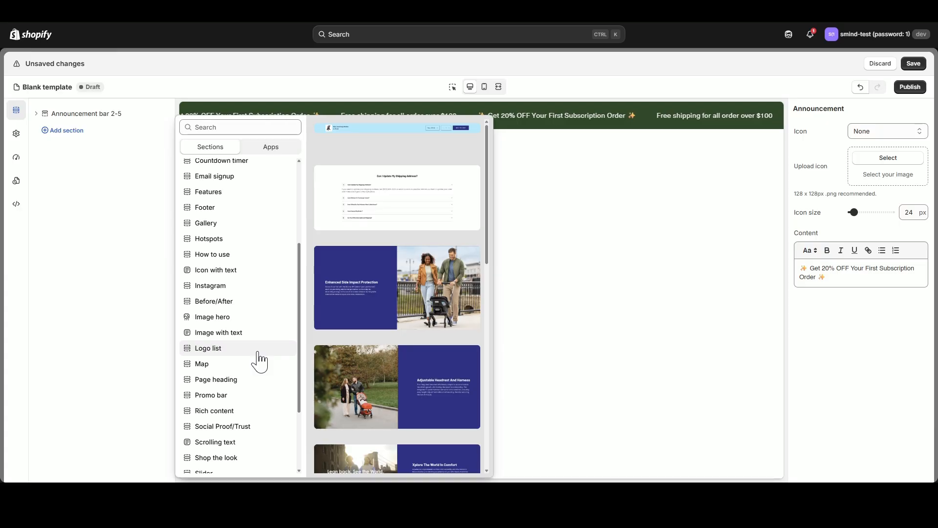
scroll(259, 360, down, 2)
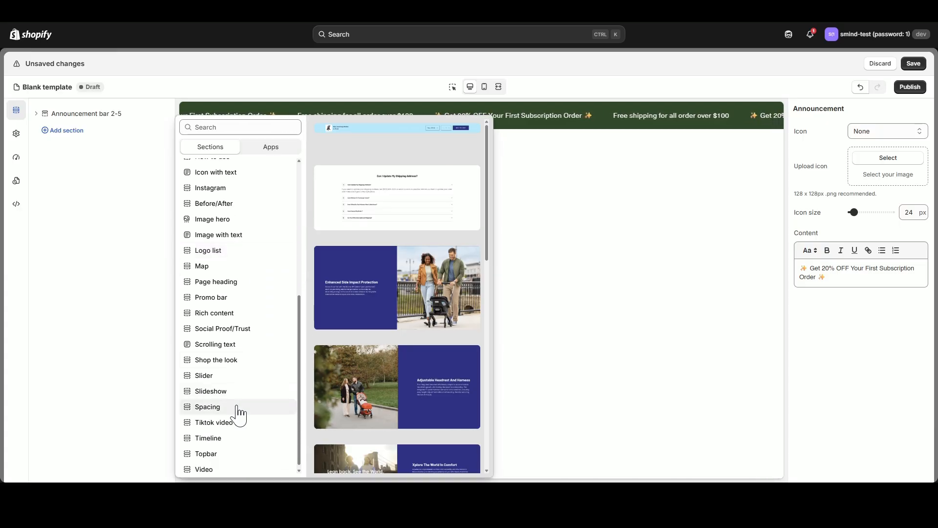
mouse_move(239, 413)
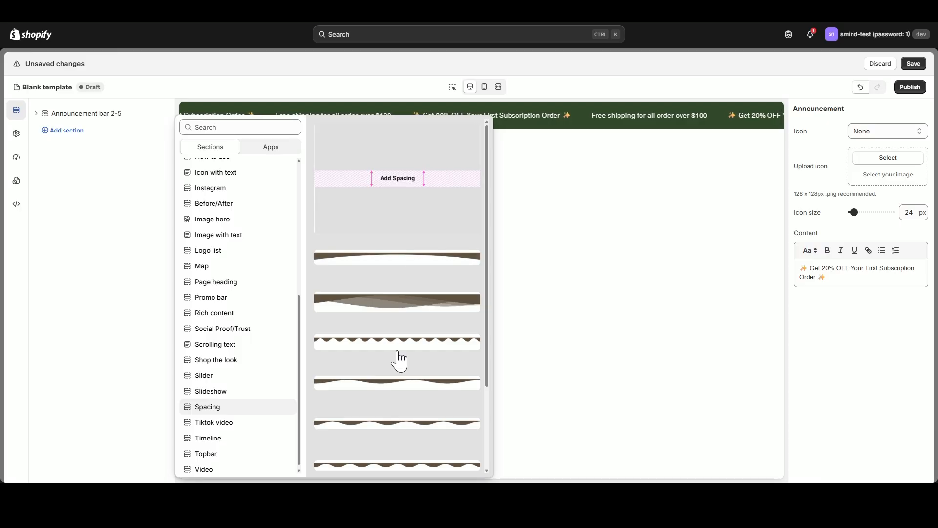
scroll(398, 359, down, 2)
scroll(397, 300, up, 1)
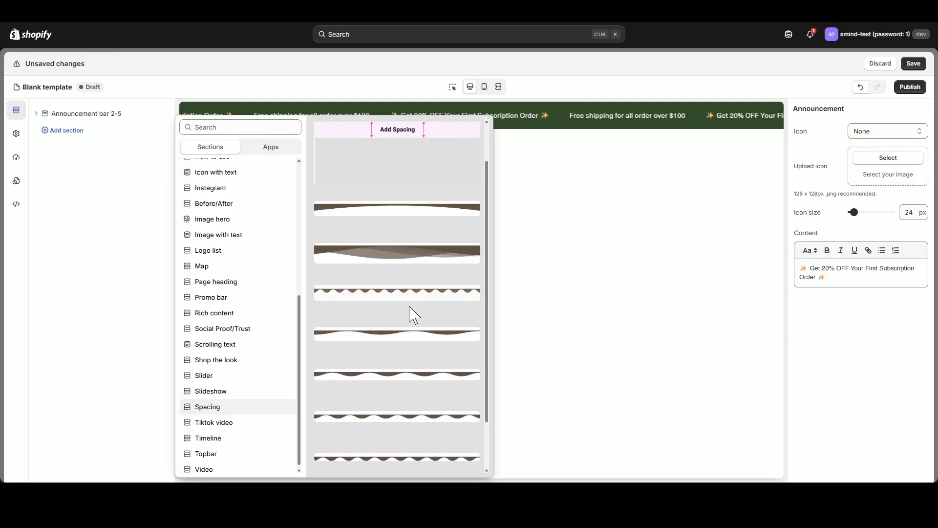
click(406, 337)
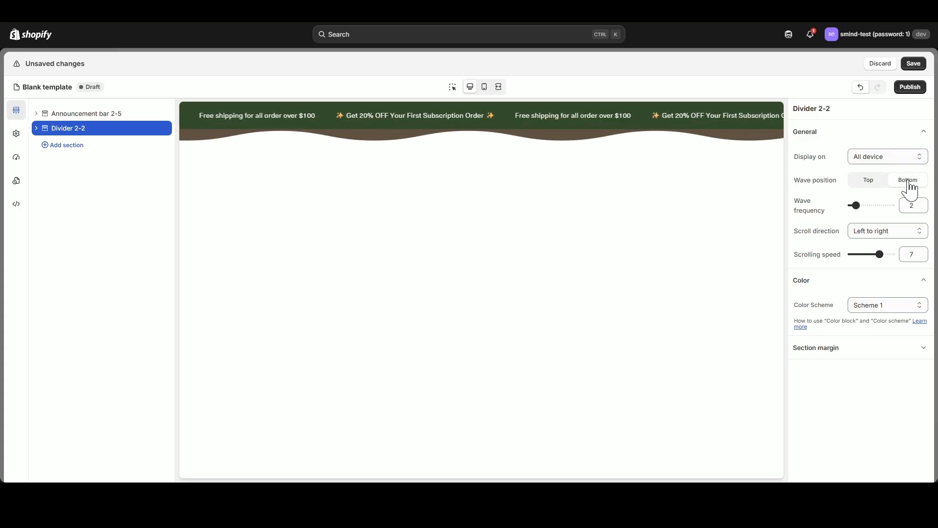
Set the divider's wave frequency to 1, scroll direction to Left to right, scrolling speed to 6 and color scheme to Scheme 4.
mouse_move(861, 206)
mouse_down()
mouse_move(870, 204)
mouse_move(851, 206)
mouse_up()
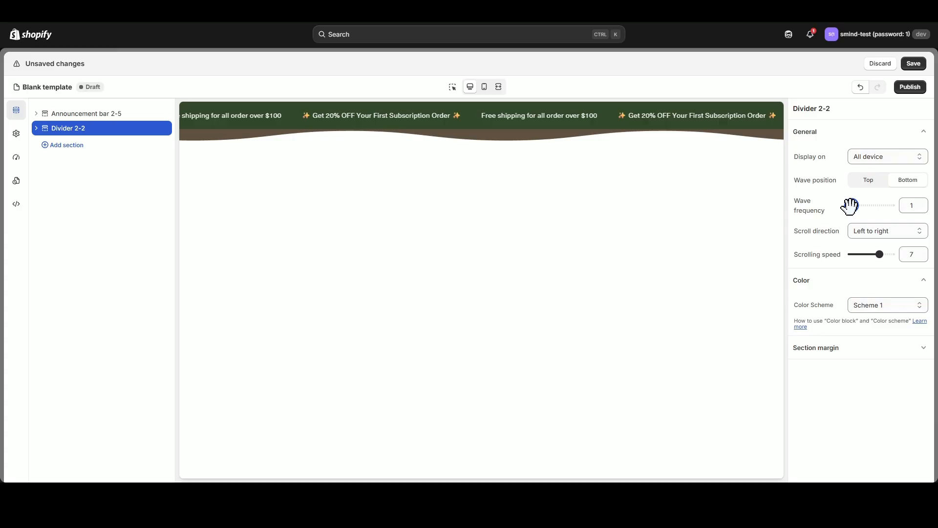
click(896, 233)
click(892, 246)
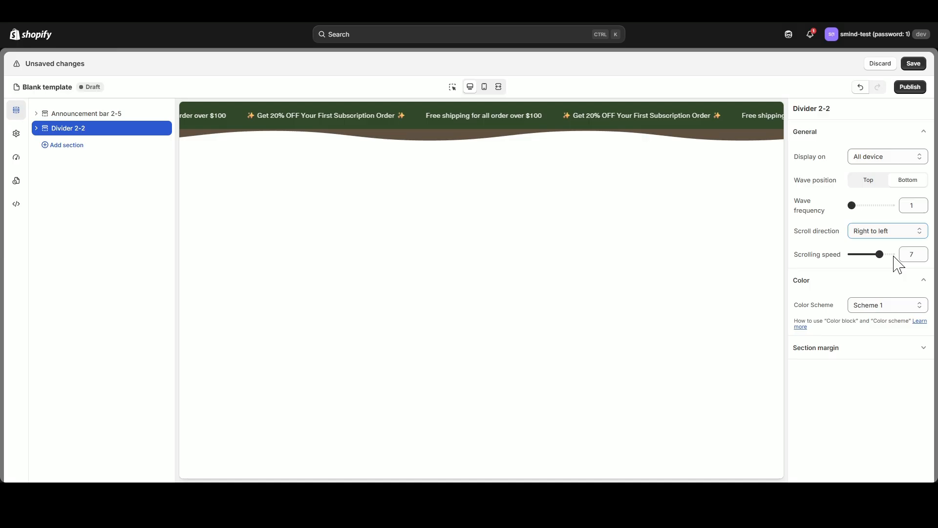
click(895, 257)
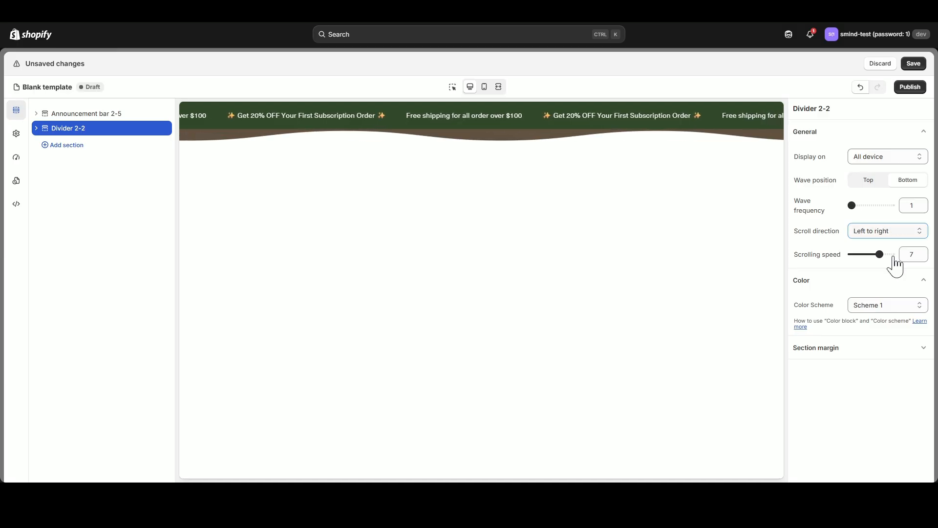
mouse_move(878, 254)
mouse_down()
mouse_move(866, 253)
mouse_move(875, 256)
mouse_up()
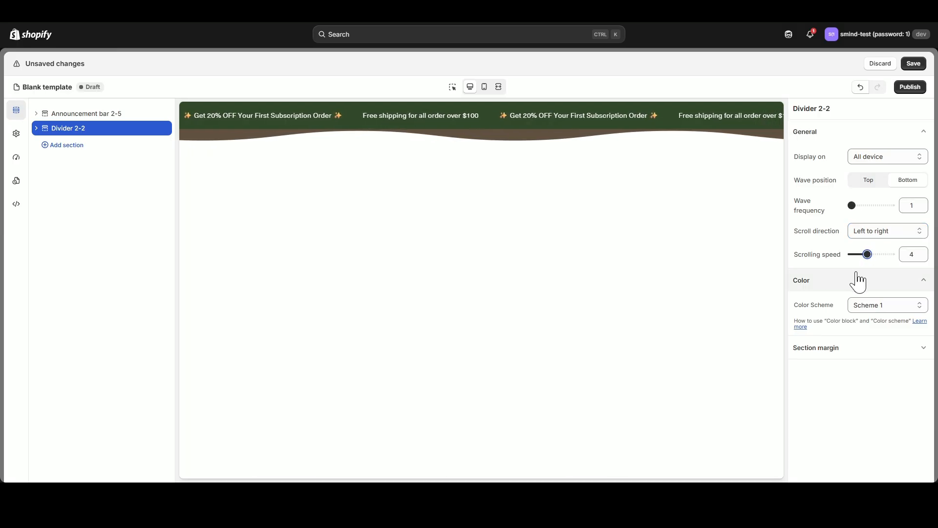
click(887, 354)
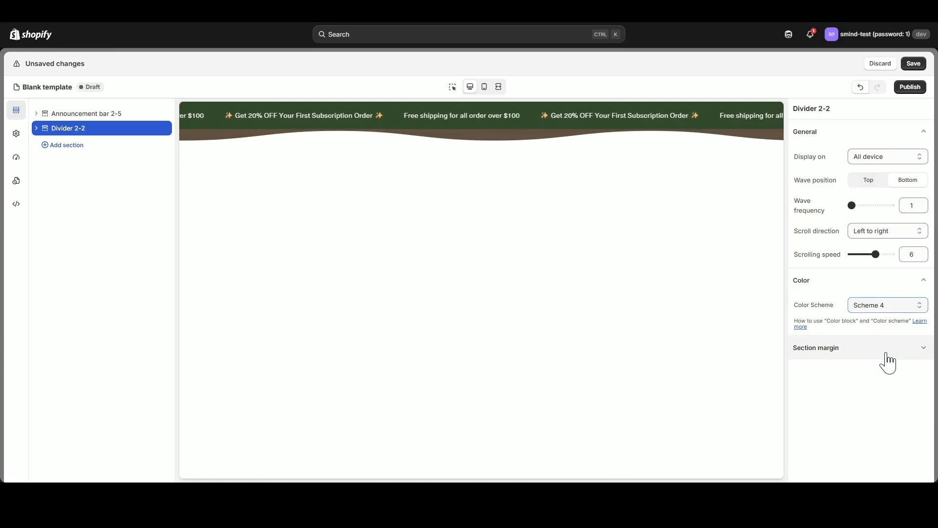
Delete the Color block from the wave divider section.
click(36, 129)
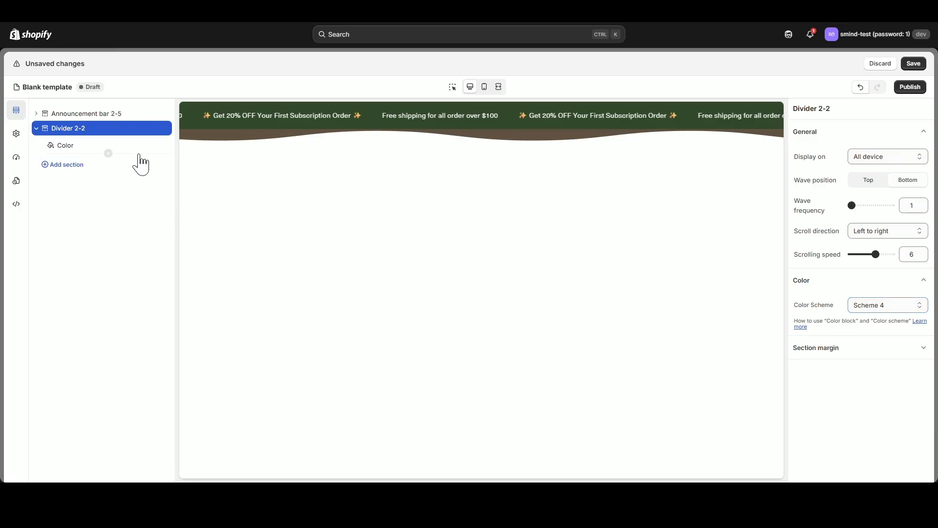
click(151, 144)
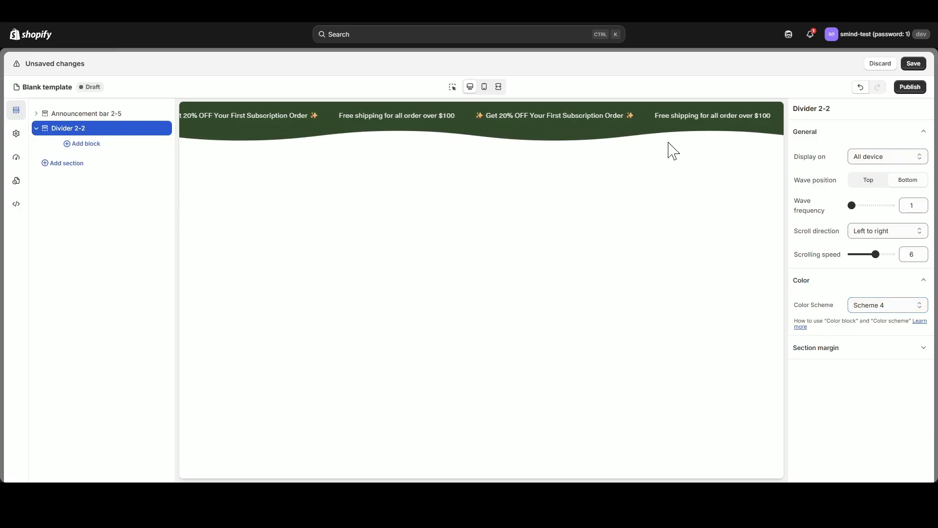
click(36, 128)
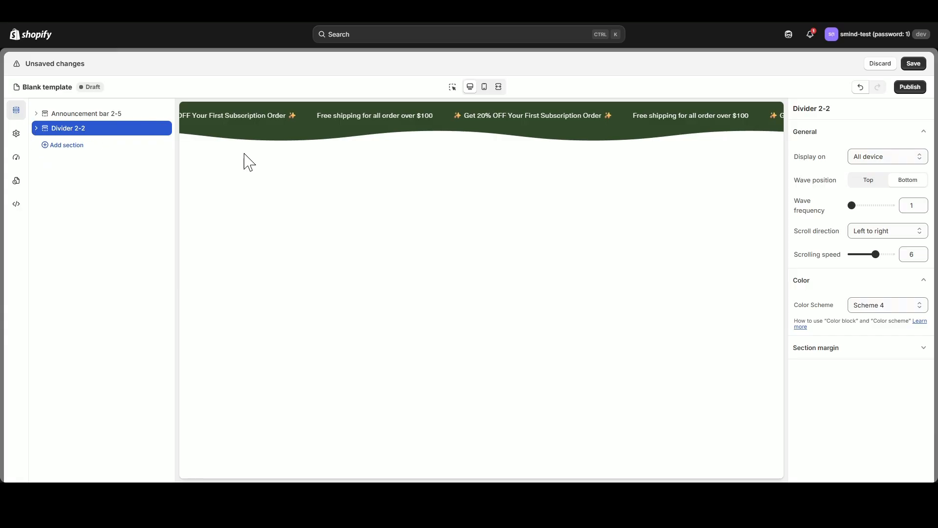
Add the Image hero section with the roti maker heading, features list and two buttons below the divider.
click(66, 145)
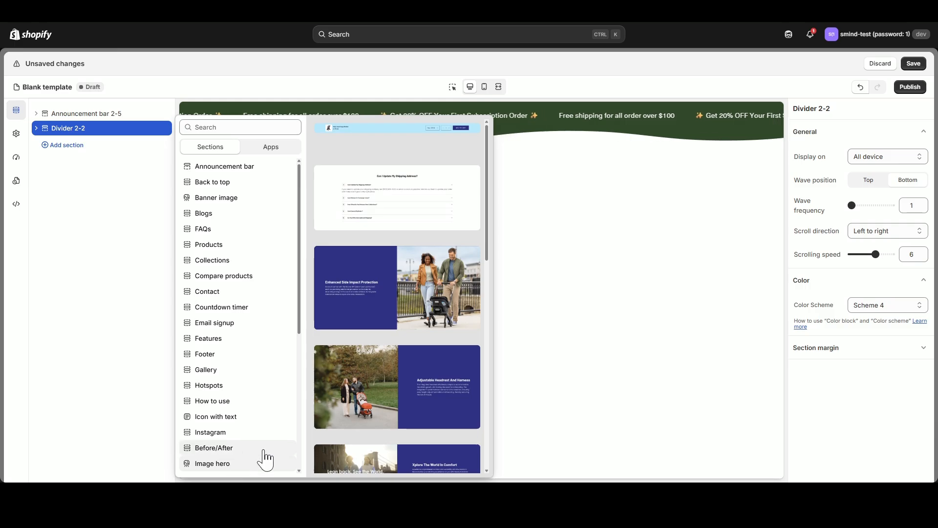
scroll(446, 322, down, 10)
scroll(444, 325, down, 15)
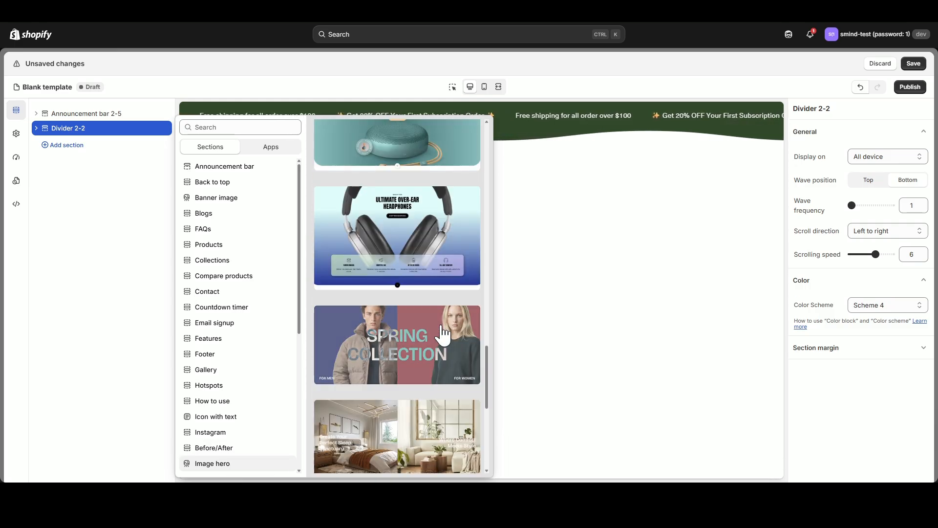
scroll(435, 322, down, 10)
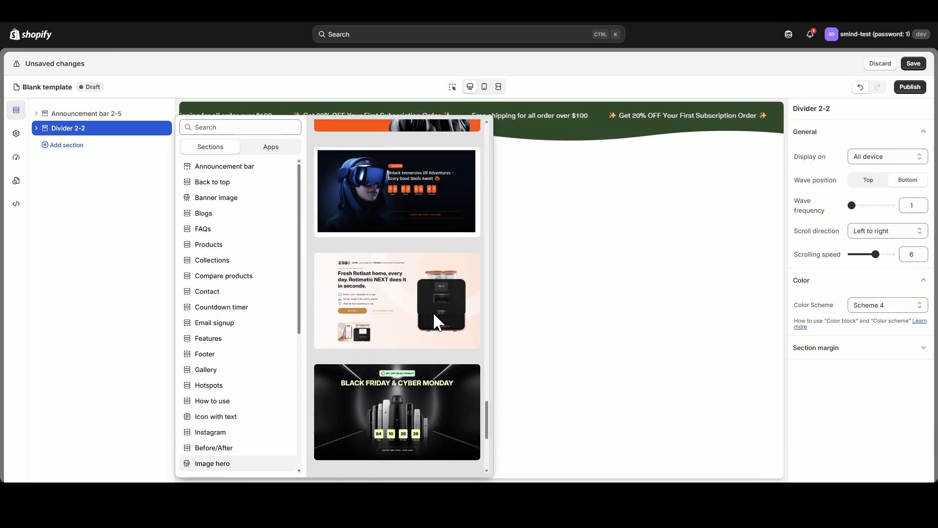
scroll(388, 191, up, 2)
click(393, 248)
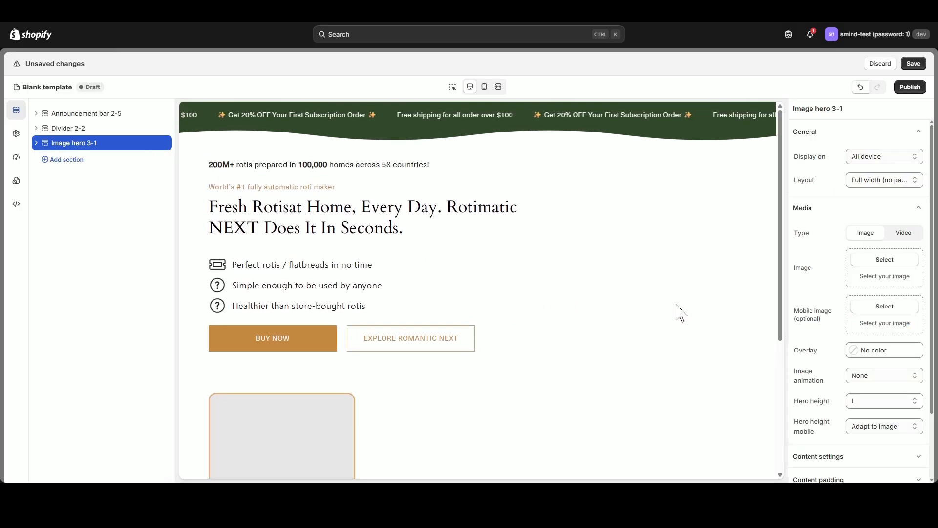
Set the hero's image to the wide Wonder Day product picture and its mobile image to the tall green version.
drag(329, 209, 413, 232)
click(404, 230)
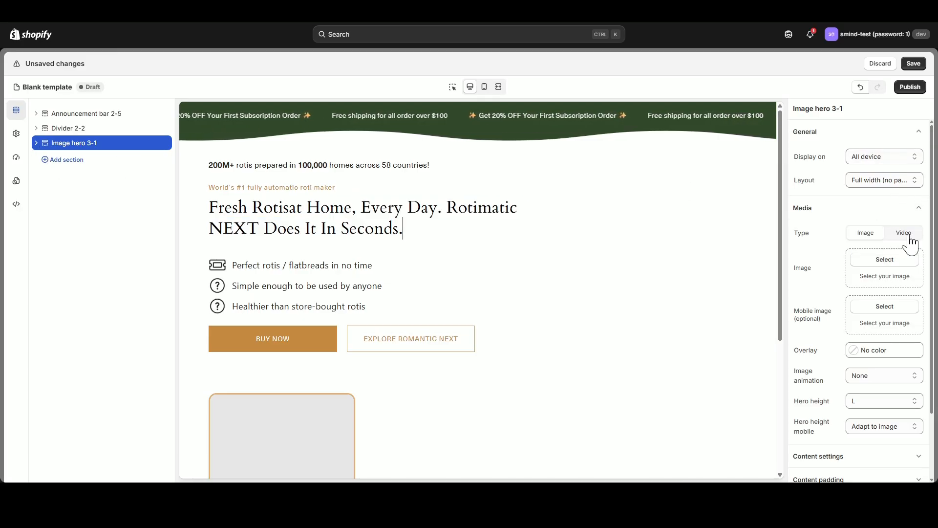
click(887, 259)
scroll(599, 252, down, 10)
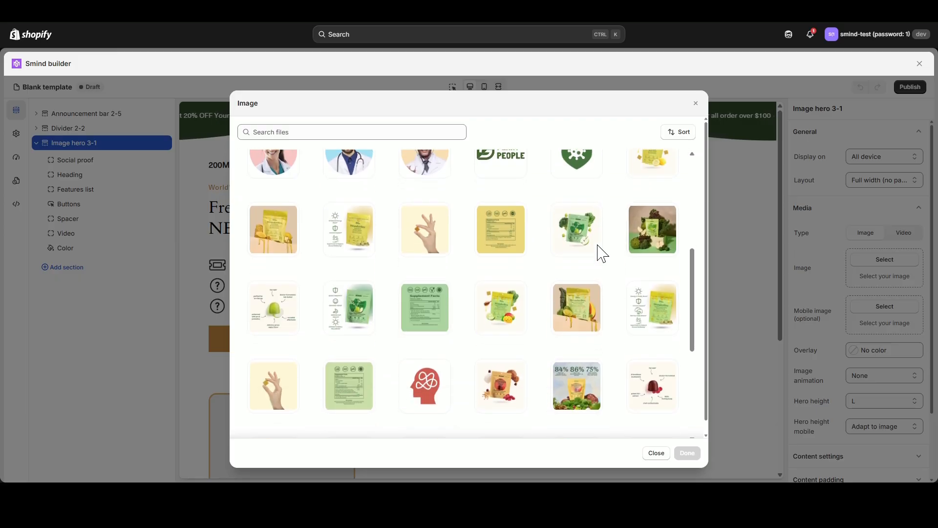
scroll(599, 254, down, 5)
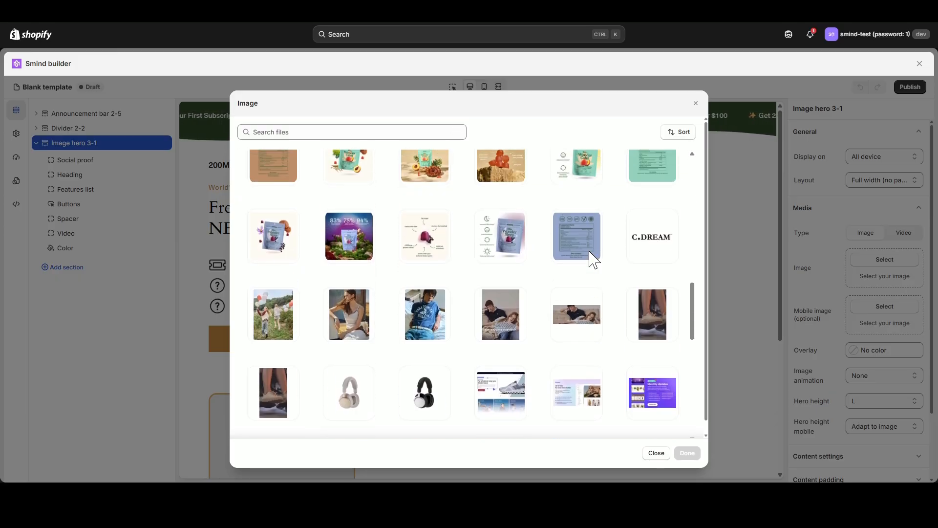
click(428, 326)
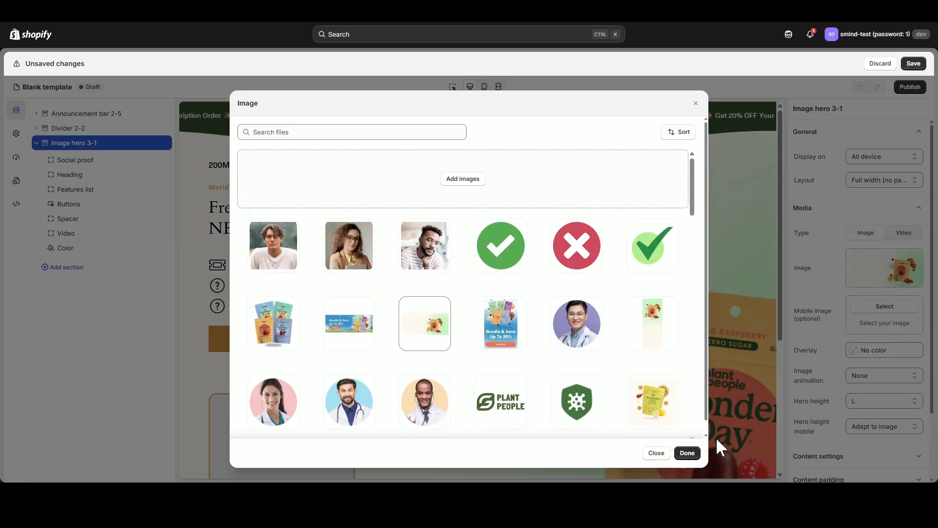
click(688, 453)
click(884, 306)
click(653, 324)
click(688, 452)
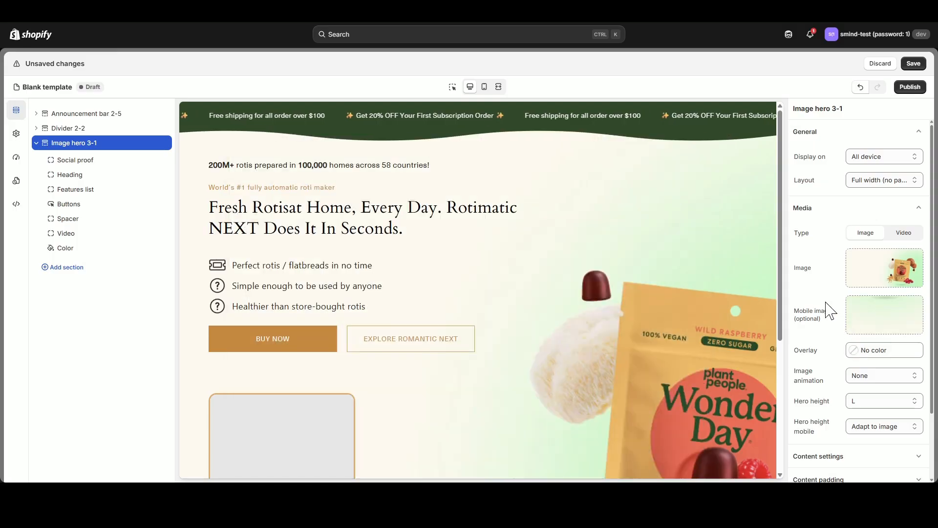
Try the Ambient movement animation on the hero image and set the image animation back to None.
scroll(831, 311, down, 1)
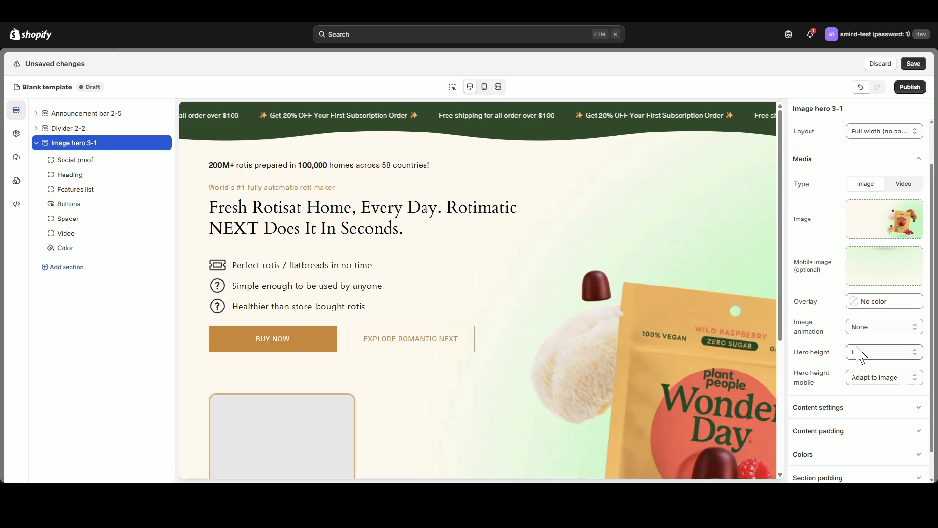
click(875, 349)
click(878, 327)
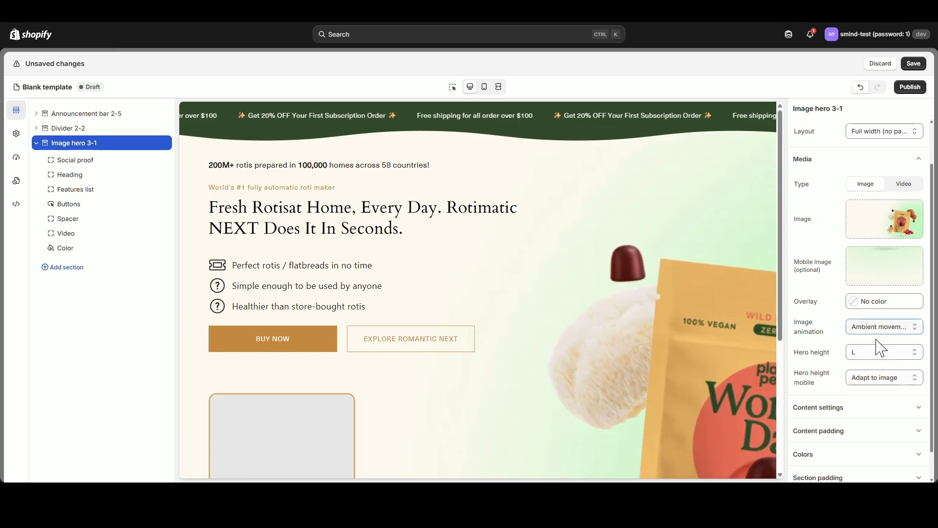
click(877, 357)
click(878, 341)
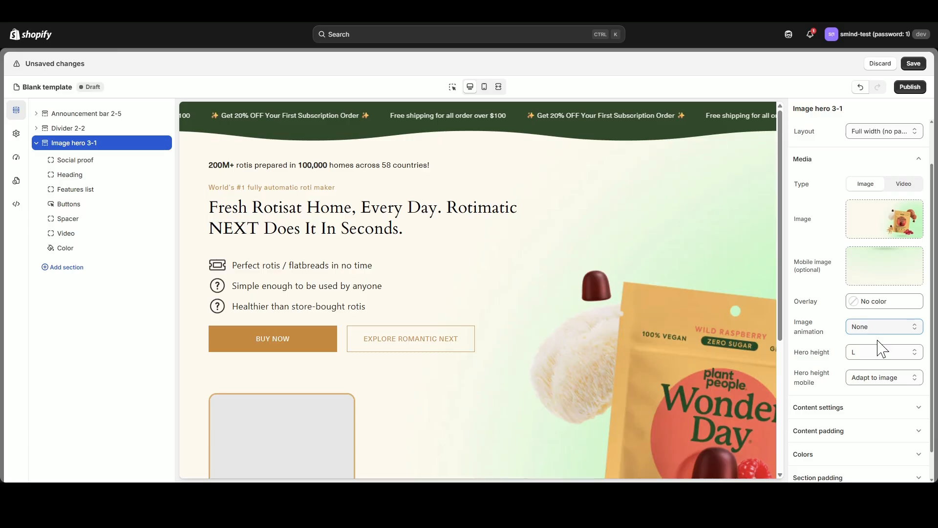
scroll(865, 254, up, 2)
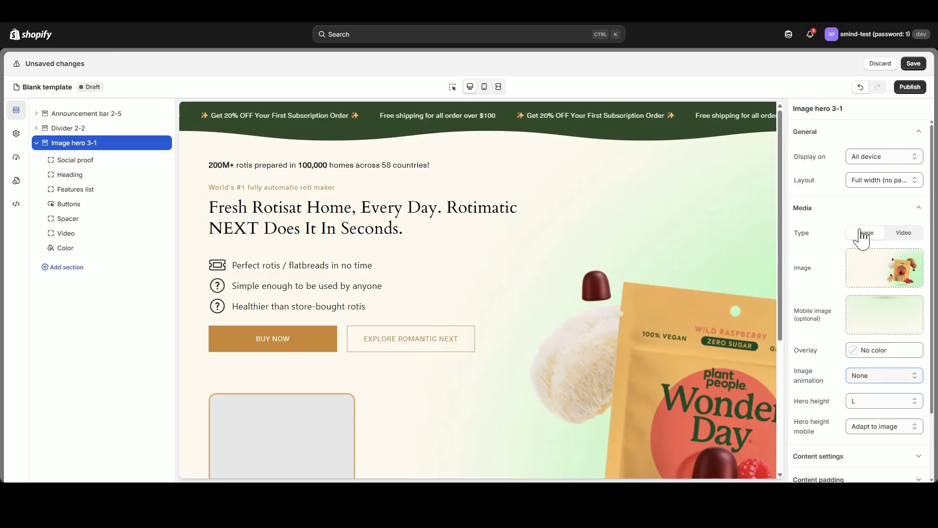
Set the image hero's content max-width to 540 px.
click(918, 208)
click(918, 232)
scroll(917, 237, down, 2)
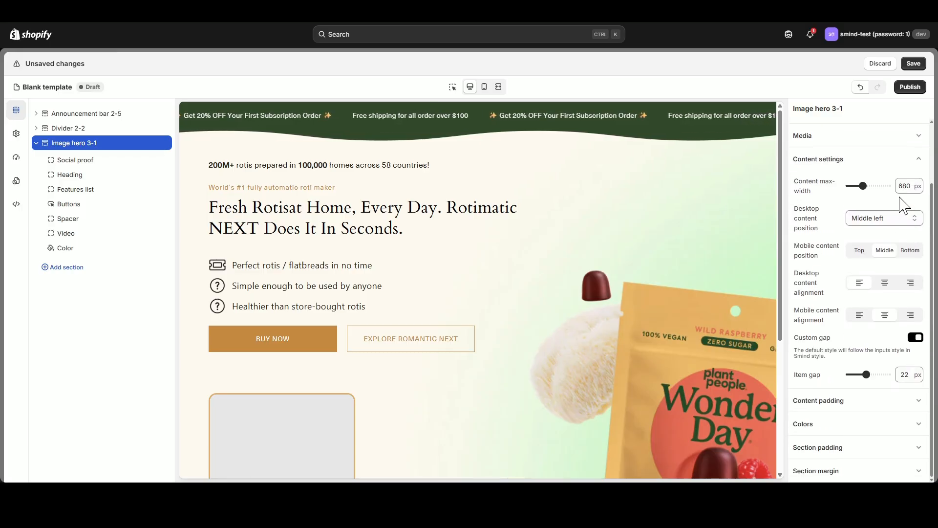
mouse_move(862, 185)
mouse_down()
mouse_move(851, 182)
mouse_move(878, 185)
mouse_move(855, 186)
mouse_up()
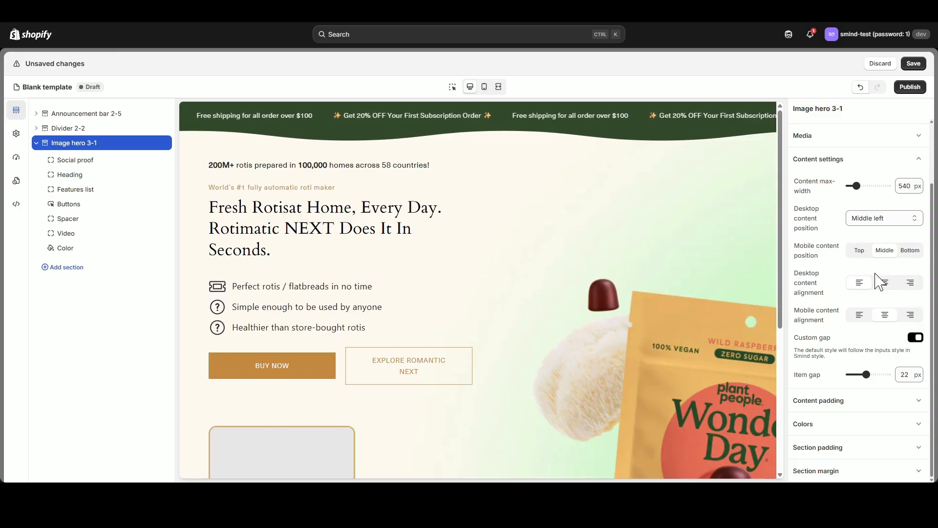
In mobile view, set the hero's mobile content position to Bottom, keep mobile alignment centered, and return to desktop view.
click(486, 87)
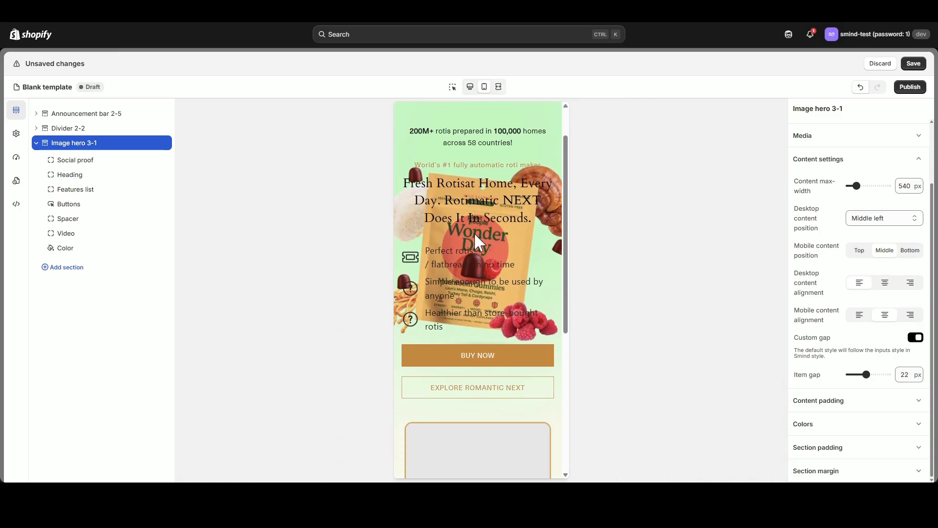
click(902, 252)
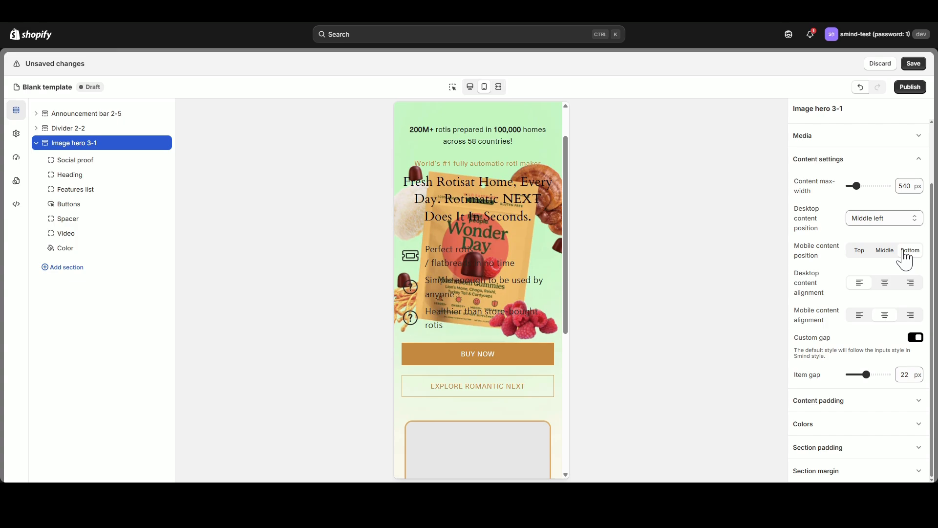
scroll(518, 245, up, 1)
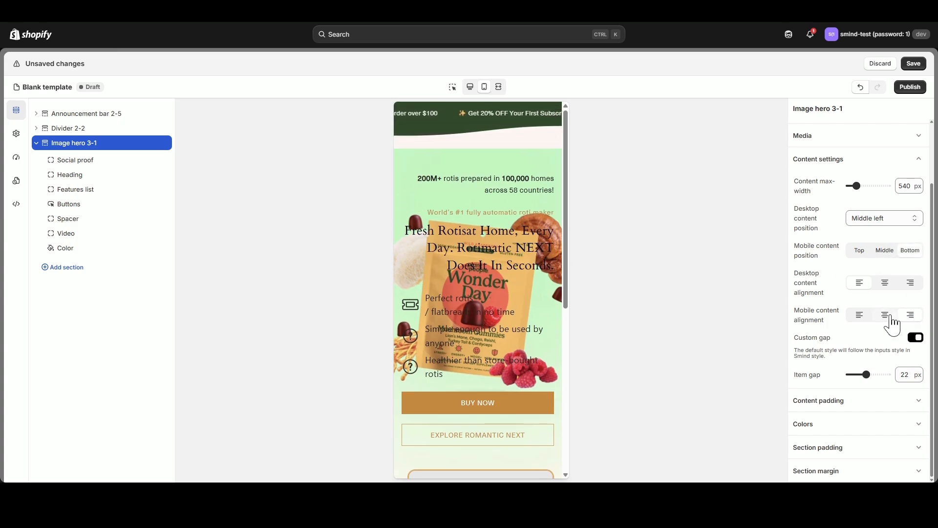
click(470, 87)
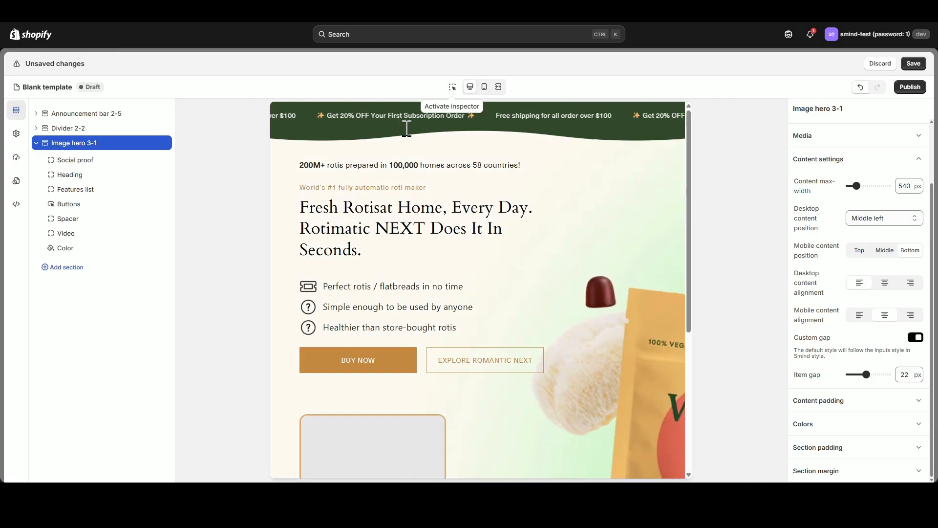
Delete the Video block from the image hero and turn off its custom gap.
click(152, 233)
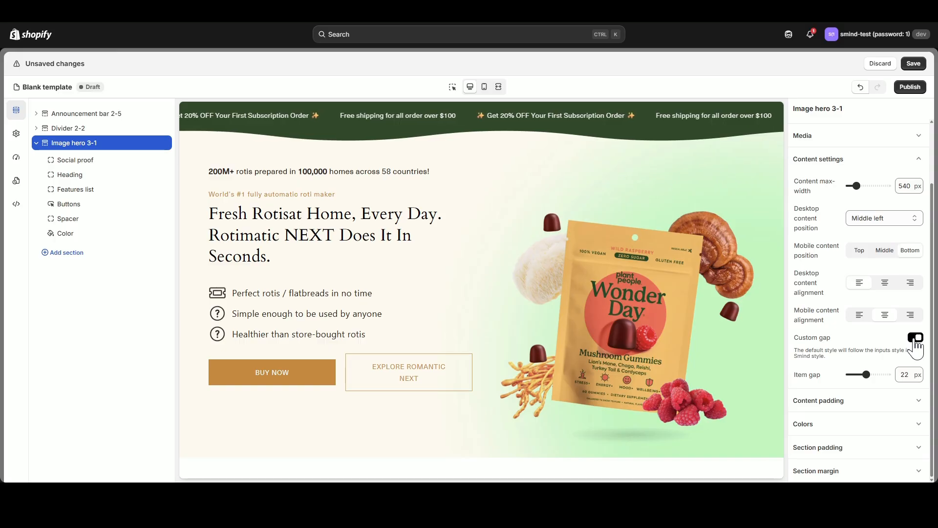
click(916, 358)
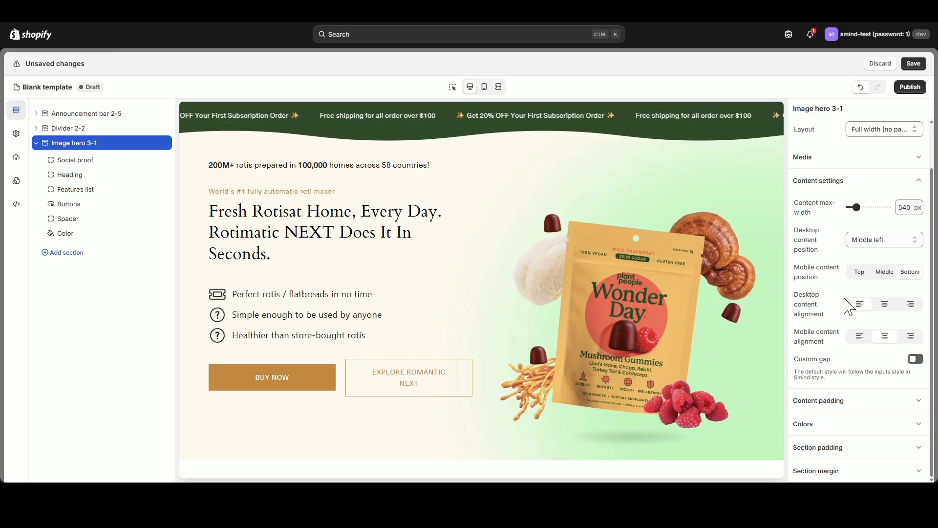
Set the hero's left-right content padding on desktop to 130 px.
click(881, 237)
click(885, 259)
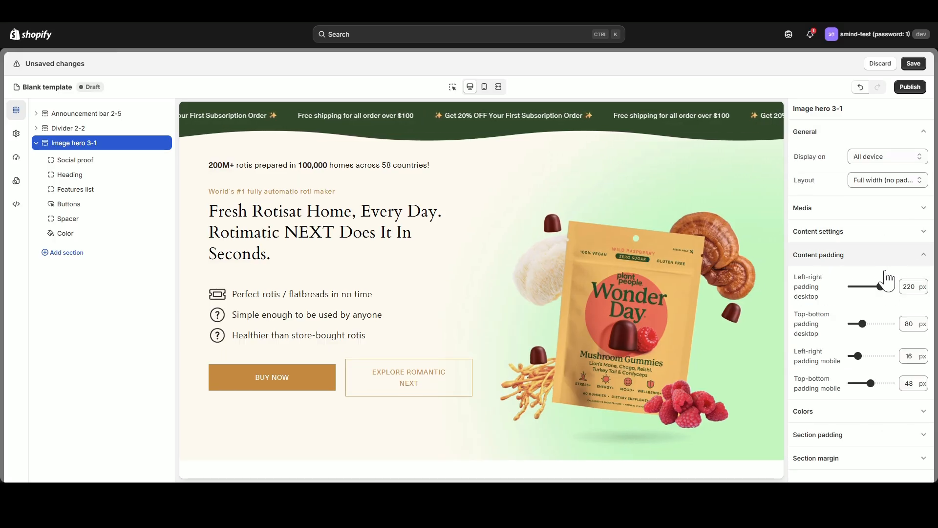
mouse_move(878, 286)
mouse_down()
mouse_move(836, 287)
mouse_move(869, 286)
mouse_up()
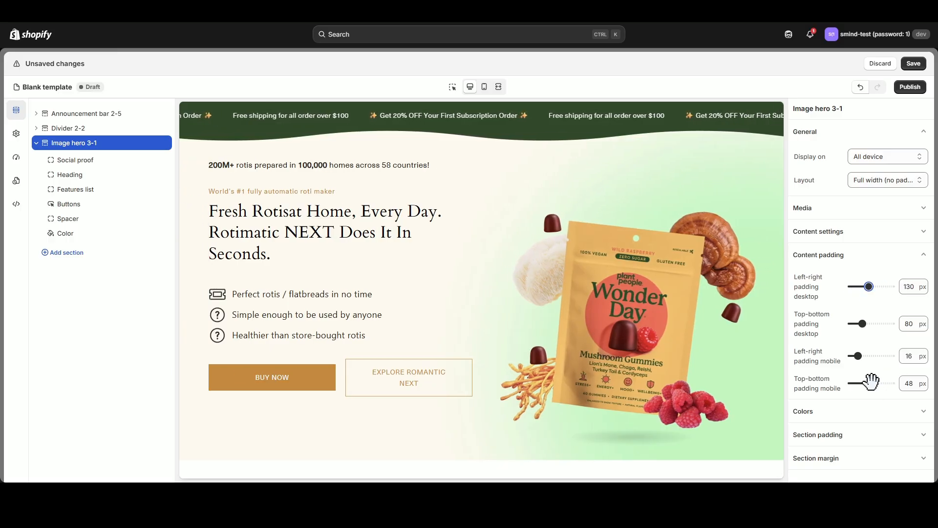
In mobile view, set the hero's top-bottom mobile content padding to 0 px, and return to desktop view.
click(484, 87)
scroll(501, 266, down, 1)
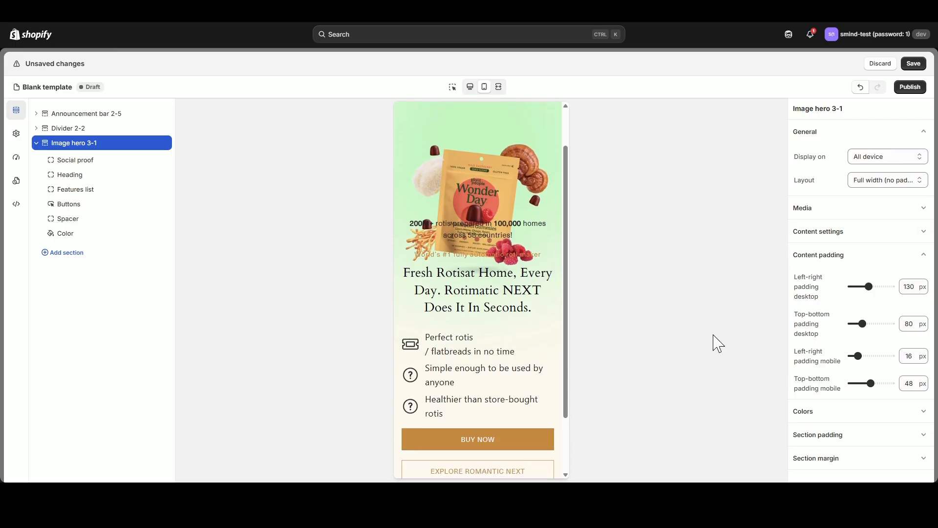
drag(870, 383, 837, 382)
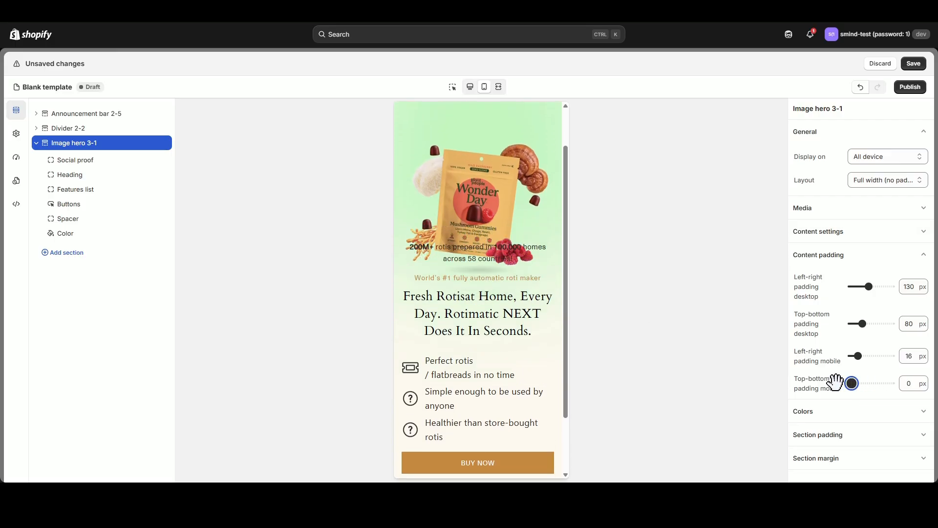
click(470, 87)
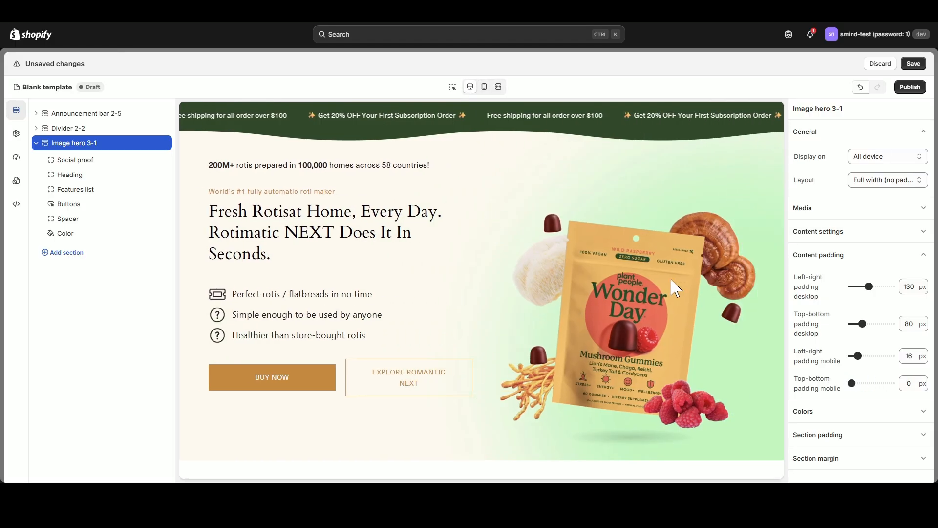
Check the hero's color scheme and set the background color of Scheme 1 to #FFFAF1 in the global color settings.
click(924, 258)
click(924, 279)
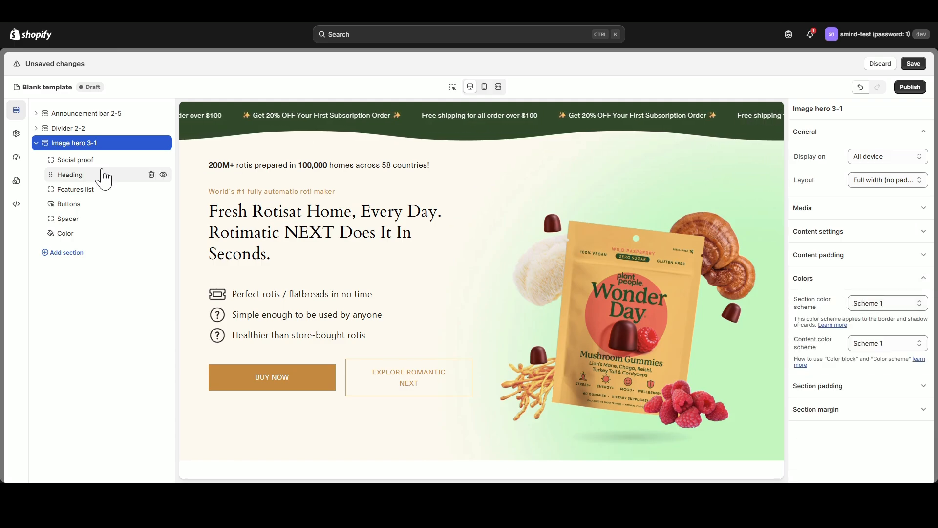
click(36, 143)
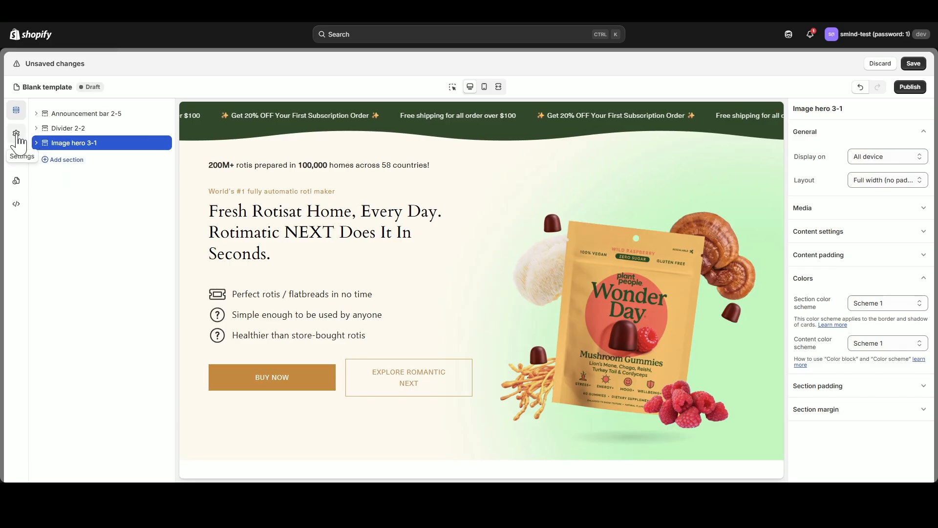
click(18, 136)
click(85, 133)
click(54, 162)
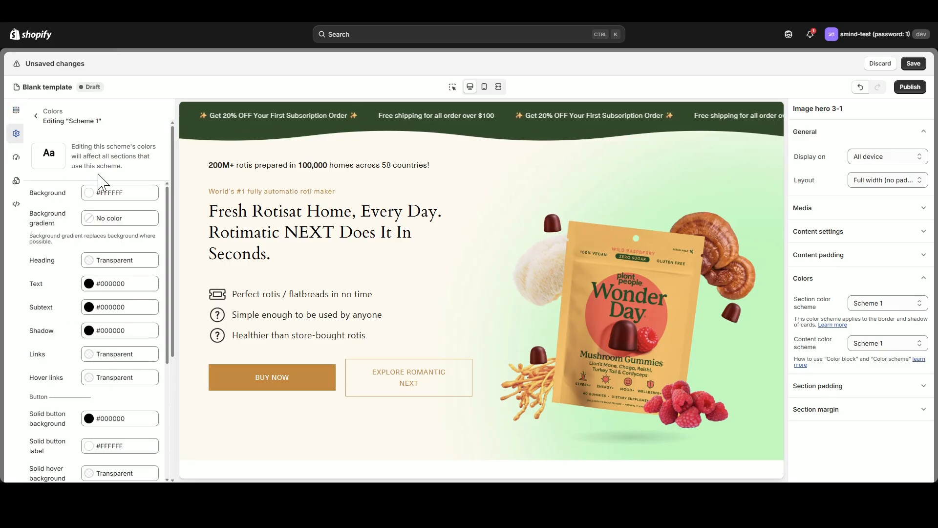
click(126, 196)
double_click(117, 292)
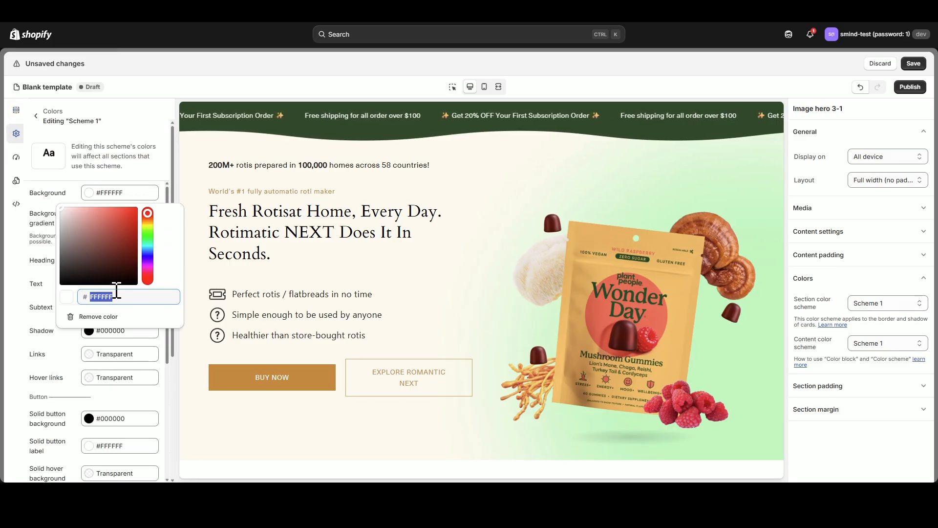
text(FFFAF1)
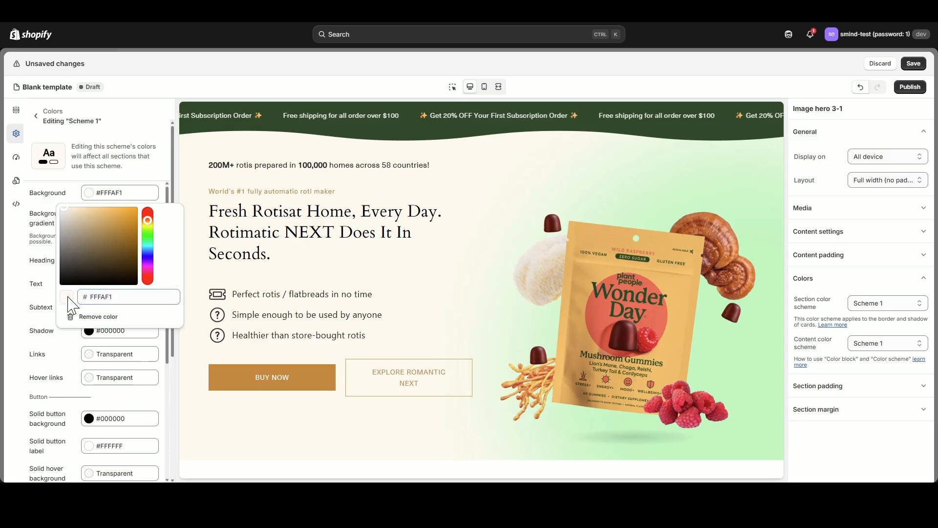
click(73, 185)
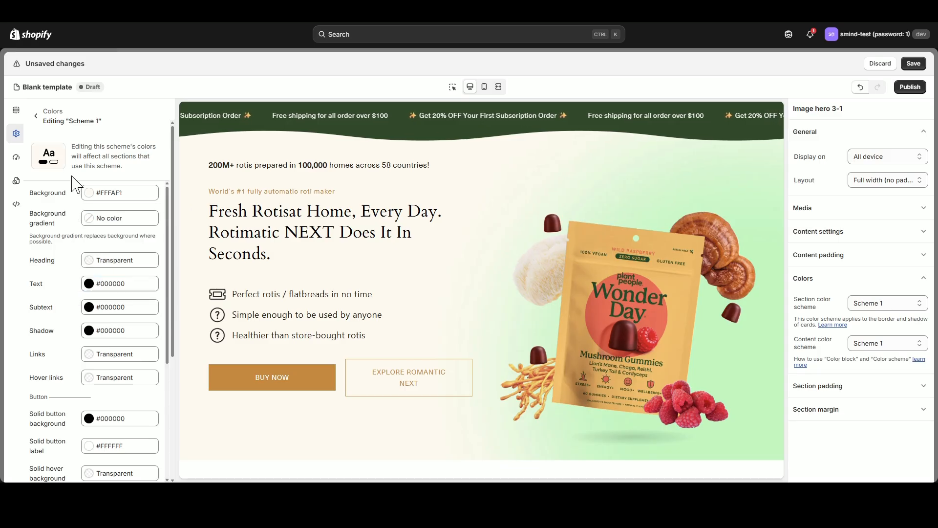
Set Scheme 1's heading and text colors to #47763B.
click(89, 263)
click(68, 368)
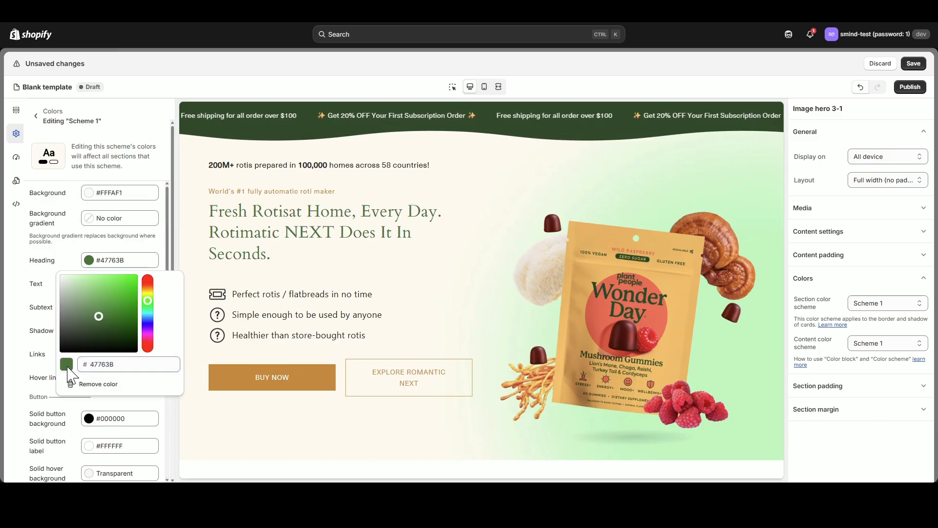
click(58, 253)
click(89, 284)
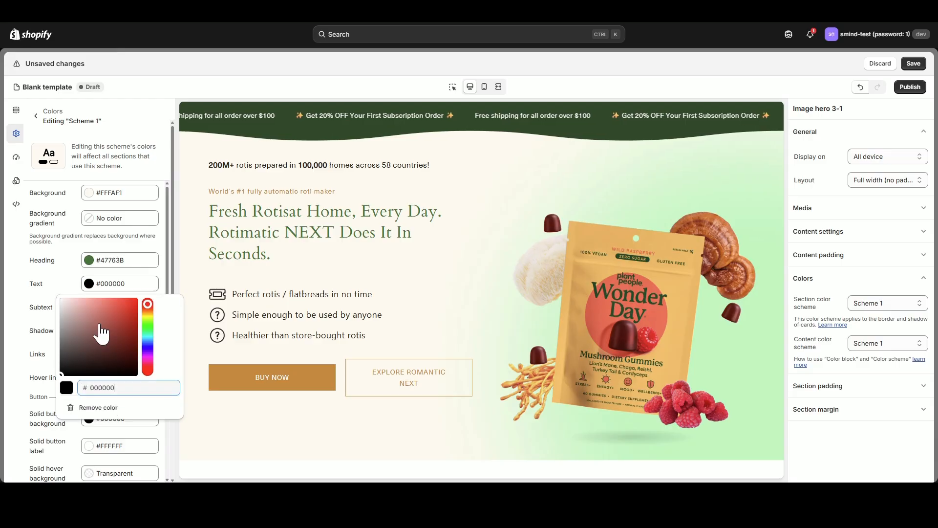
double_click(122, 388)
text(47763B)
click(57, 280)
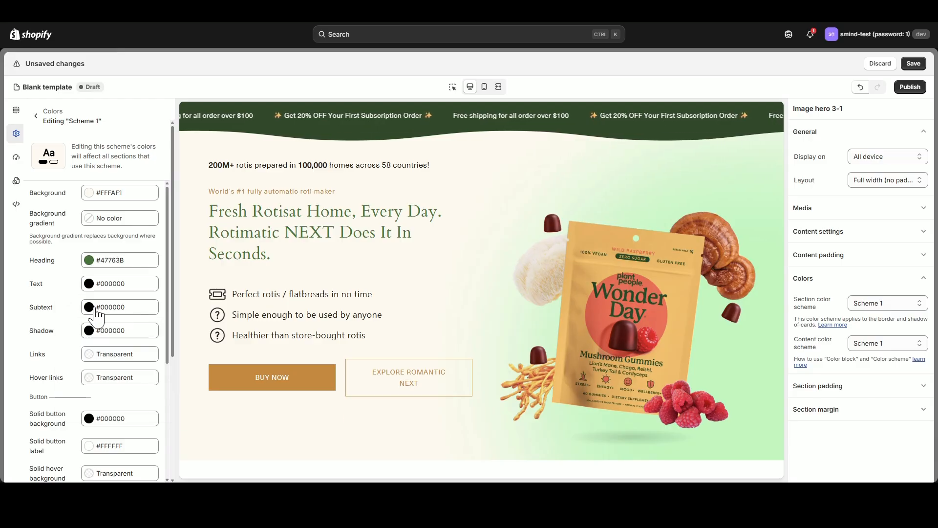
click(88, 285)
click(70, 389)
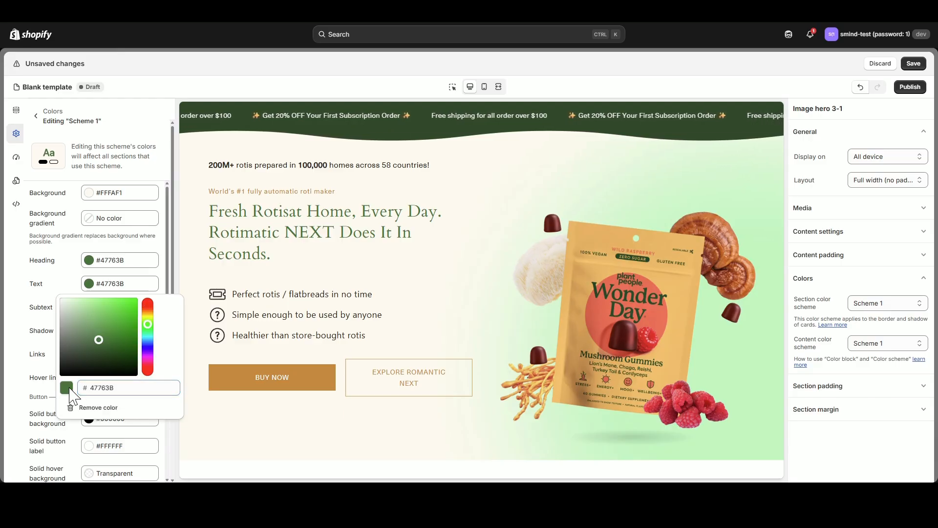
click(57, 282)
Set Scheme 1's subtext color to #47763B.
click(89, 307)
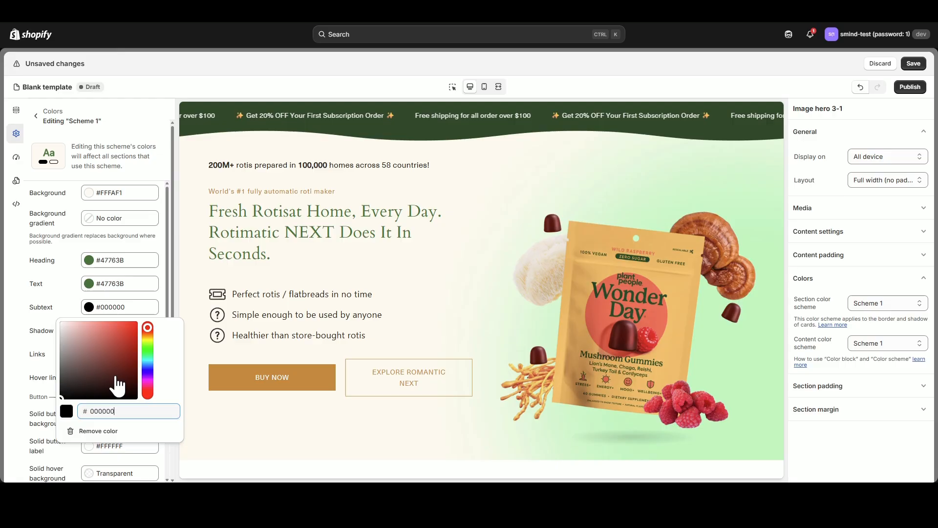
double_click(130, 411)
text(47763B)
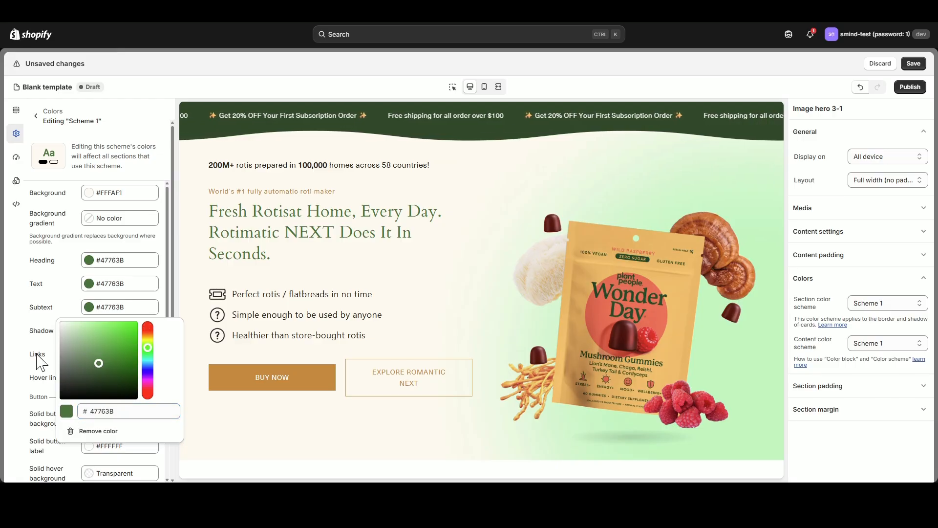
click(40, 361)
Set Scheme 1's solid button background and outline button colors to #47763B.
scroll(98, 382, down, 1)
click(89, 370)
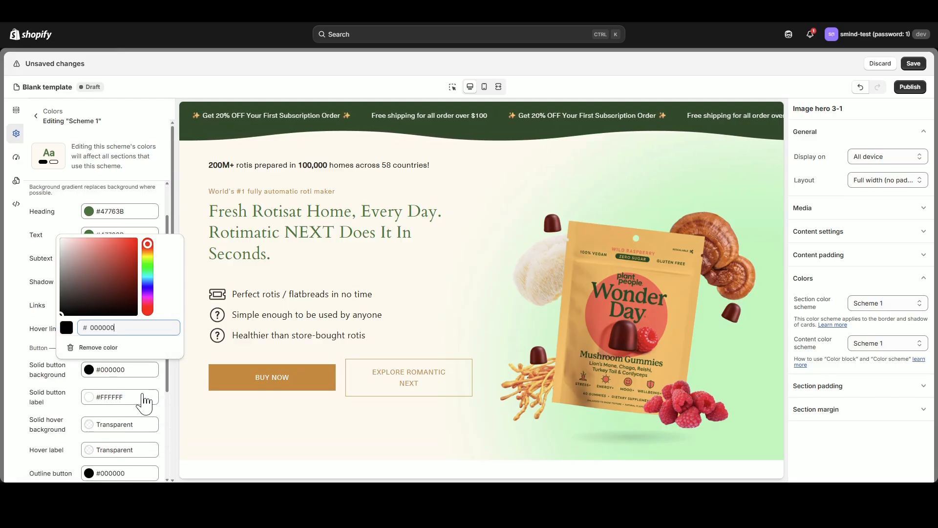
double_click(121, 328)
text(47763B)
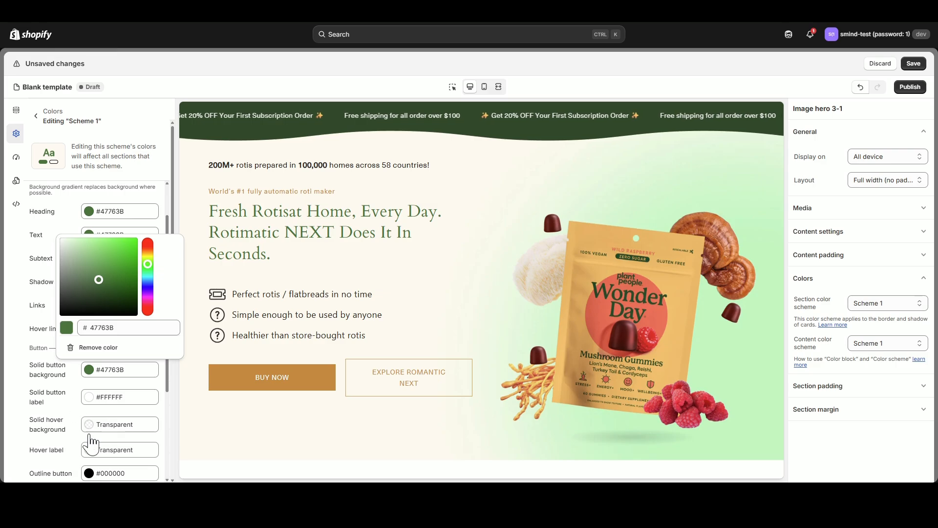
click(90, 472)
double_click(128, 430)
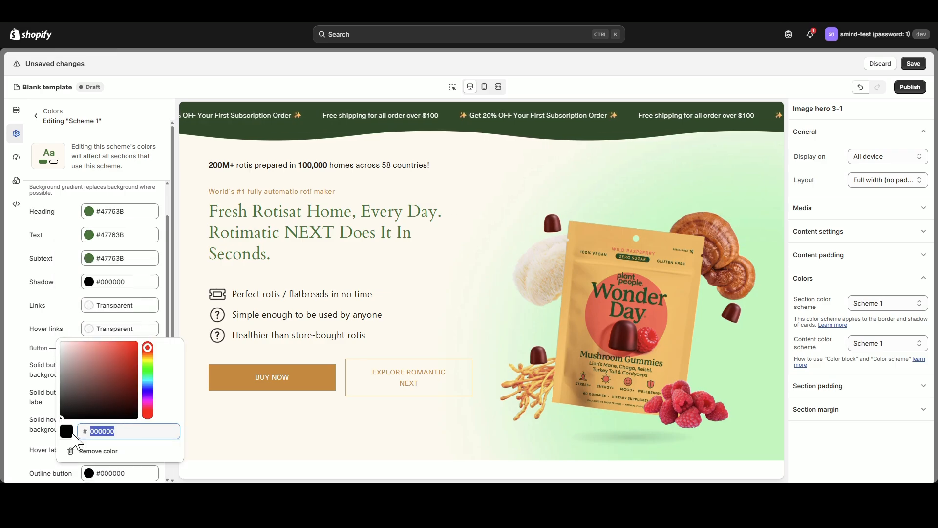
text(47763B)
click(61, 322)
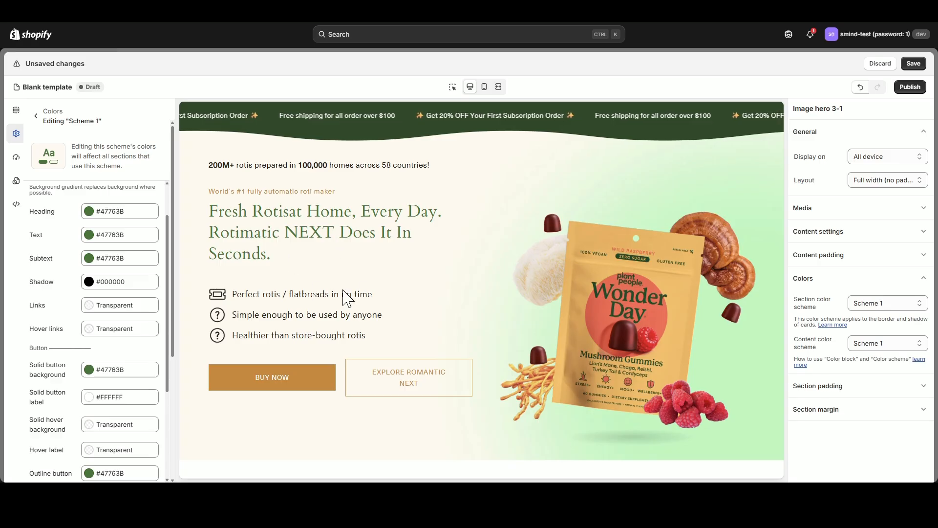
Return to the template's section list and expand the blocks of Image hero 3-1.
scroll(76, 289, down, 2)
scroll(89, 288, up, 3)
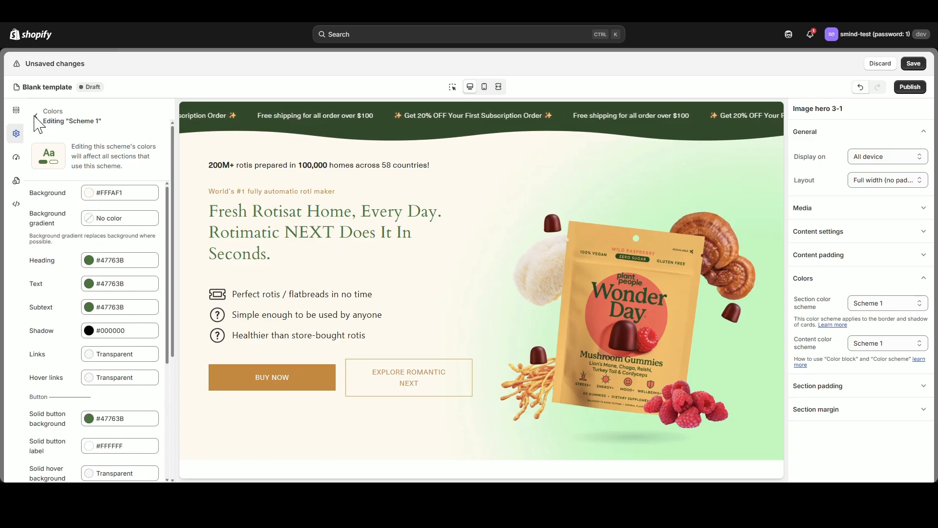
click(16, 110)
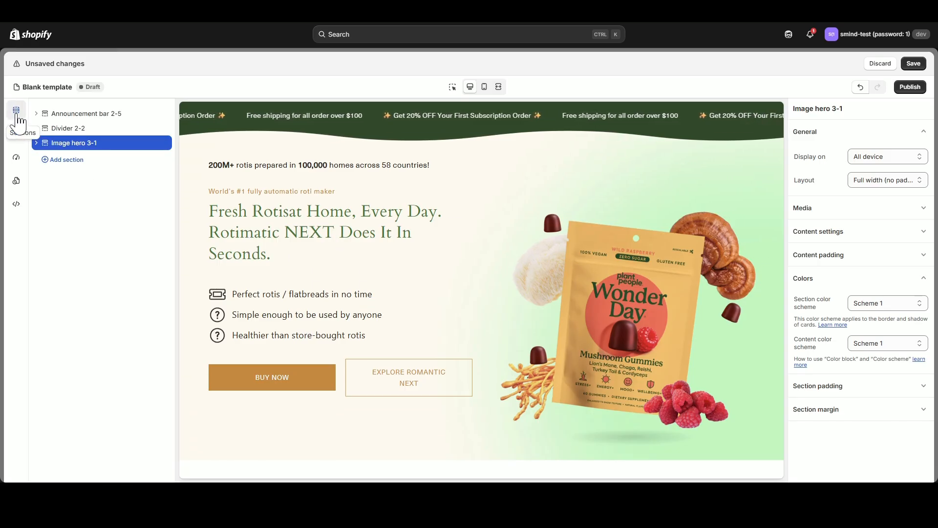
click(37, 145)
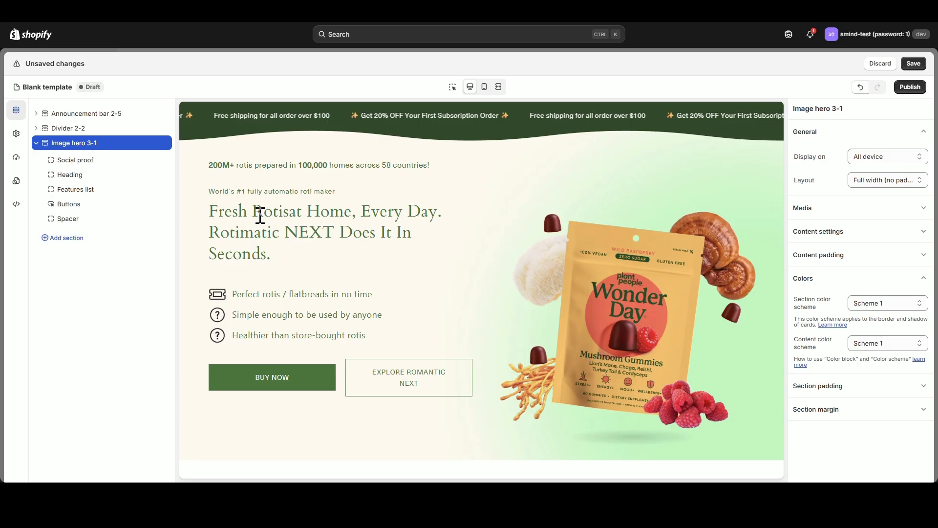
drag(257, 206, 362, 234)
click(363, 234)
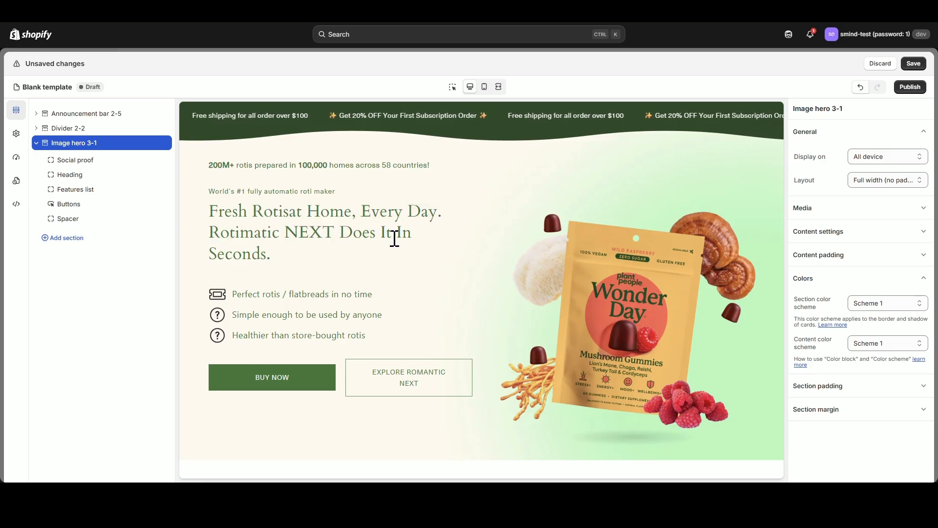
Set the corner radius of buttons to 40 px in the global styles and return to the section list.
click(16, 132)
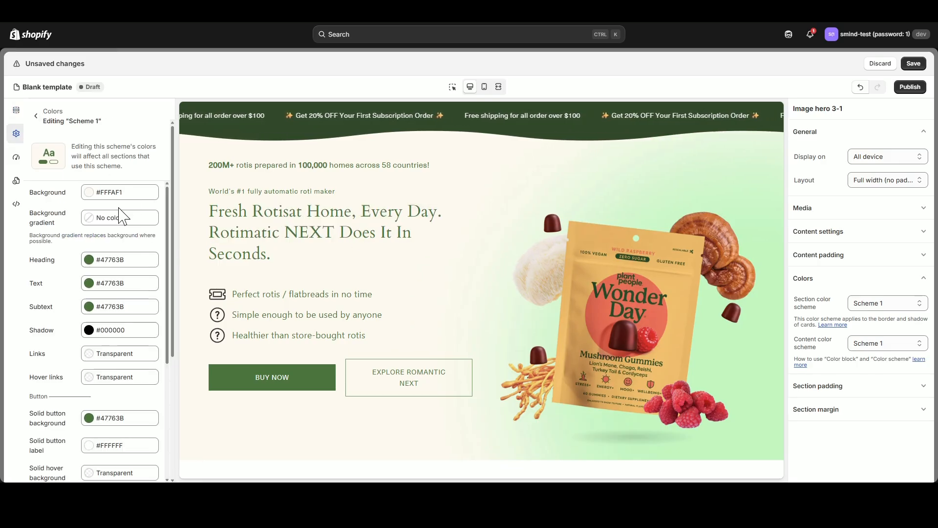
click(37, 118)
click(157, 132)
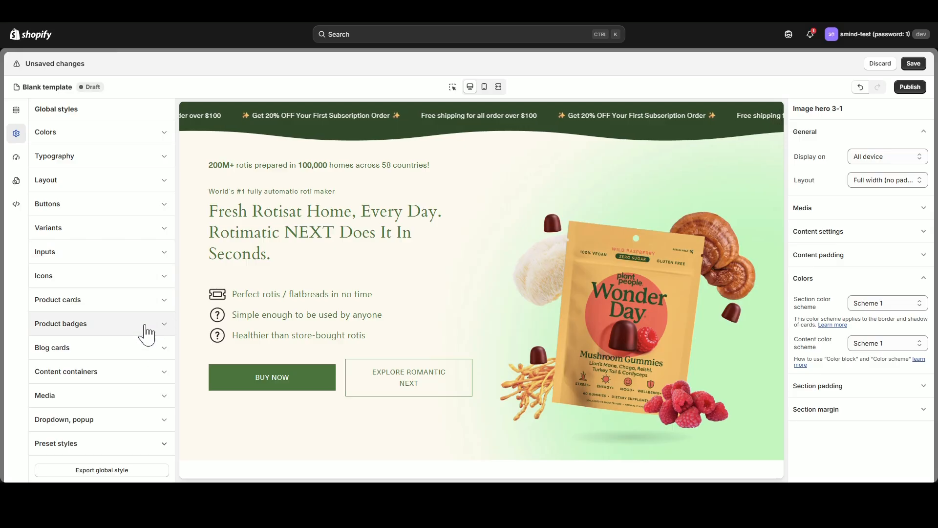
click(164, 204)
scroll(142, 361, down, 1)
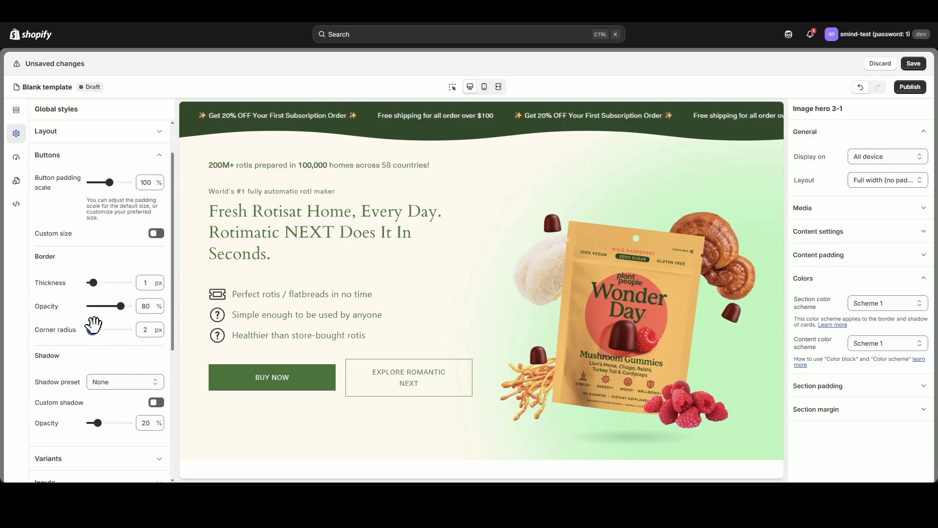
drag(91, 329, 129, 329)
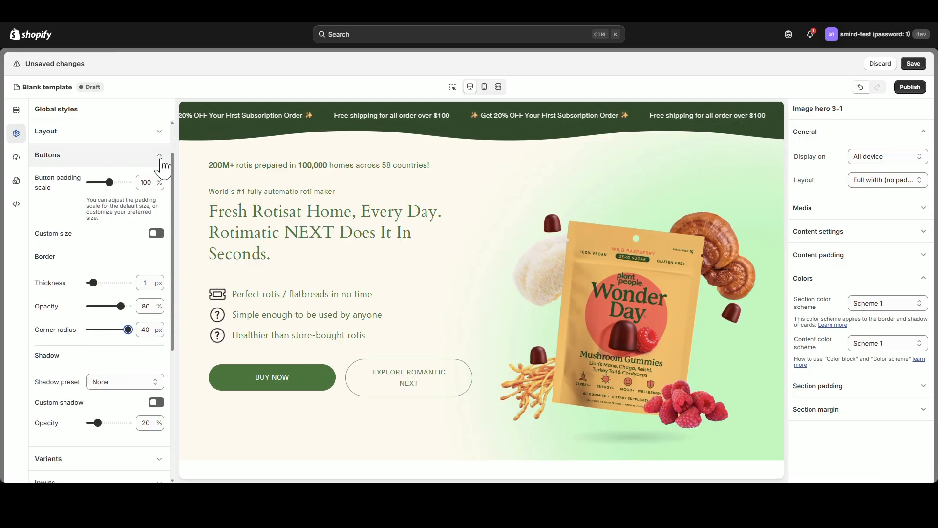
click(117, 155)
click(16, 109)
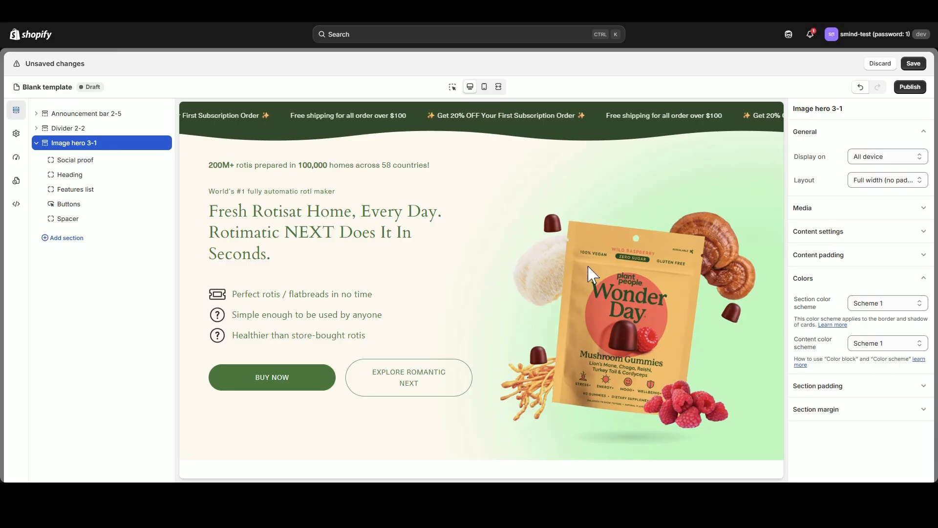
In mobile view, set the hero's top and bottom mobile section padding to 0 px, and return to desktop view.
click(923, 281)
click(923, 301)
click(484, 87)
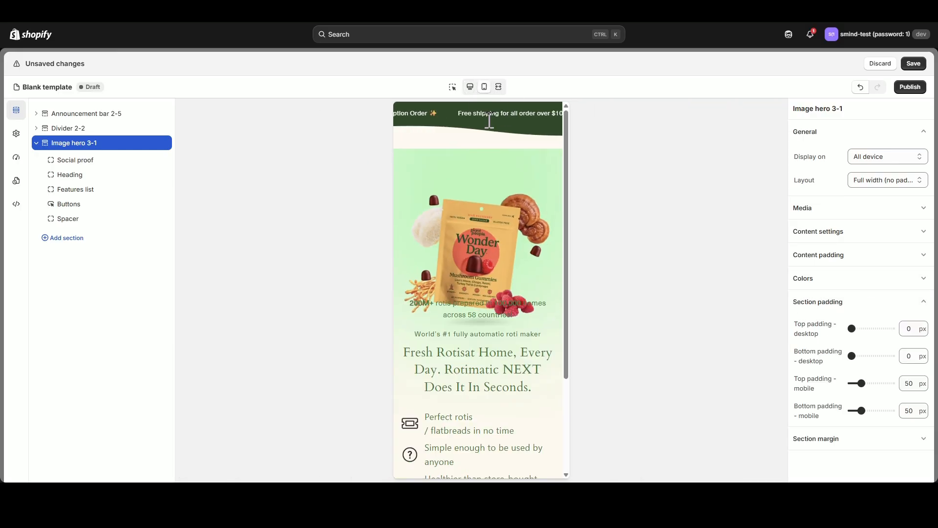
drag(861, 383, 853, 383)
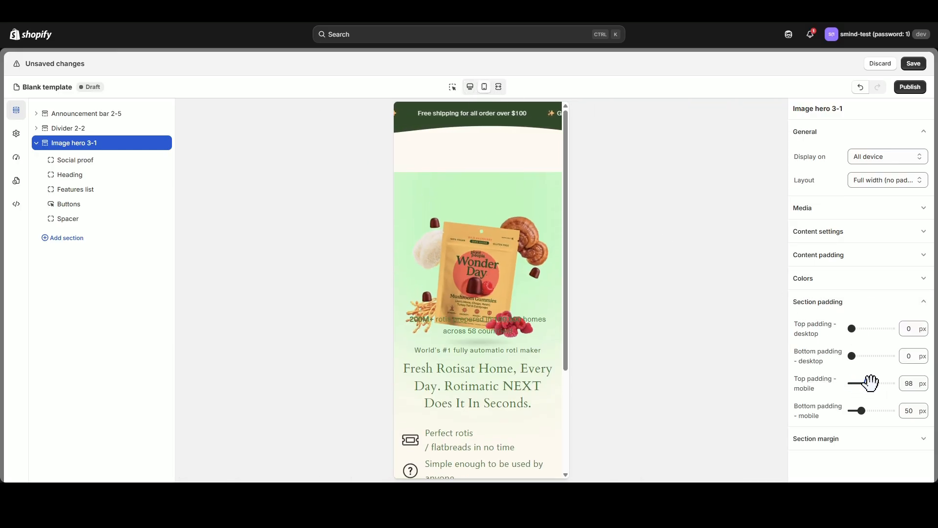
scroll(471, 346, down, 3)
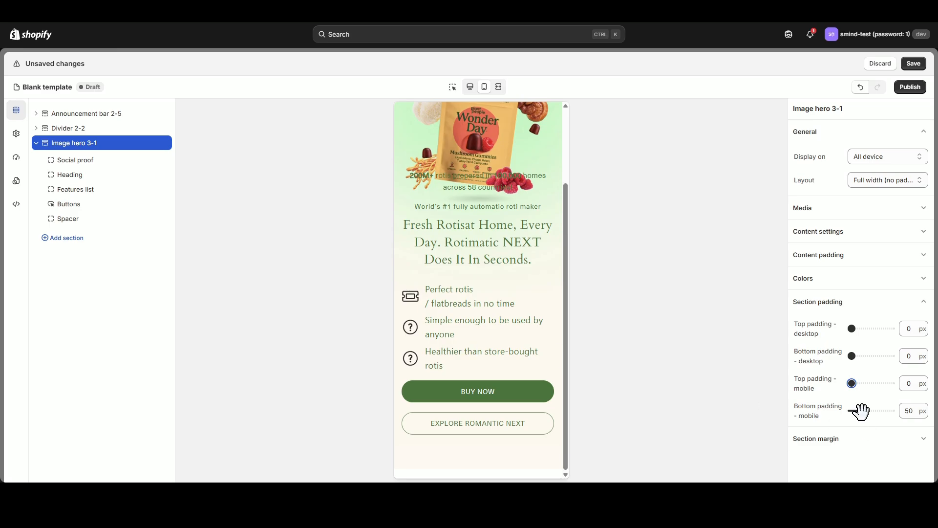
drag(860, 410, 847, 411)
click(470, 87)
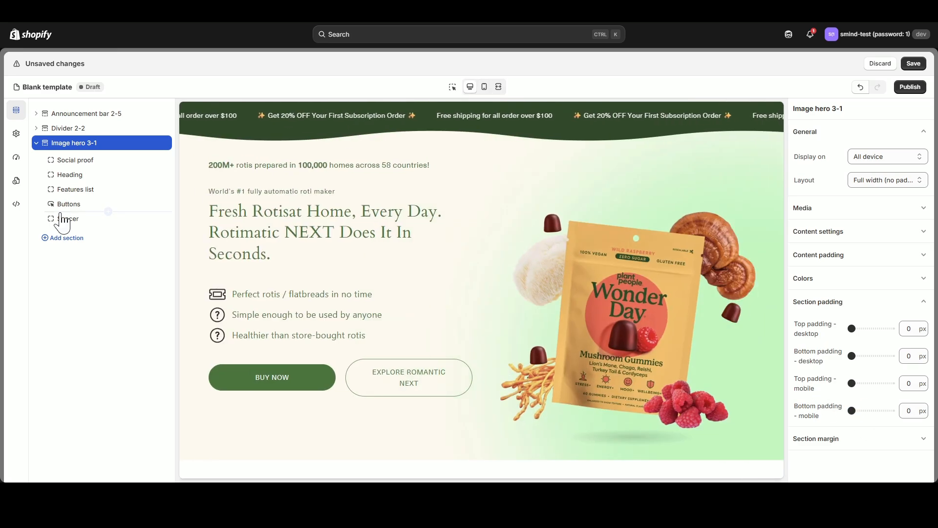
Move the Spacer block above Social proof, and set avatar 1 to the image of the doctor on a purple background.
drag(63, 218, 69, 162)
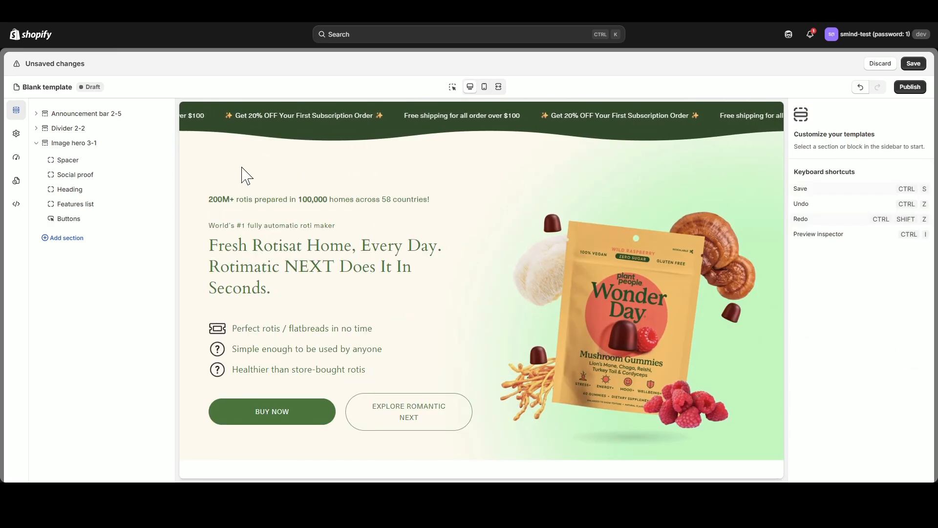
click(90, 177)
click(873, 160)
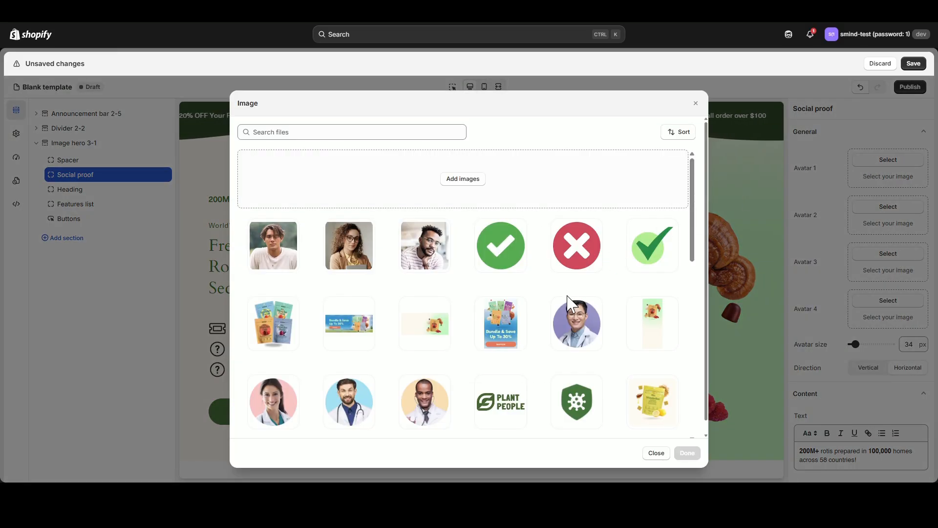
click(571, 300)
click(687, 453)
Set avatar 2 to the doctor image on a yellow background and avatar 3 to the one on a blue background.
click(888, 207)
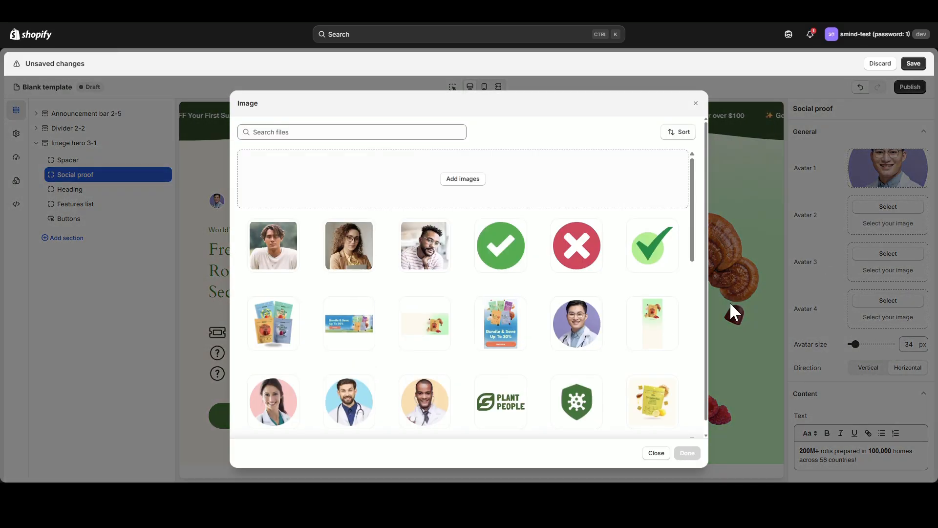
click(439, 406)
click(687, 453)
click(888, 253)
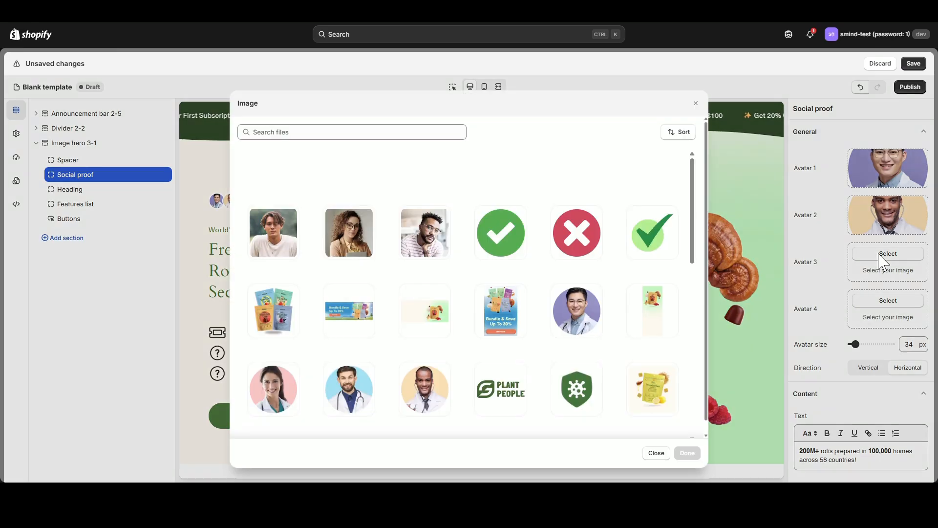
click(330, 402)
click(687, 453)
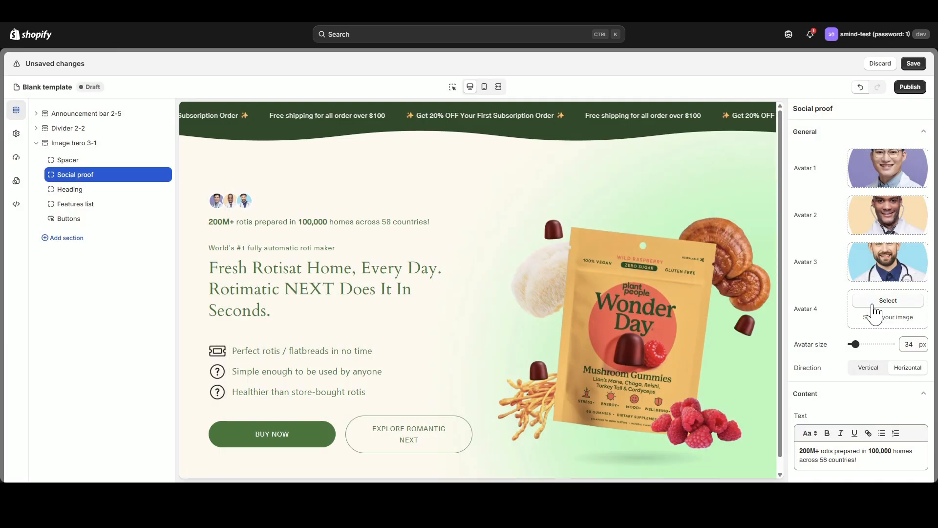
Set avatar 4 to the doctor image on a pink background and set the avatar size to 50 px.
click(875, 300)
click(273, 400)
click(688, 453)
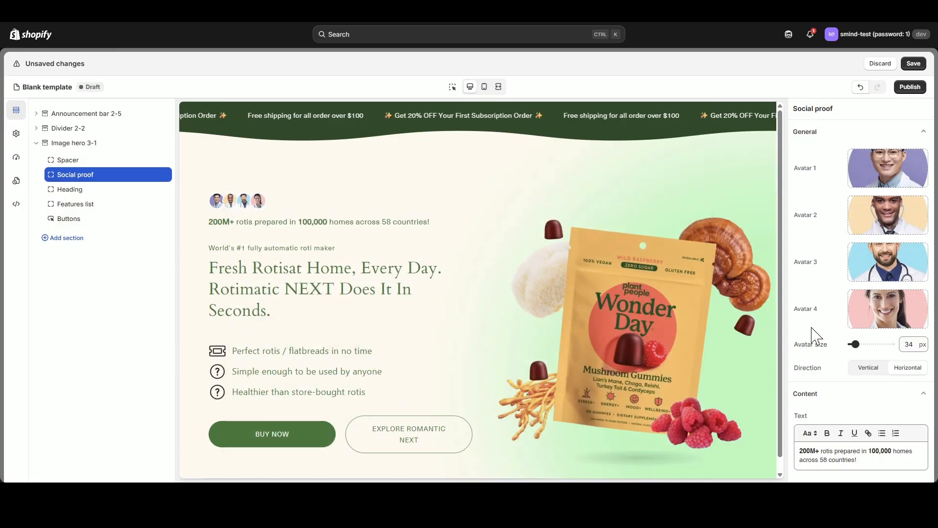
drag(854, 344, 862, 343)
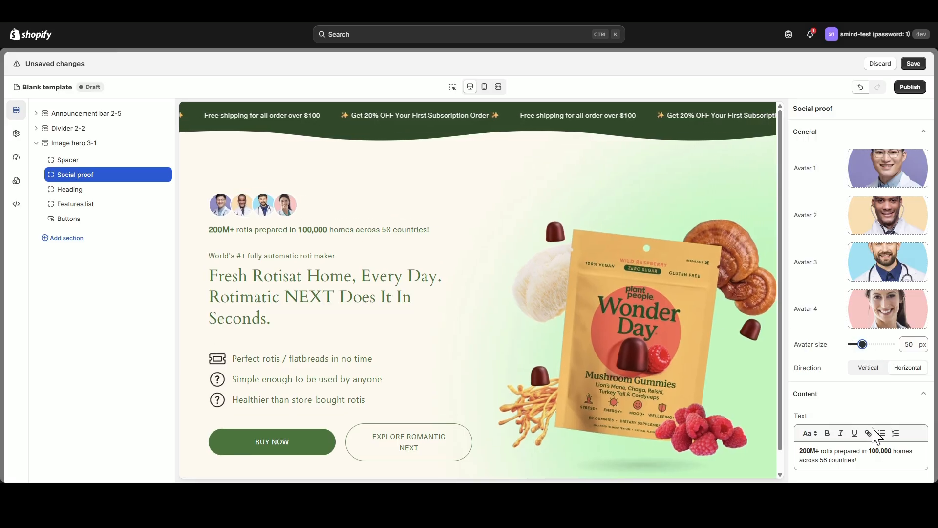
Replace the social proof text with "⭐ RECOMMENDED BY 1.95K+ DOCTORS ⭐" and set its direction to Vertical.
triple_click(866, 462)
text(⭐ RECOMMENDED BY 1.95K+ DOCTORS ⭐)
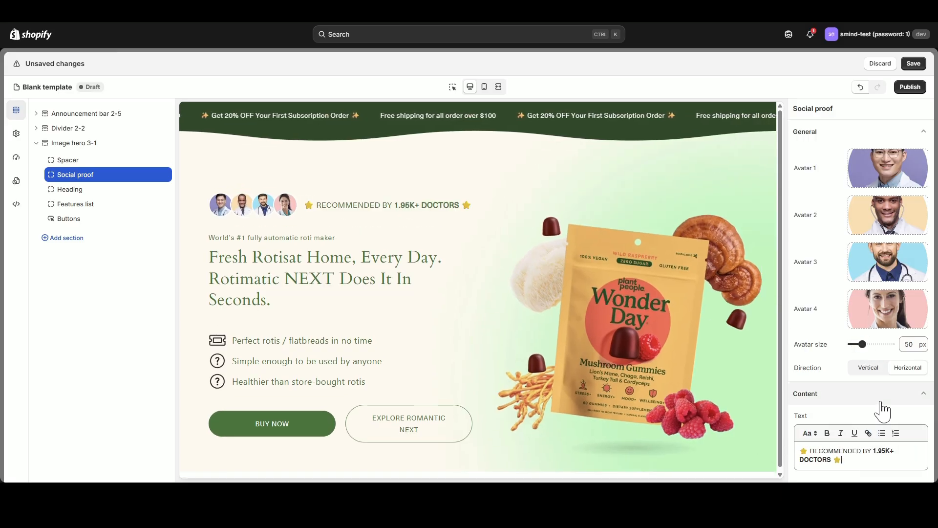
click(875, 371)
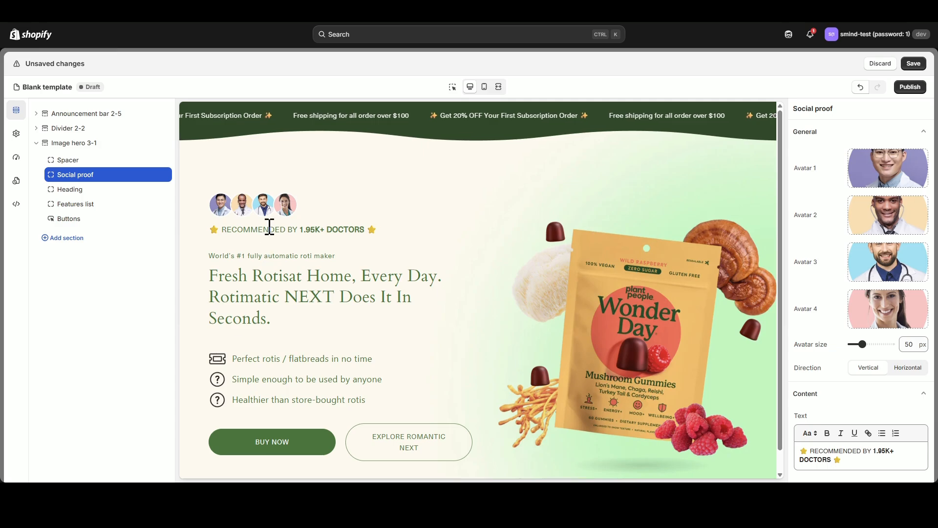
Clear the subheading text of the hero's Heading block.
click(75, 192)
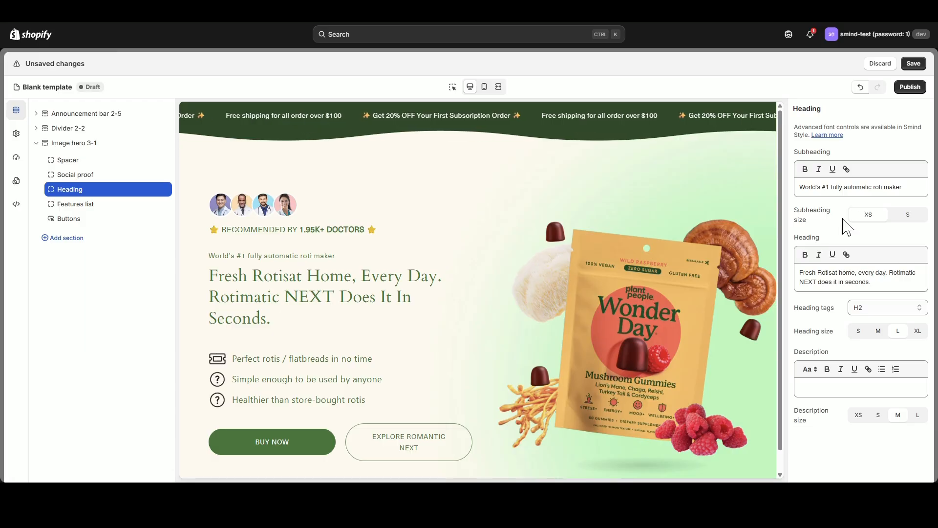
drag(906, 187, 799, 187)
key(BackSpace)
Replace the hero's heading text with "Balance Mood Boost Energy" and set the heading size to XL.
drag(884, 282, 797, 279)
text(Balance Mood Boost Energy)
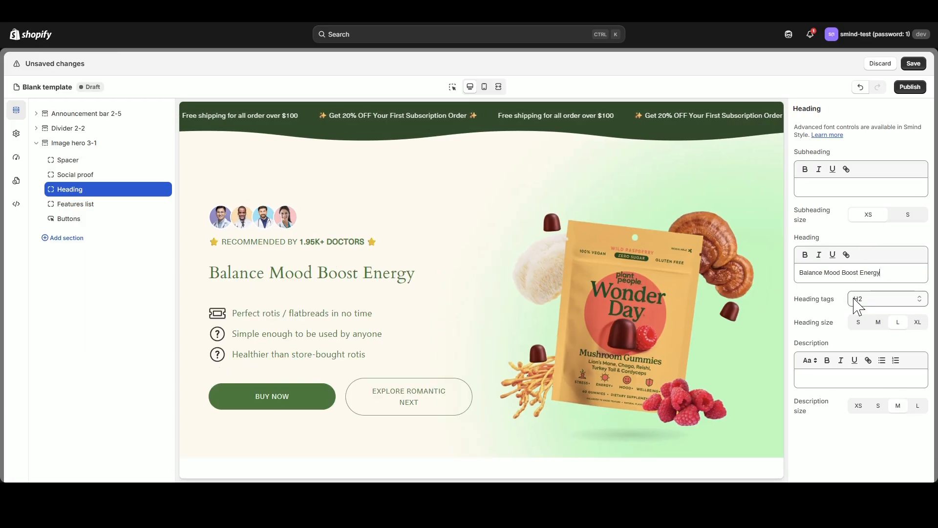
key(ctrl+a)
click(918, 323)
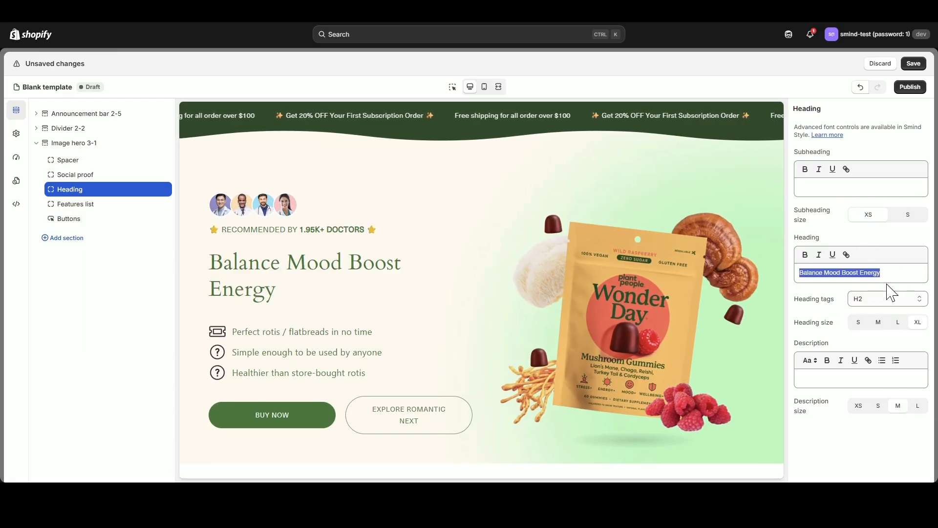
Fill the Heading block's description with "Our best-selling mushroom gummies help to support mood, stress, energy and immunity*".
click(892, 237)
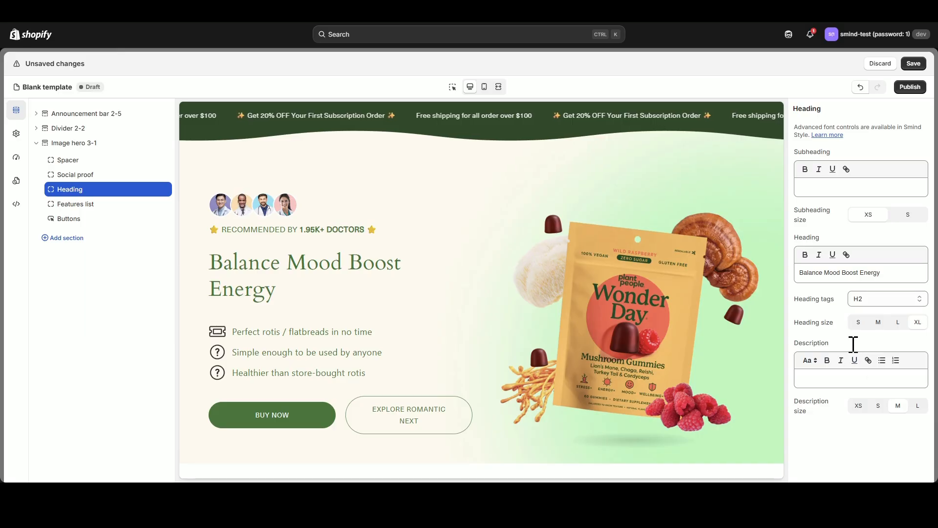
click(852, 379)
text(Our best-selling mushroom gummies help to support mood, stress, energy and immunity*)
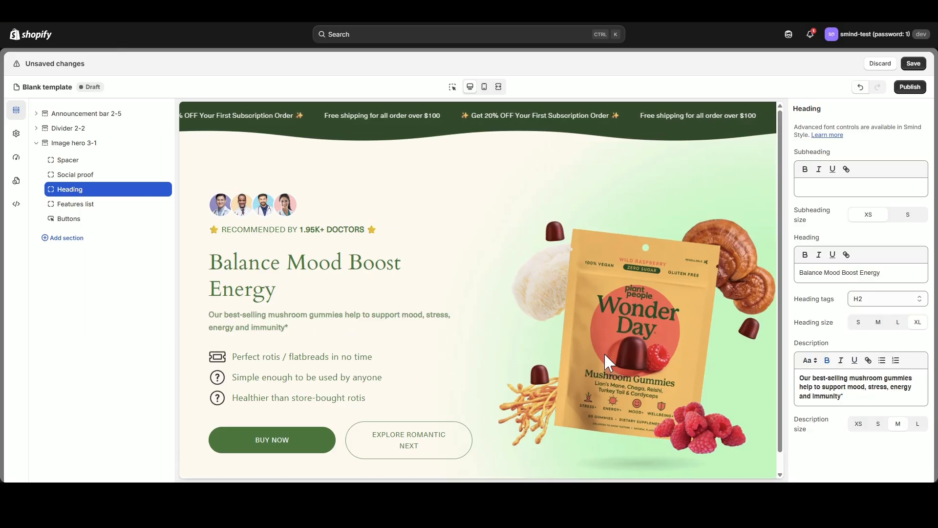
In the Features list block, give feature 1 the green checkmark on light-green circle icon and the text "No High Fructose Corn Syrups".
click(75, 204)
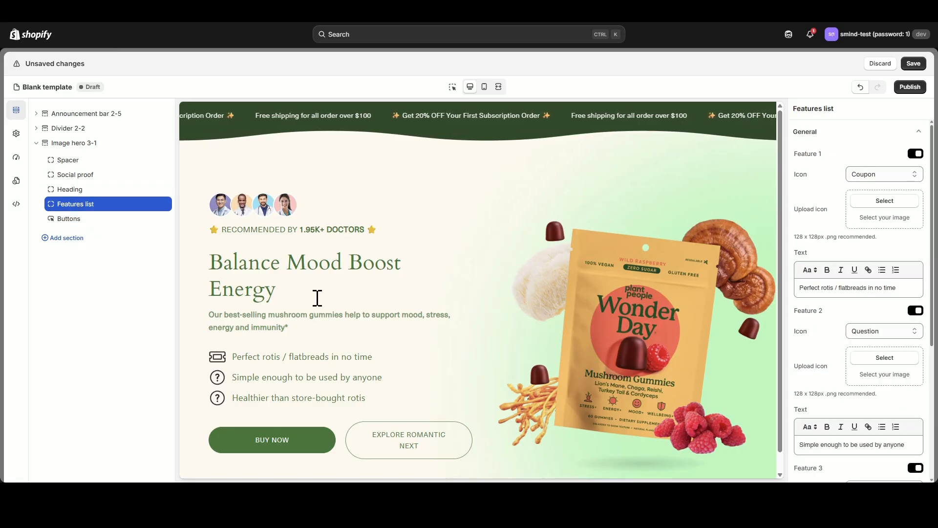
click(885, 201)
click(652, 245)
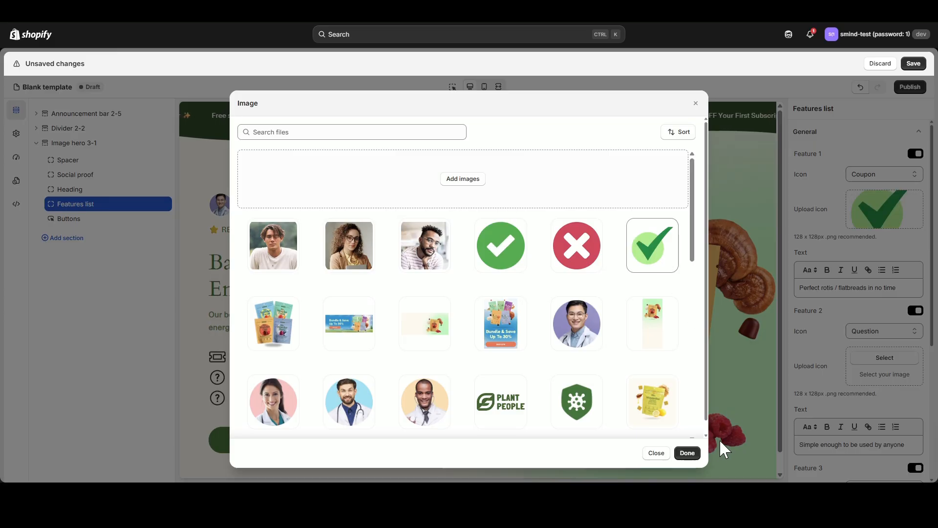
click(687, 453)
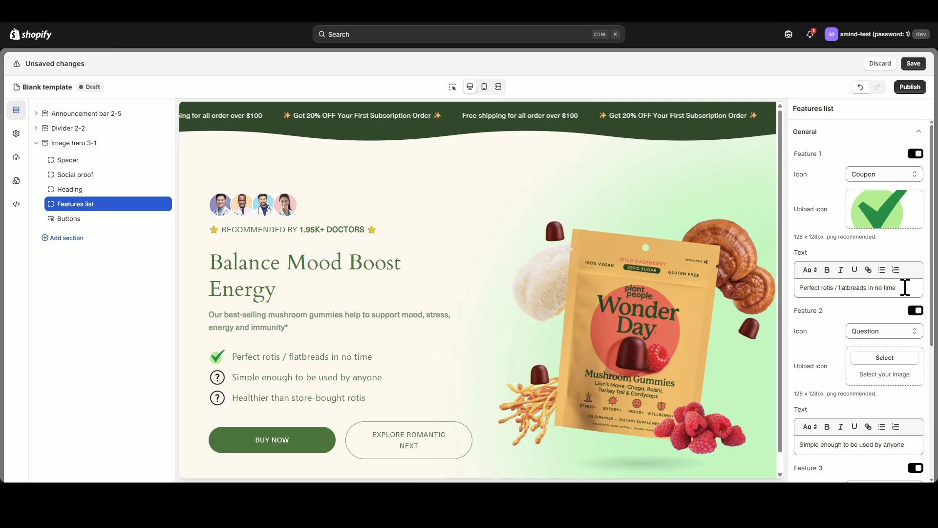
drag(905, 287, 792, 298)
text(No High Fructose Corn Syrups)
Give feature 2 the green checkmark on light-green circle icon and replace its text with "Zero Sugar".
scroll(860, 323, down, 3)
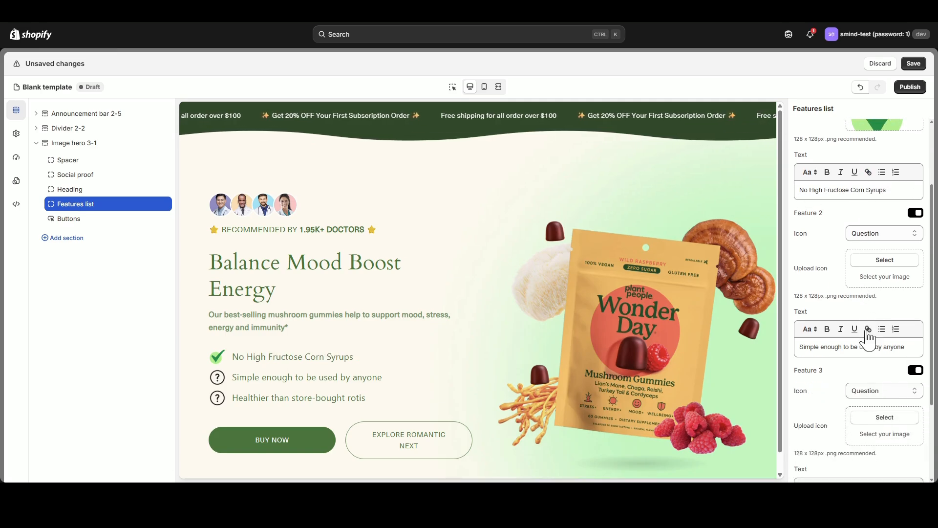
scroll(883, 255, down, 1)
click(884, 211)
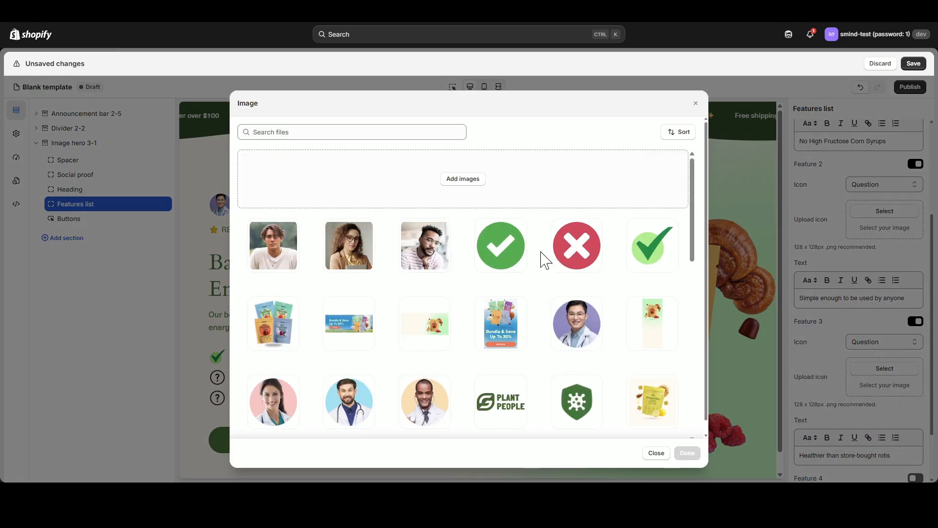
click(652, 247)
click(688, 453)
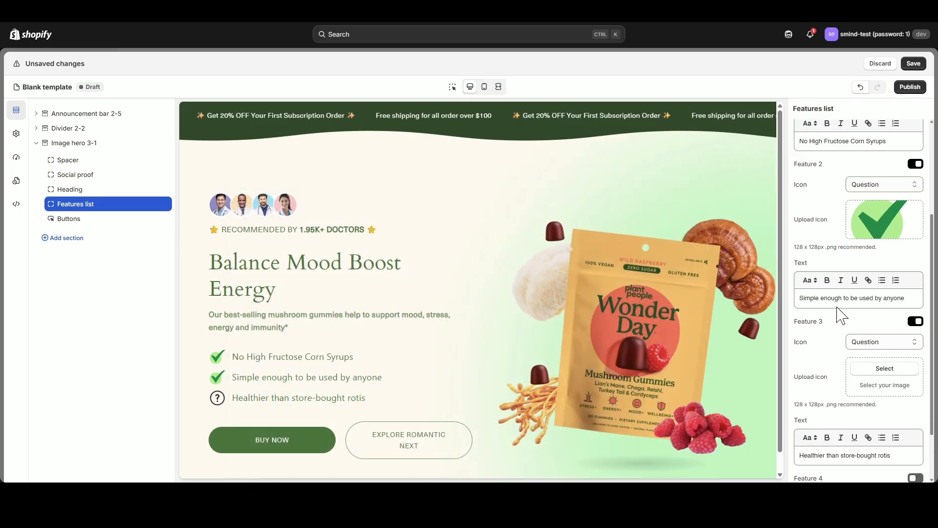
drag(908, 298, 803, 298)
text(Zero Sugar)
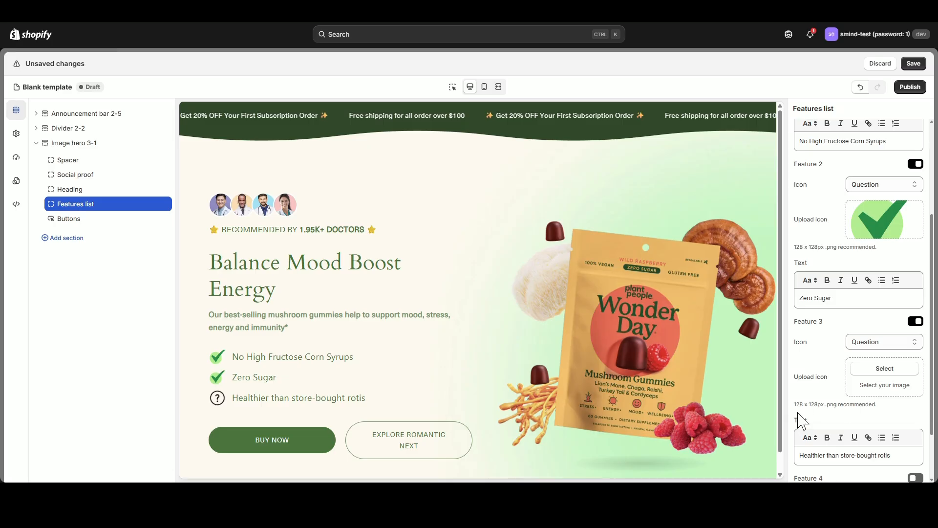
Give feature 3 the green checkmark on light-green circle icon and replace its text with "Organic Flavors".
scroll(878, 390, down, 1)
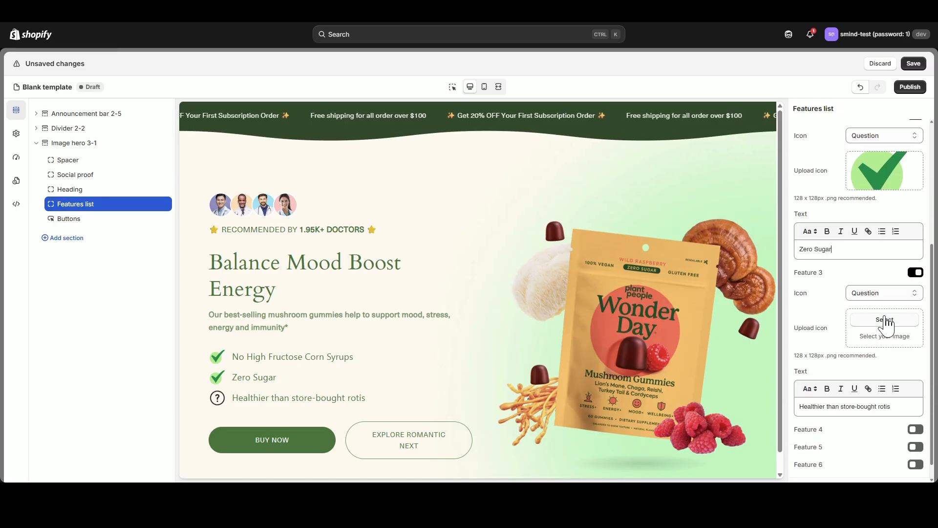
click(885, 319)
click(655, 254)
click(687, 453)
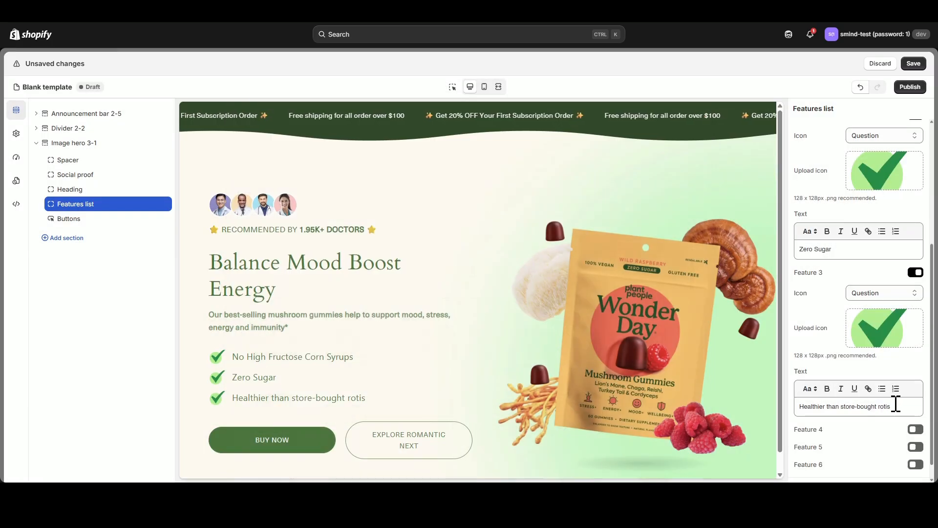
drag(894, 406, 787, 409)
text(Organic Flavors)
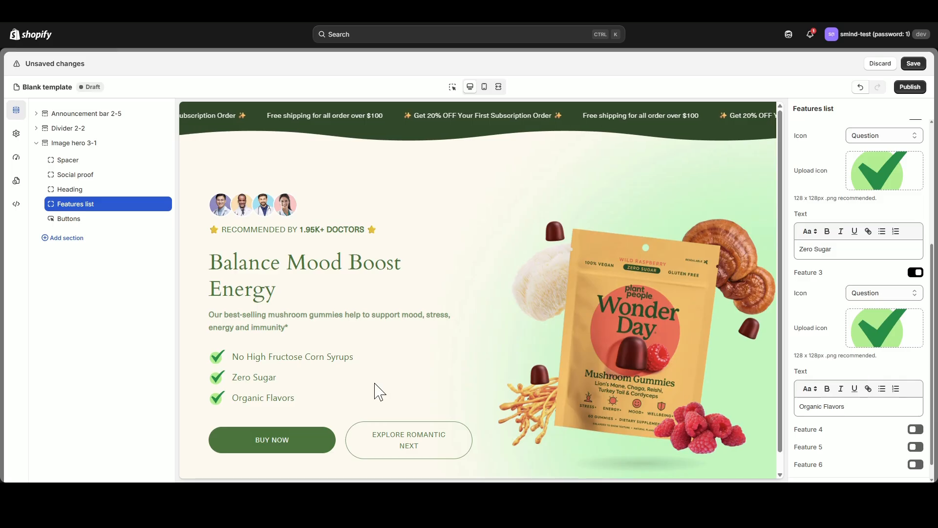
In the hero's Buttons block, label the first button "SHOP NOW" and link it to the WonderSleep Mushroom product.
click(68, 221)
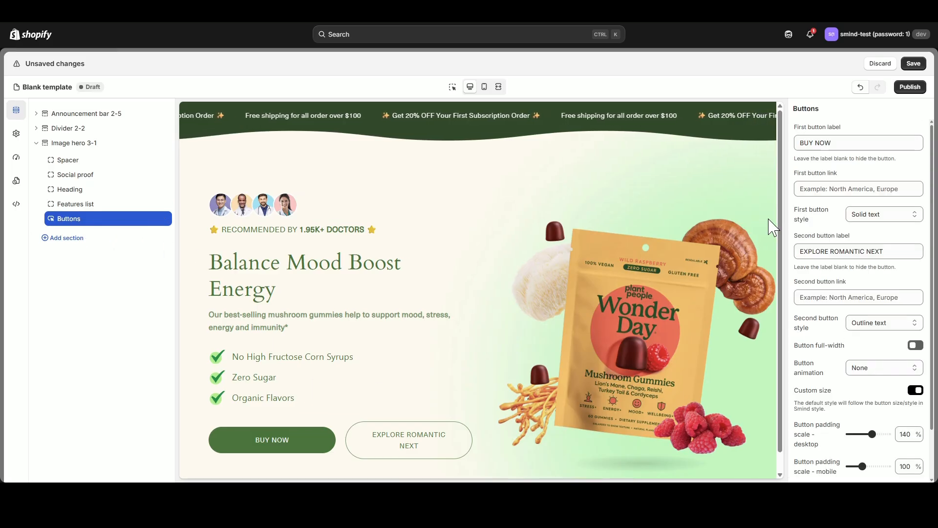
triple_click(854, 143)
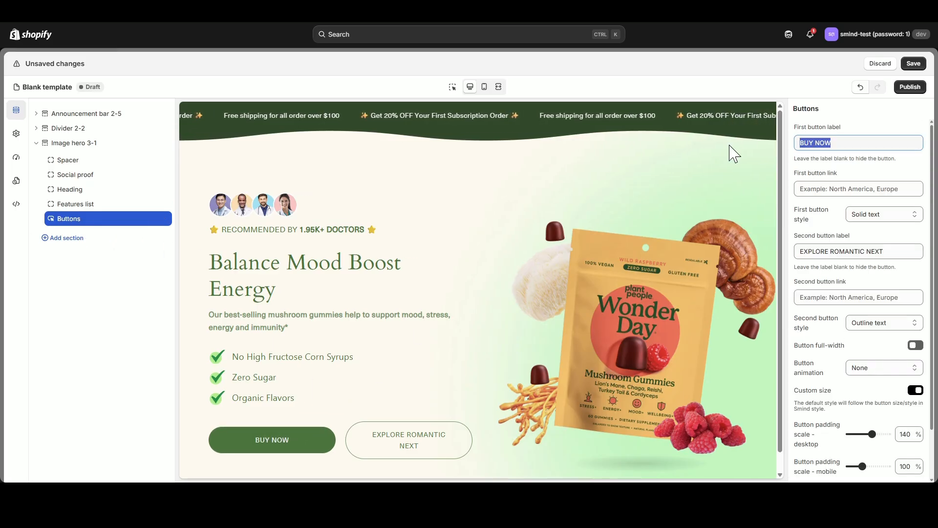
text(SHOP)
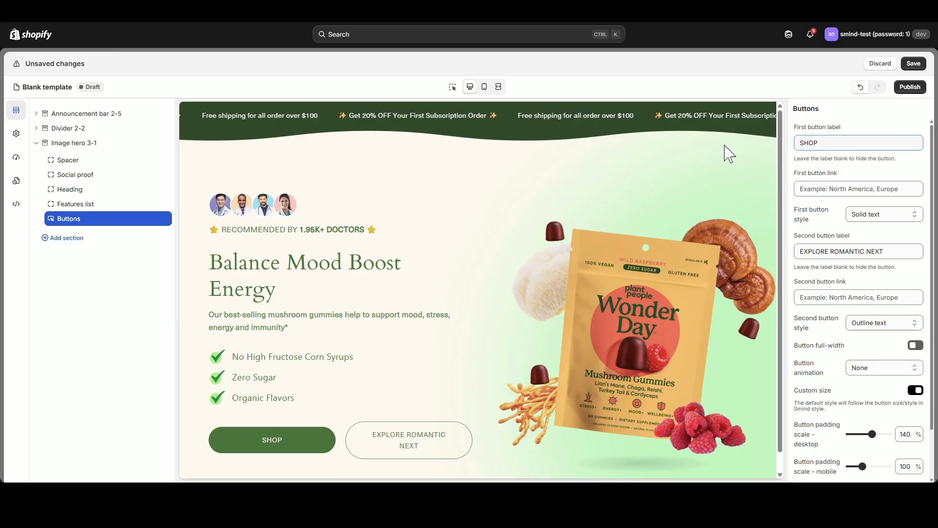
text( NOW)
click(839, 189)
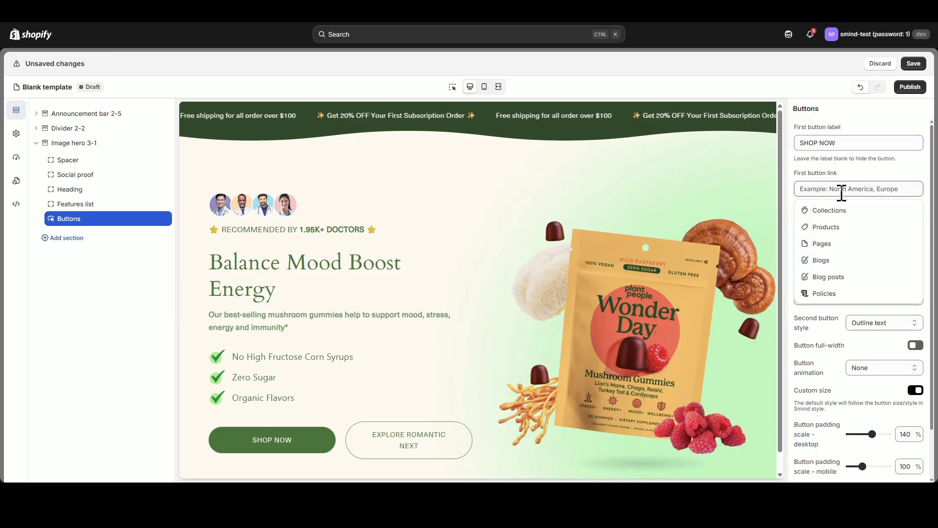
click(835, 225)
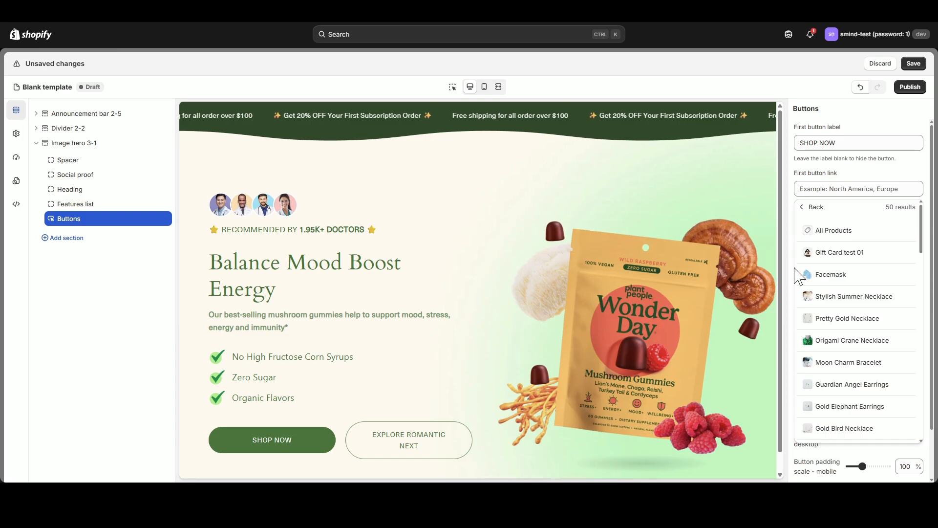
scroll(841, 300, down, 10)
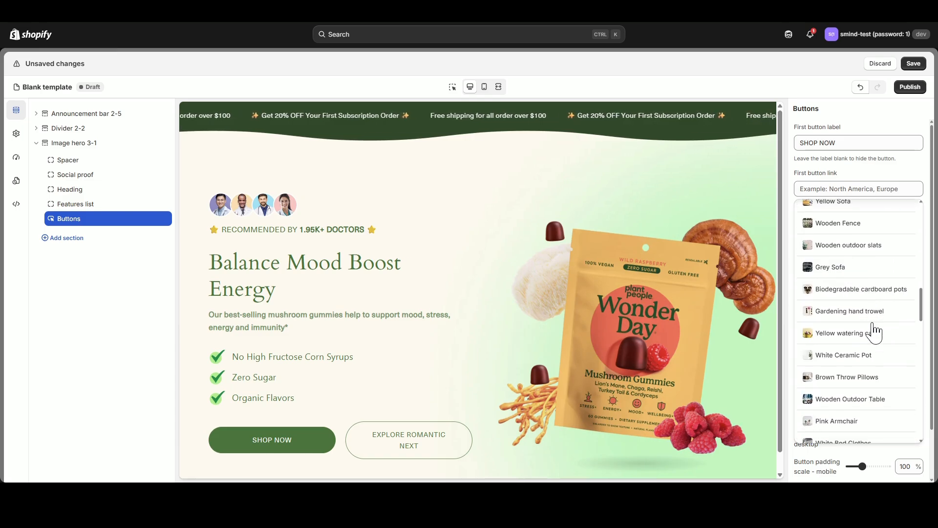
scroll(821, 313, down, 6)
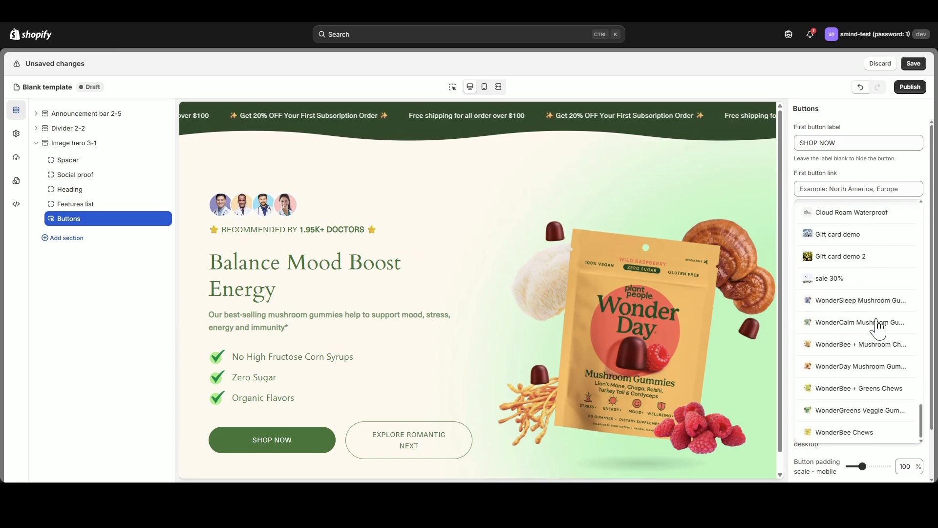
click(876, 305)
Label the second button "VIEW ALL PRODUCTS" and link it to All Collections.
drag(900, 251, 757, 255)
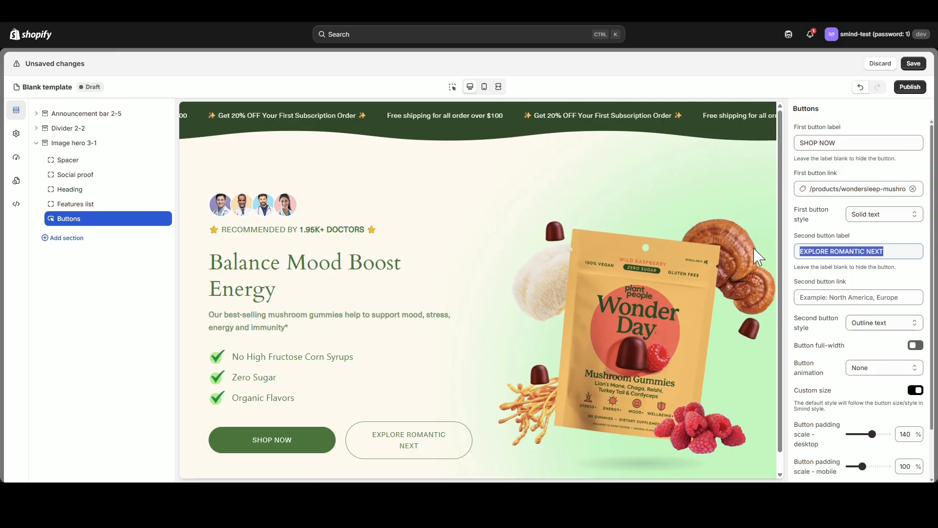
text(VIEW )
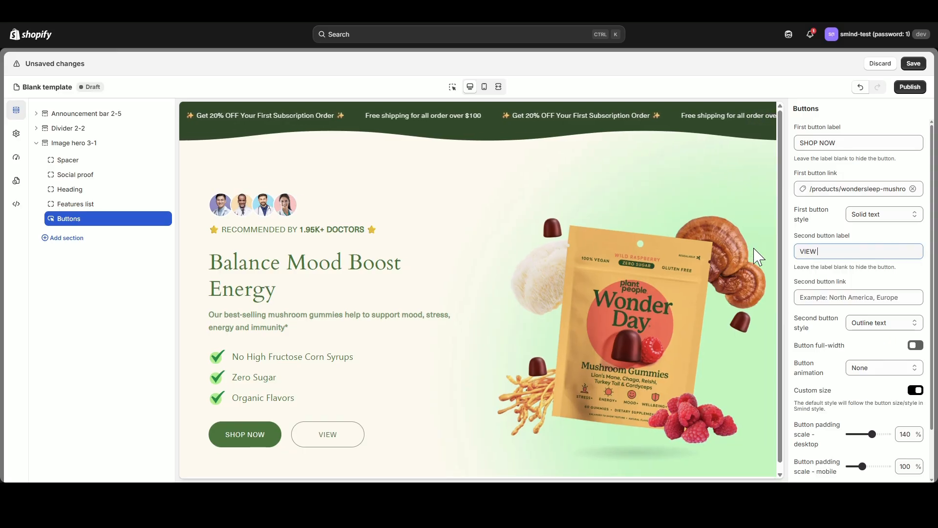
text(ALL PRODUCTS)
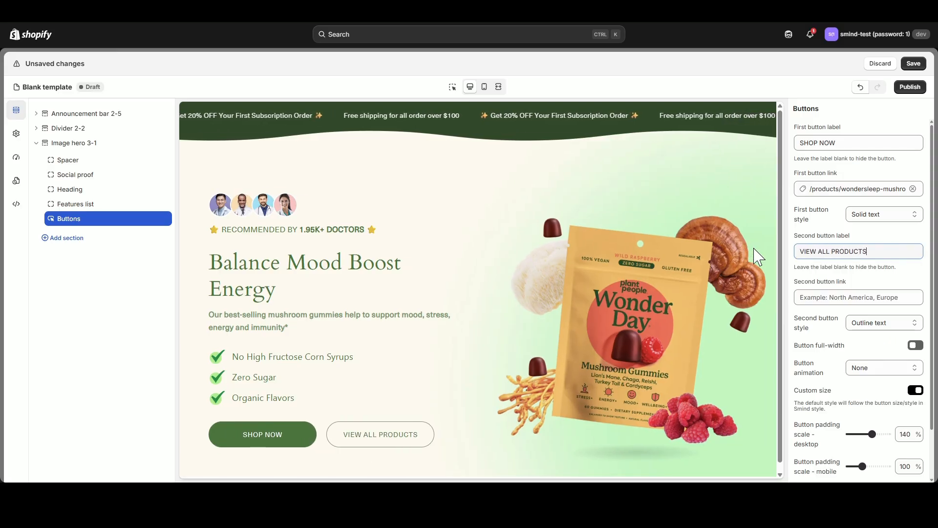
click(869, 296)
click(850, 316)
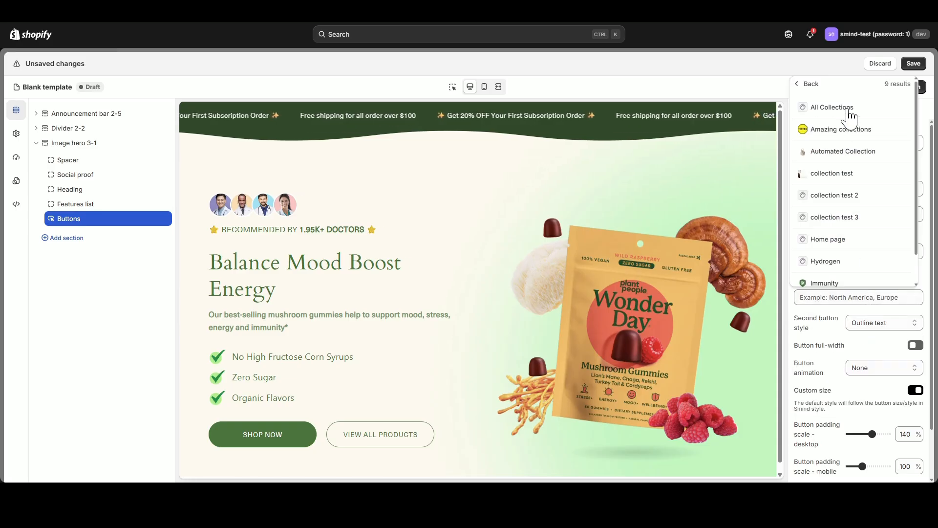
click(849, 109)
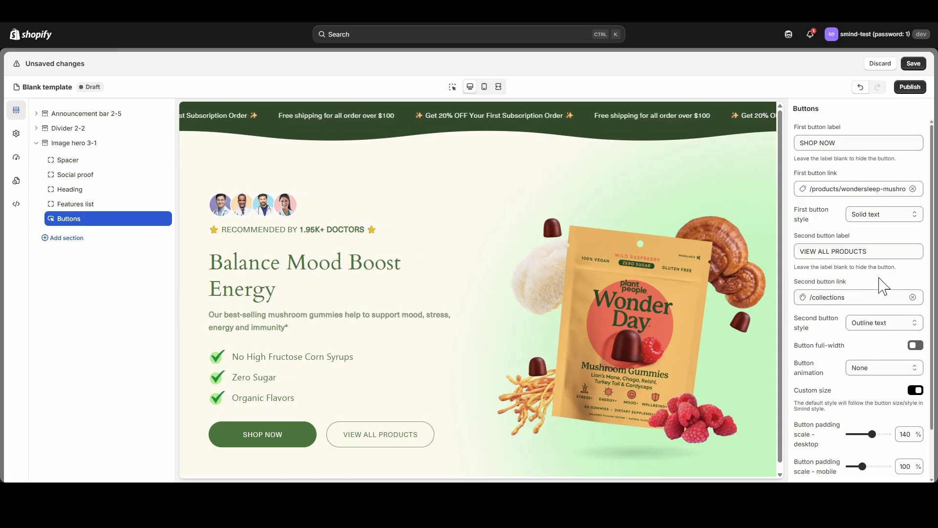
Try the Outline text style on the first button and the Text style on the second, restoring Solid text and Outline text.
scroll(884, 286, down, 2)
scroll(872, 293, up, 2)
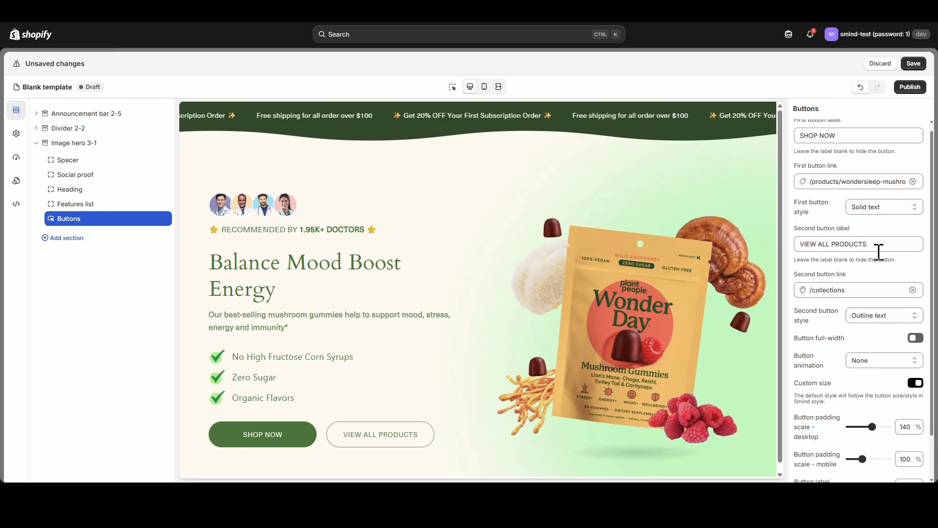
click(885, 245)
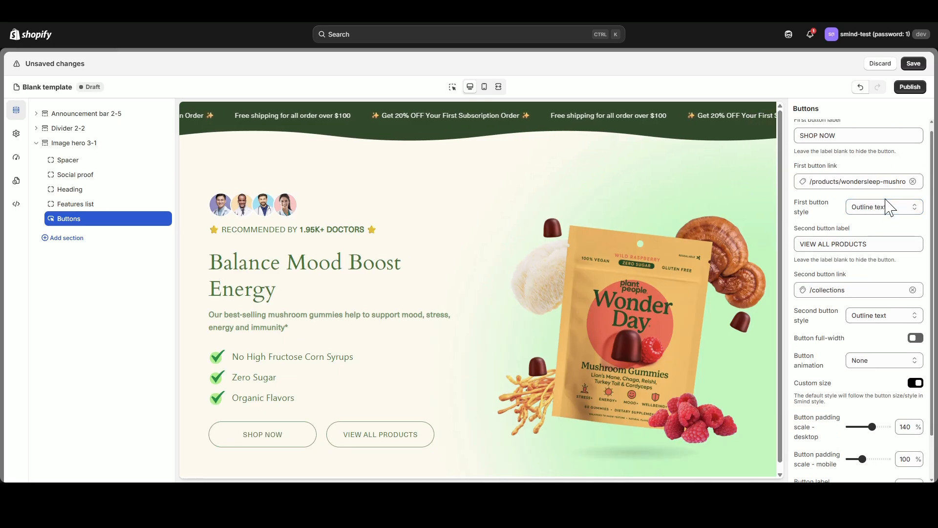
click(885, 228)
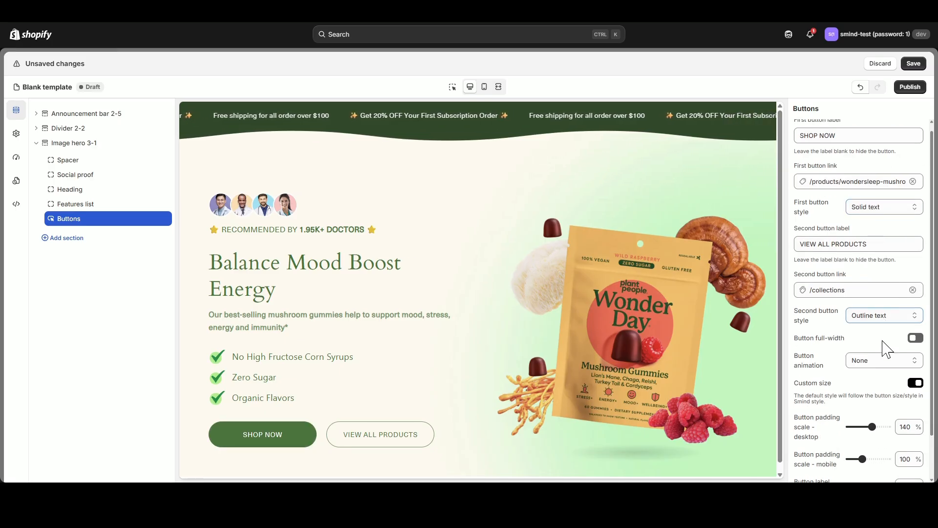
click(891, 387)
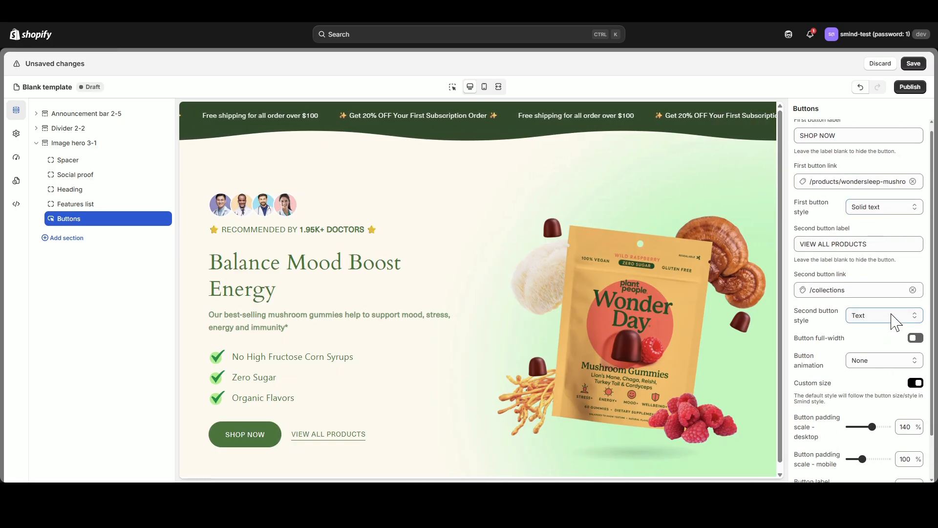
click(894, 366)
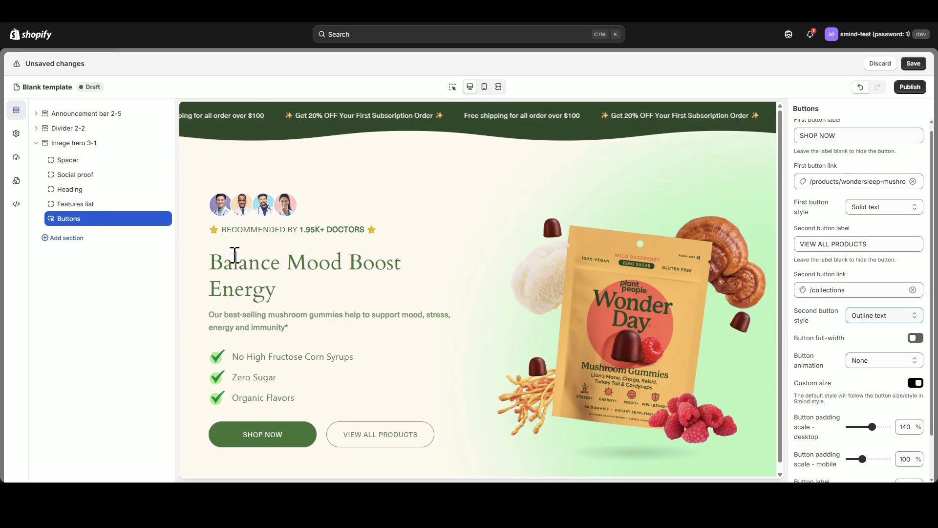
In the global typography styles, change the heading font to Quicksand with the Bold weight.
click(16, 134)
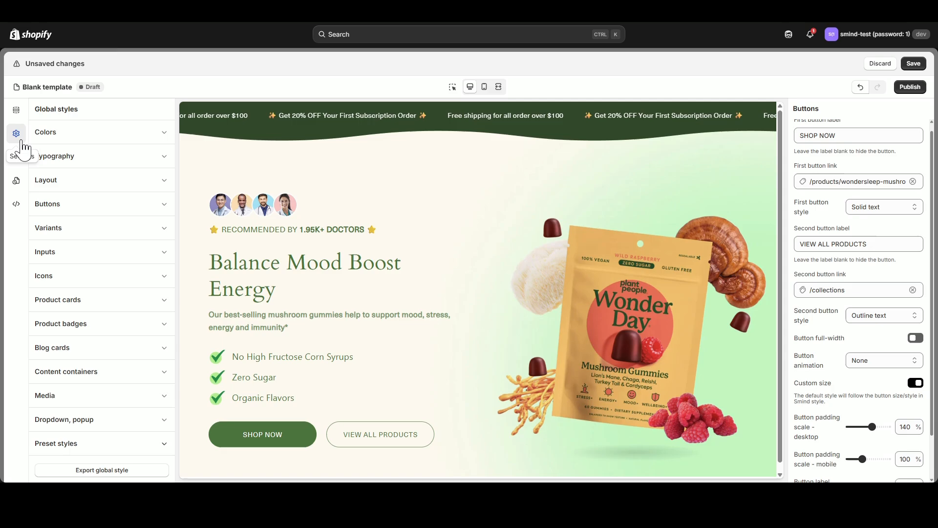
click(158, 168)
click(110, 256)
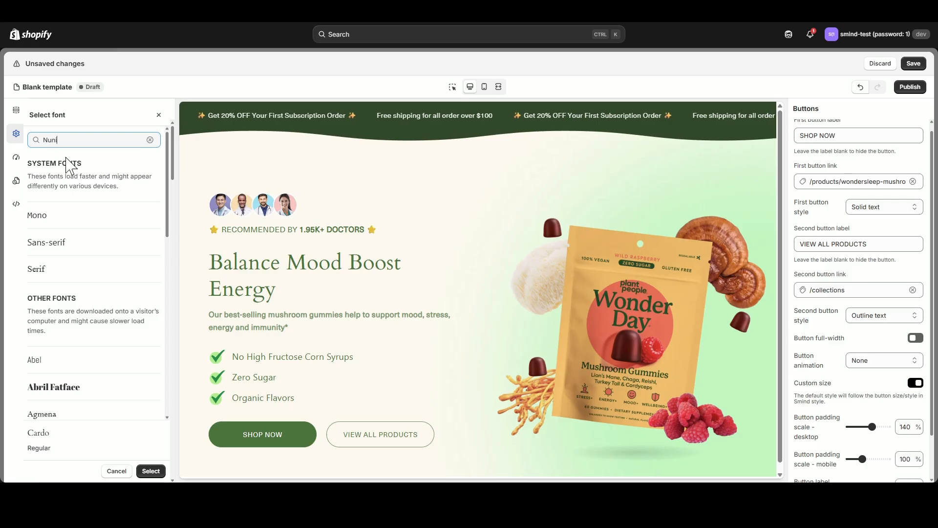
key(ctrl+a)
text(Quic)
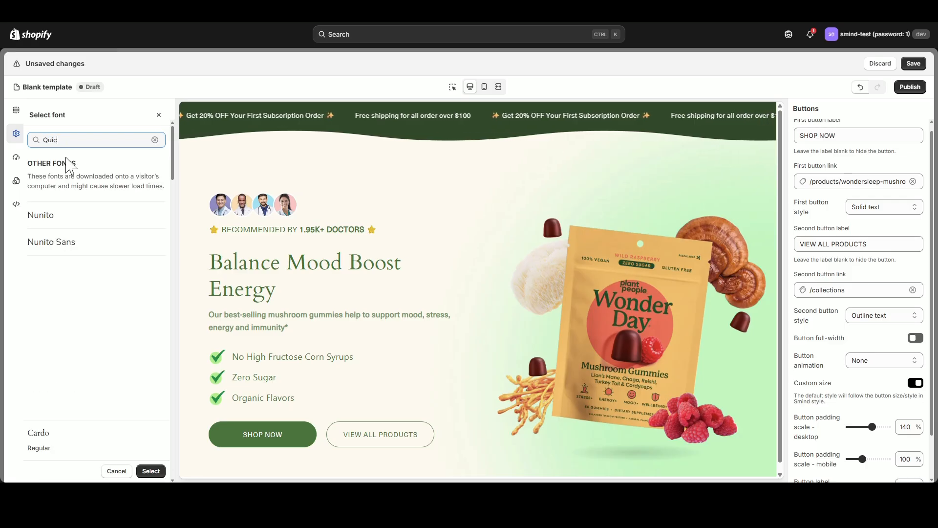
text(ksand)
click(58, 220)
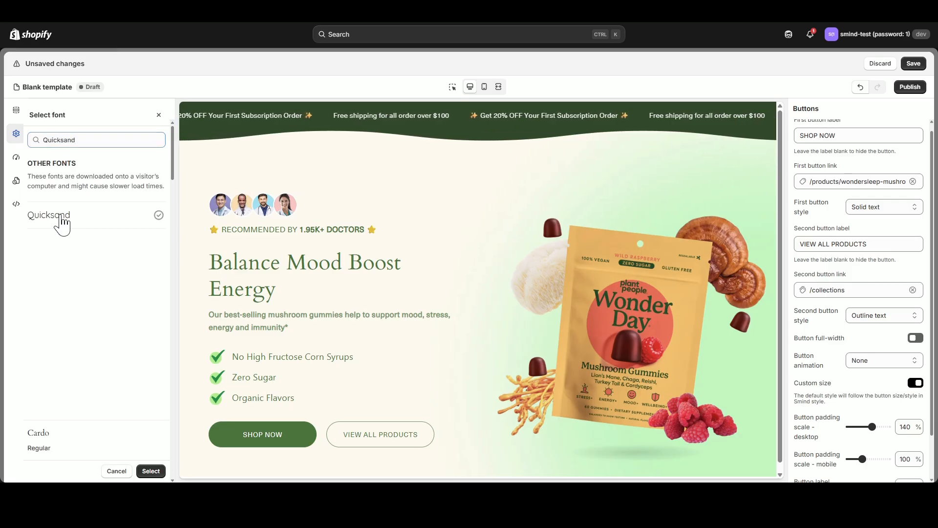
click(47, 452)
click(40, 426)
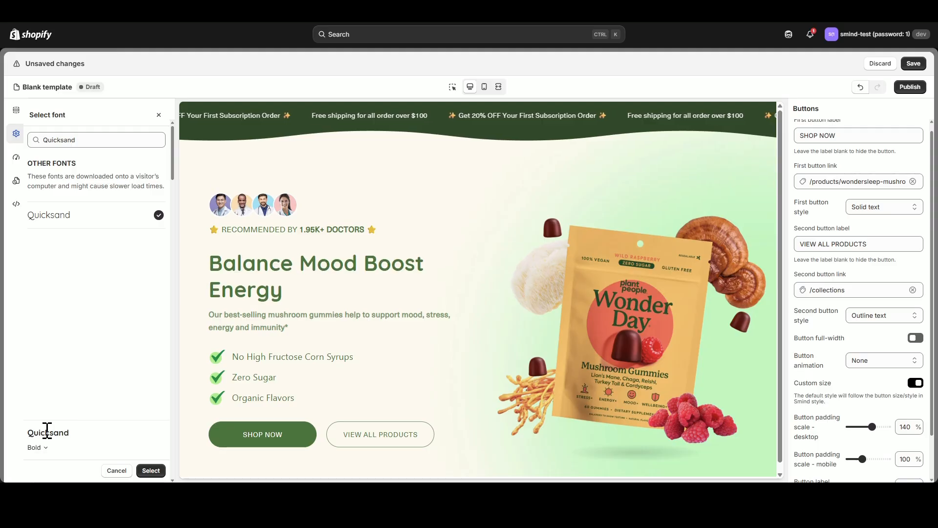
click(150, 470)
scroll(139, 447, down, 2)
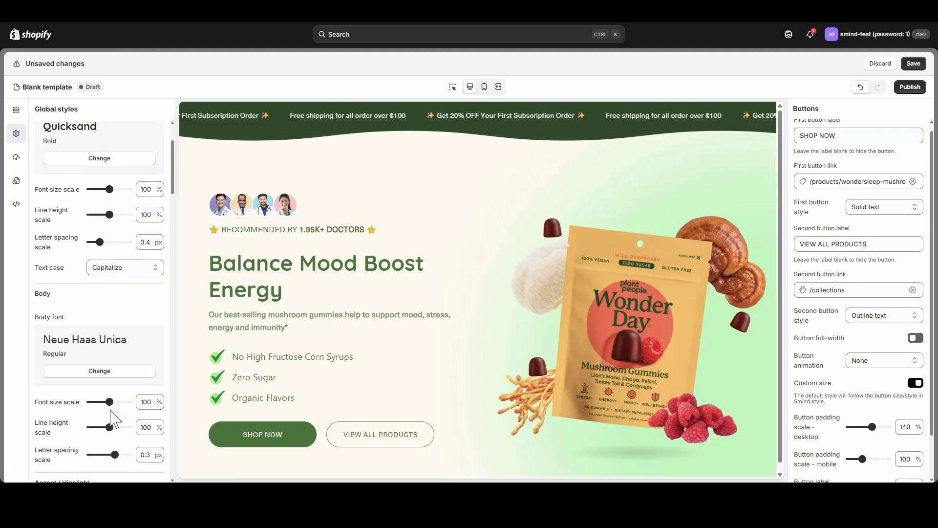
Change the global body font to Nunito Sans with the Semi Bold weight.
click(99, 371)
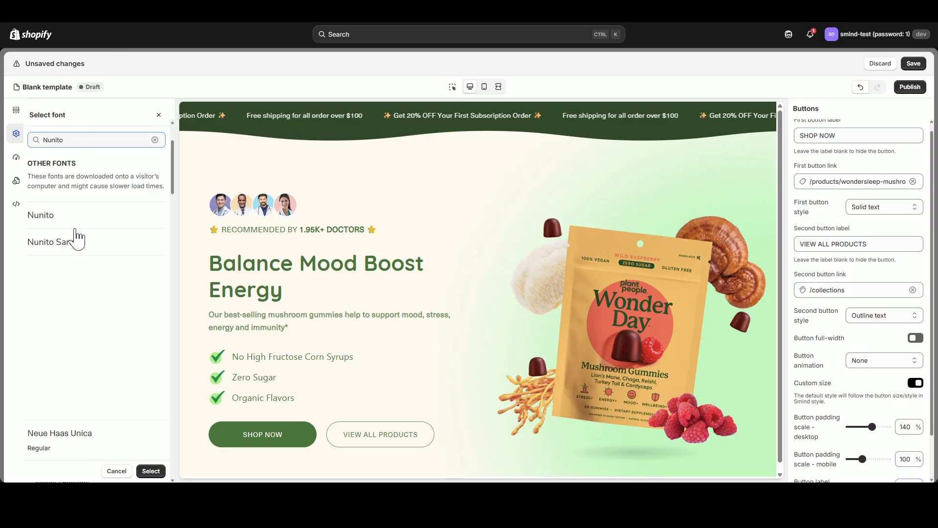
click(76, 240)
click(48, 448)
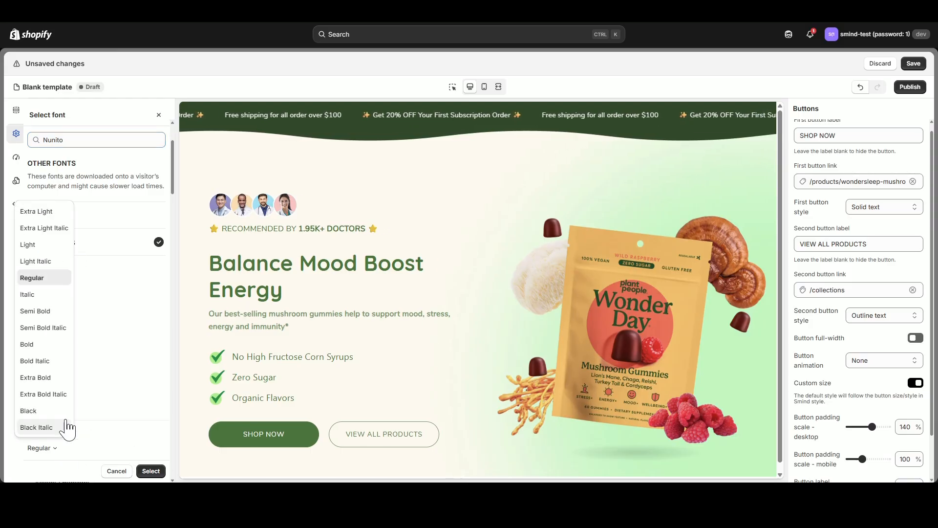
click(59, 312)
click(151, 470)
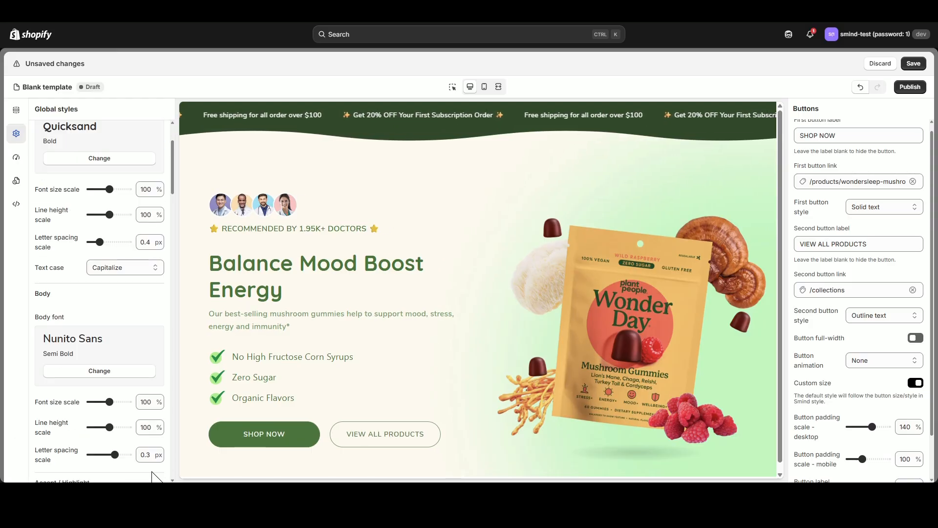
Switch to the mobile preview and left-align the mobile content of the Image hero 3-1 section.
click(16, 110)
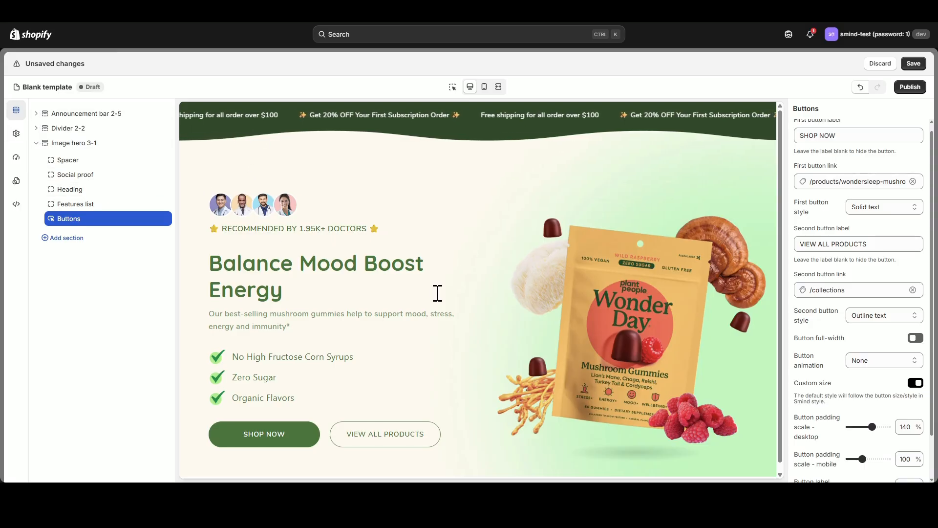
scroll(411, 283, down, 1)
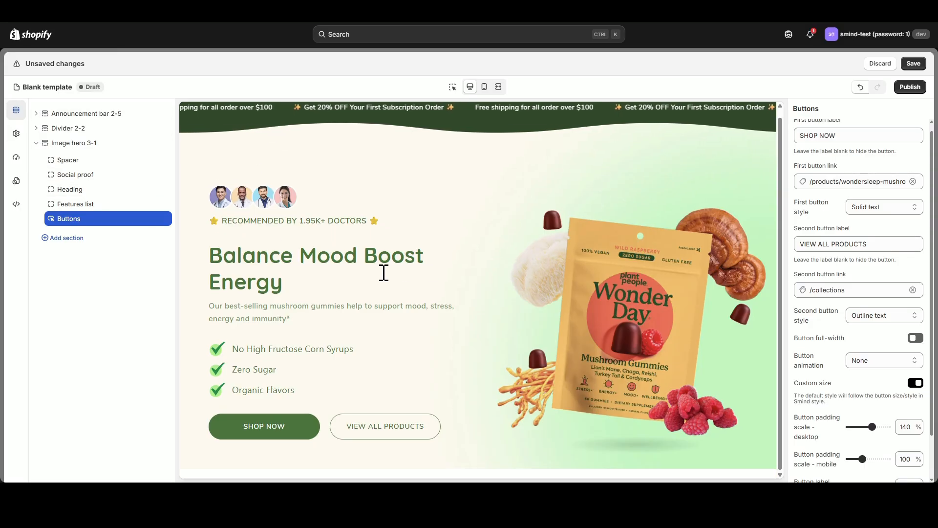
click(485, 88)
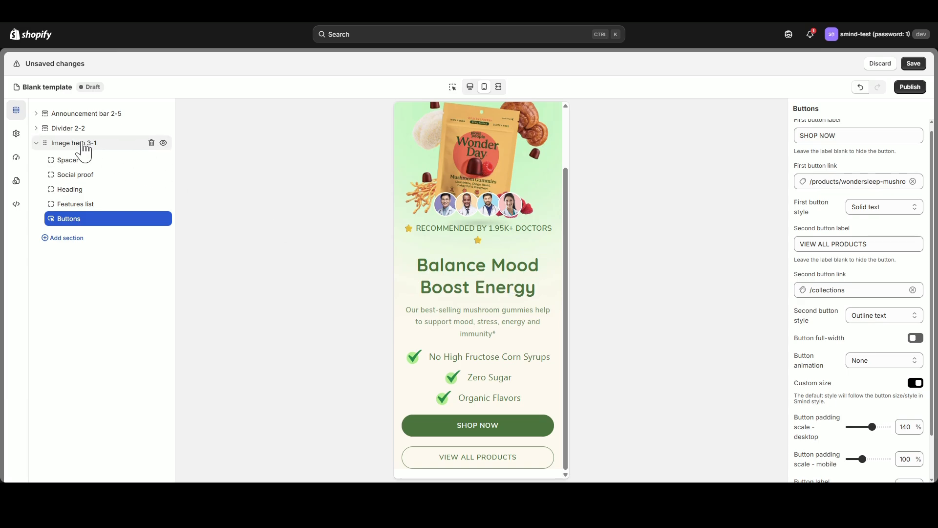
click(83, 144)
scroll(917, 373, down, 2)
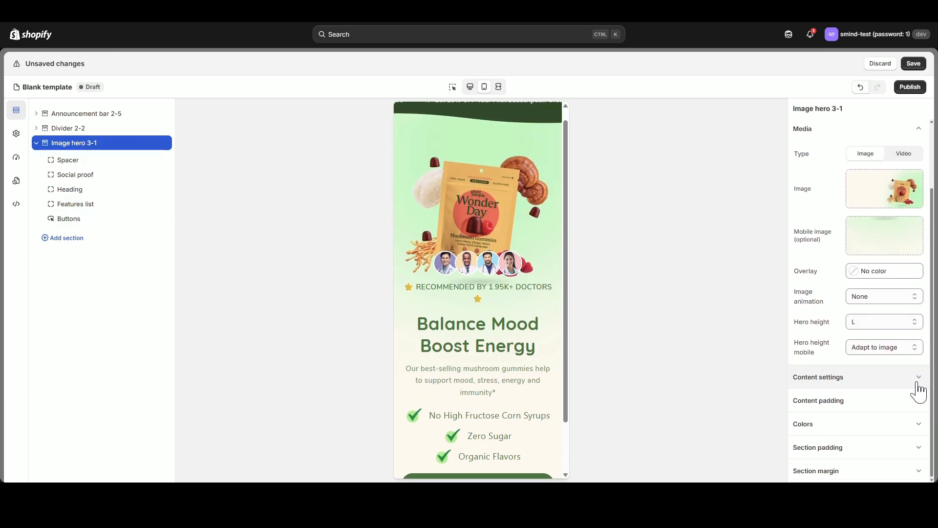
click(918, 384)
scroll(915, 377, down, 4)
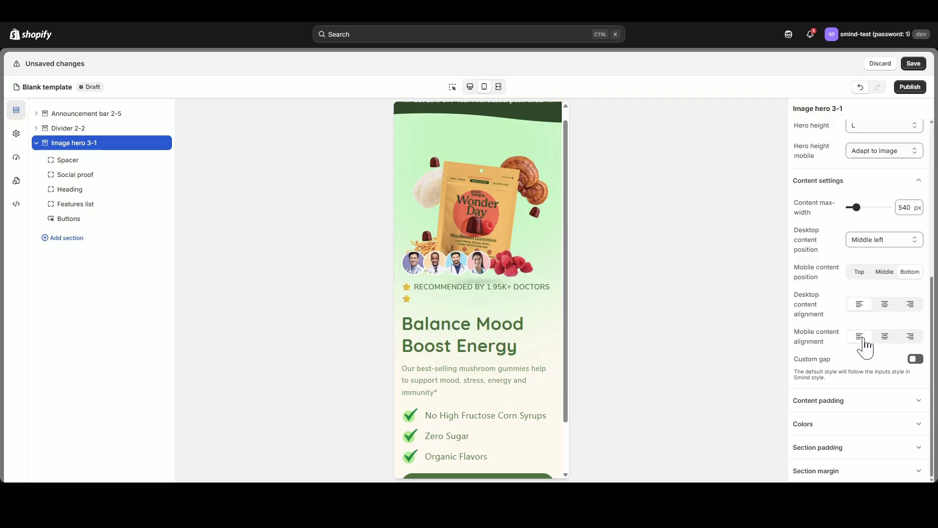
scroll(478, 320, down, 1)
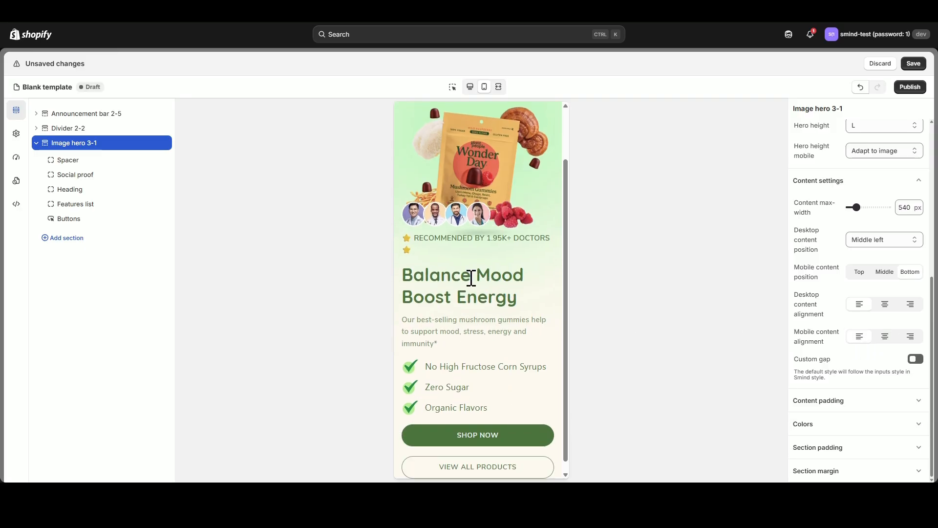
mouse_move(857, 207)
mouse_down()
mouse_move(867, 205)
mouse_move(856, 206)
mouse_up()
scroll(492, 301, up, 2)
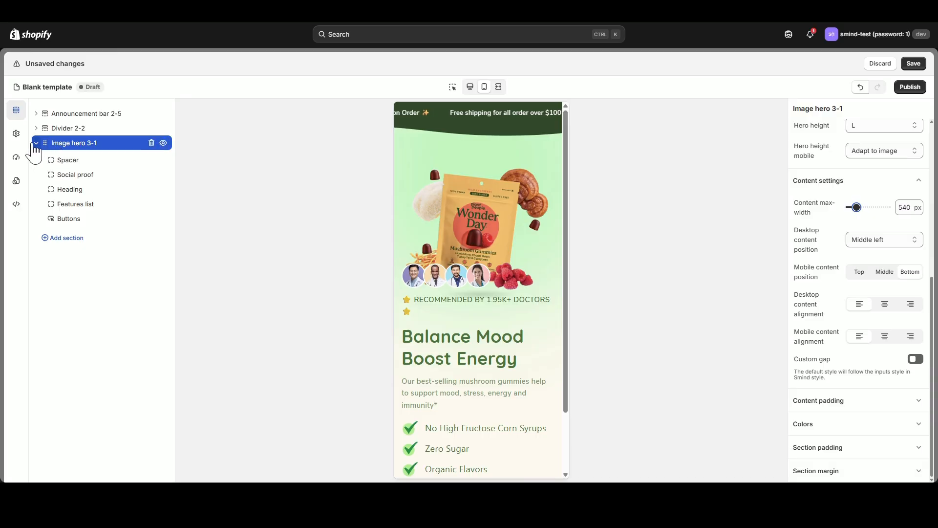
Collapse the Image hero 3-1 section's blocks and return to the desktop preview.
click(35, 142)
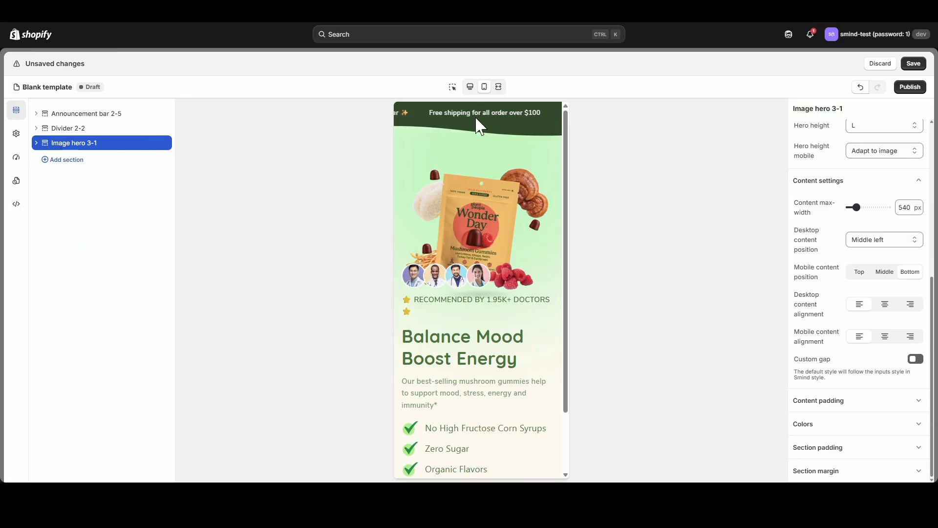
click(471, 89)
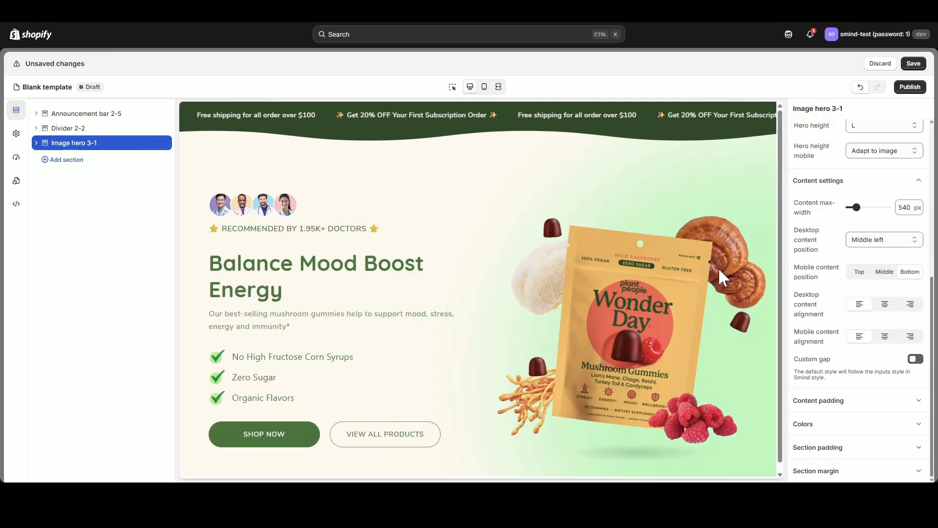
scroll(860, 323, up, 5)
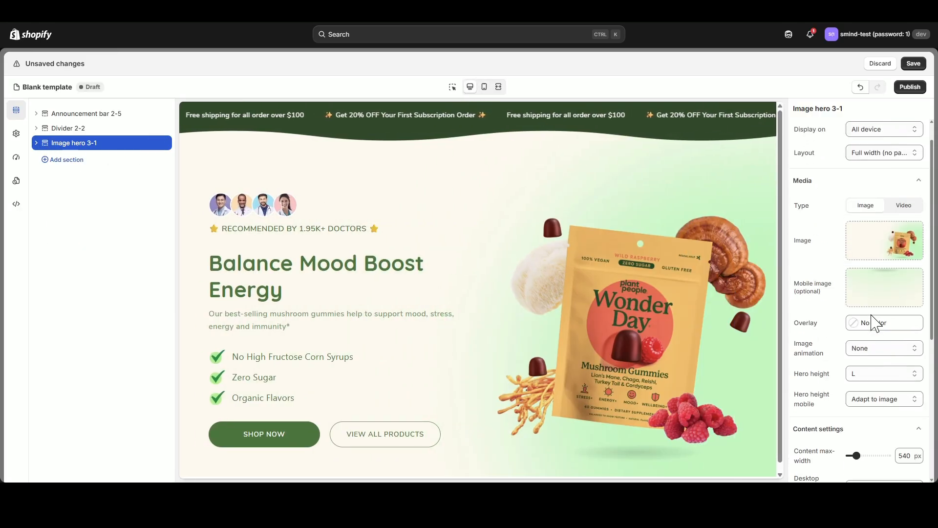
Add the "Black friday & Cyber Monday sale" featured collection section from the Collections templates.
click(72, 163)
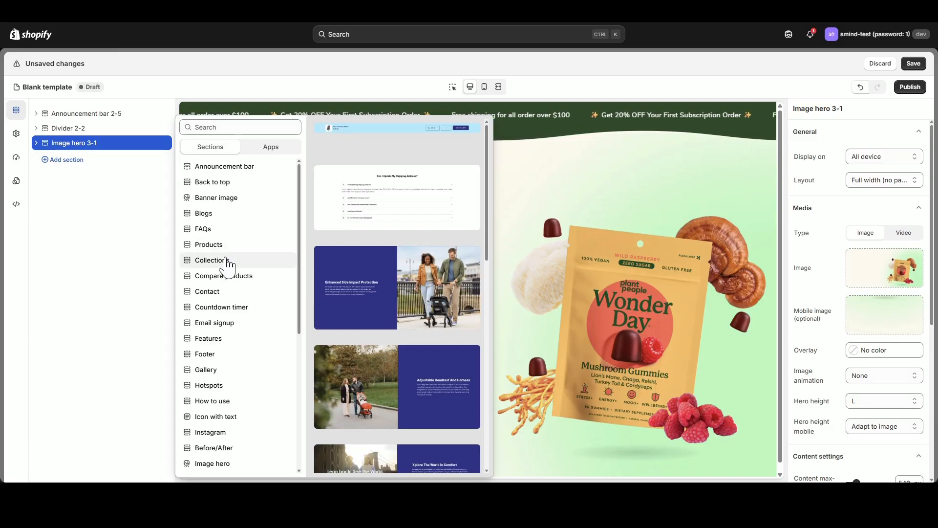
click(227, 261)
scroll(413, 307, down, 8)
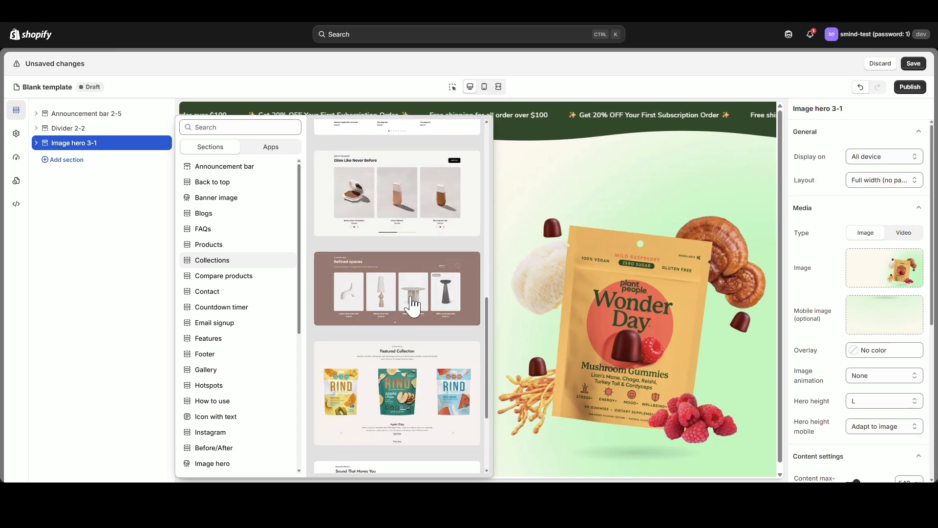
scroll(389, 293, down, 4)
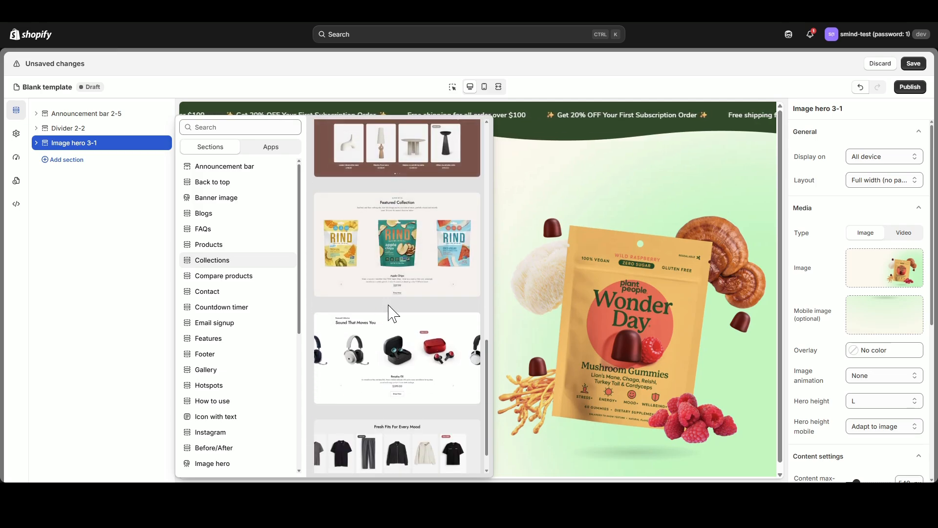
scroll(394, 313, down, 12)
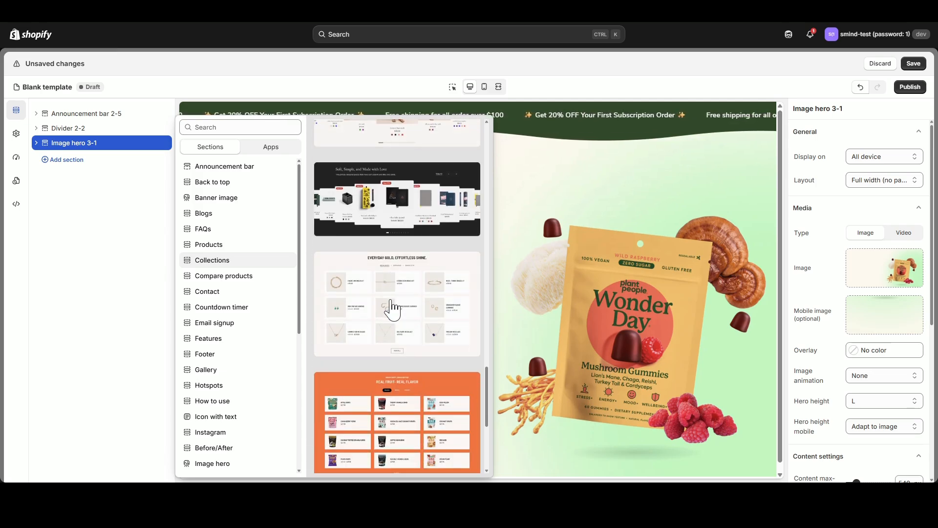
scroll(391, 308, down, 15)
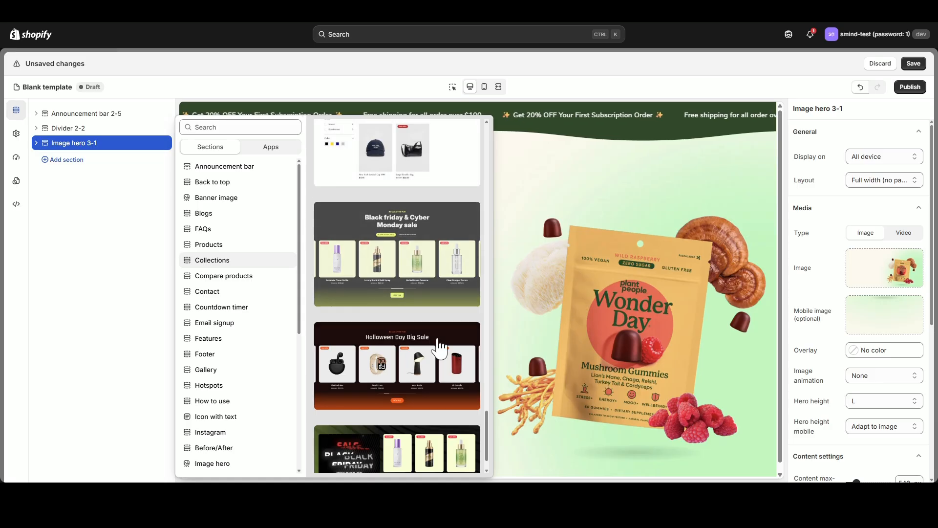
scroll(433, 348, down, 2)
scroll(411, 293, up, 3)
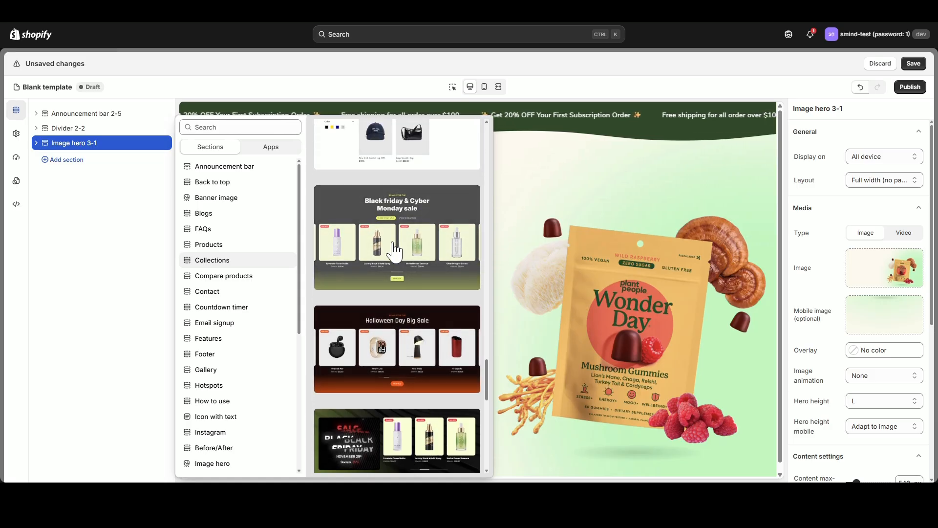
click(394, 252)
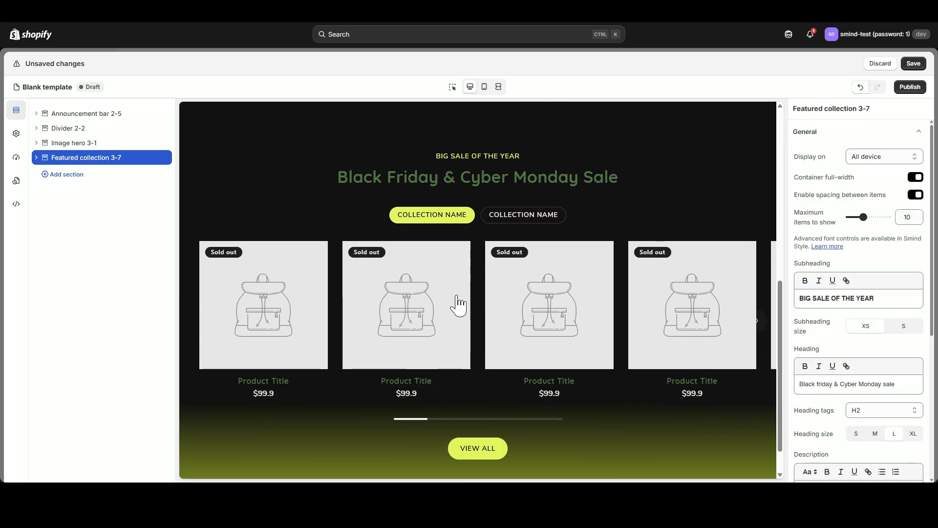
Delete the Color block of the featured collection section and clear the section's subheading.
click(36, 157)
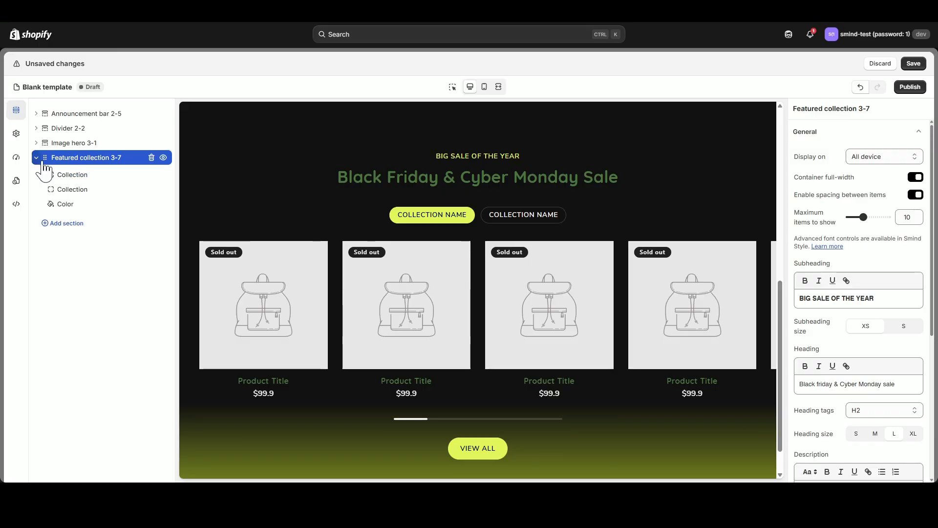
click(151, 203)
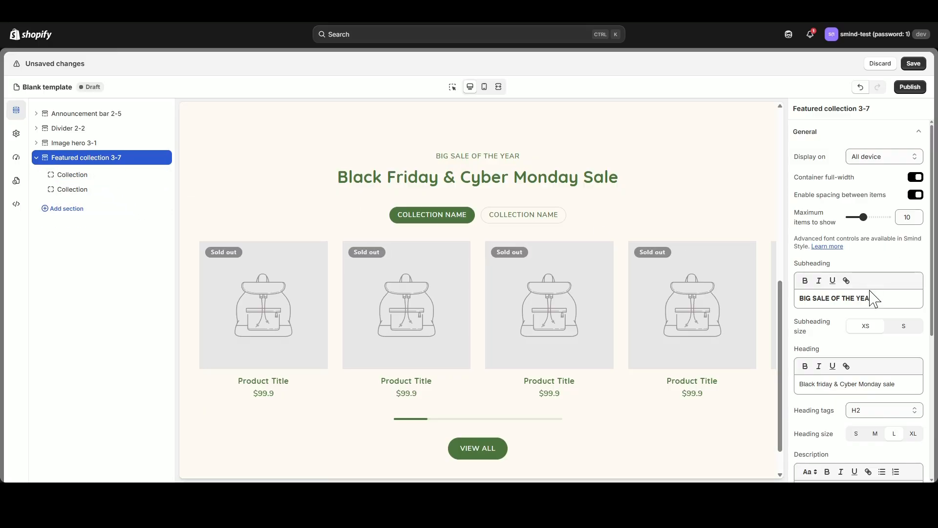
drag(853, 300, 799, 299)
key(BackSpace)
Set the featured collection's heading to "MOST LOVED" with heading size XL.
drag(895, 385, 809, 385)
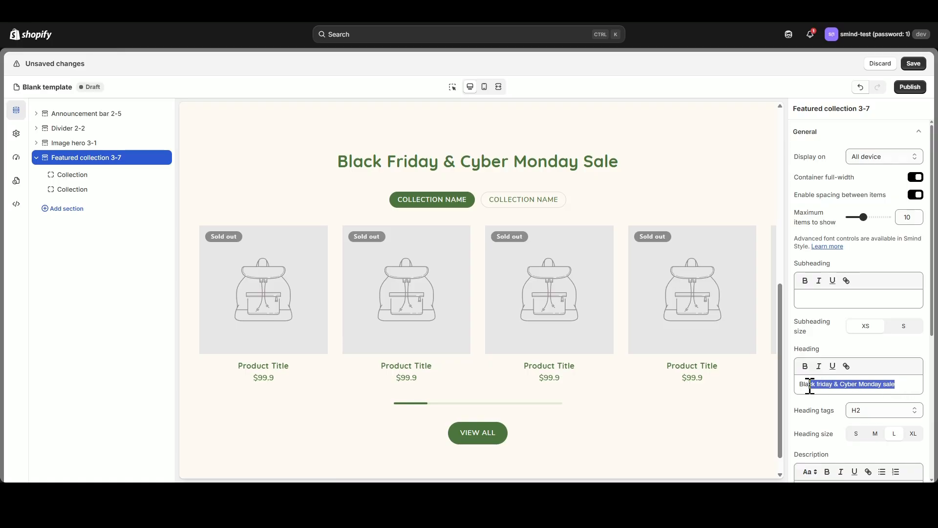
text(MOST LOVBE)
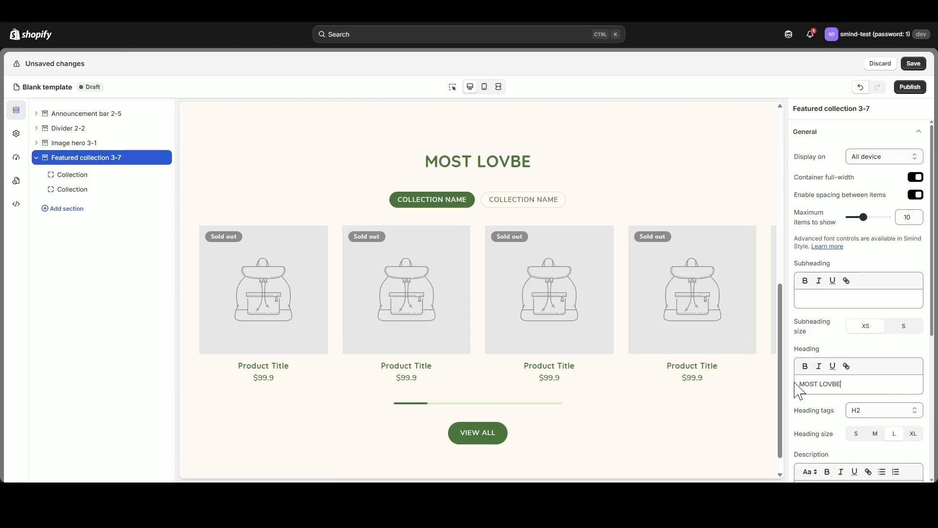
key(BackSpace)
text(ED)
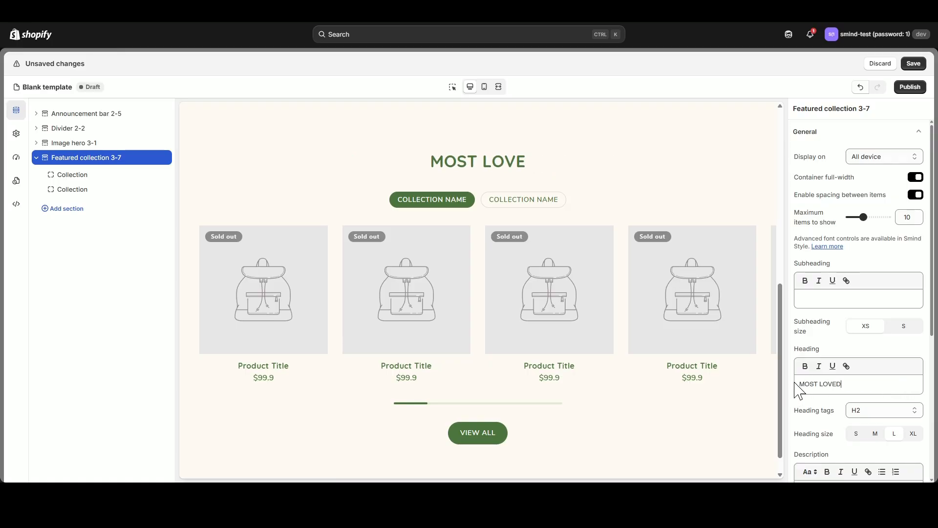
click(913, 434)
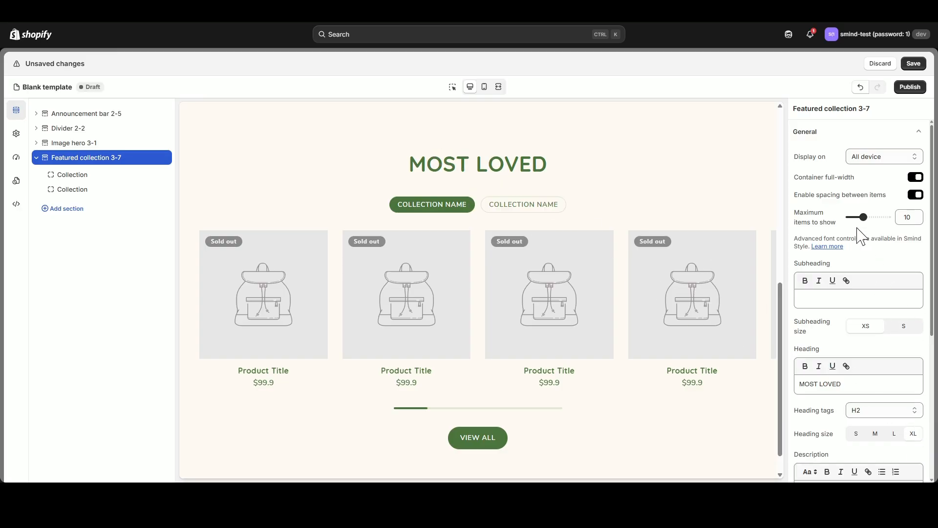
Try the featured collection without spacing between items, restoring the spacing.
click(917, 197)
click(918, 198)
scroll(892, 275, down, 5)
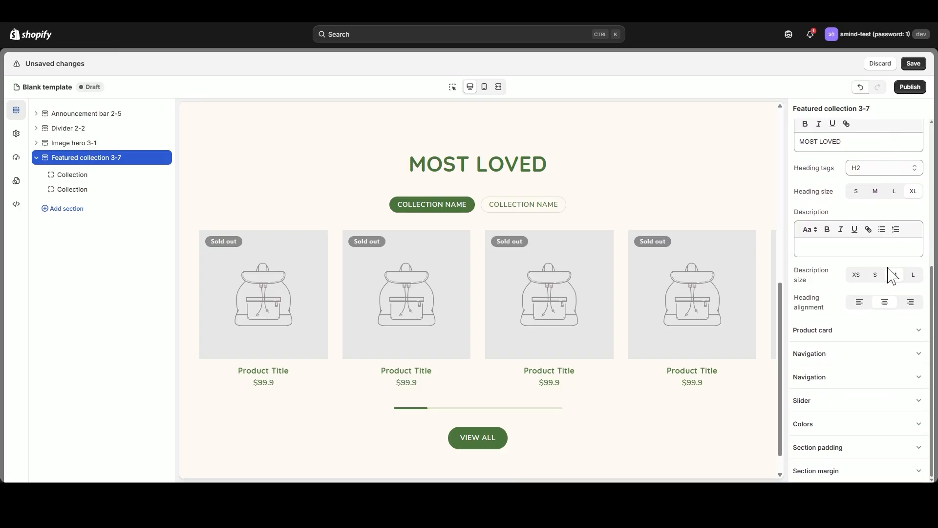
scroll(891, 329, up, 5)
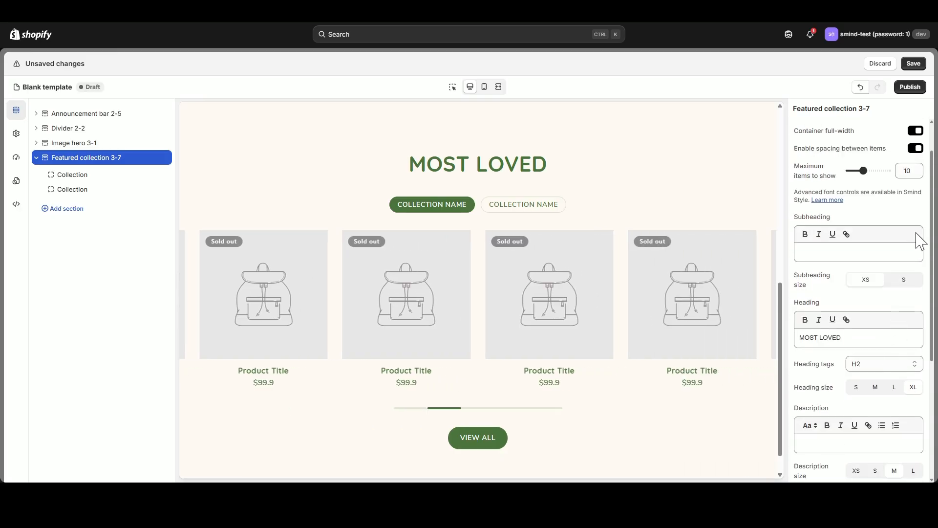
In the featured collection's product card settings, show descriptions with a maximum of 2 lines.
click(916, 131)
click(916, 152)
scroll(839, 216, down, 1)
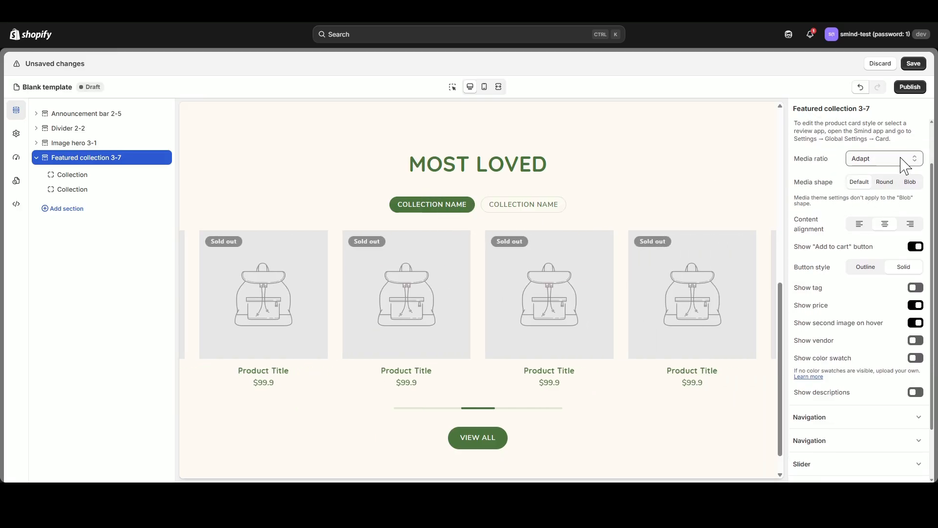
click(918, 392)
mouse_move(851, 412)
mouse_down()
mouse_move(860, 414)
mouse_move(851, 414)
mouse_up()
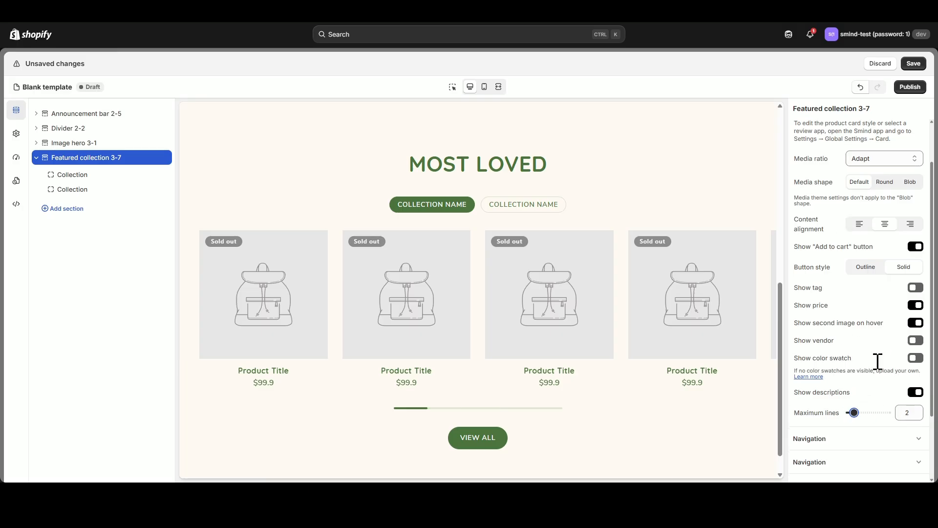
scroll(908, 152, up, 2)
click(917, 162)
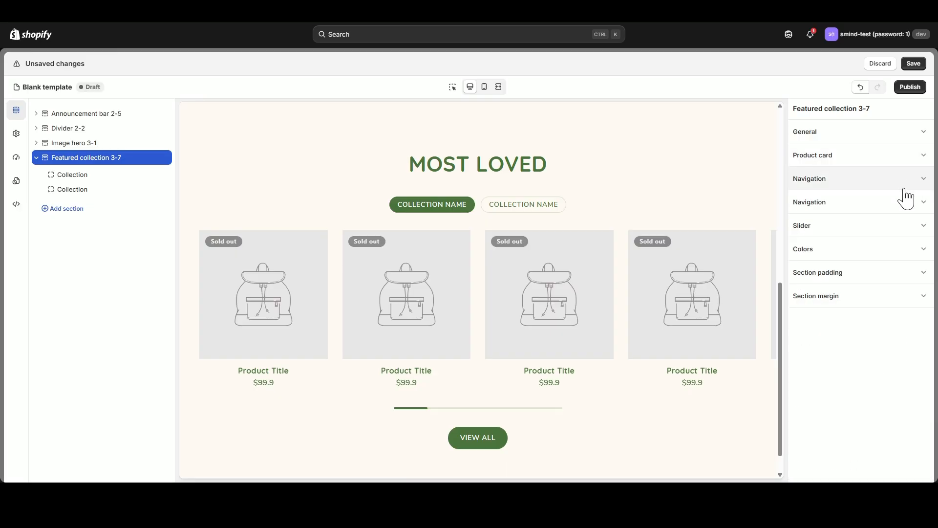
Set the featured collection's navigation tab style to Line style 1.
click(912, 180)
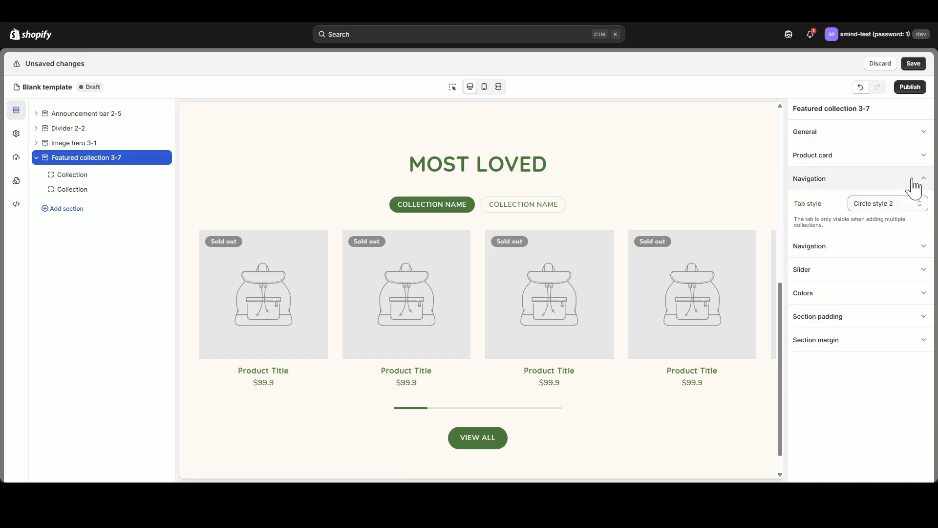
click(866, 203)
click(873, 229)
click(874, 200)
click(880, 207)
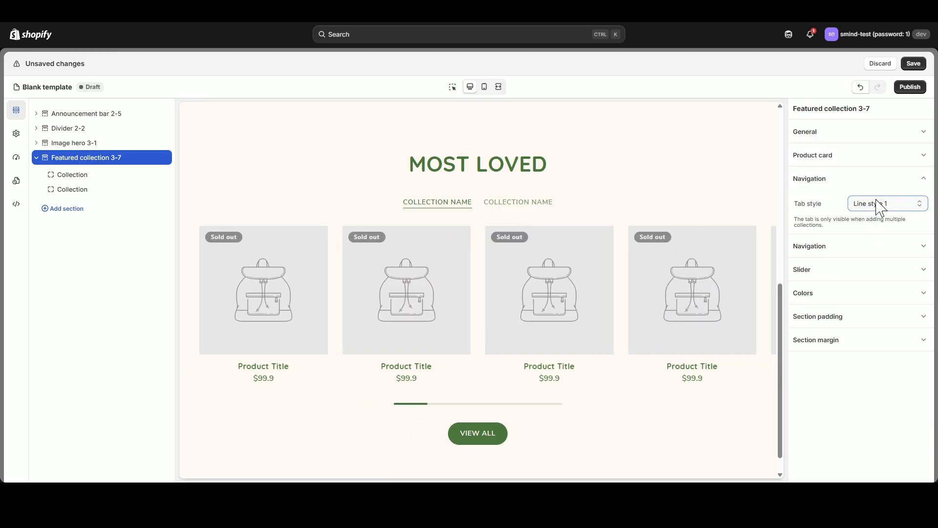
click(876, 248)
click(888, 222)
Set the featured collection's navigation arrow to Square style 5 (bg).
click(926, 179)
click(923, 203)
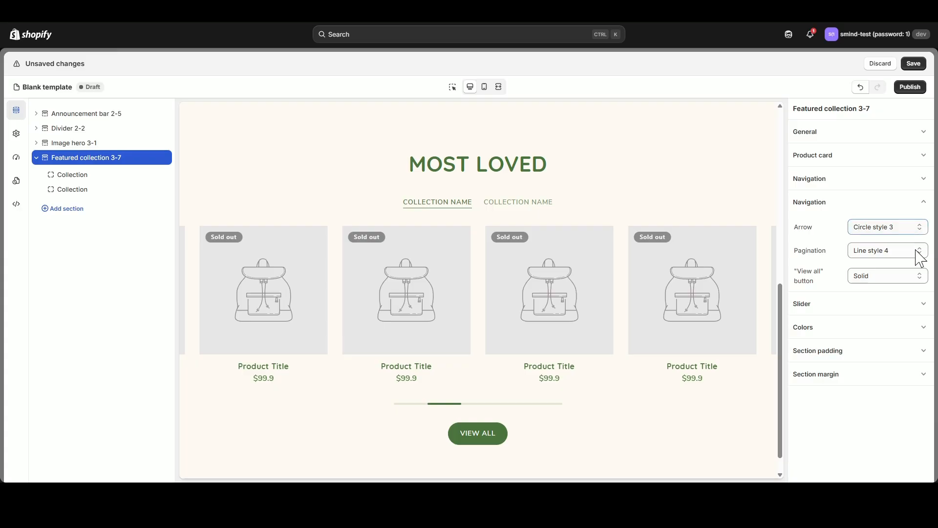
click(904, 327)
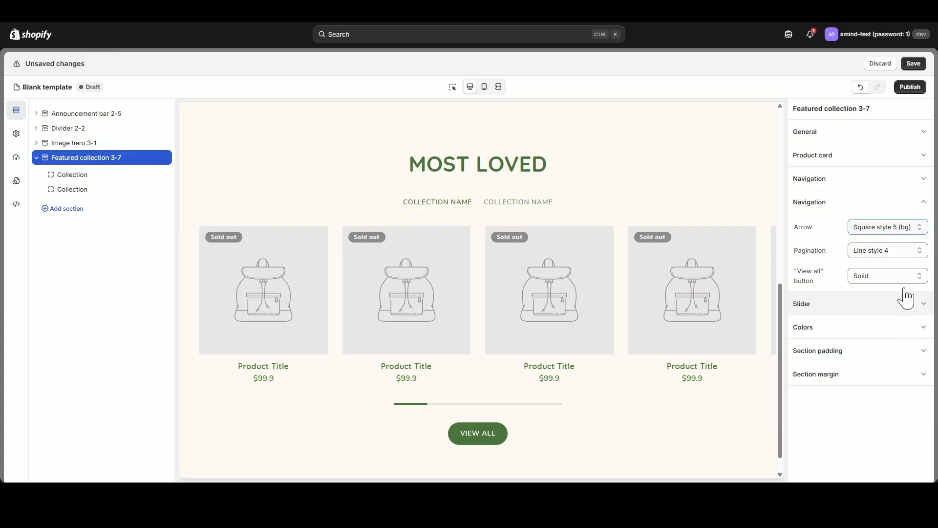
Set the featured collection's navigation arrow to Circle style 5 (bg) and its pagination to Dot style 3.
click(871, 392)
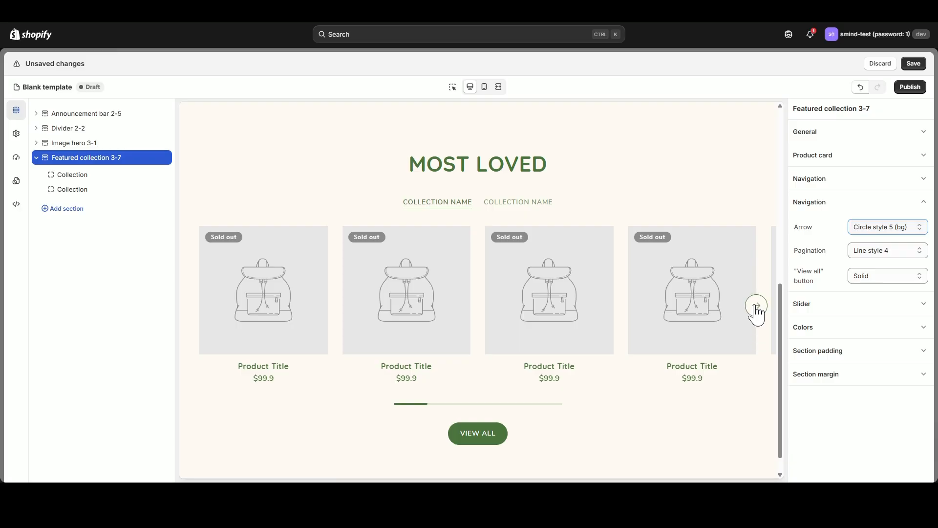
click(892, 380)
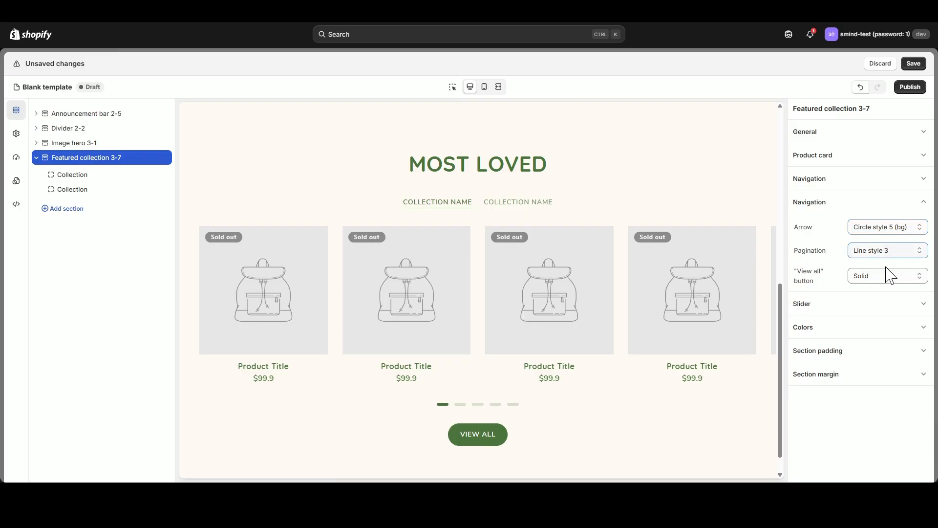
click(885, 349)
click(887, 250)
click(890, 307)
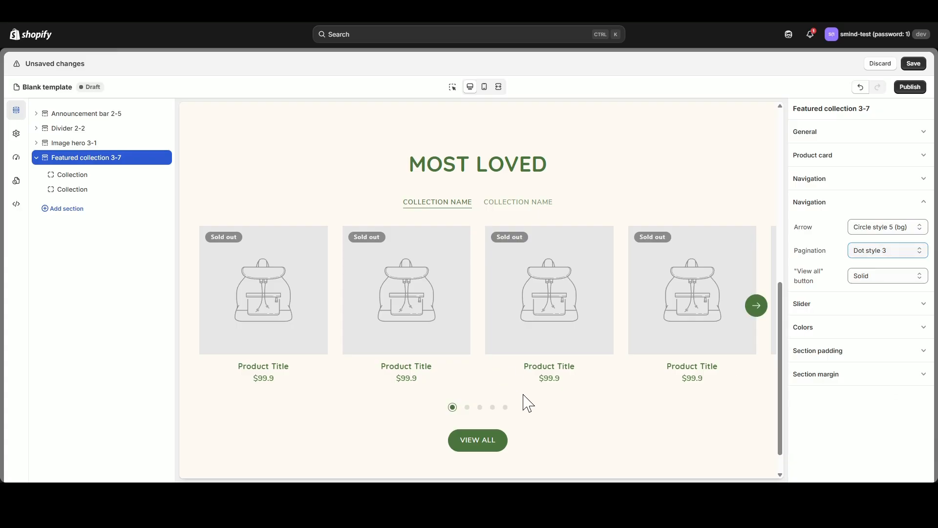
Change the featured collection's "View all" button style to Text.
click(894, 282)
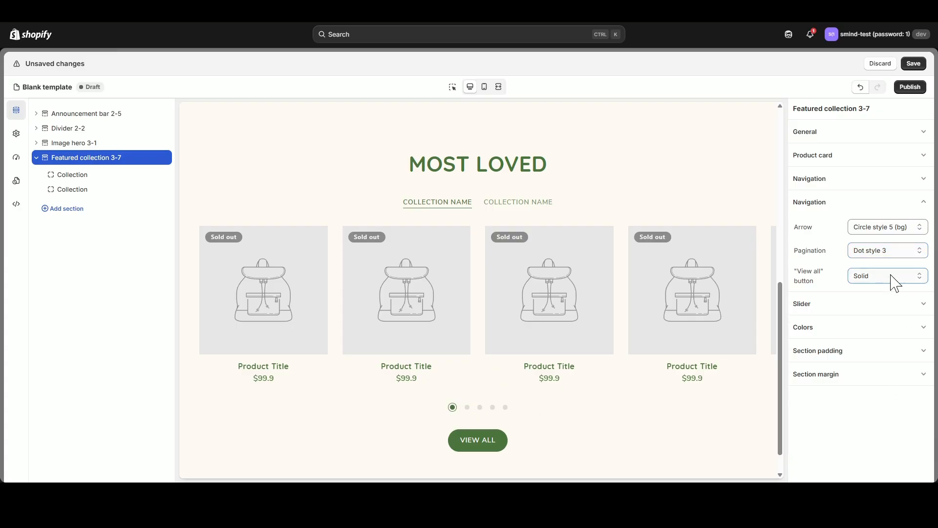
click(878, 346)
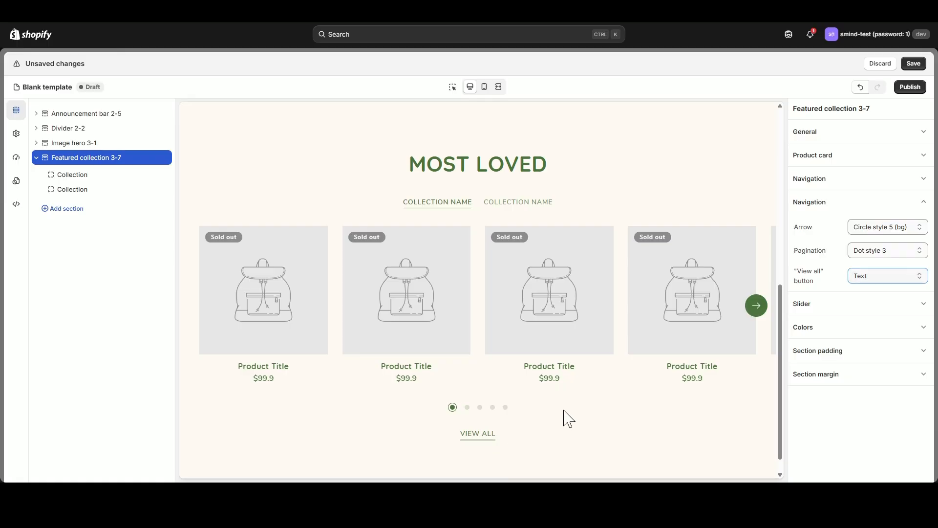
click(883, 203)
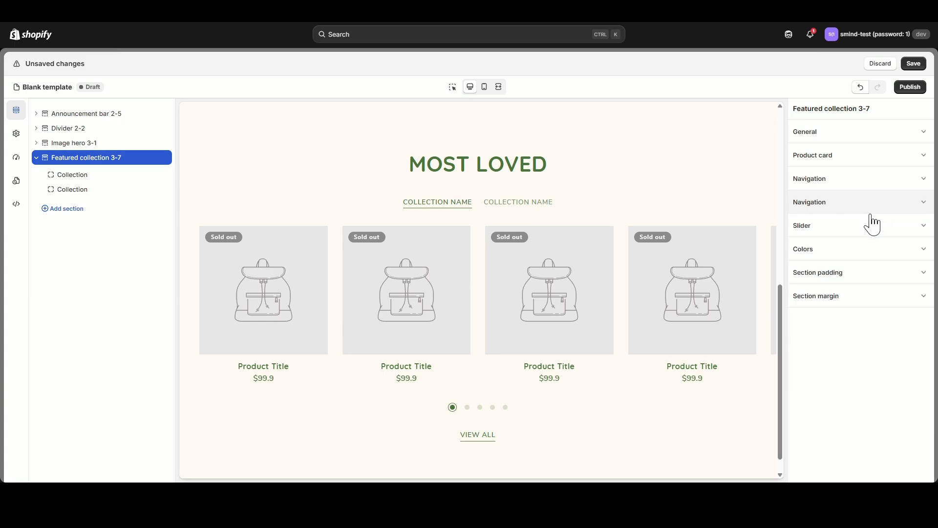
Compare column counts for the featured collection's slider and set the number of columns on desktop to 3.
click(873, 226)
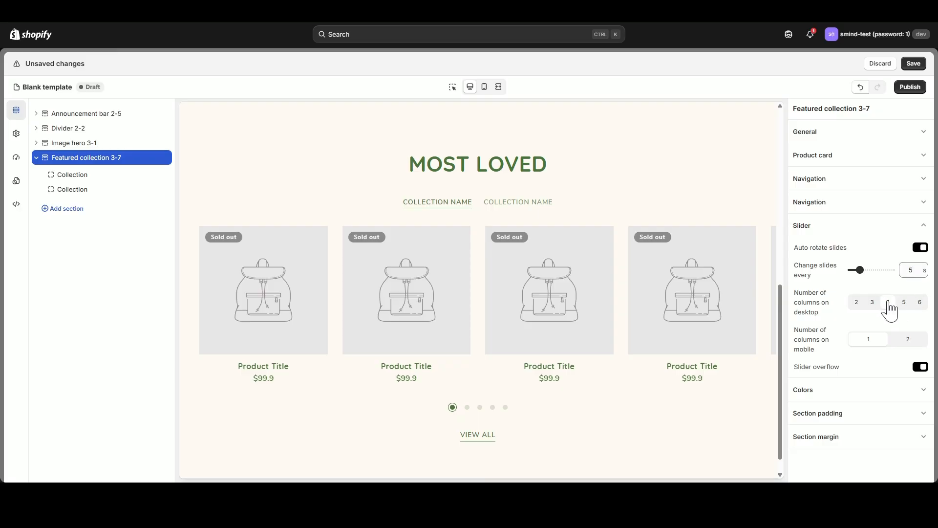
click(872, 303)
click(859, 302)
click(876, 303)
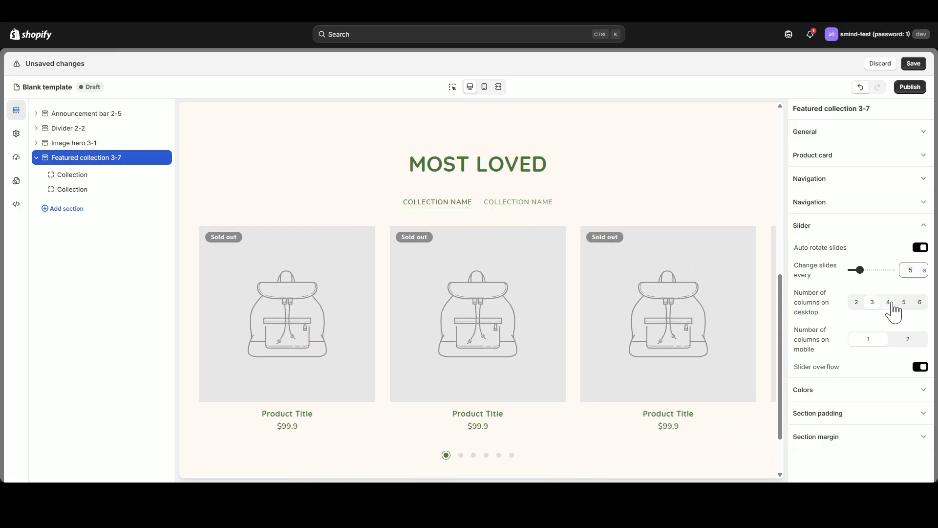
click(891, 302)
click(902, 302)
click(875, 303)
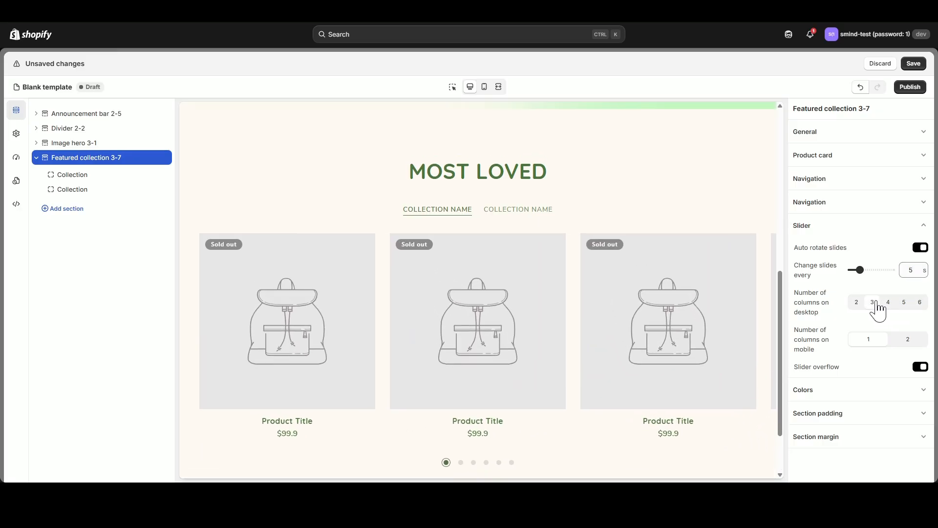
Try 2 columns on mobile for the slider in the mobile preview, restoring 1 column and the desktop preview.
click(485, 86)
click(909, 342)
click(871, 345)
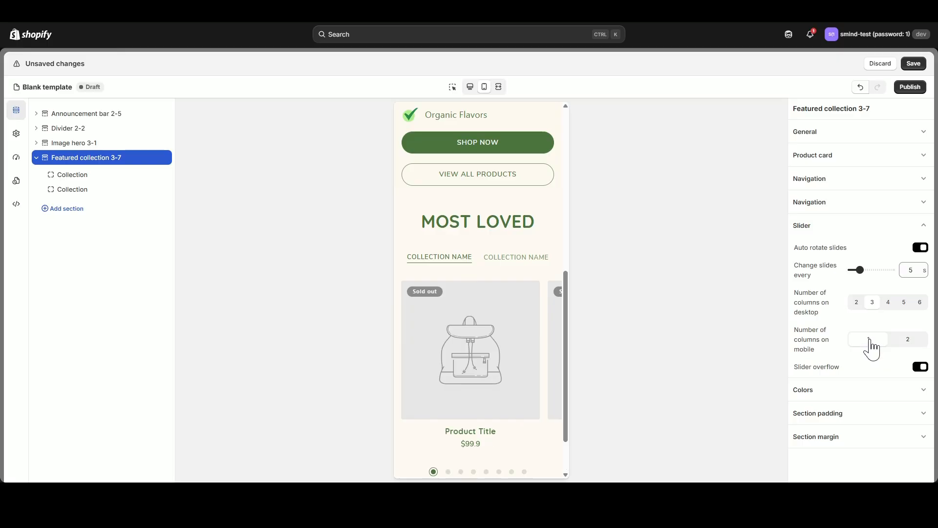
click(471, 87)
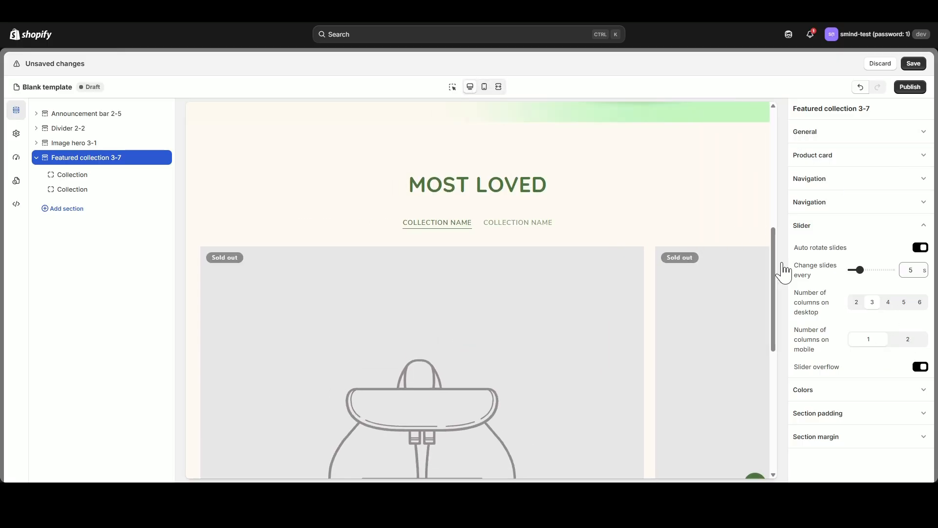
click(923, 226)
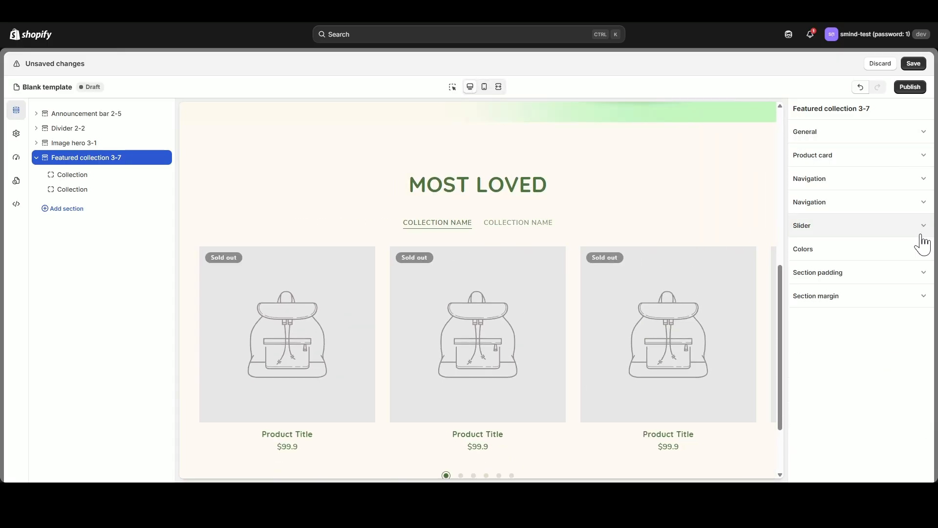
Set the featured collection's product card color scheme to Scheme 1.
click(923, 250)
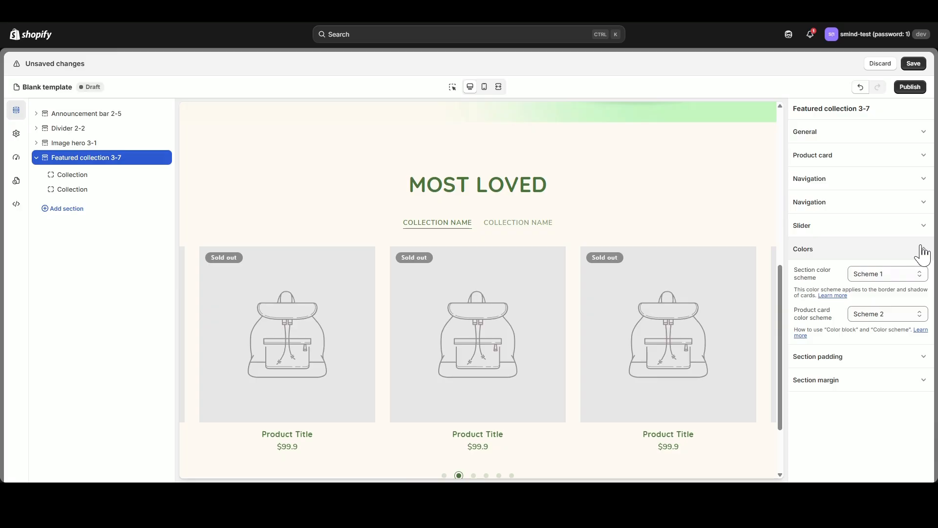
click(912, 325)
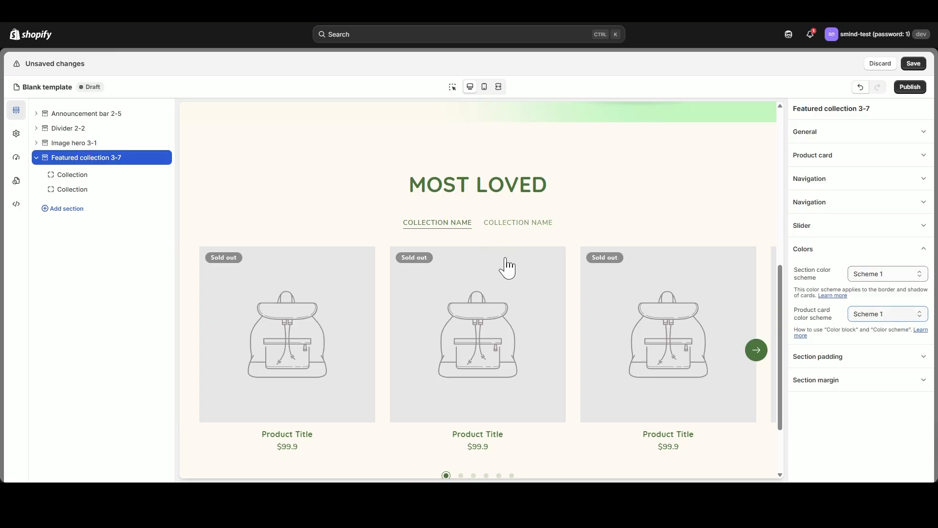
click(839, 251)
Set the section's top and bottom desktop padding to 50 px and check its spacing in the mobile preview.
click(831, 273)
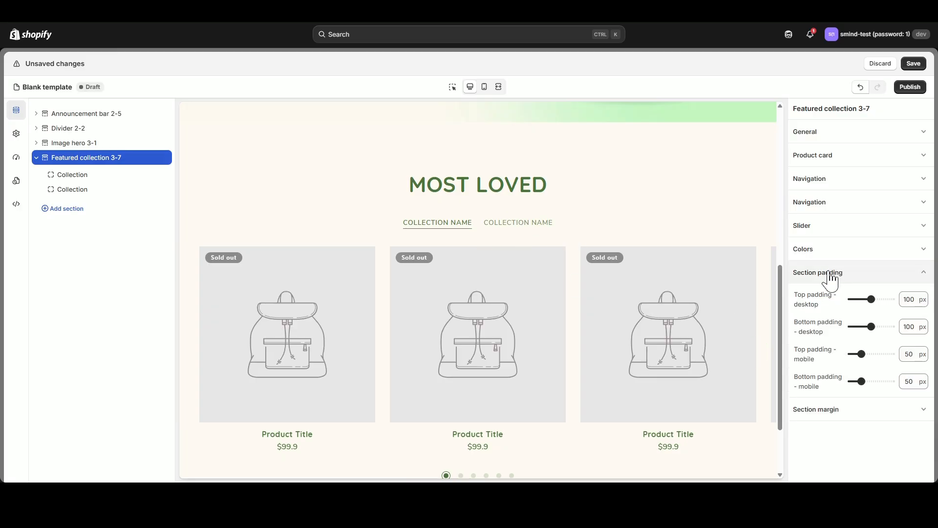
drag(872, 299, 863, 325)
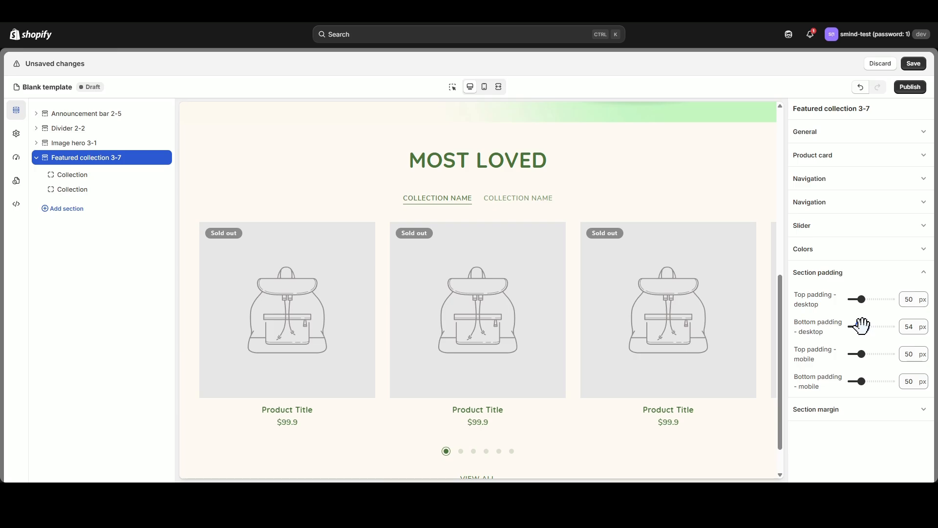
click(484, 87)
scroll(521, 245, down, 2)
scroll(503, 247, up, 2)
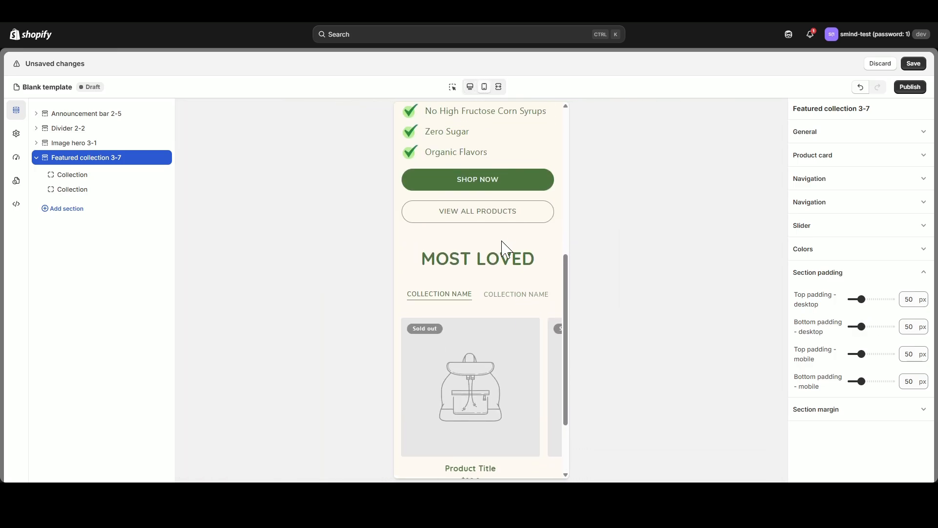
scroll(484, 251, down, 2)
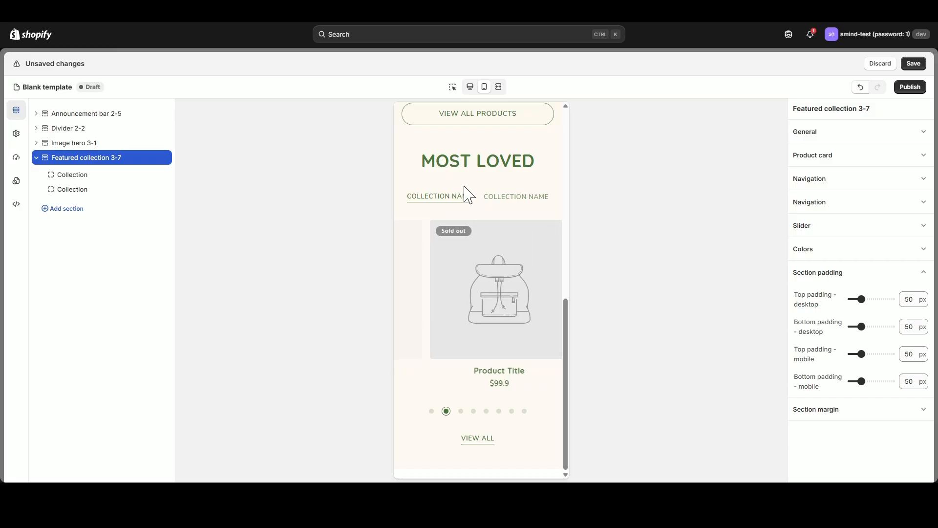
click(471, 88)
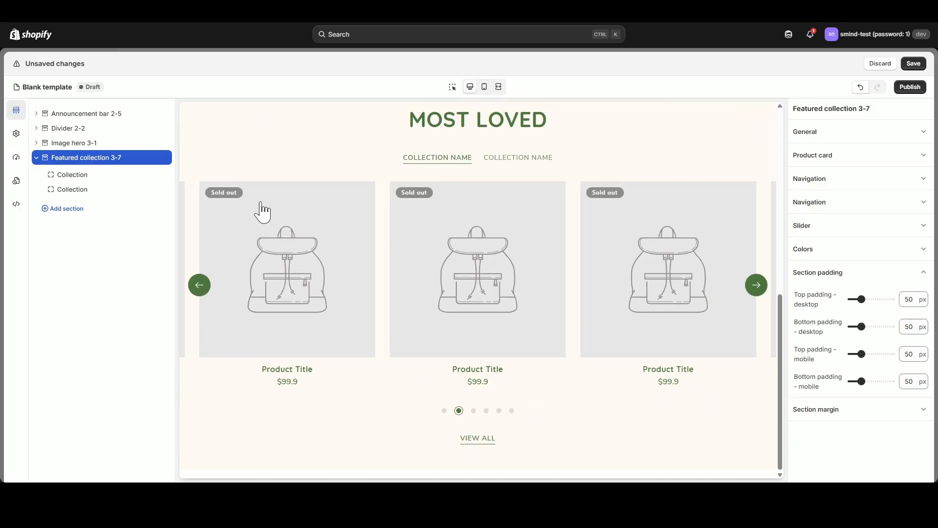
Assign the Stress collection to the first collection block of the featured collection section.
click(74, 179)
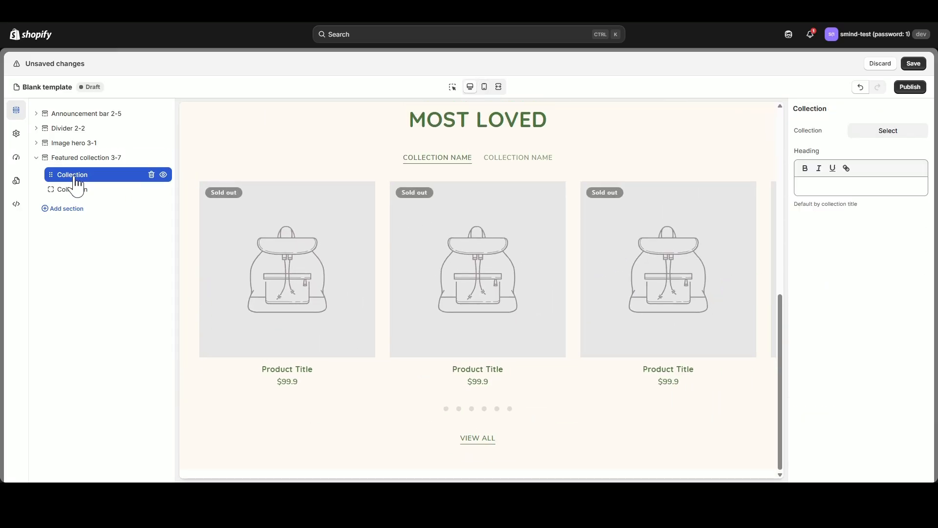
click(885, 132)
scroll(509, 336, down, 1)
click(482, 372)
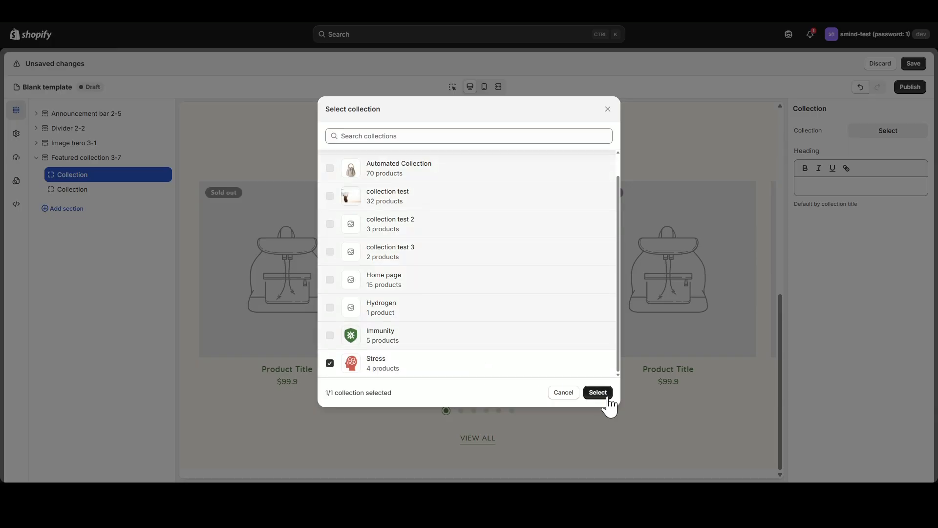
click(601, 393)
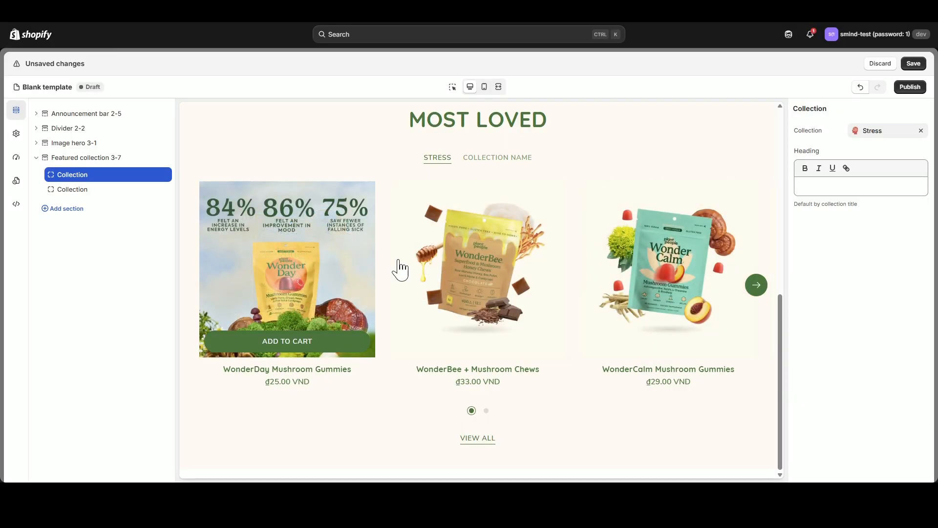
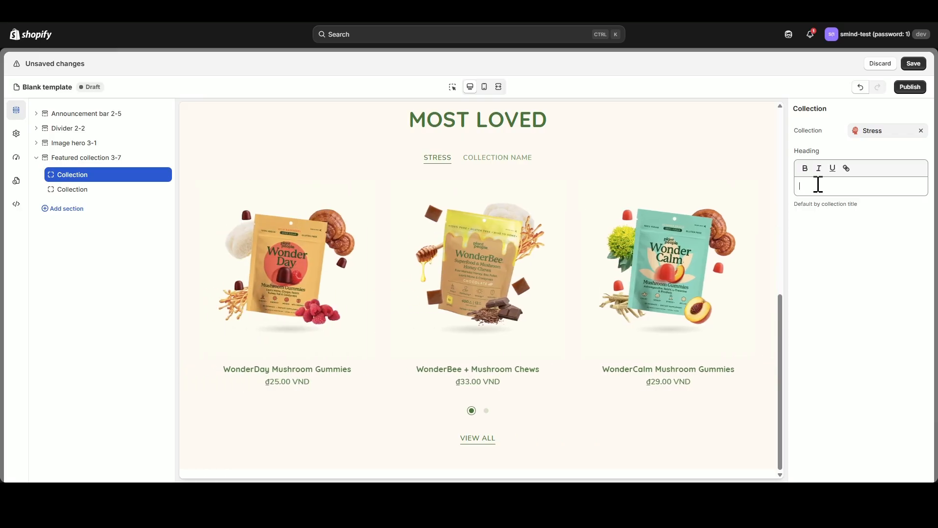
Set the heading of the first collection block, assigned to Stress, to "MOST LOVED".
text(MOS)
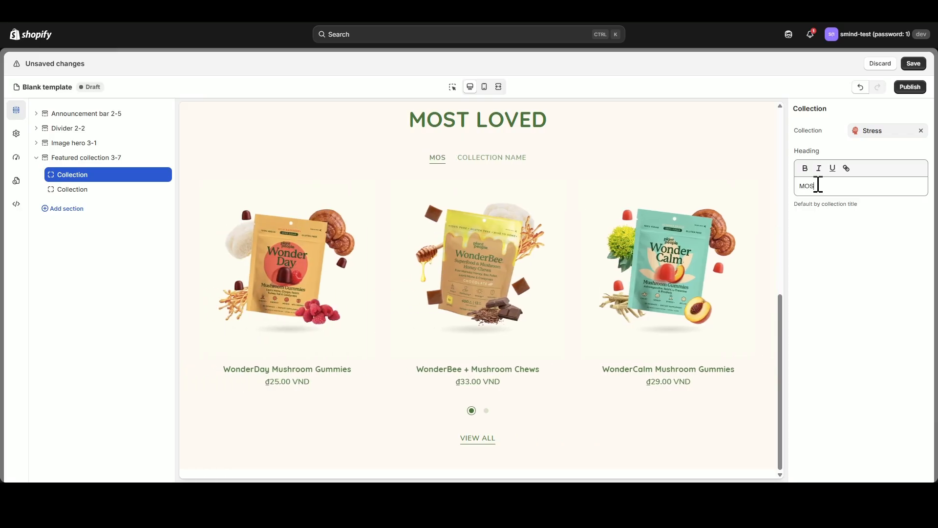
text(T LOVED)
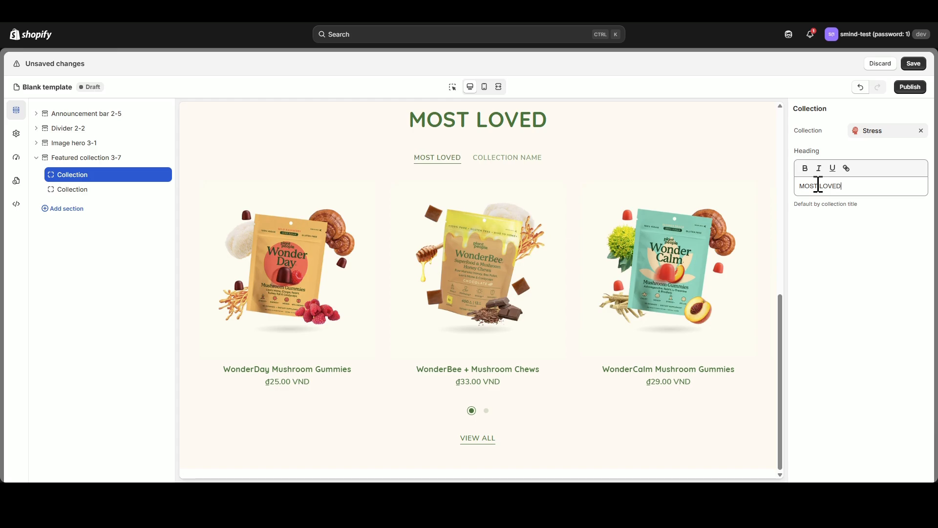
Assign the Immunity collection to the second collection block of the featured collection section.
click(83, 190)
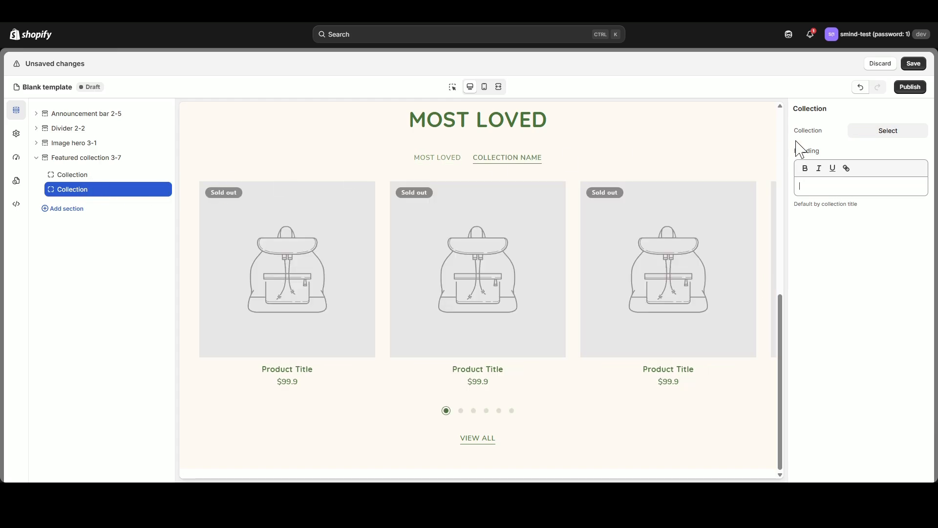
click(879, 131)
scroll(524, 307, down, 2)
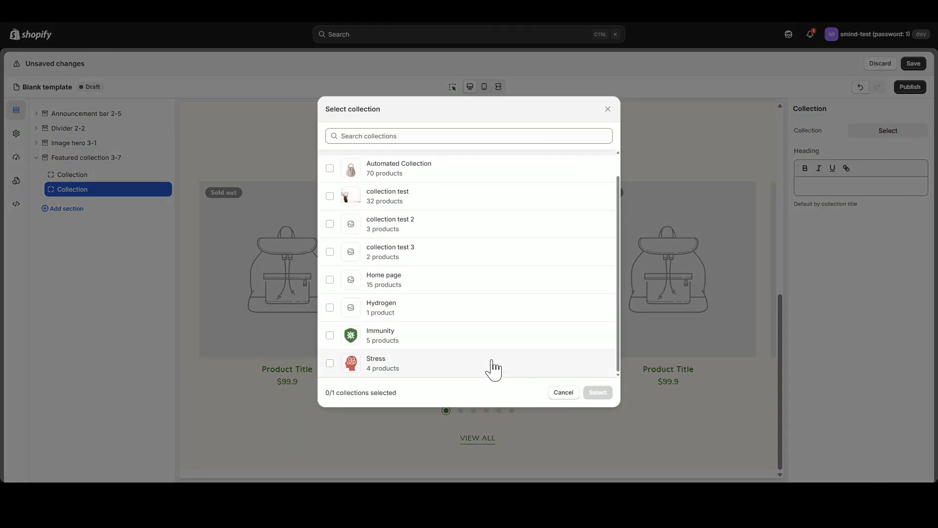
click(492, 368)
click(331, 364)
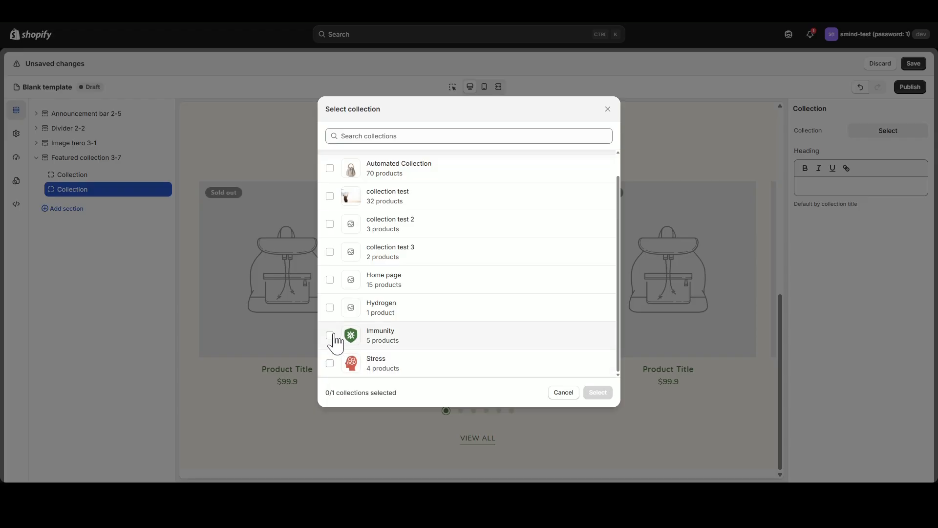
click(330, 336)
click(602, 394)
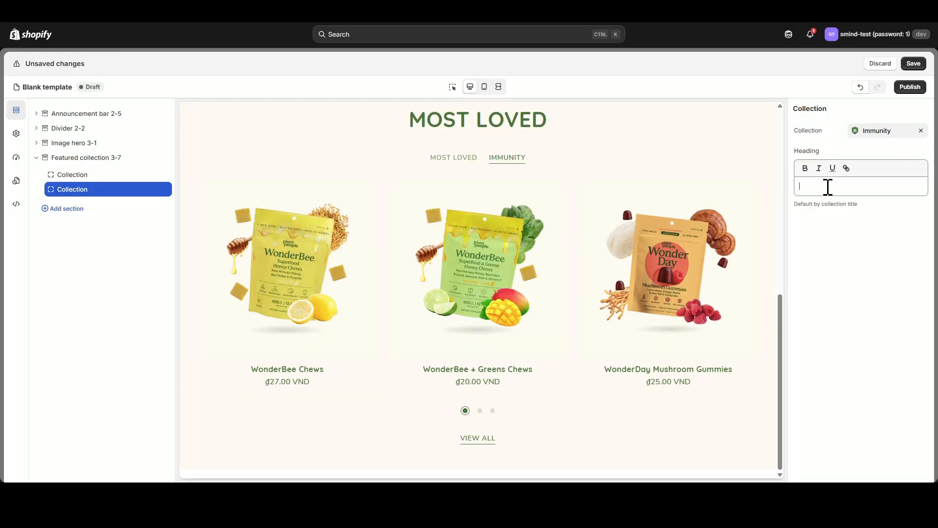
Set the heading of the second collection block to "ON SALE".
click(824, 186)
text(ON SALE)
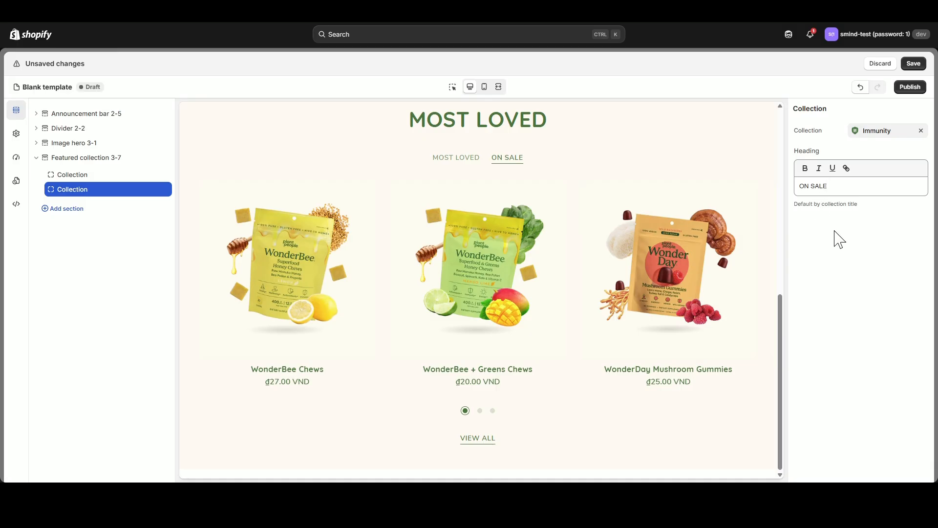
Switch between the MOST LOVED and ON SALE tabs in the preview to check them, and save the template.
click(464, 158)
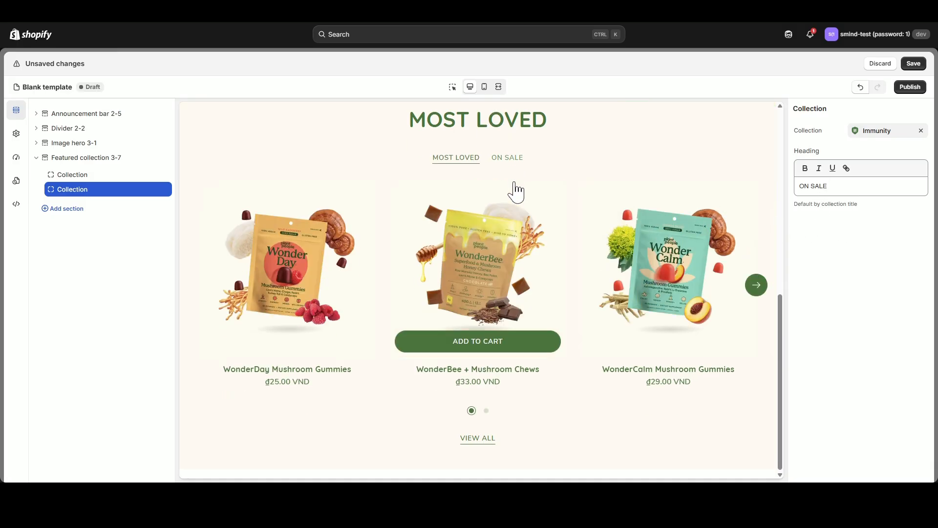
click(508, 158)
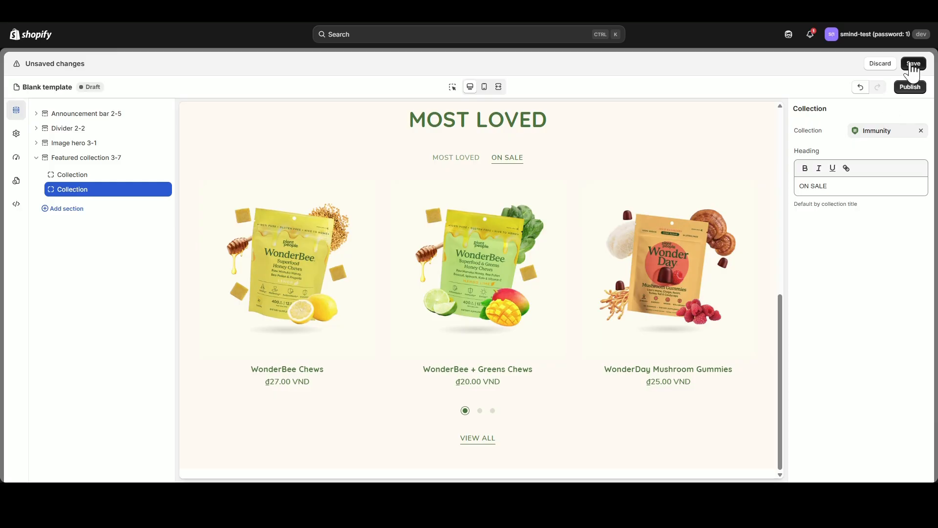
click(913, 65)
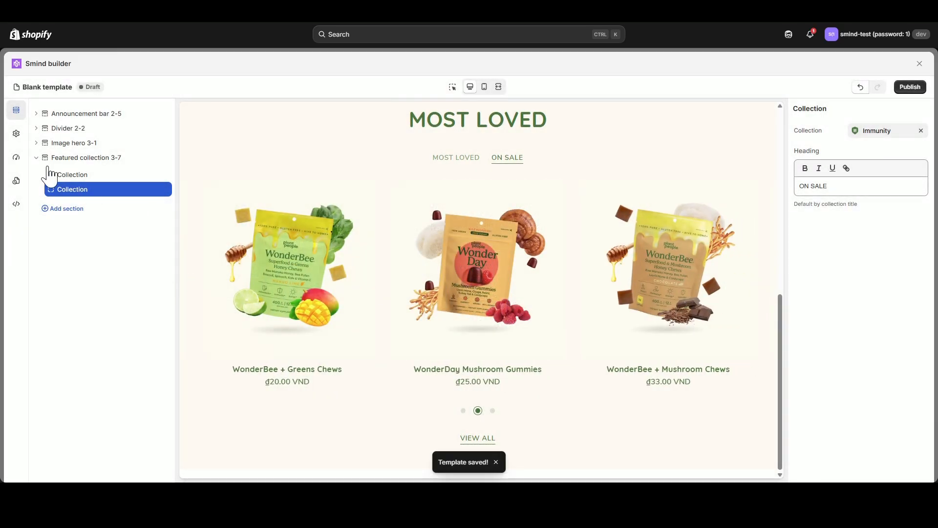
Add a Banner image 1-1 section below the featured collection and delete its Color block.
click(37, 158)
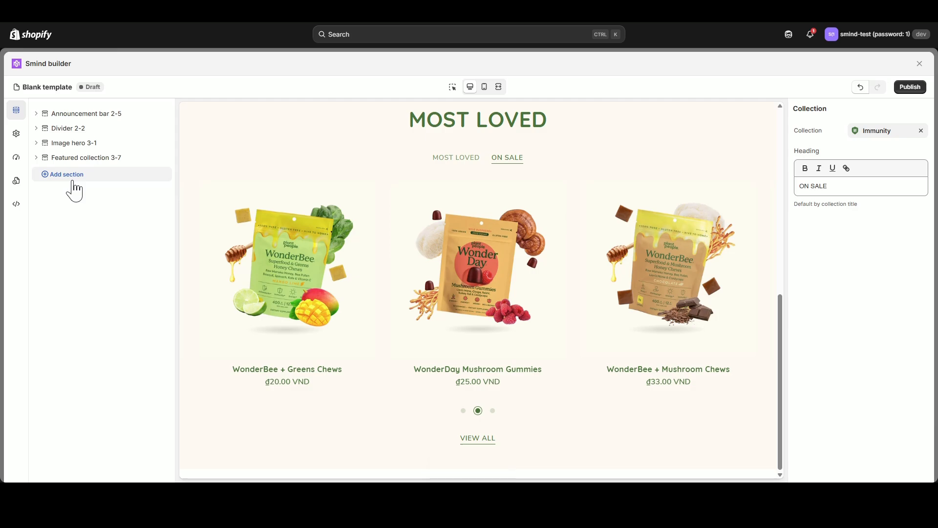
click(73, 188)
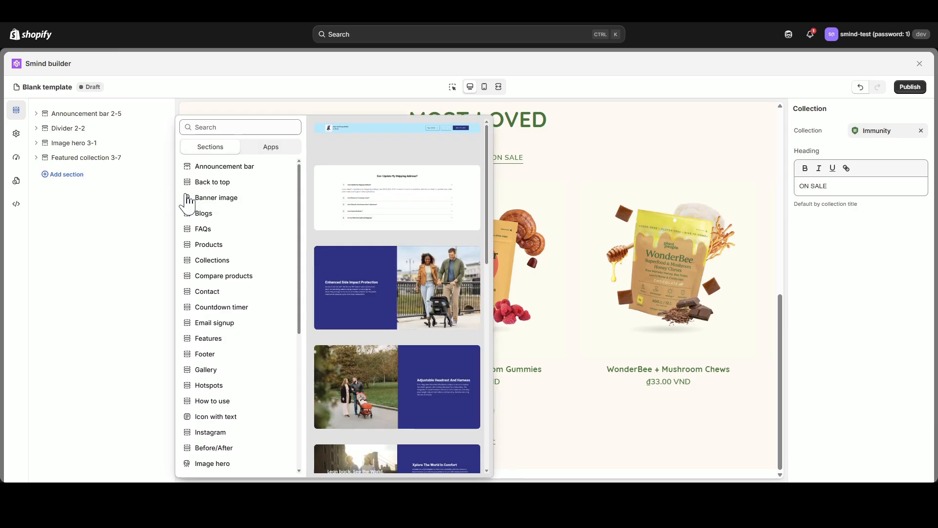
scroll(253, 243, down, 3)
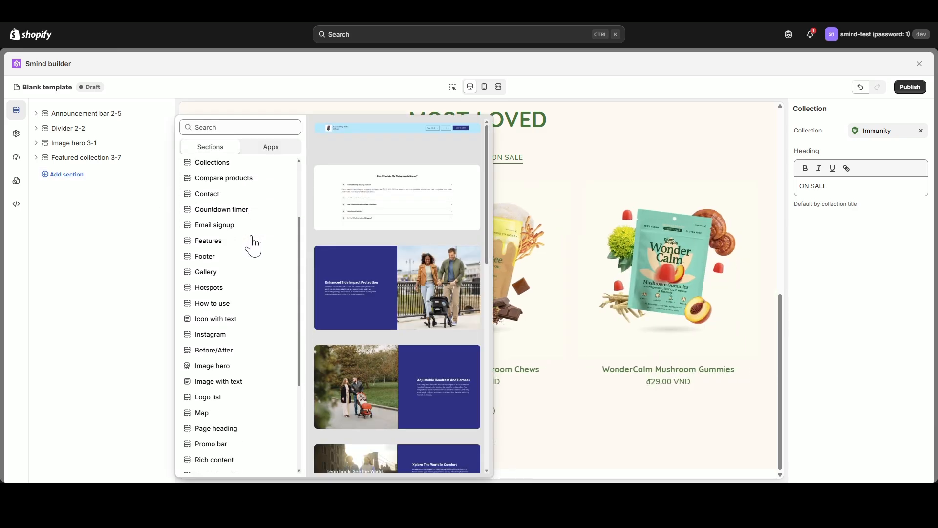
scroll(252, 245, up, 3)
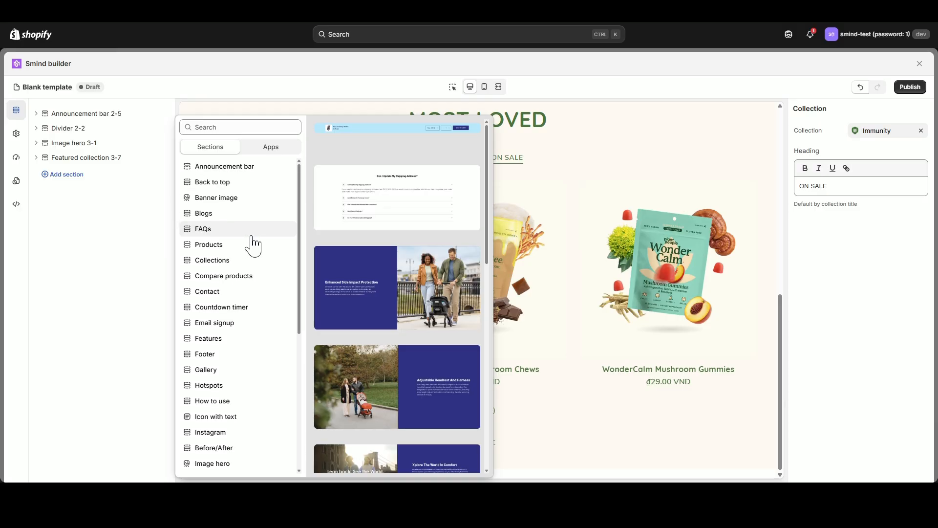
mouse_move(227, 205)
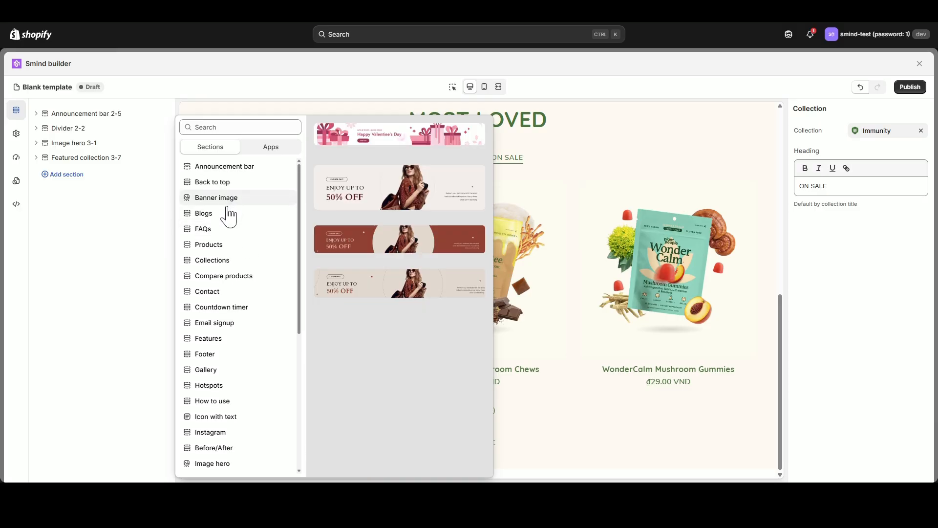
click(417, 200)
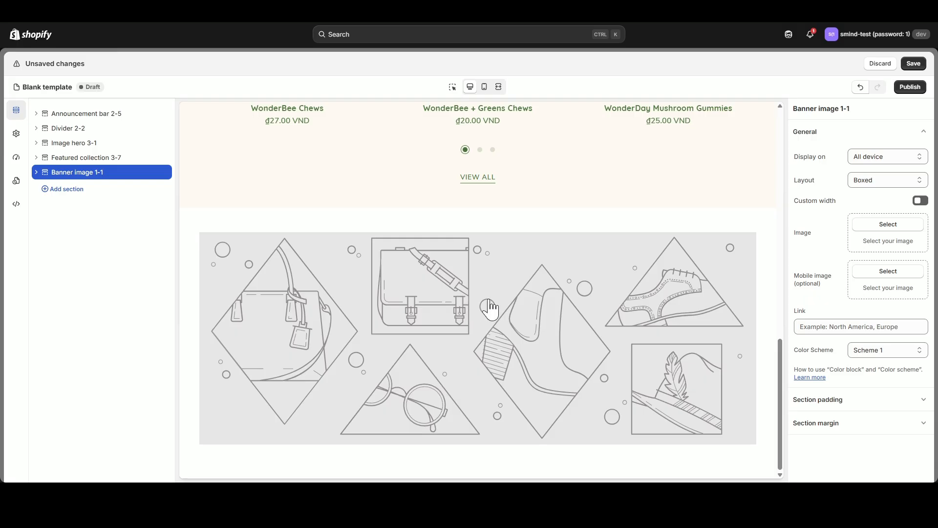
click(36, 173)
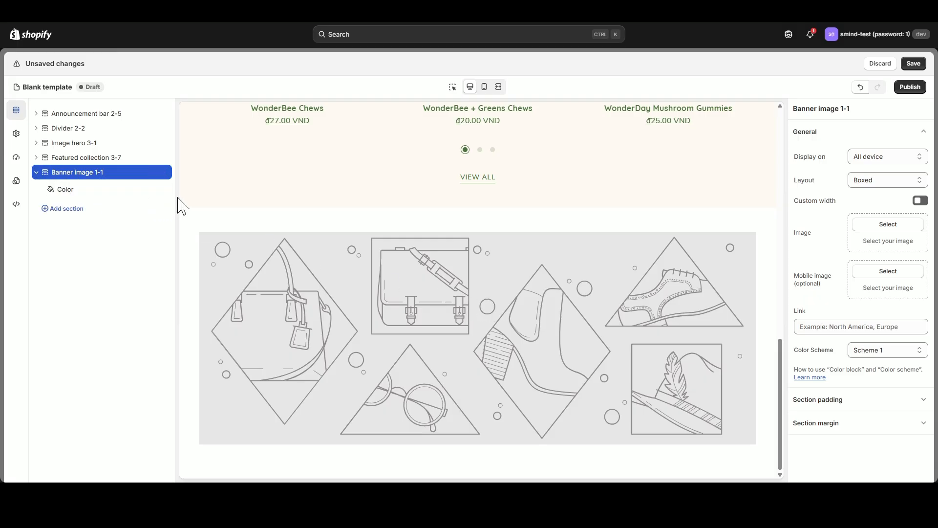
click(151, 190)
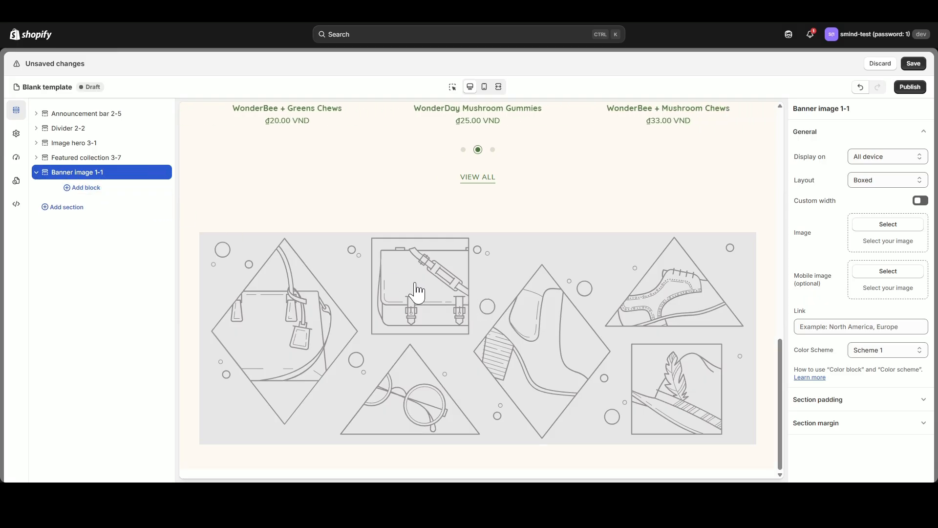
Set the wide "Bundle & Save Up To 30%" picture as the banner image and its portrait version as the mobile image.
click(899, 227)
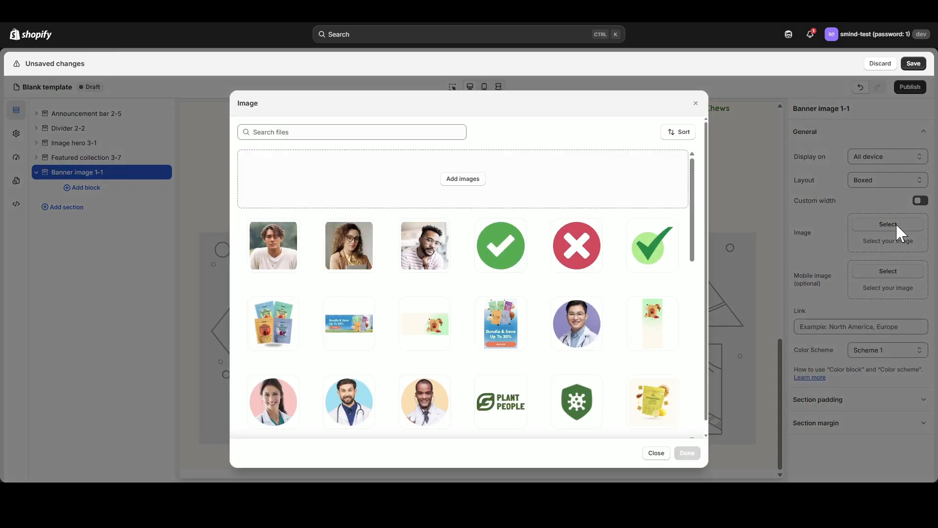
click(344, 330)
click(687, 453)
click(888, 271)
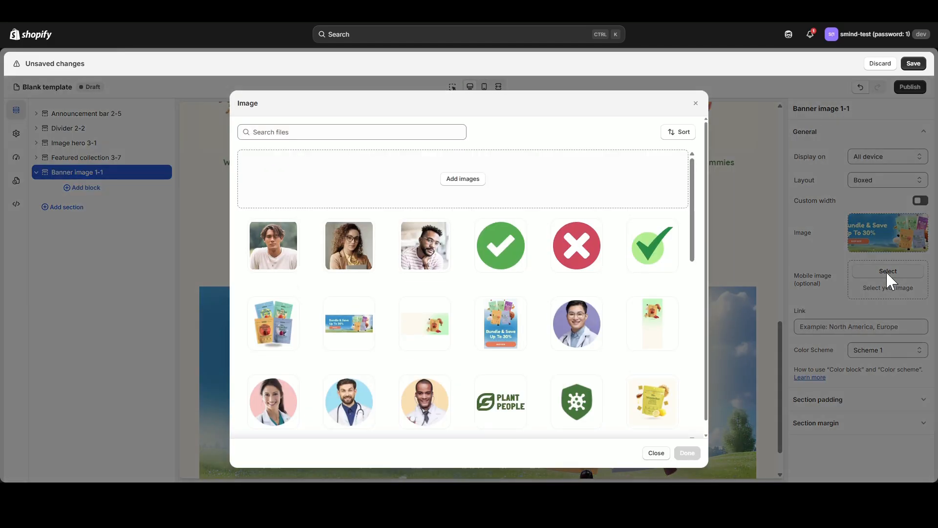
click(517, 325)
click(687, 453)
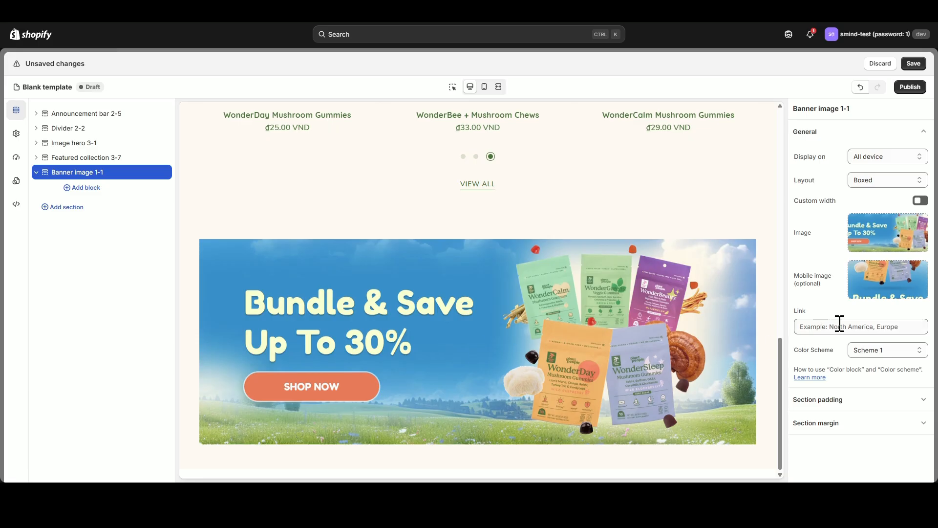
Link the banner image to the store's collections page, /collections.
click(841, 326)
click(842, 326)
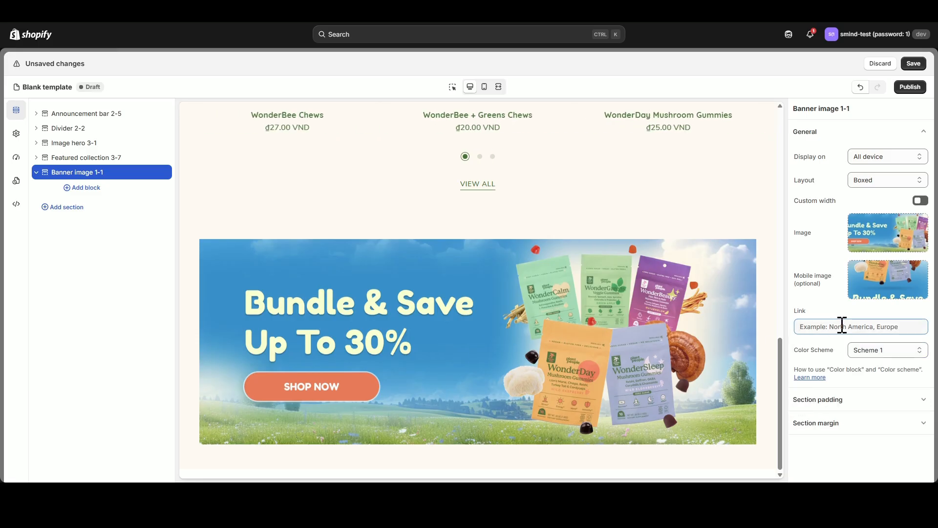
click(842, 327)
click(841, 359)
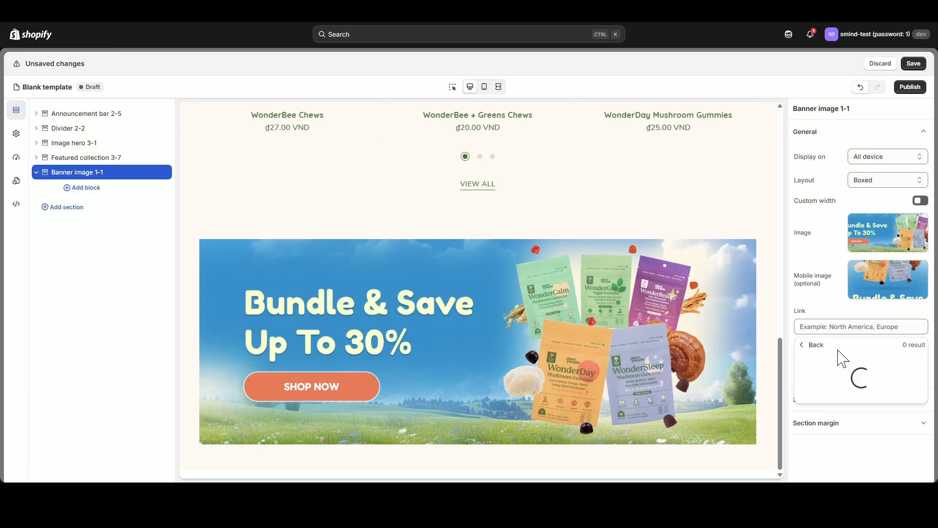
click(830, 106)
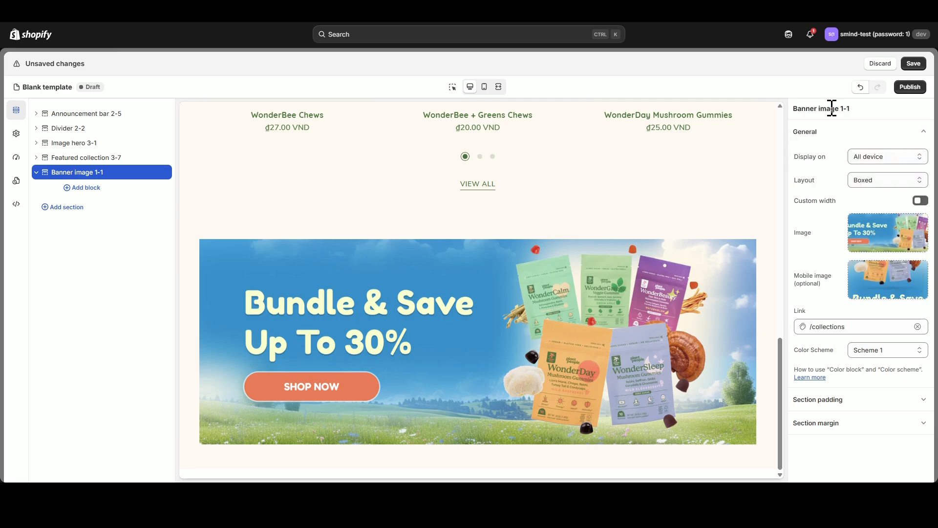
Check the banner image in the mobile preview and return to the desktop preview.
click(485, 87)
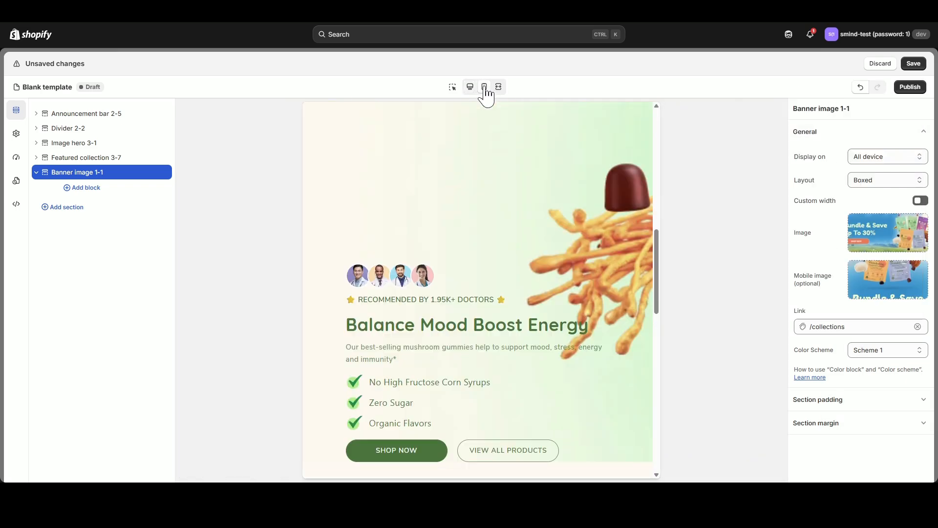
scroll(510, 311, down, 4)
click(470, 87)
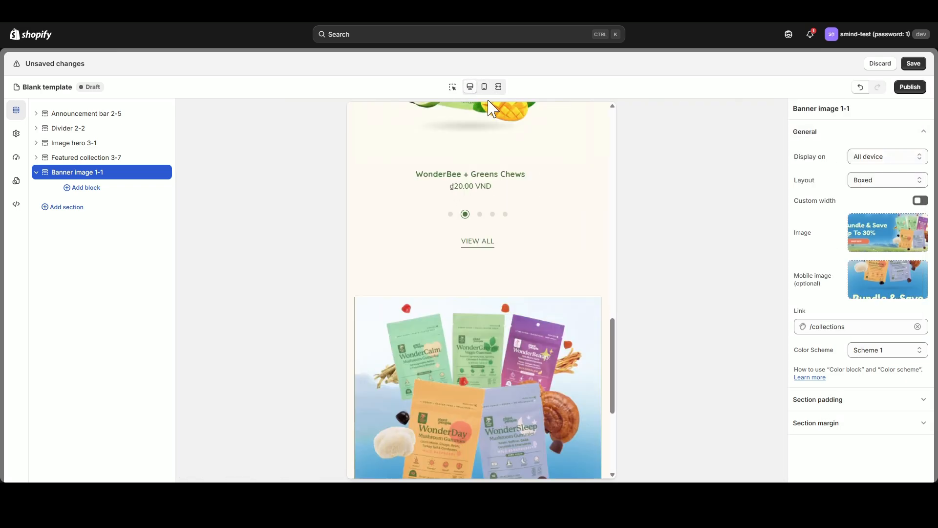
Set the banner section's top padding to 0 px for both desktop and mobile, checking the mobile preview.
click(890, 402)
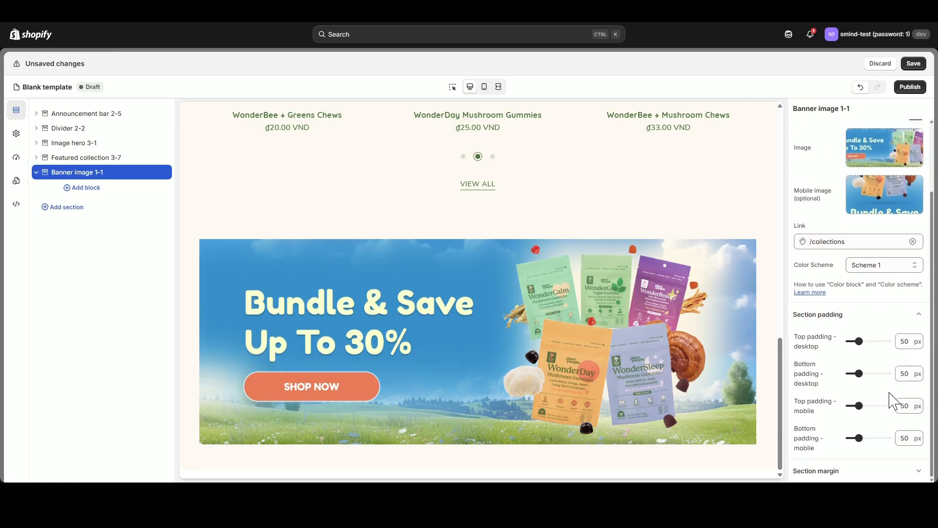
drag(857, 340, 838, 343)
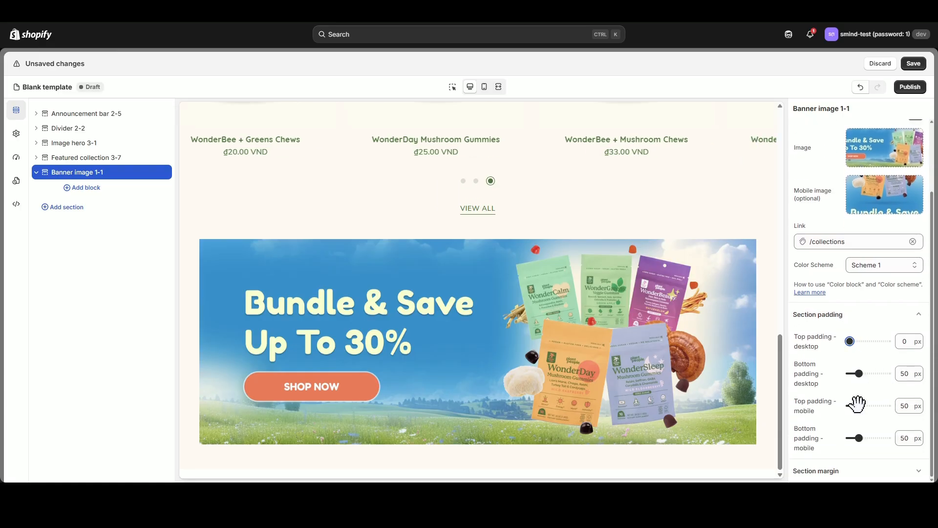
click(484, 87)
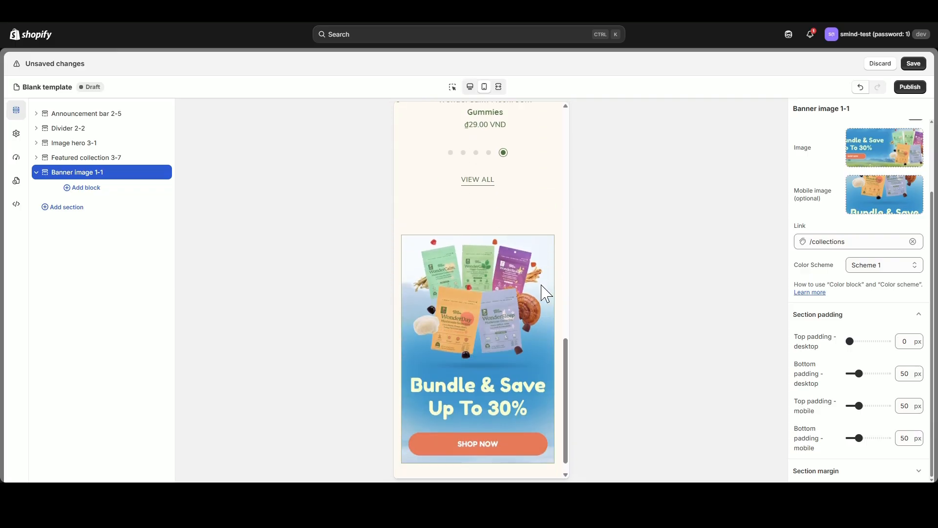
drag(859, 405, 829, 409)
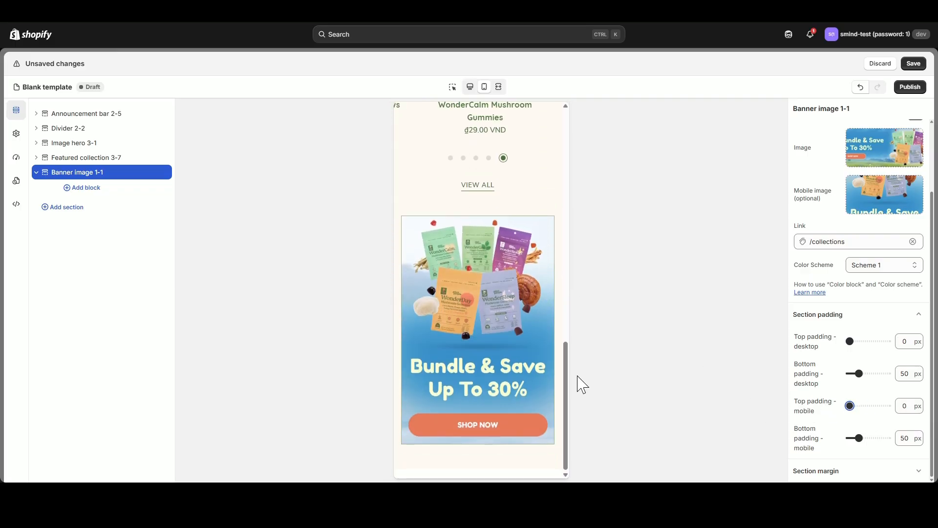
click(470, 87)
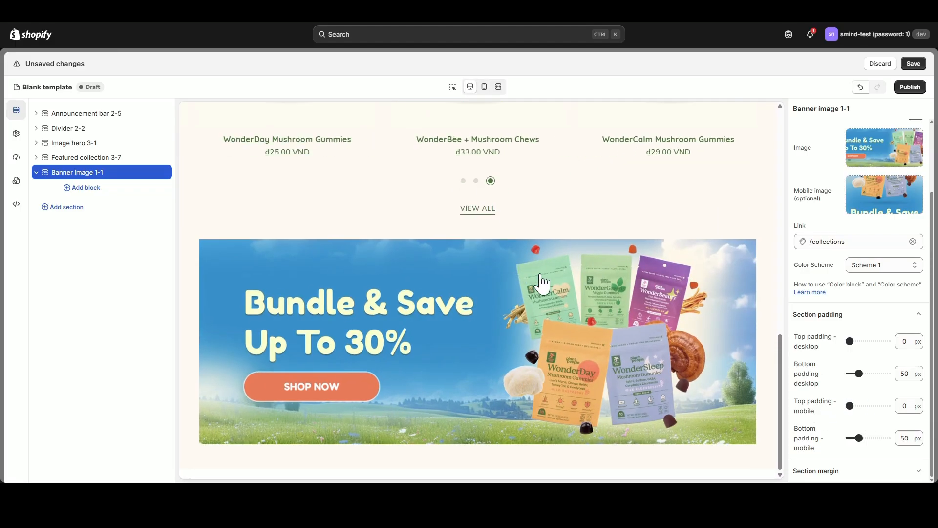
Set the desktop corner radius for media to 20 px in the global styles.
click(17, 134)
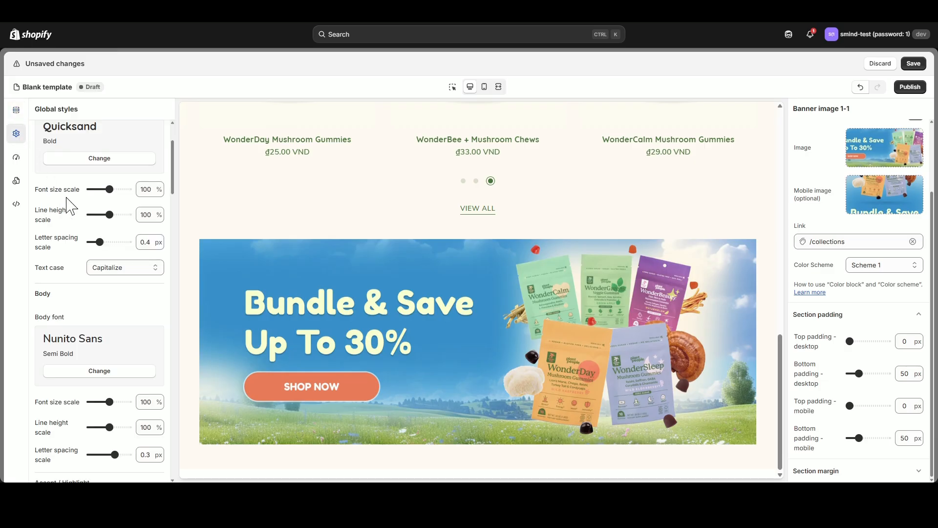
scroll(37, 130, up, 5)
click(157, 164)
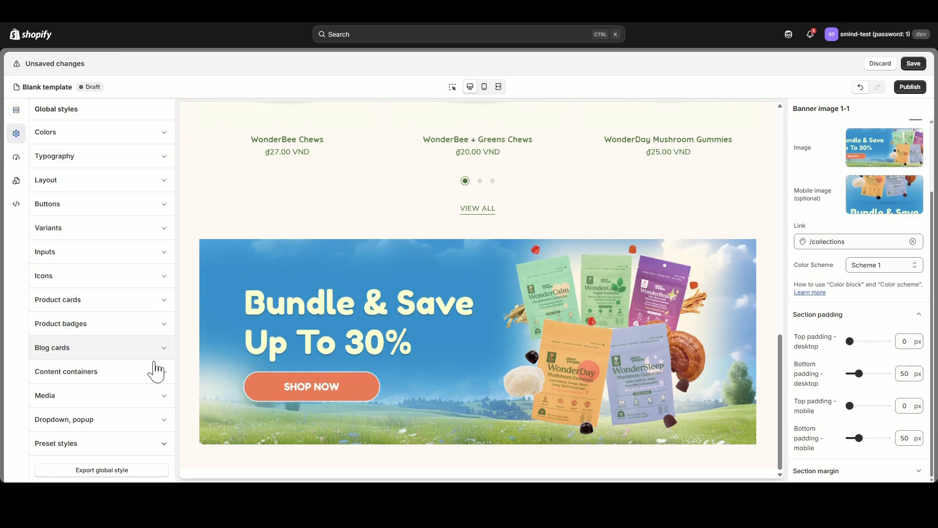
click(170, 398)
scroll(125, 366, down, 5)
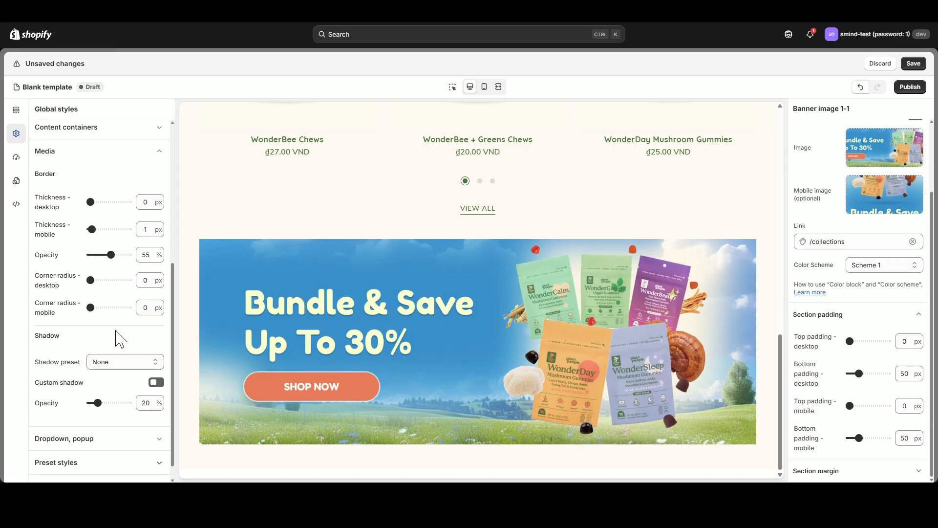
mouse_move(94, 279)
mouse_down()
mouse_move(129, 279)
mouse_move(100, 279)
mouse_up()
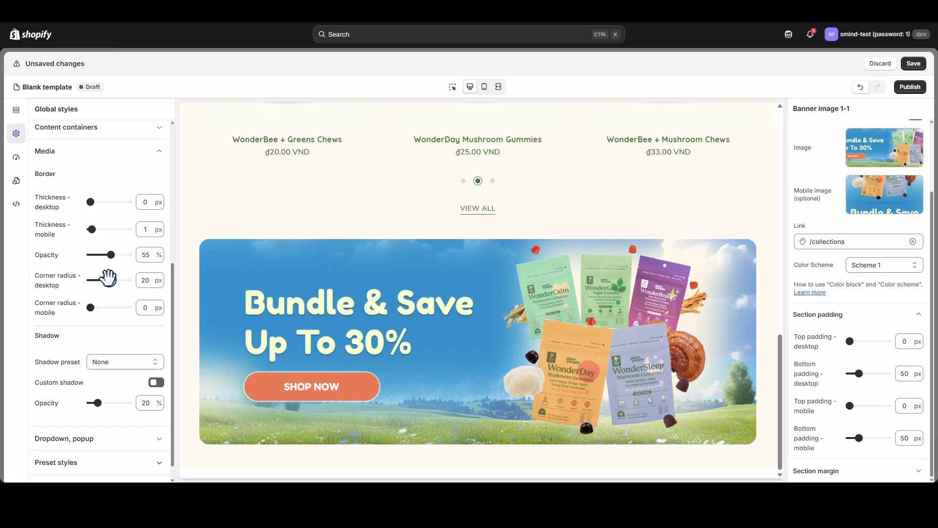
Set the media border's mobile thickness to 0 px and mobile corner radius to 18 px, checking the banner in the mobile preview.
click(484, 87)
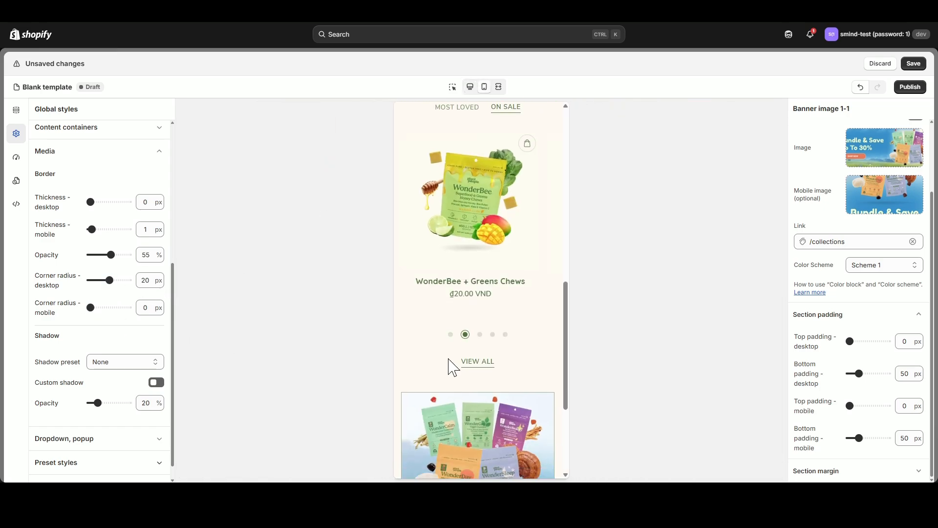
scroll(448, 359, down, 4)
drag(92, 230, 73, 228)
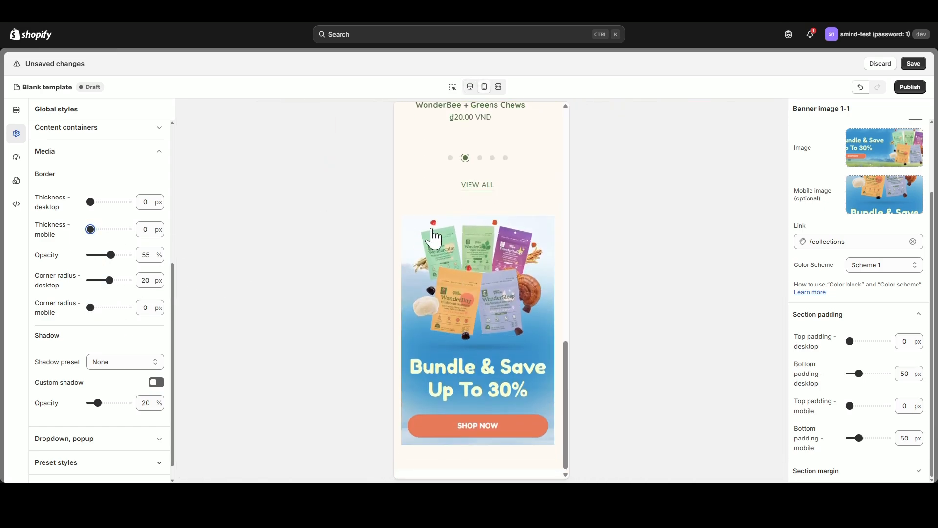
drag(90, 308, 107, 307)
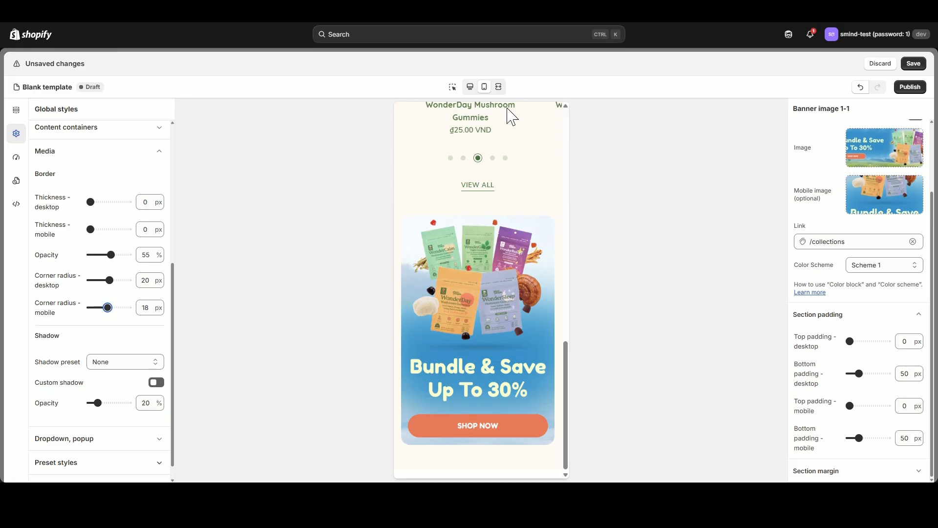
click(470, 88)
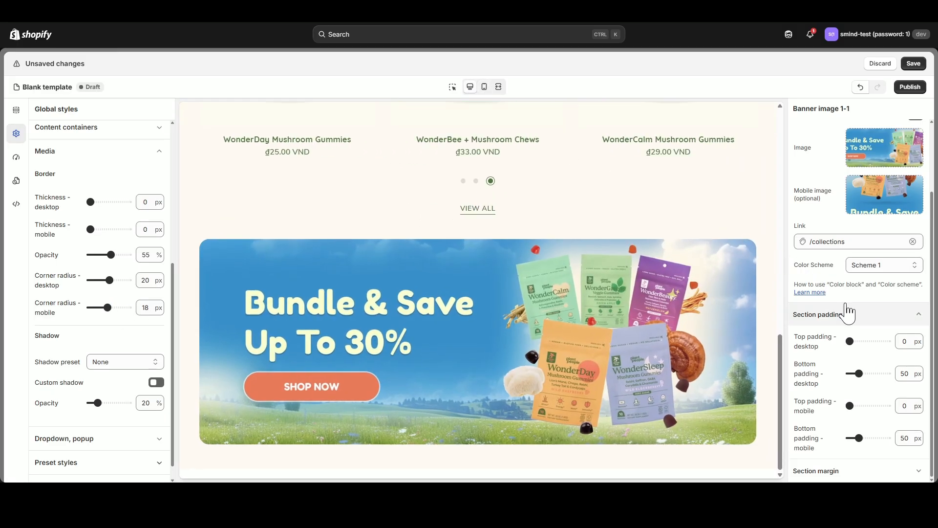
Enable a custom width for the banner image section and set its section width to 860 px.
scroll(849, 313, up, 2)
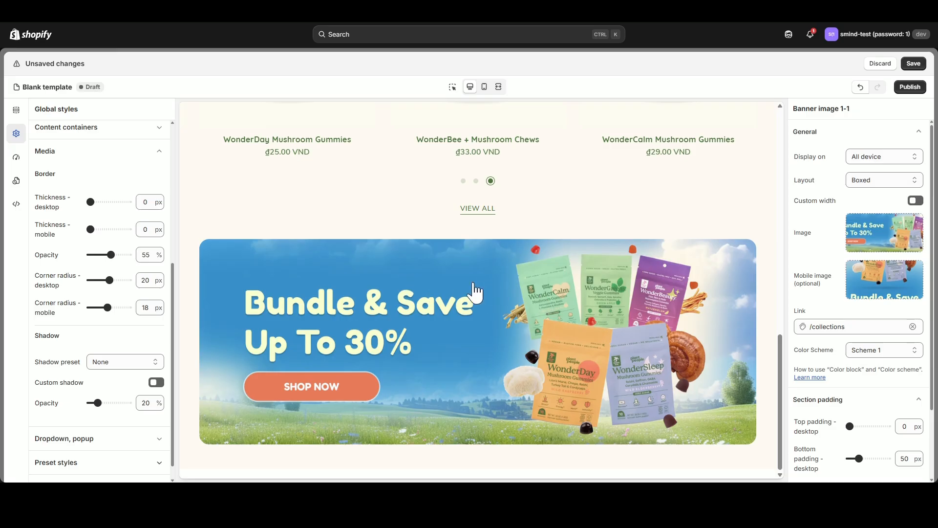
click(922, 205)
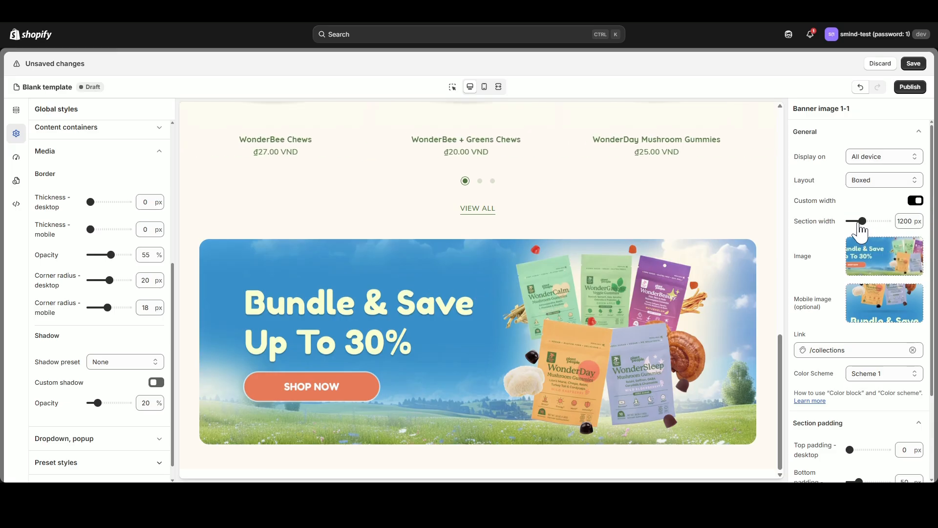
drag(861, 221, 850, 221)
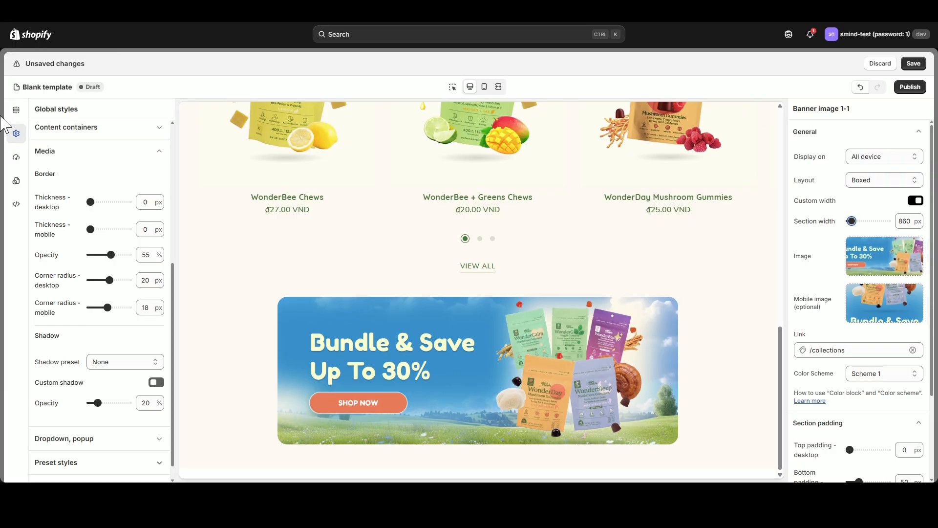
Add the "Special Features Product" features section below the banner image and delete its Color block.
click(16, 110)
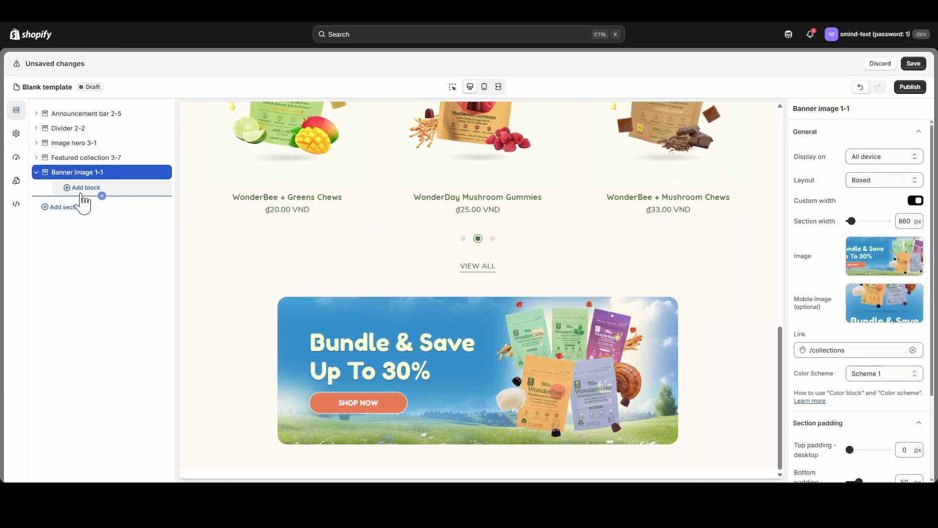
click(36, 172)
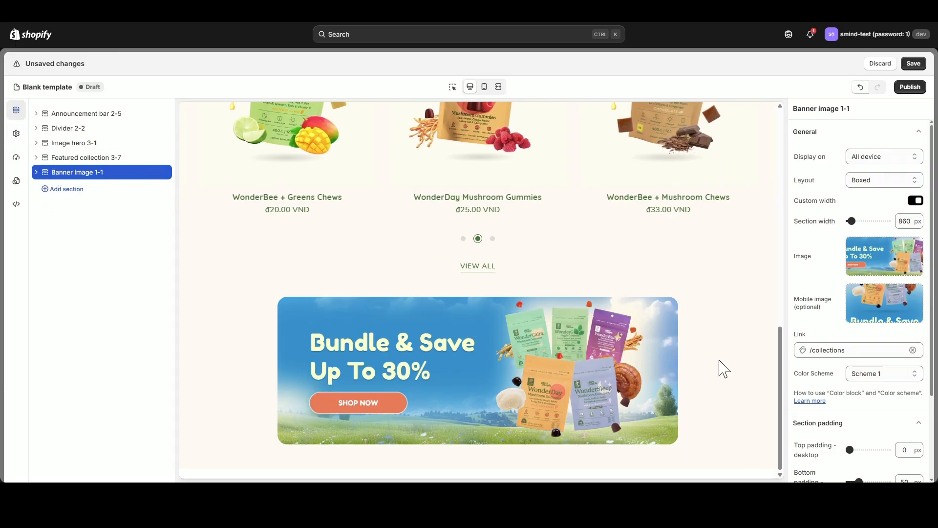
click(67, 191)
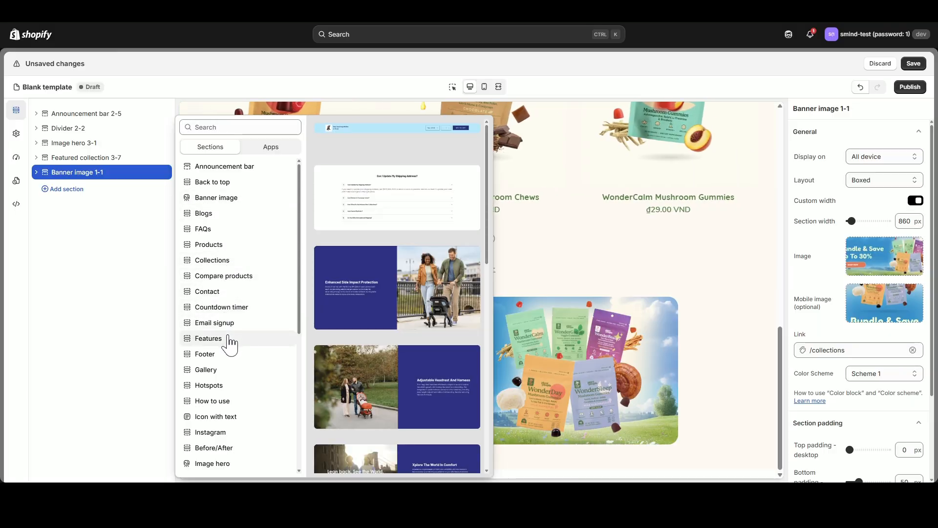
mouse_move(229, 342)
scroll(425, 366, down, 6)
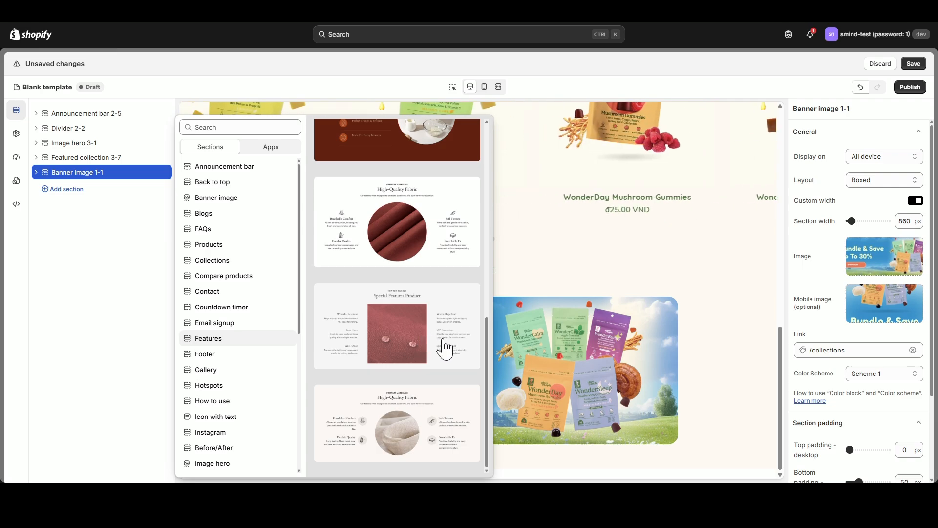
click(446, 345)
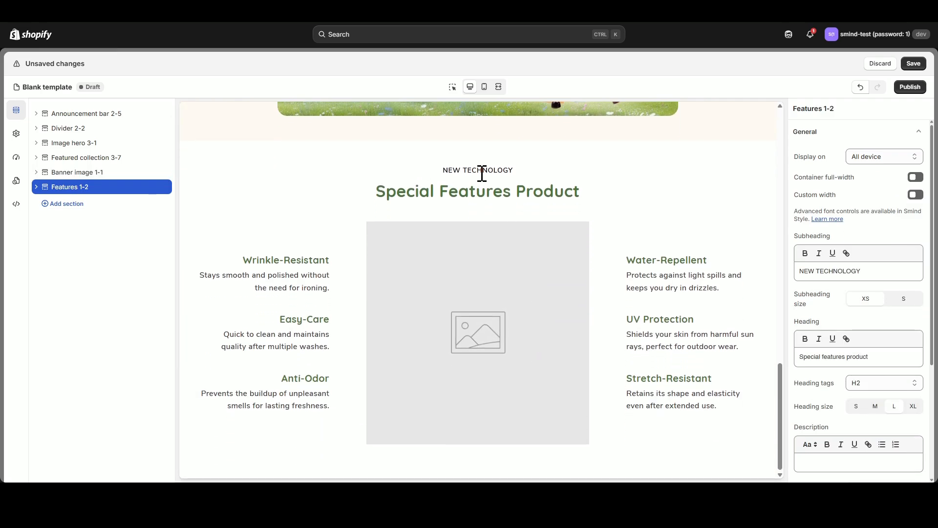
click(36, 188)
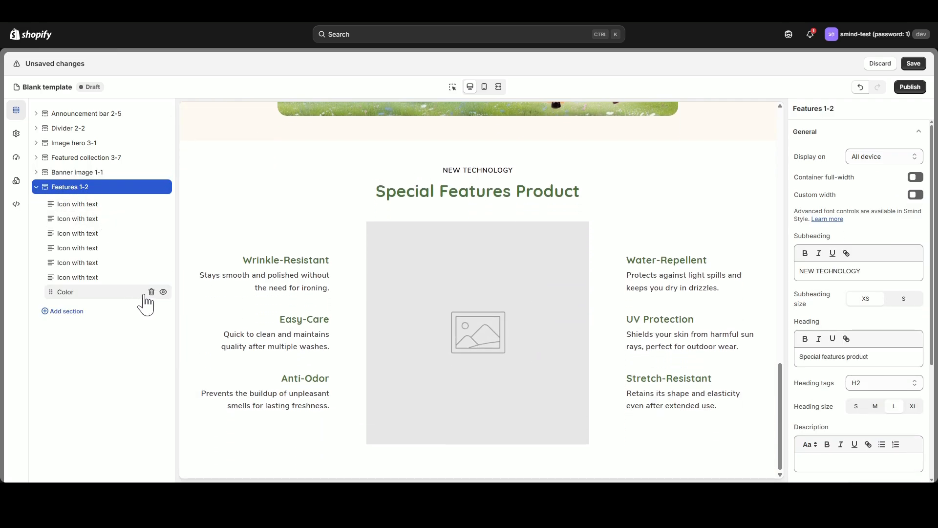
click(152, 291)
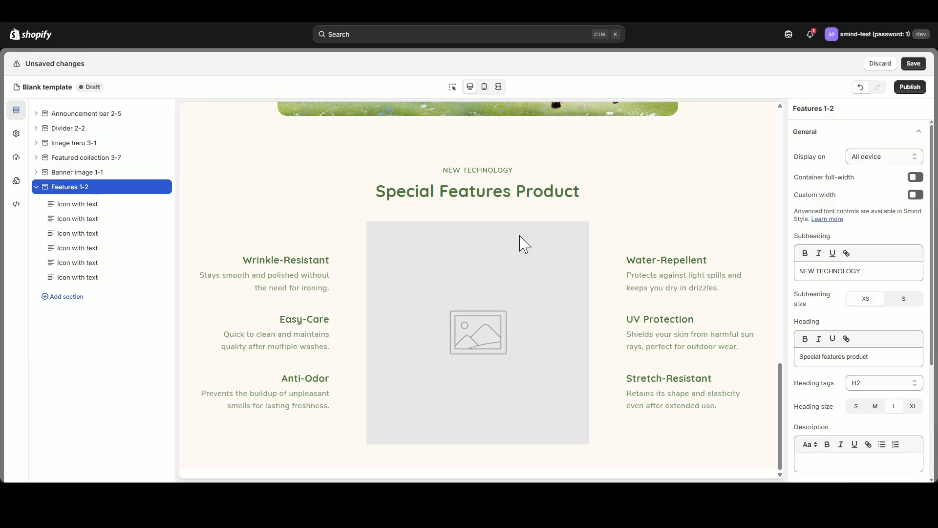
Set the features section's heading to "Always and Nevers" in size XL and clear its subheading.
triple_click(873, 360)
text(Always and Nevers)
drag(864, 271, 744, 272)
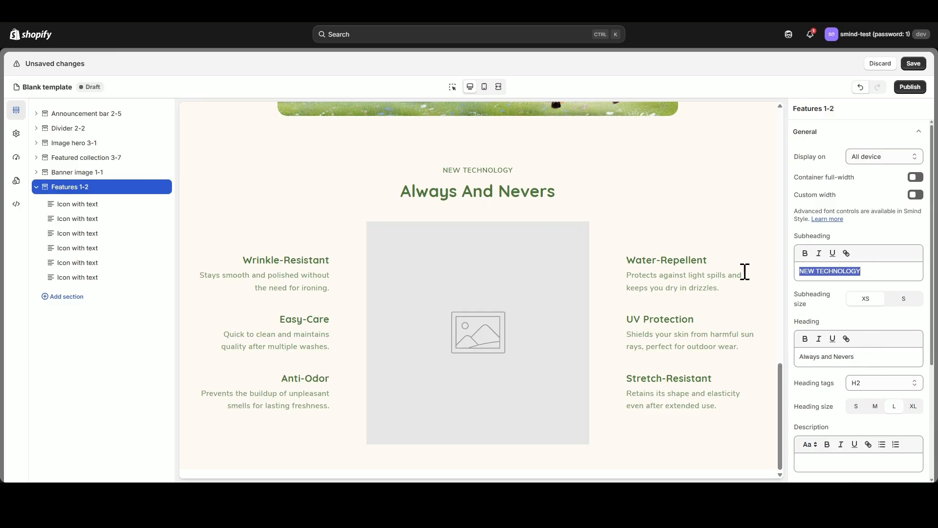
key(BackSpace)
click(910, 407)
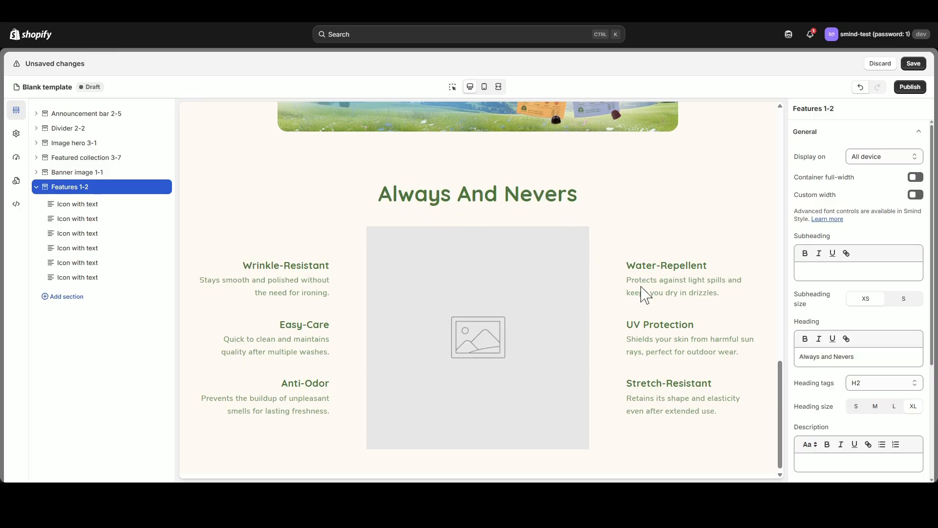
Try description size L and right heading alignment in the features section, restoring size M and center alignment.
scroll(875, 345, down, 3)
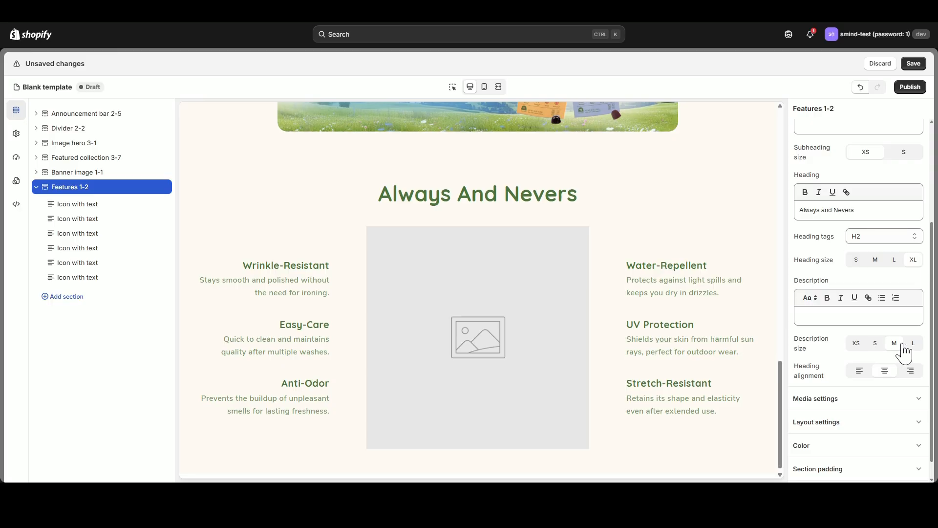
click(913, 344)
click(895, 344)
click(911, 372)
click(887, 373)
scroll(887, 381, up, 3)
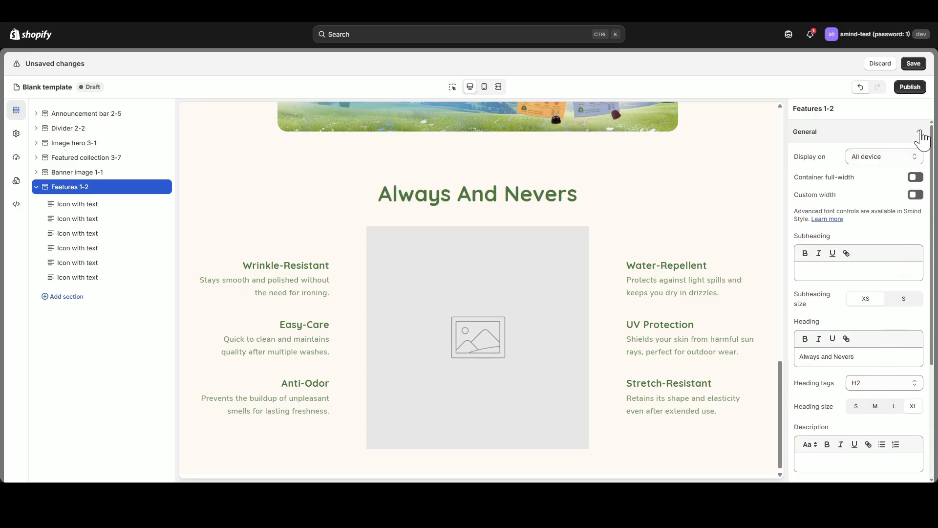
Use the picture of the four product pouches as the features section's image, with desktop media width M.
click(917, 131)
click(914, 156)
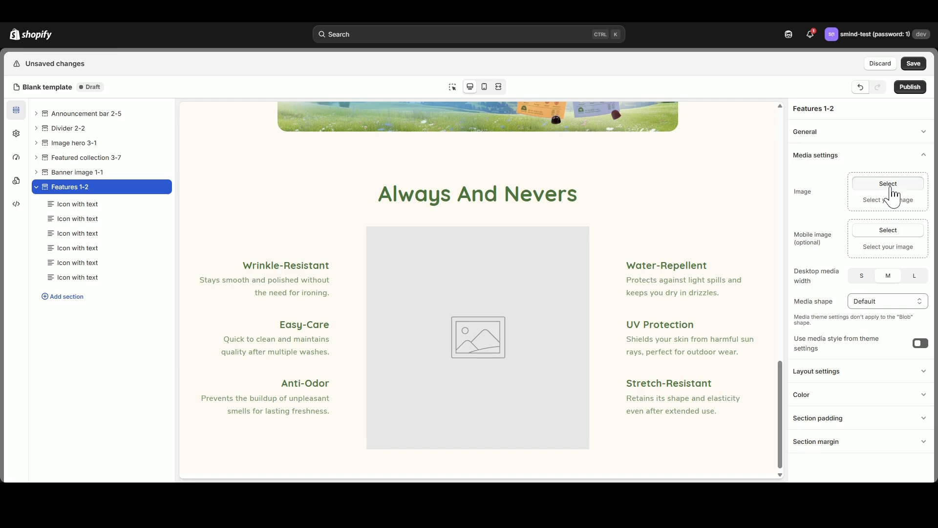
click(875, 184)
click(272, 318)
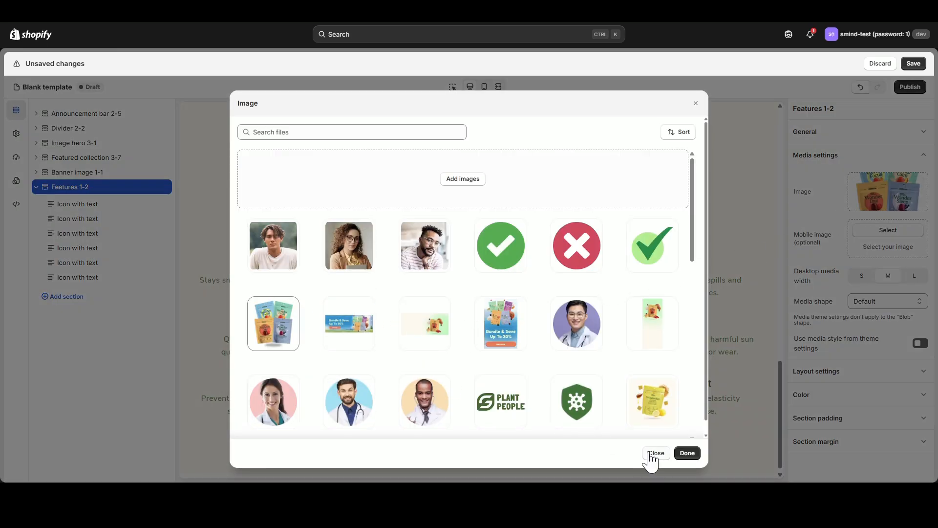
click(689, 454)
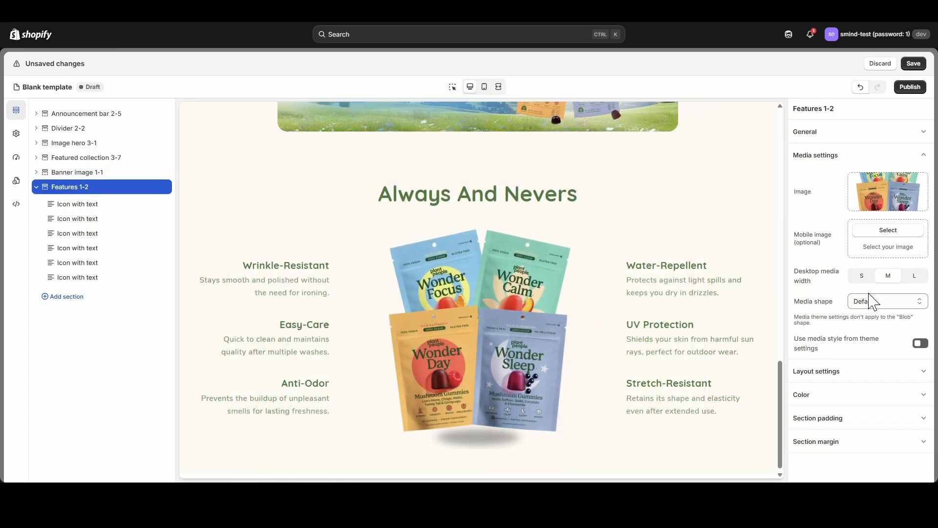
click(914, 276)
click(888, 276)
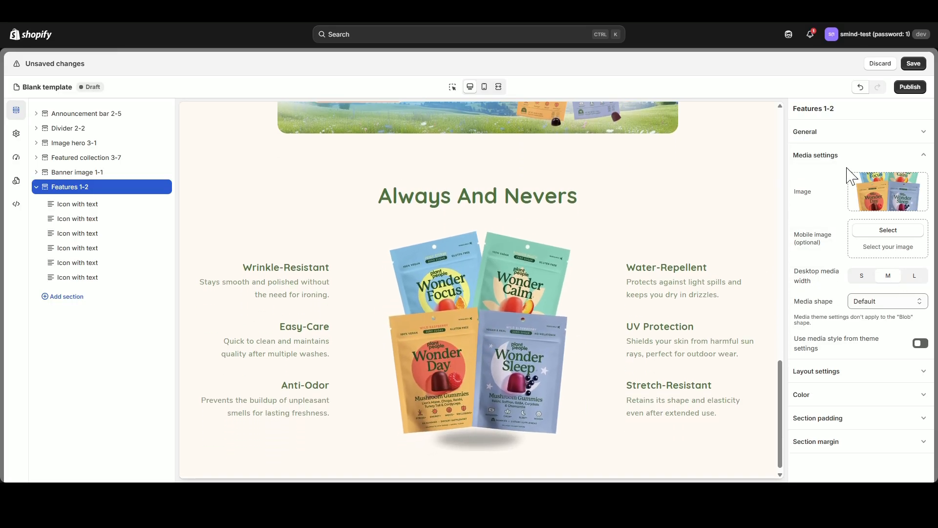
click(846, 159)
click(845, 181)
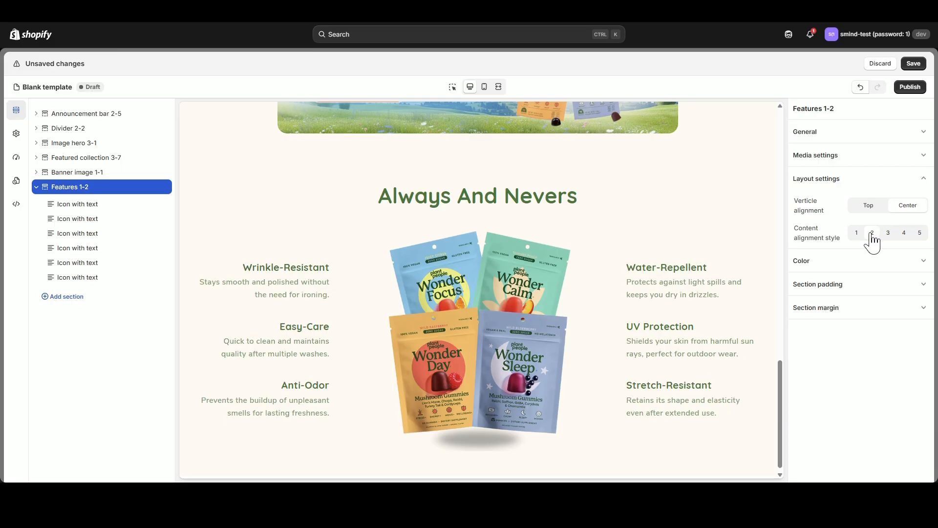
click(841, 178)
click(845, 205)
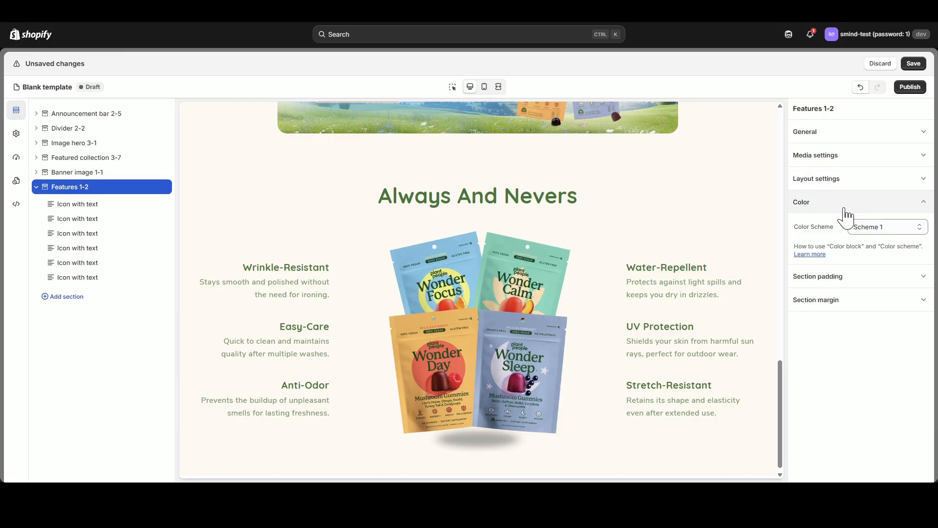
click(845, 207)
Set the features section's top padding to 0 px for both desktop and mobile, checking the mobile preview.
click(846, 226)
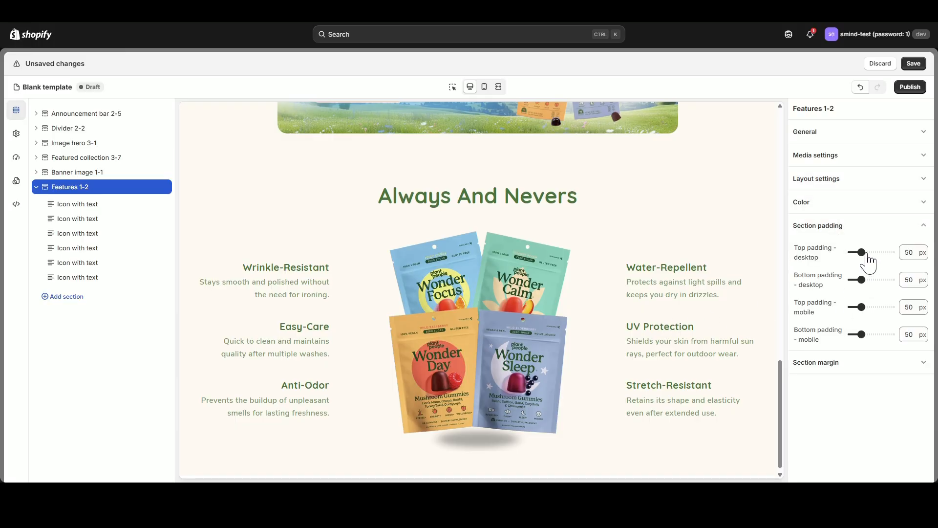
drag(862, 252, 847, 251)
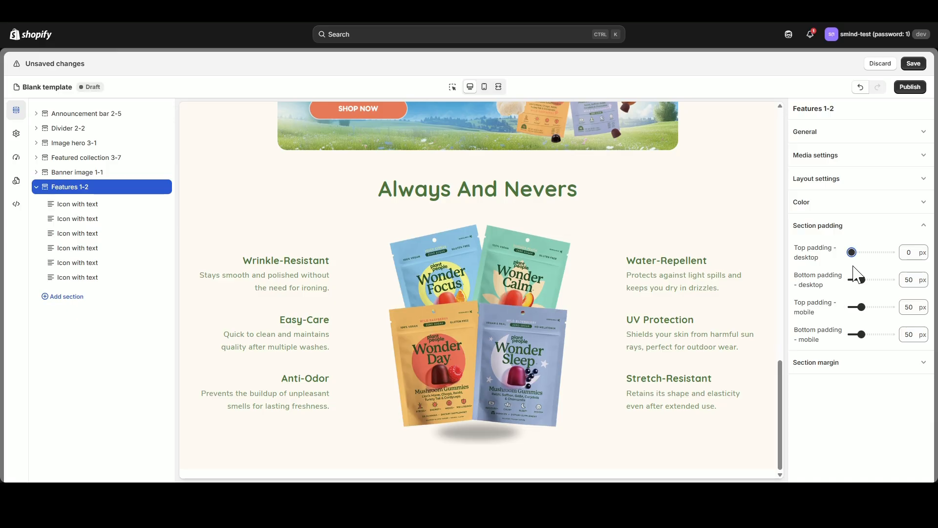
click(485, 86)
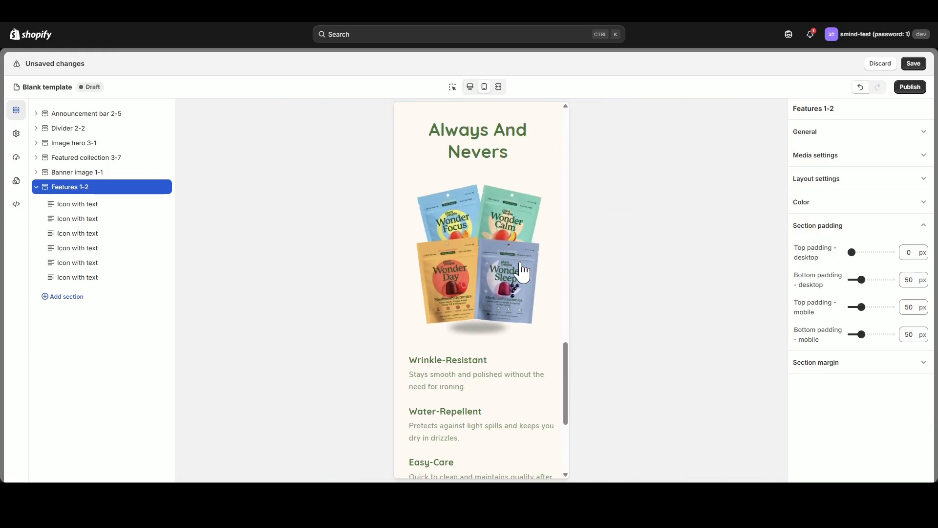
drag(861, 307, 853, 307)
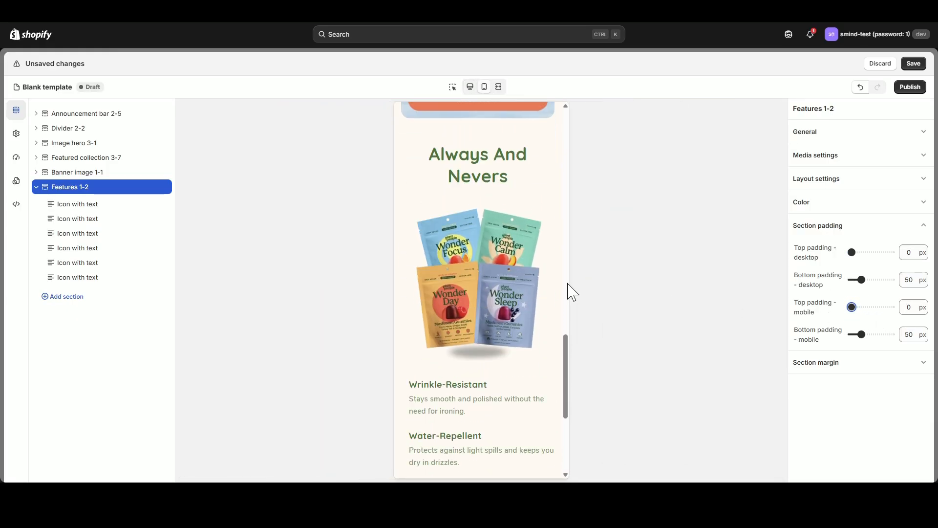
scroll(469, 272, up, 3)
click(470, 86)
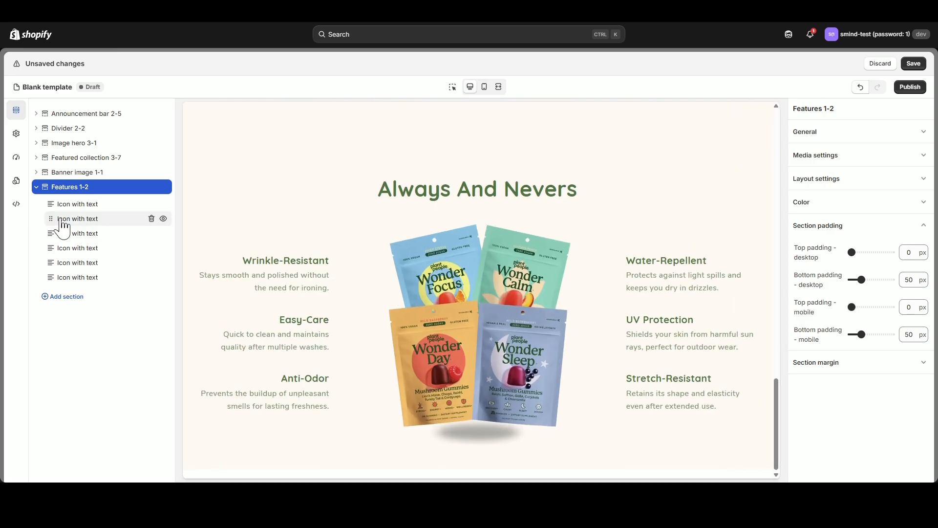
Set the green circle checkmark image as the icon of the features section's first icon-with-text block.
click(69, 204)
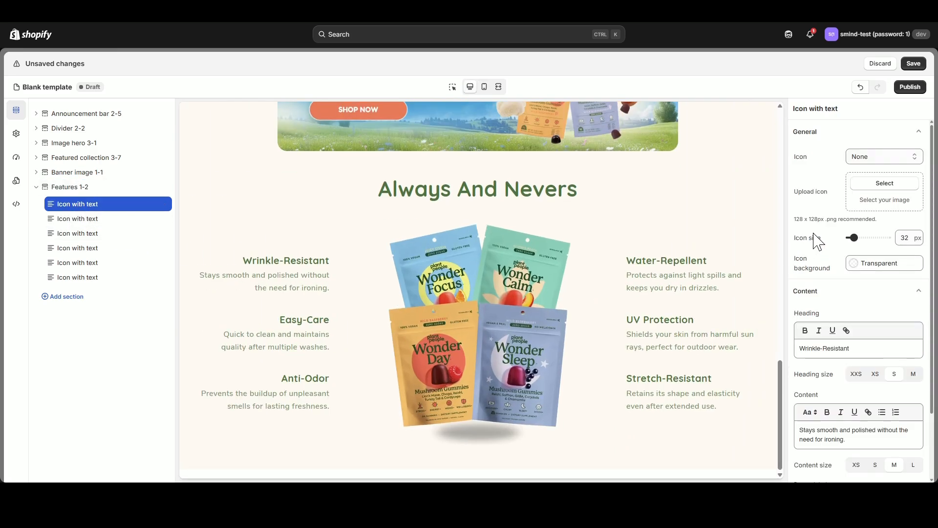
click(885, 185)
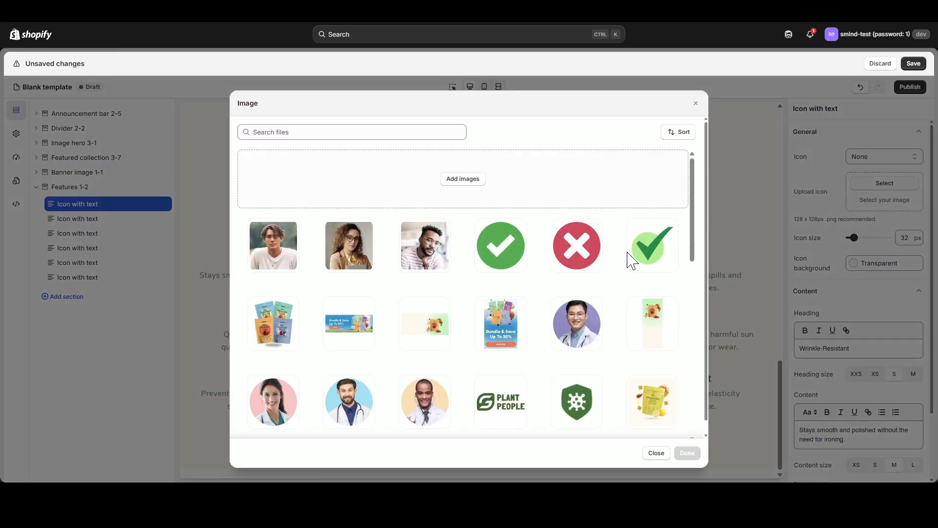
click(508, 252)
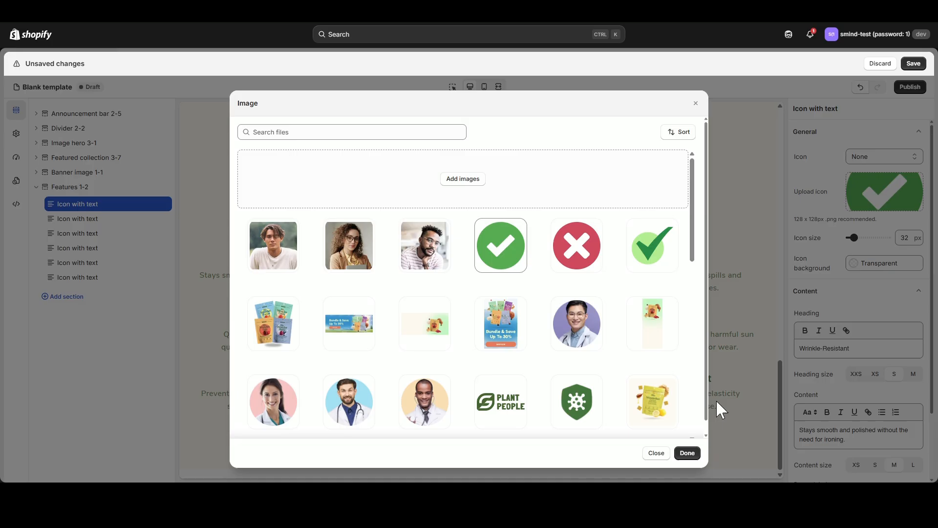
click(688, 453)
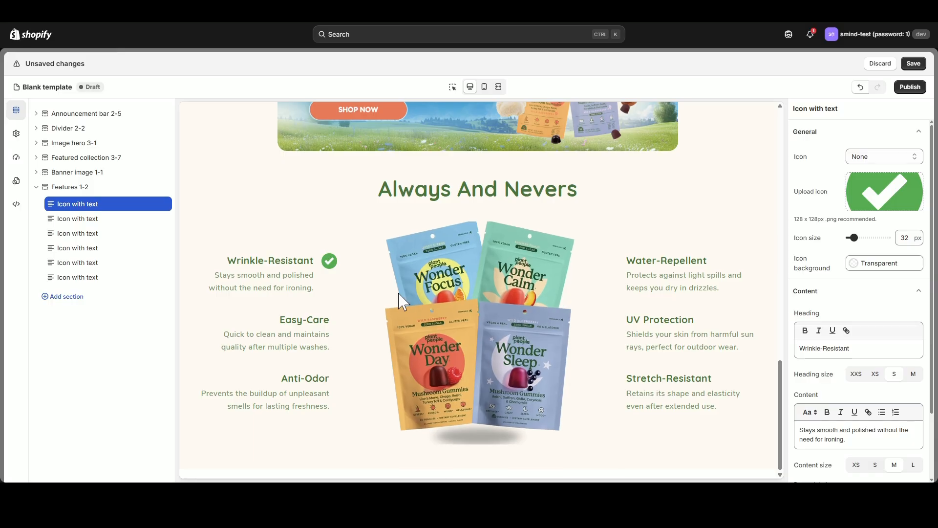
Set the first icon-with-text block's heading to "Sugar-Free, Vegan" and clear its content text.
drag(873, 347, 779, 341)
text(Sugar-Free, Vegan)
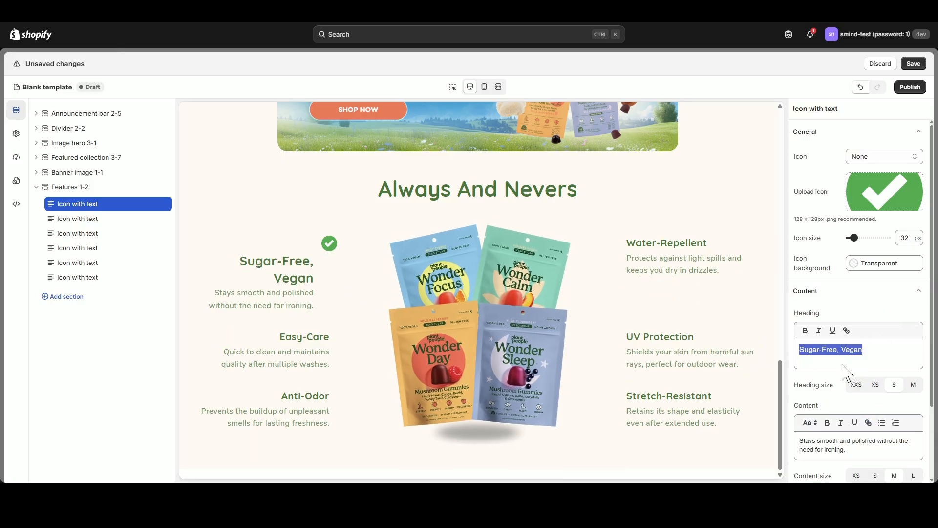
text(Sugar-Free, Vegan)
drag(860, 440, 775, 436)
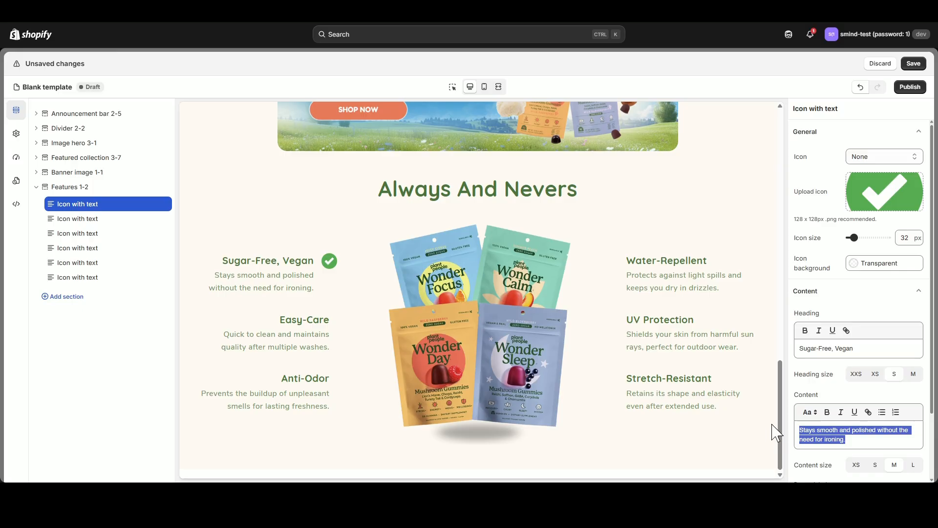
key(BackSpace)
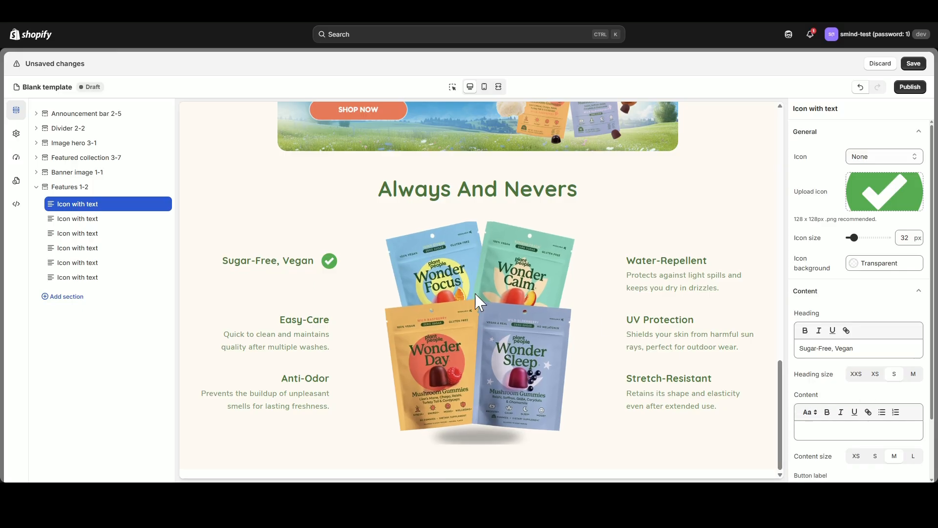
Give the second icon-with-text block the red cross icon and the heading "Food Dyes, Dextrose", with no content text.
click(103, 220)
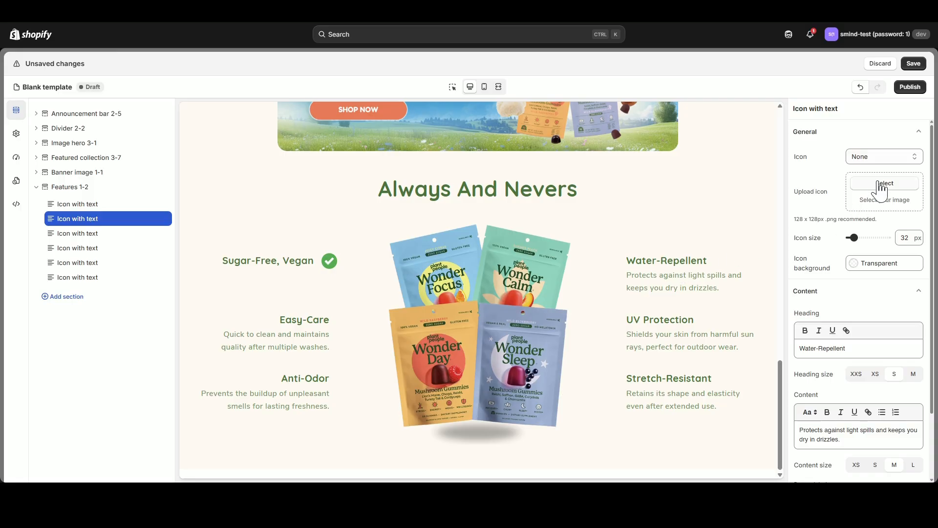
click(885, 183)
click(579, 246)
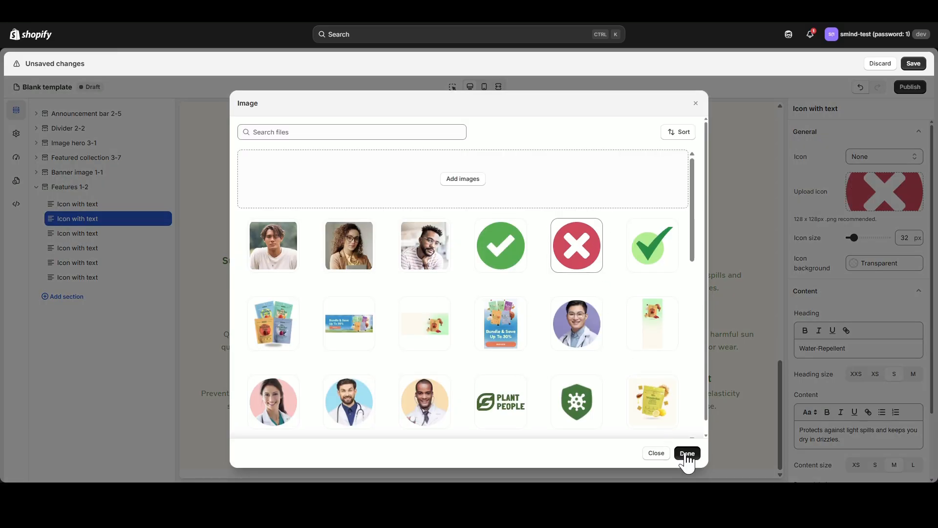
click(687, 453)
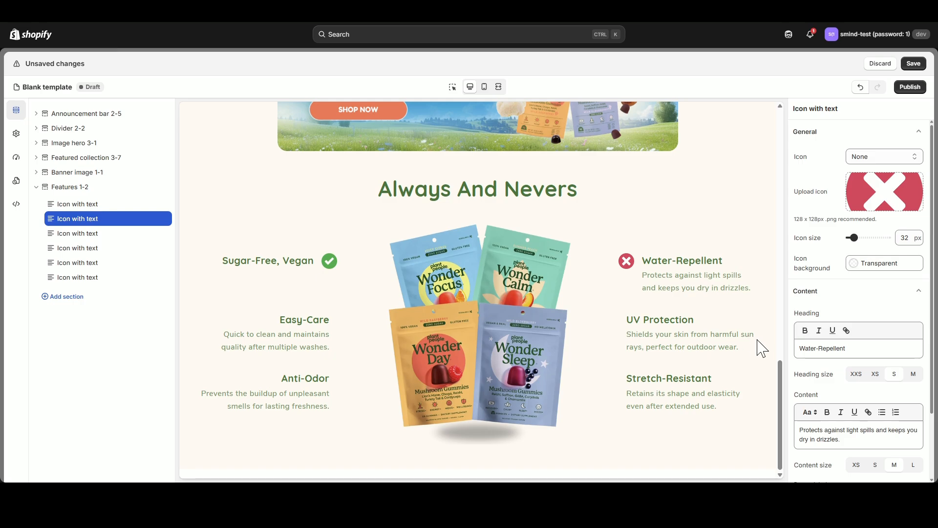
drag(863, 352, 806, 352)
text(Food Dyes, Dextrose)
triple_click(853, 440)
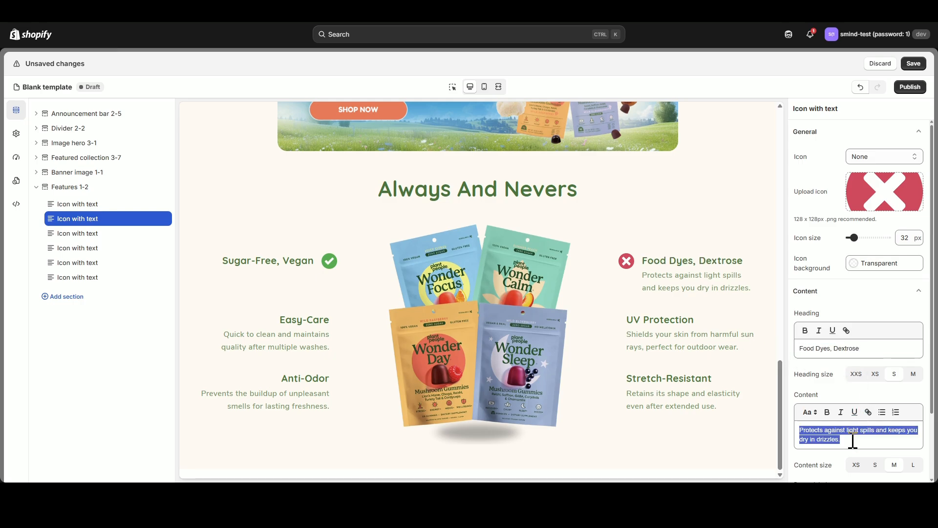
key(BackSpace)
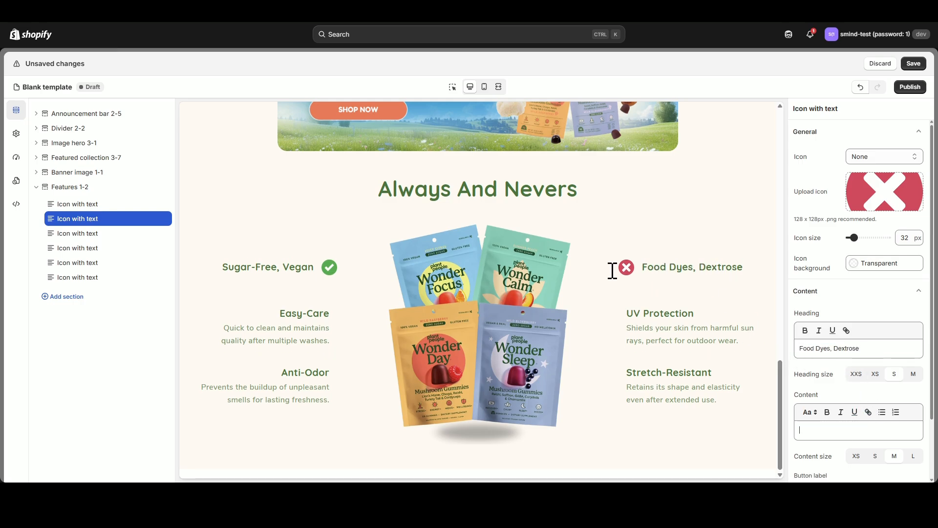
Give the third icon-with-text block the green circle checkmark icon and the heading "Gluten Free", with no content text.
click(94, 236)
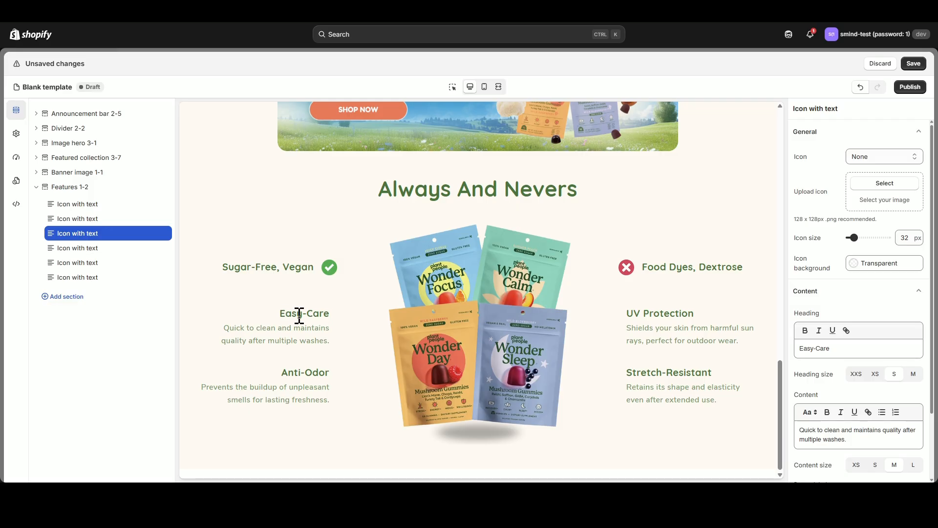
click(879, 183)
click(499, 242)
click(685, 452)
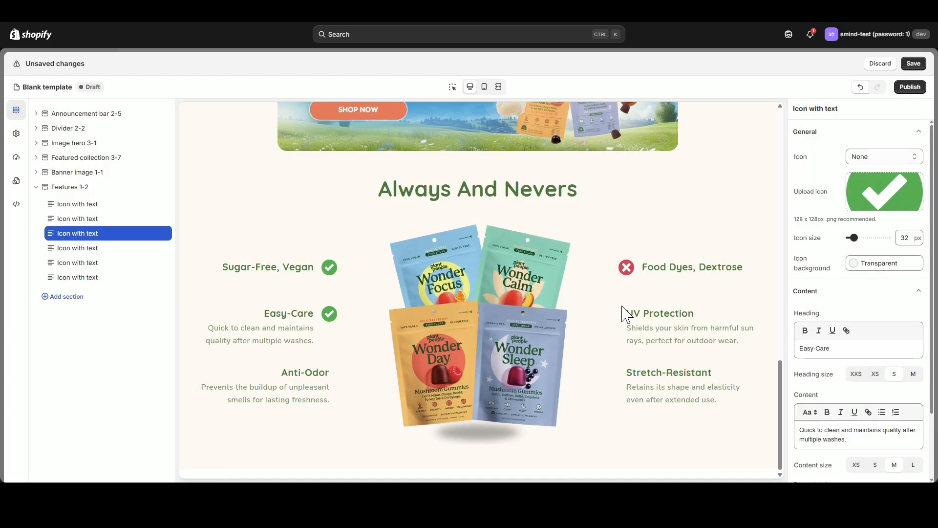
triple_click(860, 350)
text(Gluten Free)
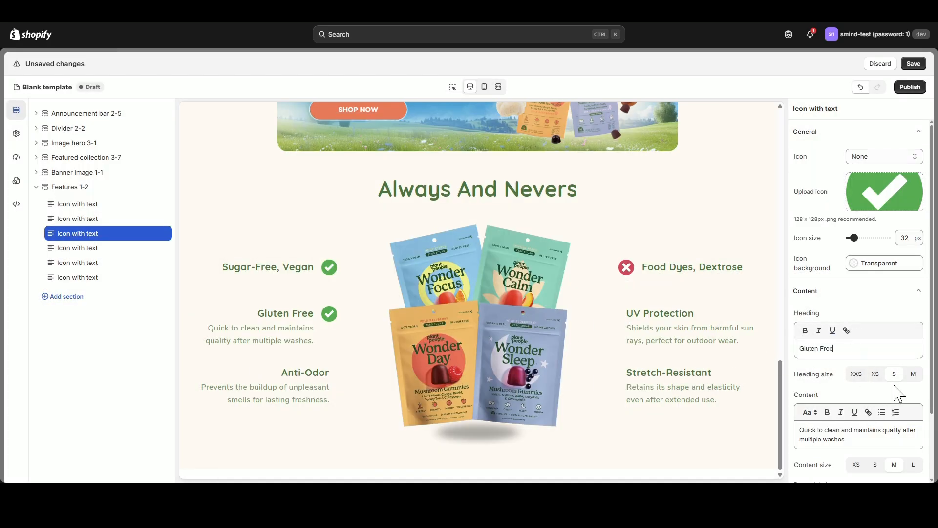
triple_click(886, 430)
key(BackSpace)
Give the fourth icon-with-text block the red cross icon and the heading "Gums, Corn Syrup", with no content text.
click(103, 249)
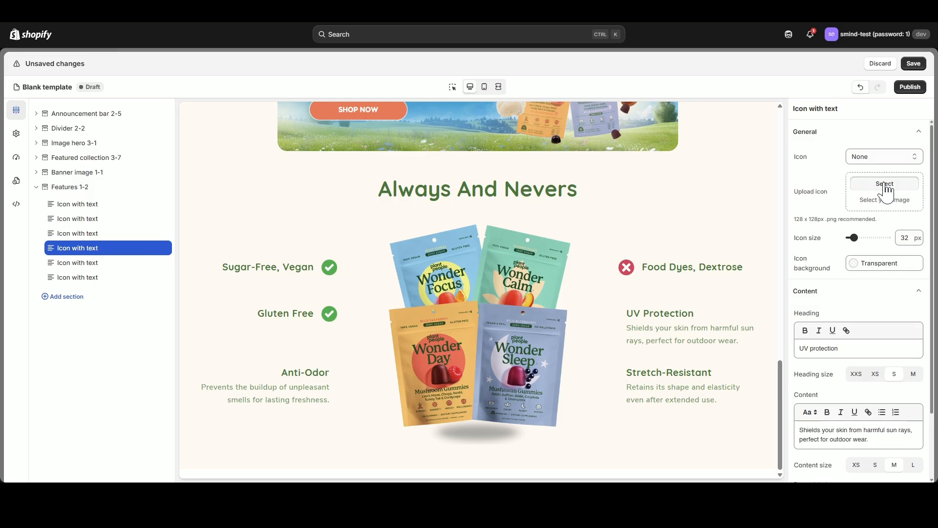
click(884, 183)
click(575, 244)
click(687, 451)
triple_click(826, 348)
text(Gums, Corn Syrup)
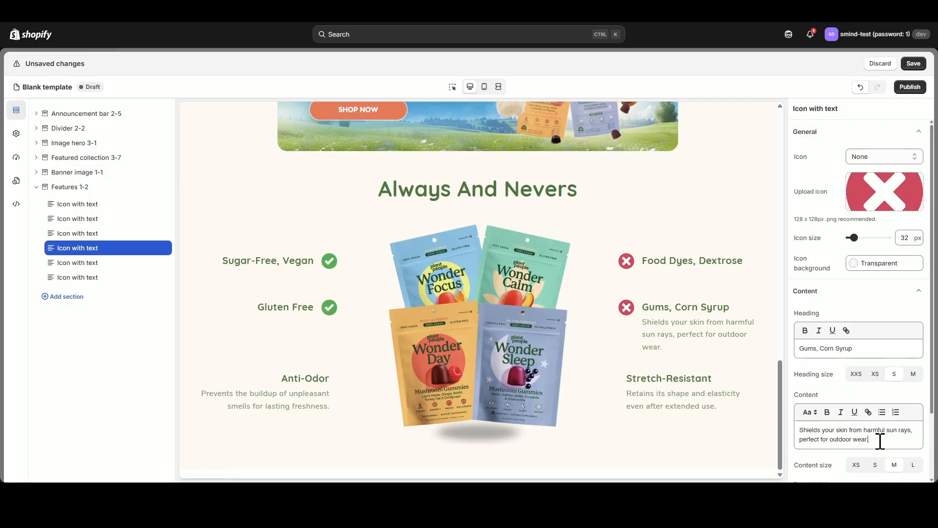
triple_click(879, 436)
key(BackSpace)
Give the fifth icon-with-text block the green circle checkmark icon and the heading "Plant-Based, Delicious", with no content text.
click(78, 263)
click(897, 187)
click(498, 245)
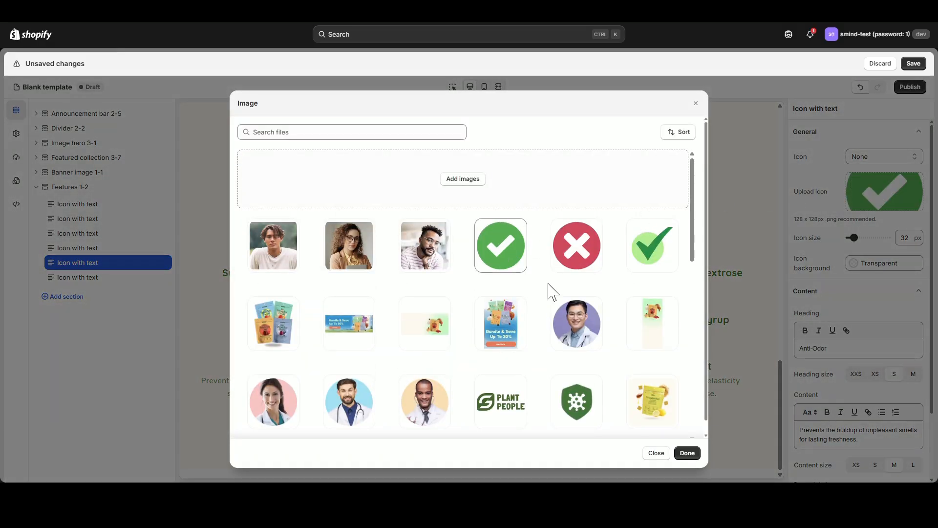
click(686, 451)
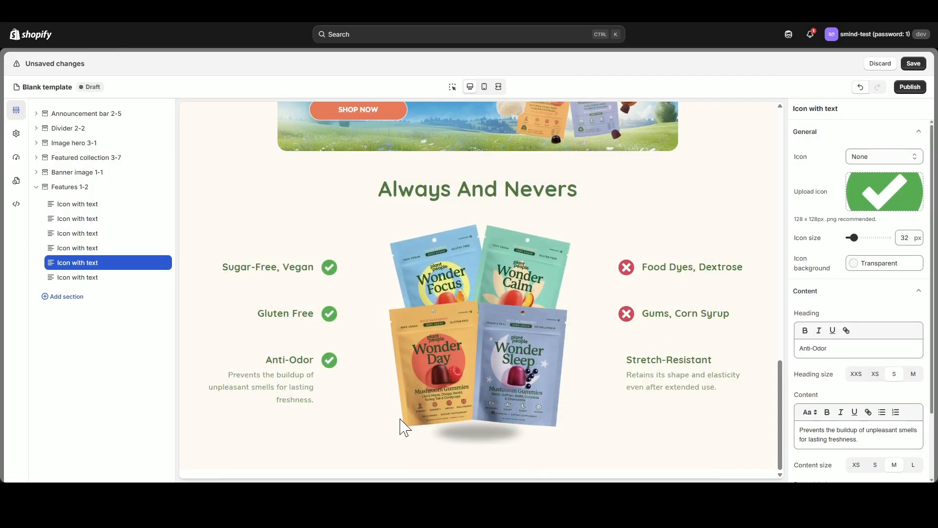
triple_click(863, 348)
text(Plant-Based, Delicious)
triple_click(855, 437)
key(BackSpace)
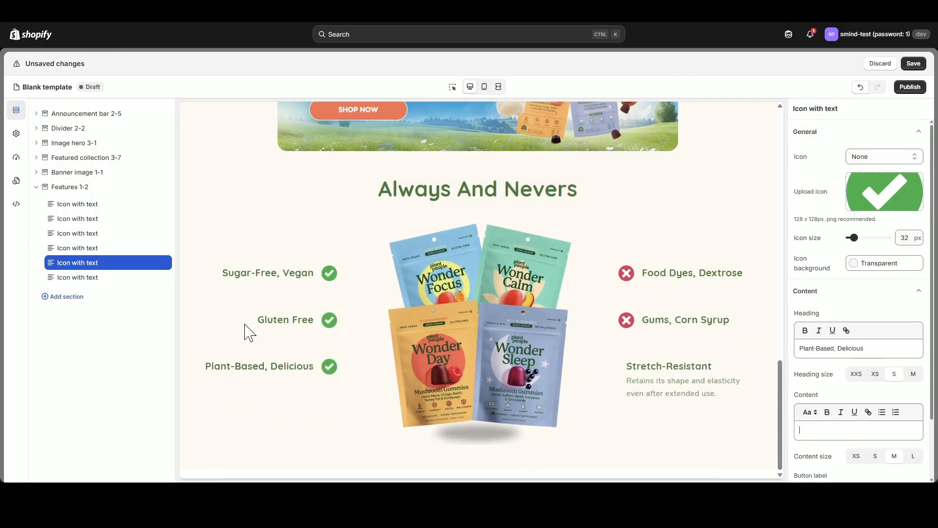
Give the sixth icon-with-text block the red cross icon and the heading "Sucrose, Erythritol", with no content text.
click(79, 277)
click(880, 192)
click(577, 245)
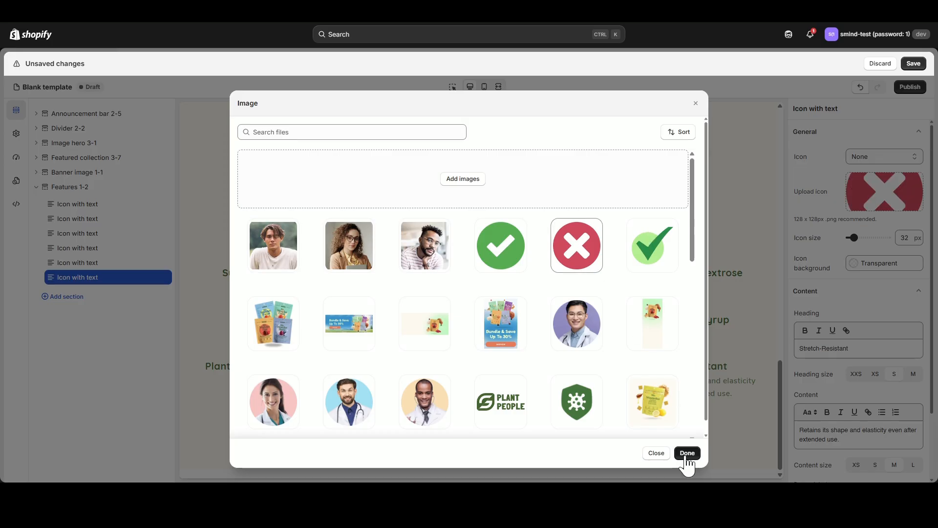
click(687, 453)
triple_click(843, 349)
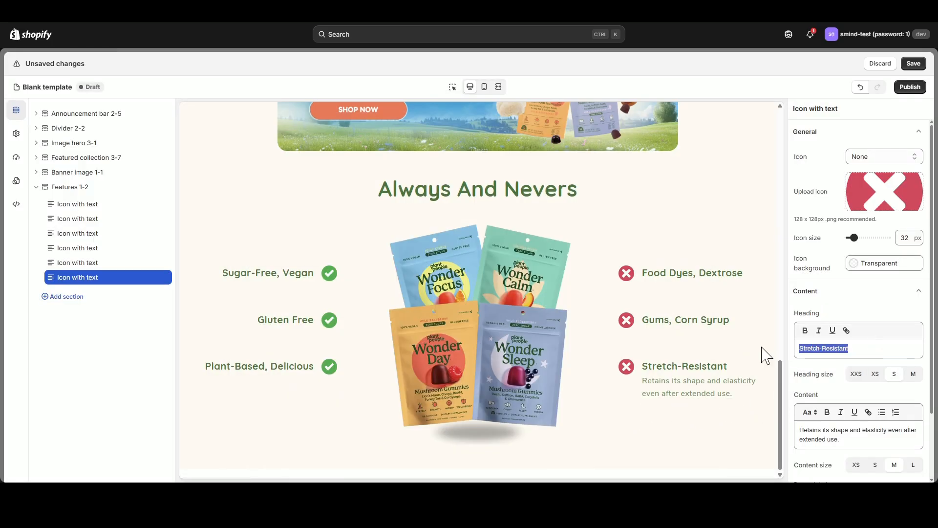
text(Sucrose, Erythritol)
triple_click(853, 437)
key(BackSpace)
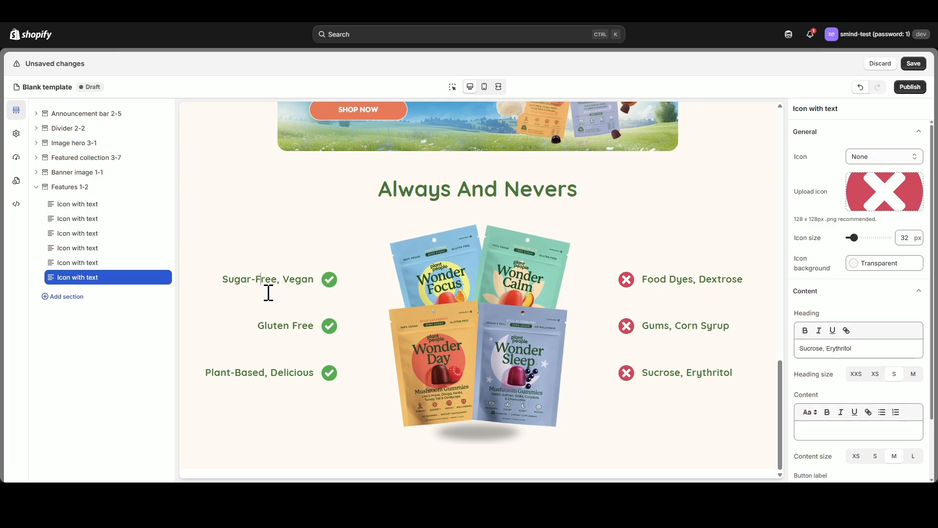
drag(268, 293, 324, 371)
Add the "Brightening Lives, One Light At A Time" testimonial section from Social Proof/Trust below the features section and remove its Color block.
click(36, 187)
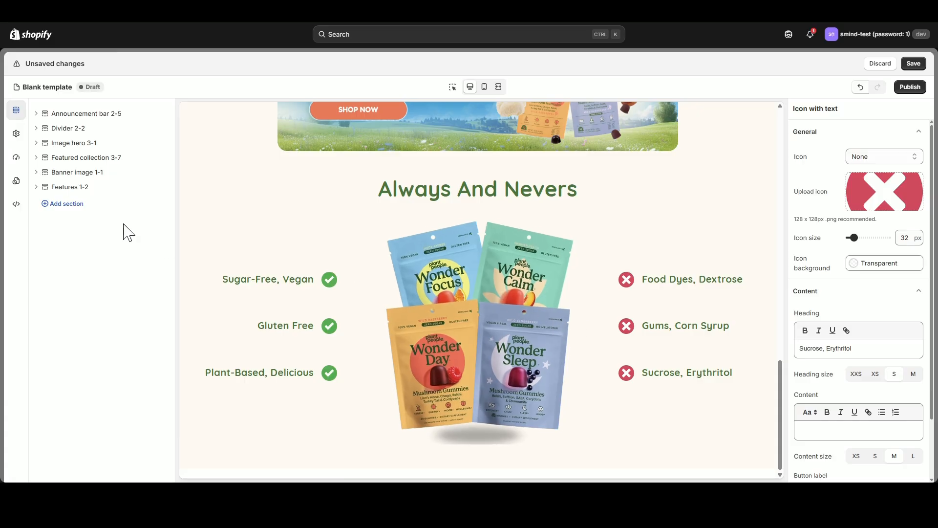
click(67, 204)
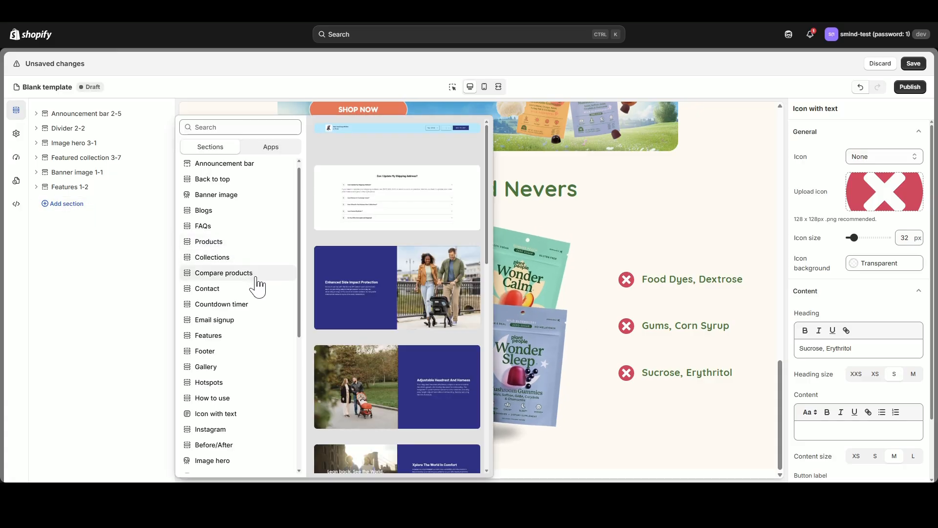
scroll(255, 288, down, 5)
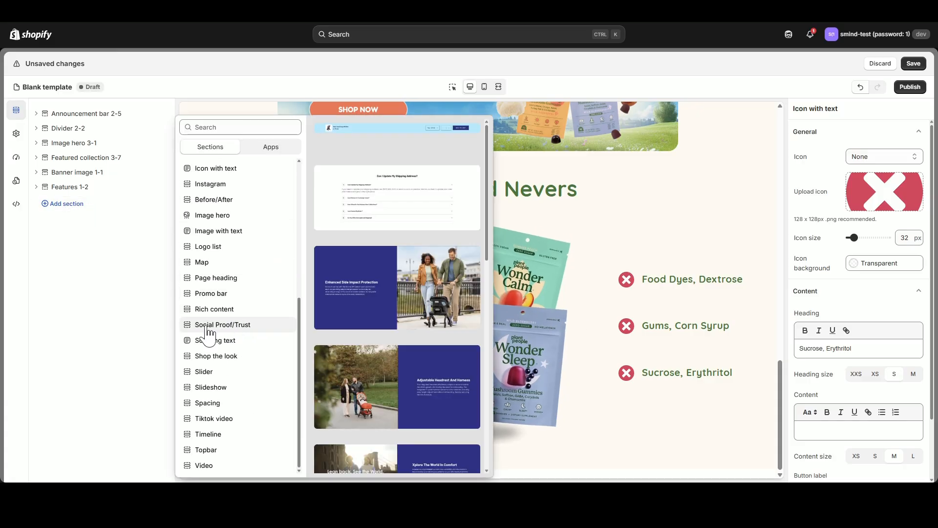
mouse_move(235, 326)
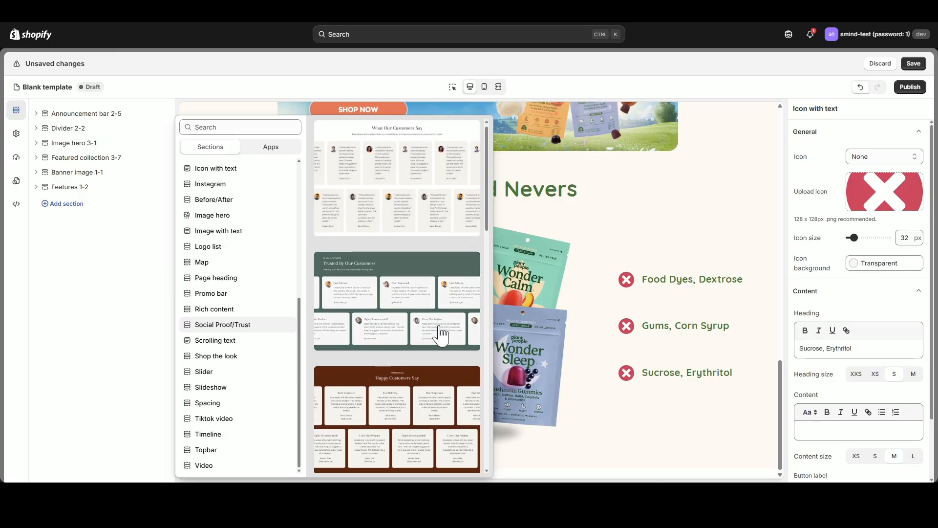
scroll(433, 274, down, 5)
scroll(431, 337, down, 2)
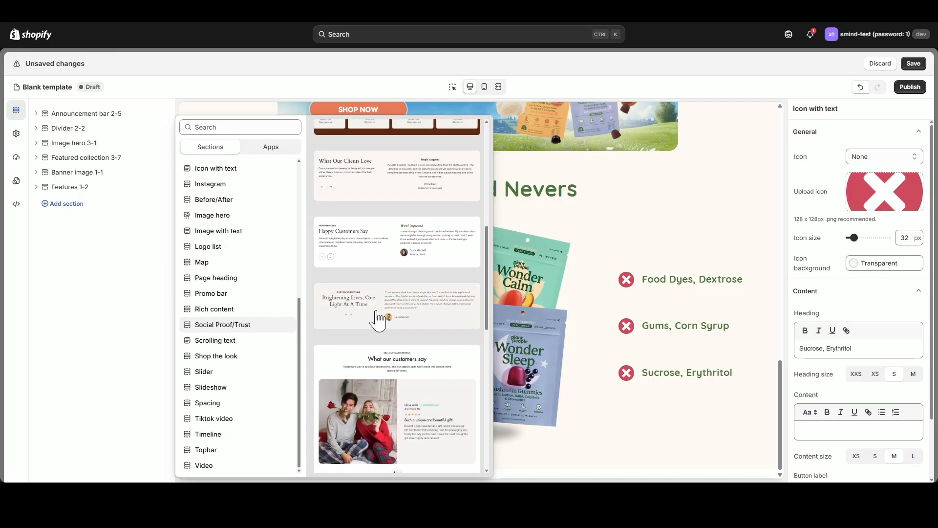
click(396, 320)
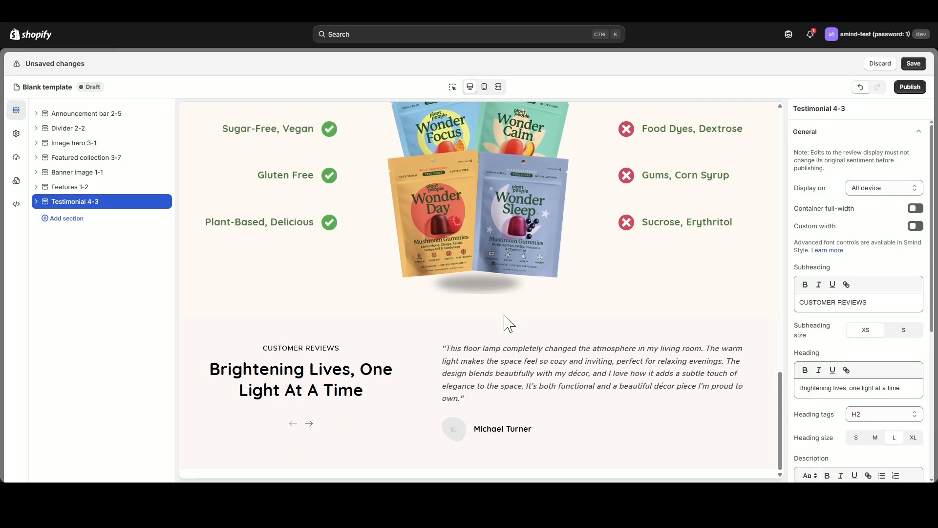
click(37, 202)
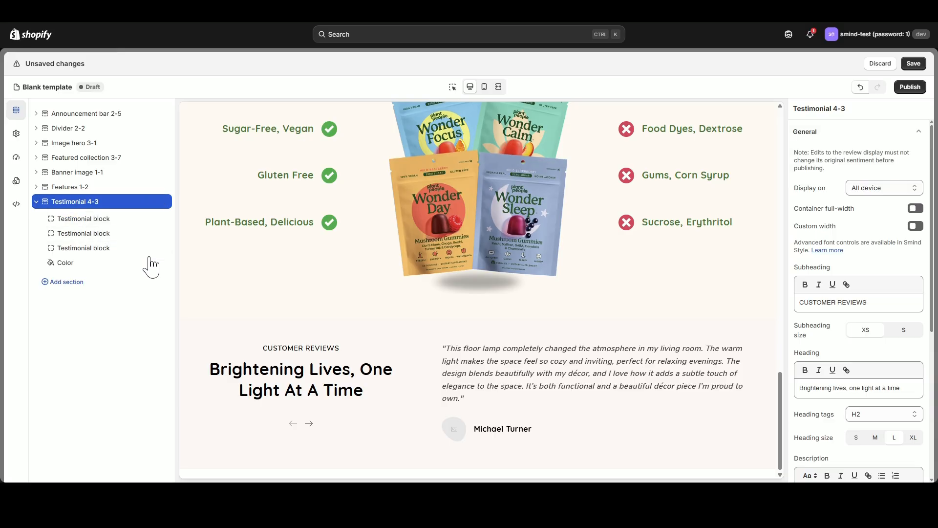
click(152, 263)
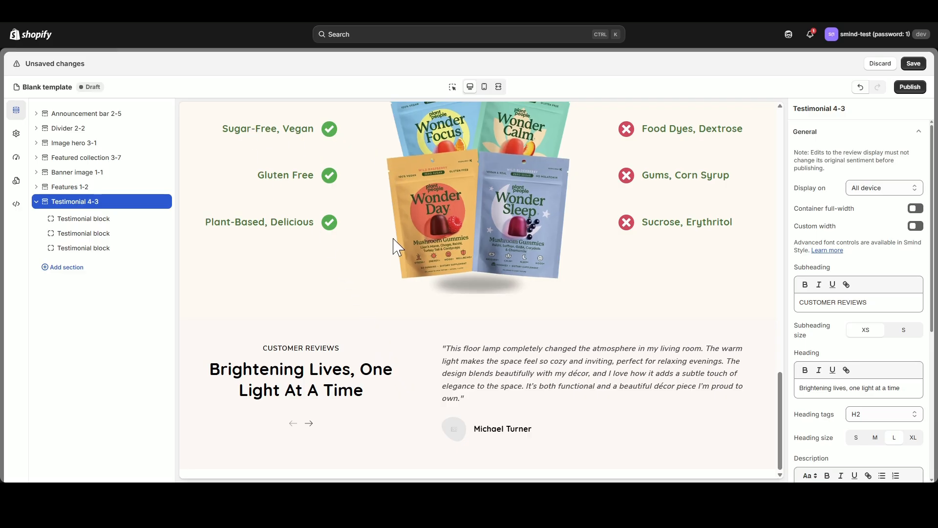
Replace the testimonial section's heading with "Excellent 4.7 based on 8,846 reviews".
scroll(888, 391, down, 2)
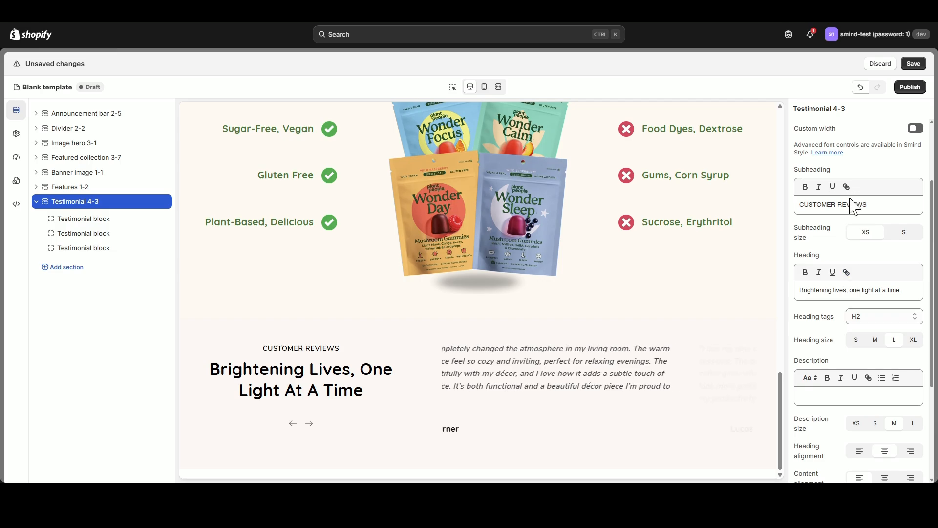
drag(805, 207, 885, 207)
click(885, 207)
drag(894, 290, 789, 291)
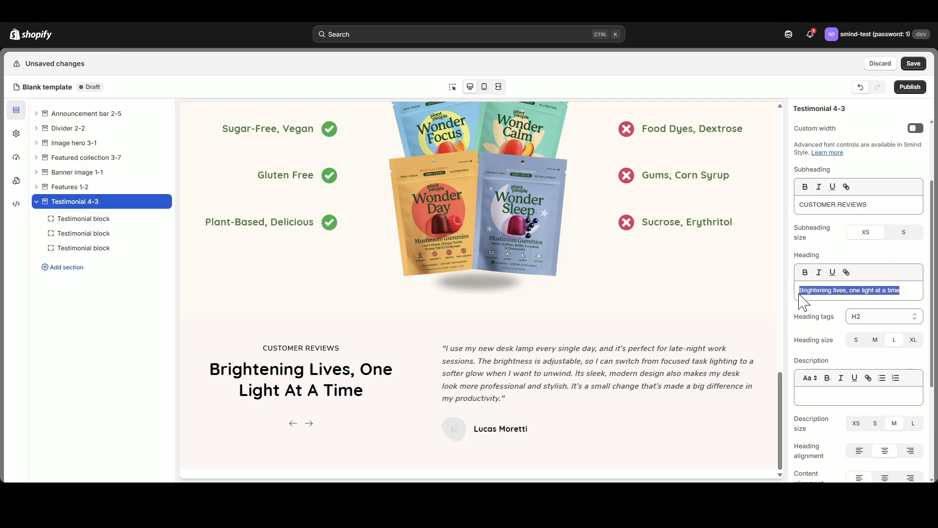
text(Excellent 4.7 based on 8,846 reviews)
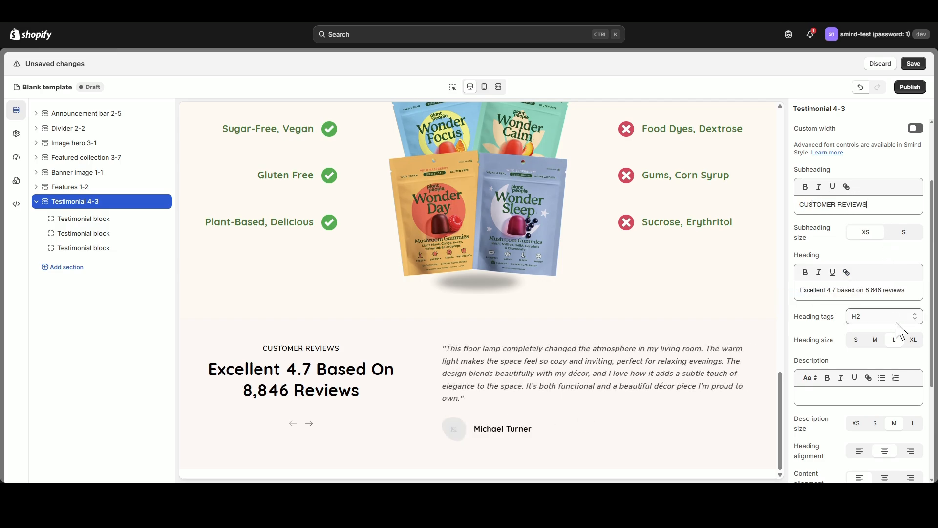
Try the alignment options for the testimonial section and set its heading alignment to right.
scroll(900, 332, up, 2)
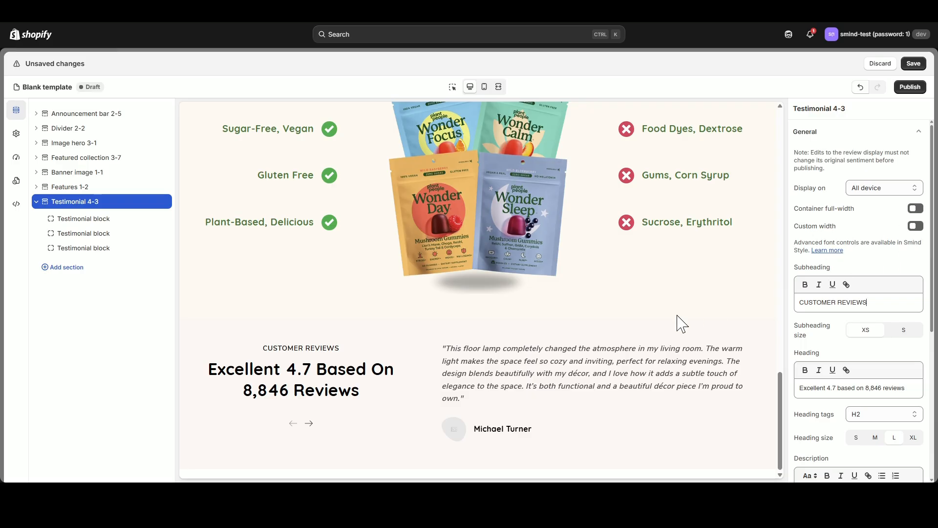
scroll(894, 386, down, 4)
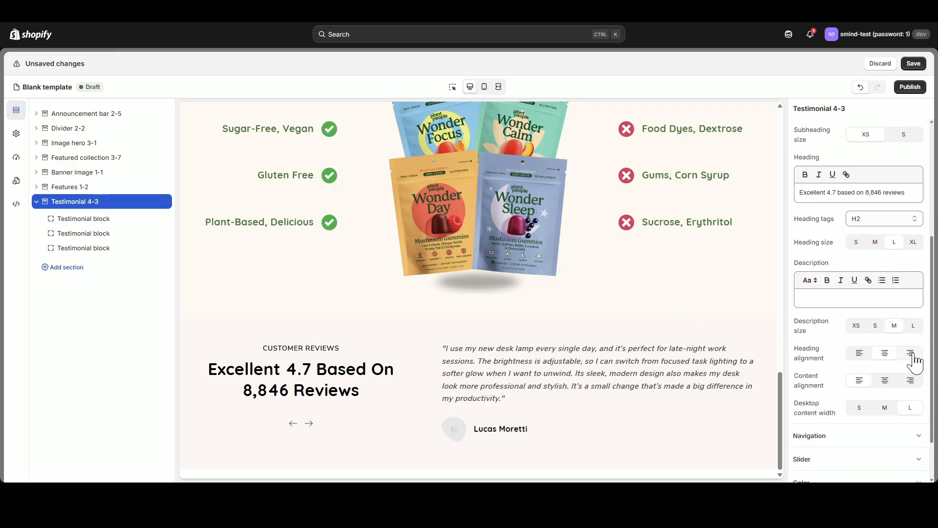
click(910, 355)
scroll(884, 384, down, 4)
click(879, 354)
scroll(878, 440, down, 3)
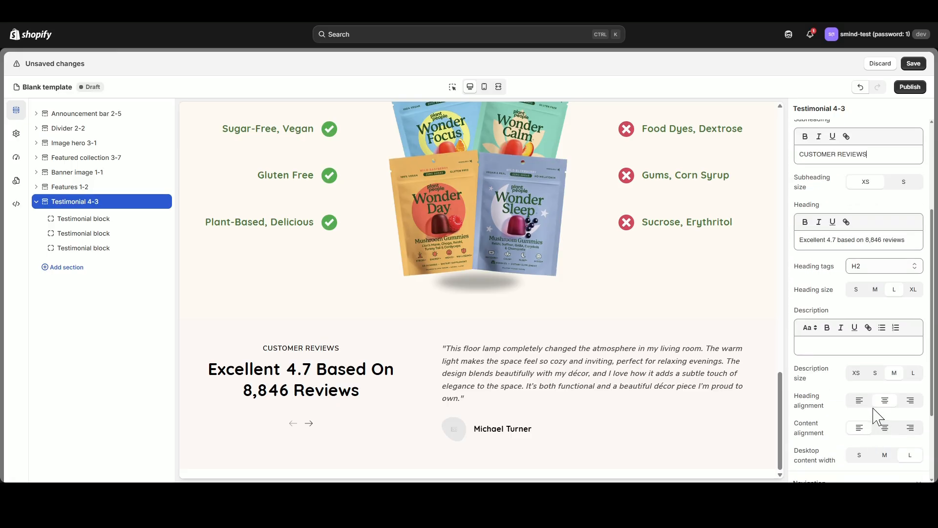
click(860, 401)
click(885, 402)
click(912, 403)
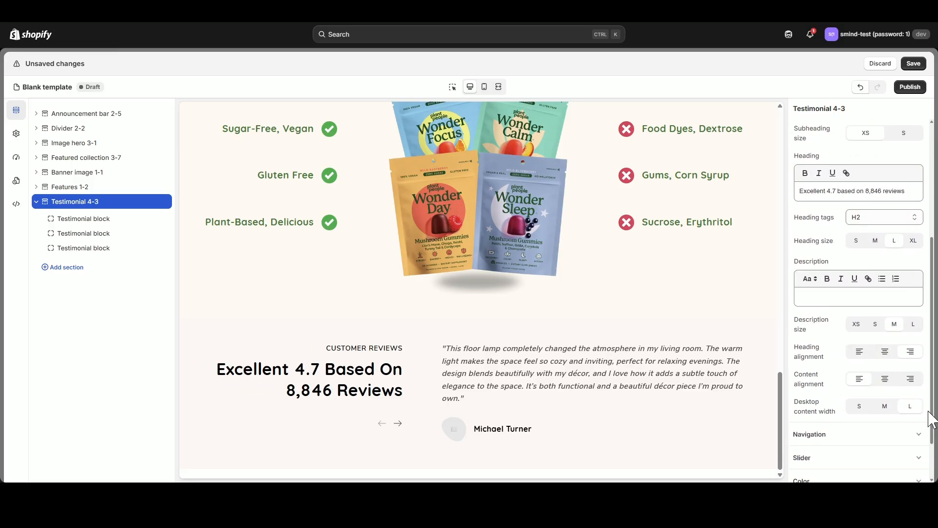
scroll(909, 416, down, 5)
click(912, 429)
scroll(901, 407, down, 2)
click(859, 321)
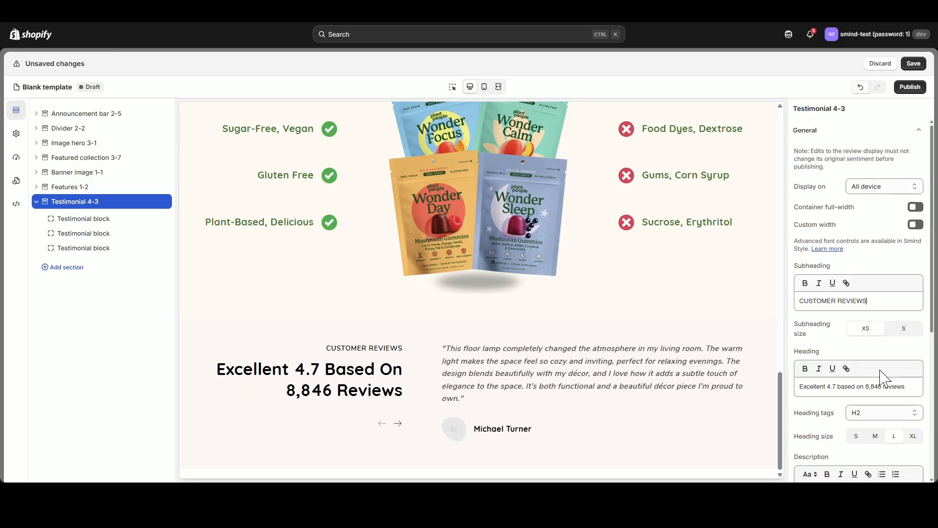
Try a wider heading column in the testimonial section and restore the narrower one.
scroll(884, 377, down, 5)
click(890, 350)
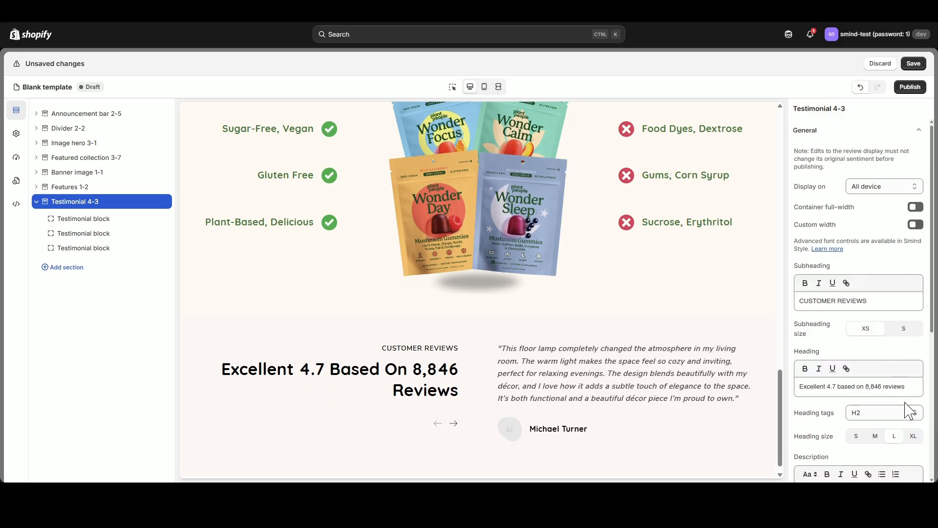
scroll(911, 413, down, 5)
click(910, 405)
Try Square style 4 (bg) and Square style 5 (bg) for the testimonial section's navigation arrows, and set them to Circle style 1 (bg).
click(918, 136)
click(914, 155)
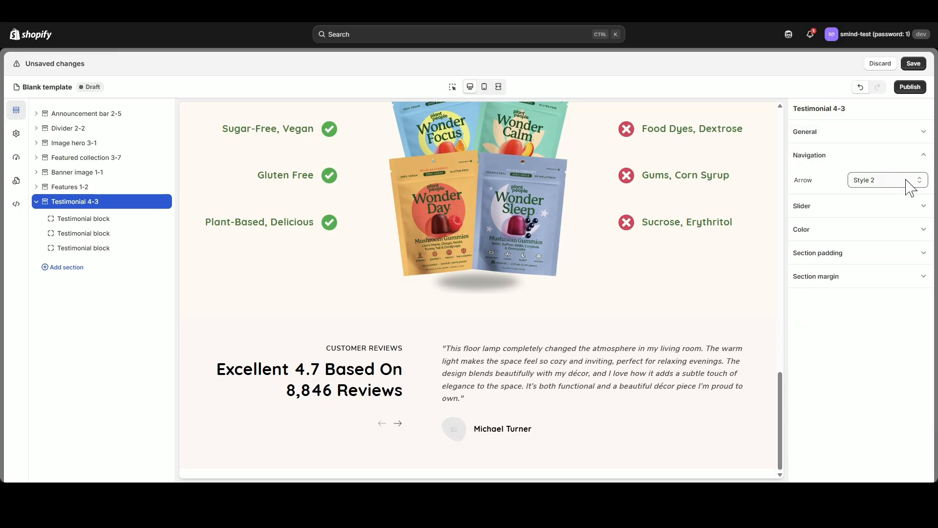
click(893, 230)
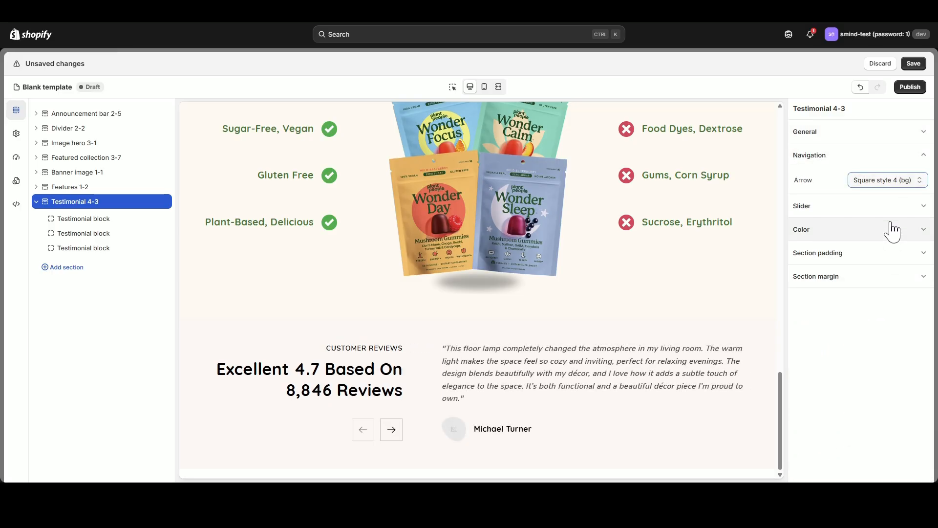
click(882, 281)
click(887, 182)
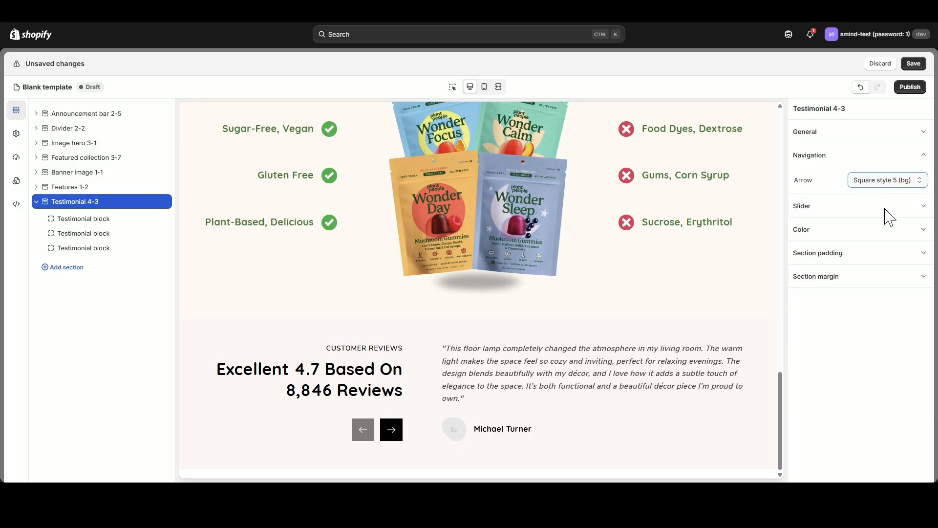
click(889, 310)
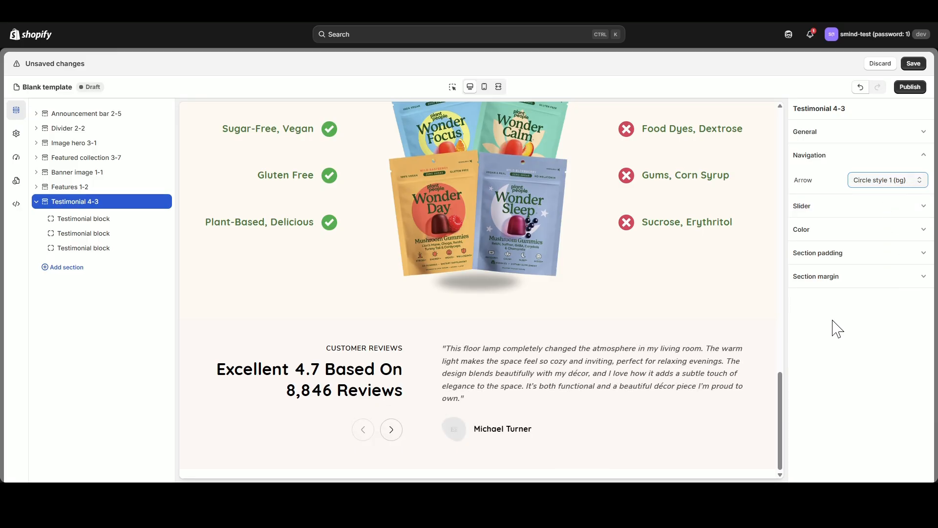
Check the testimonial section's slider settings and set its color scheme to Scheme 1.
click(915, 154)
click(911, 178)
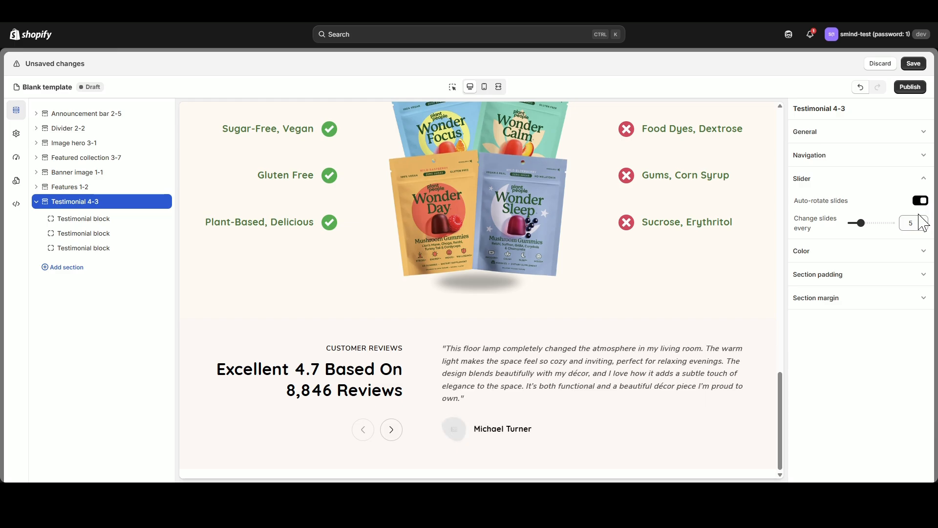
click(923, 181)
click(917, 202)
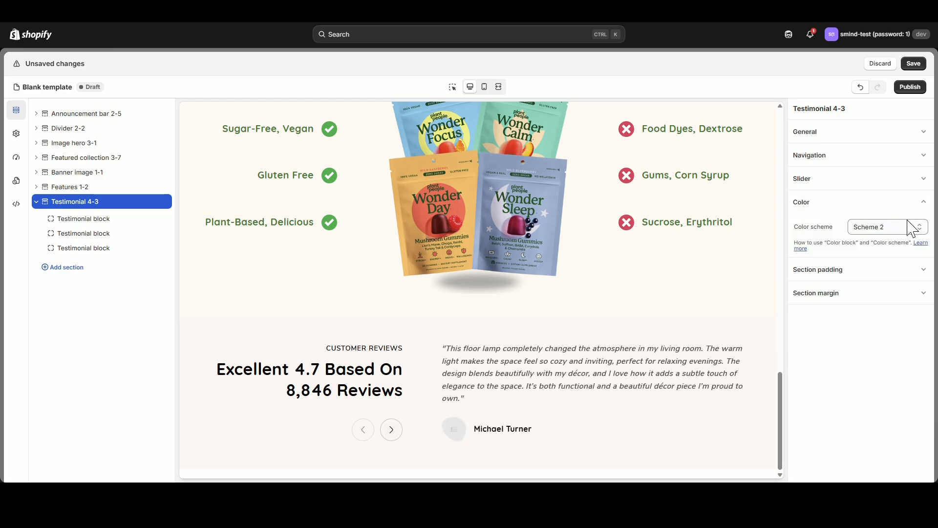
click(901, 242)
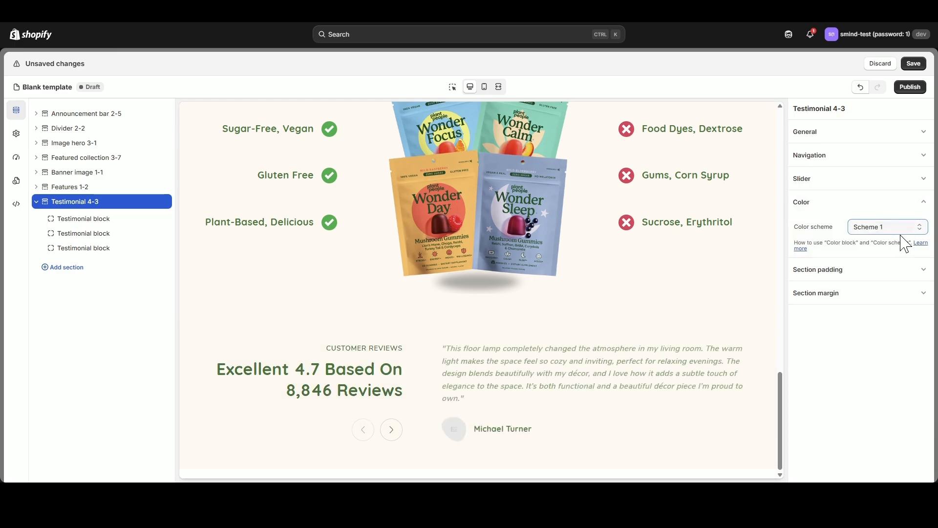
Set the testimonial section's top padding to 0 px for both desktop and mobile, checking the mobile preview.
click(918, 204)
click(917, 233)
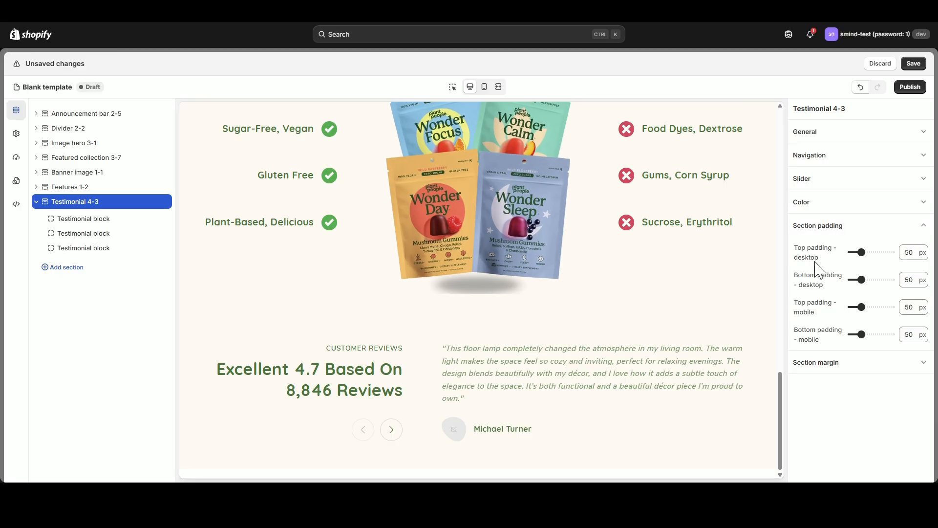
drag(862, 253, 850, 252)
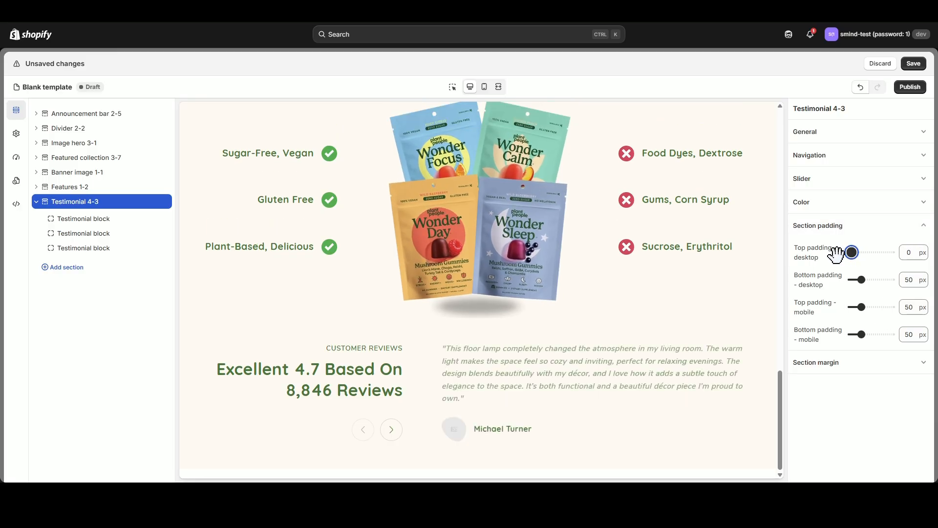
click(485, 87)
scroll(532, 389, down, 10)
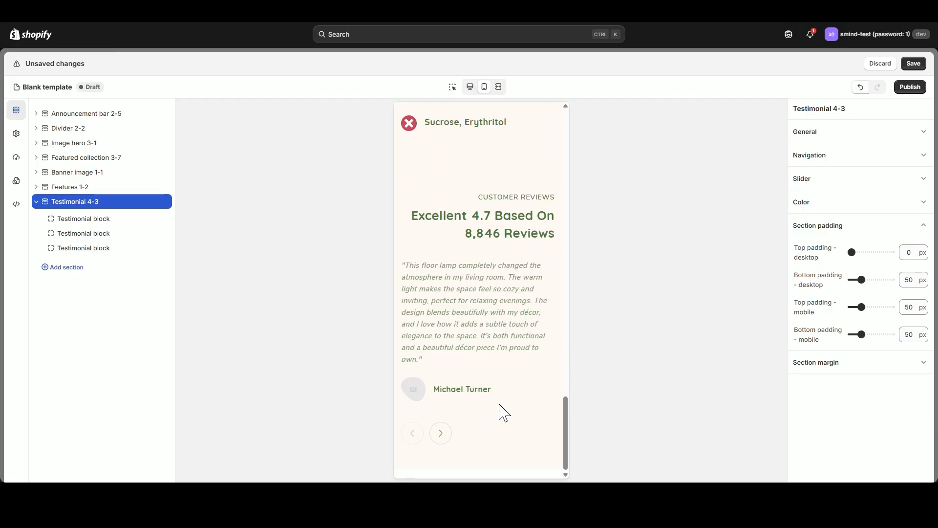
drag(855, 306, 817, 328)
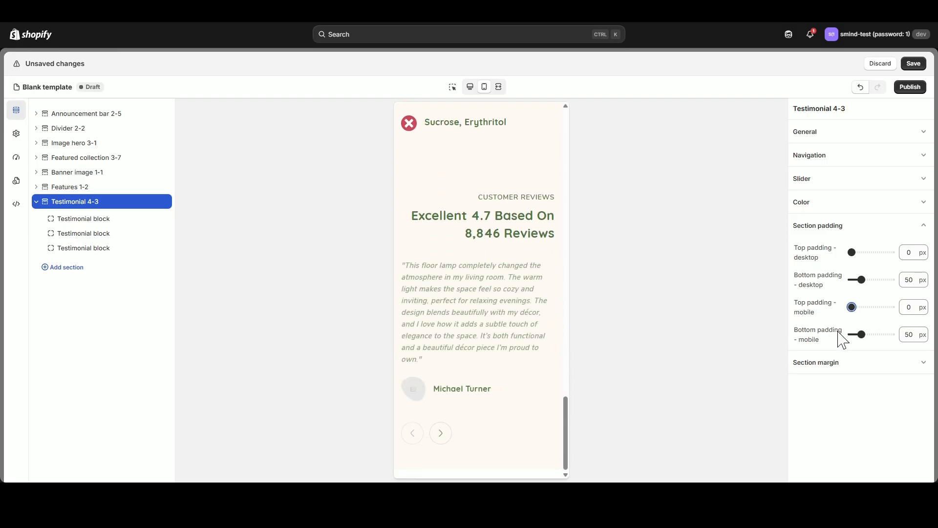
click(470, 86)
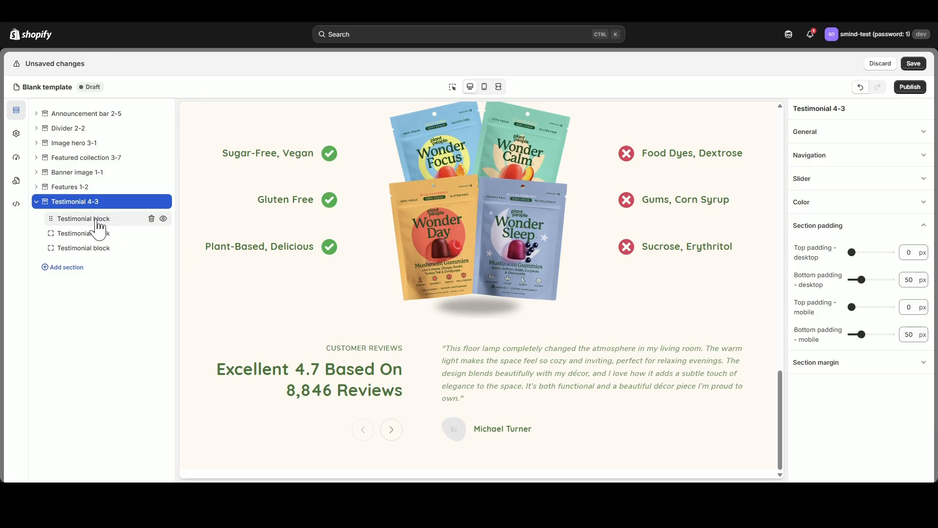
Give the first testimonial block the heading "WonderSleep Mushroom Gummies" and replace its content with the review starting "After 30 years and probably trying".
click(99, 225)
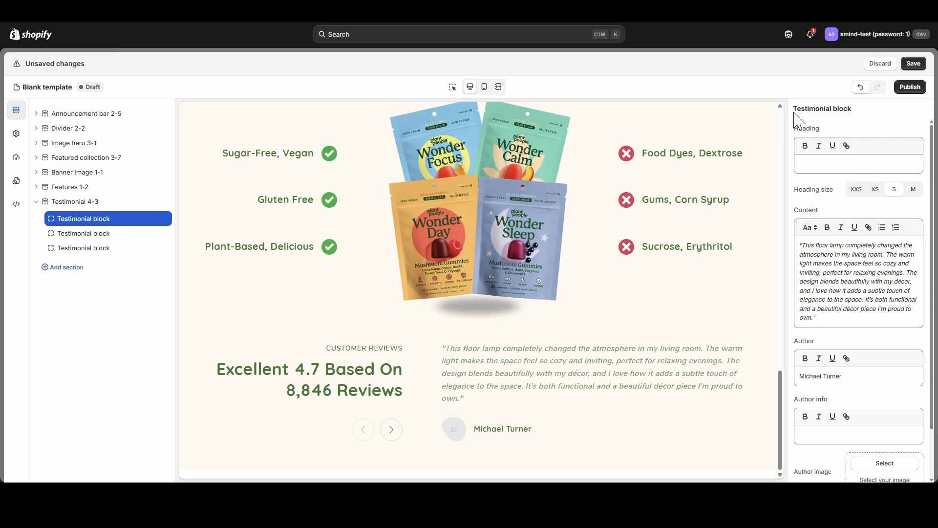
click(806, 158)
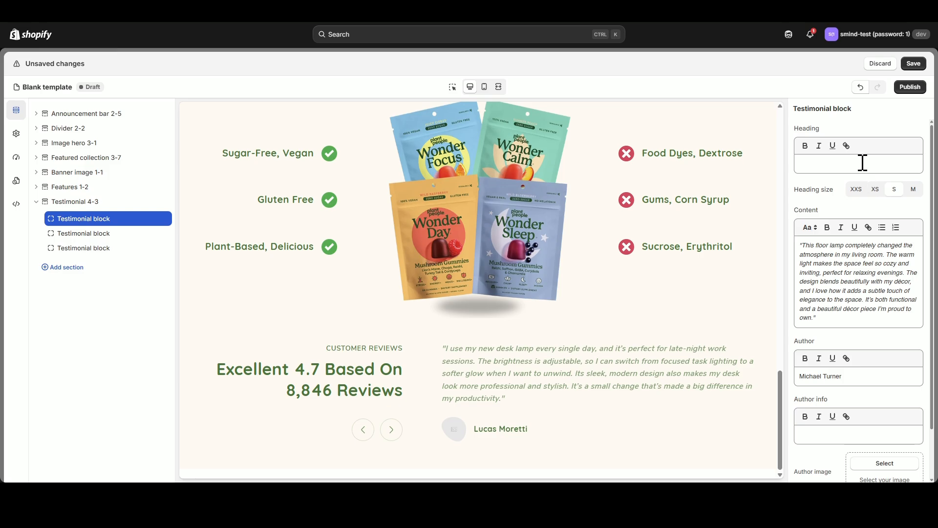
text(WonderSleep Mushroom Gummies)
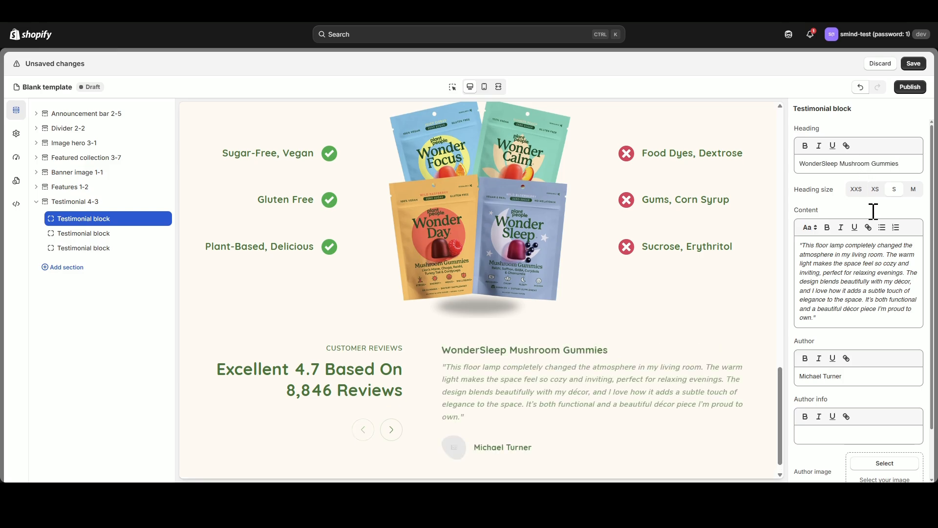
click(861, 252)
key(ctrl+a)
text(After 30 years and probably trying or using 60 products or prescriptions, this has made my last 4 nights so easy. It not only takes me out which can be very hard--I also am sleeping 8 hours which is something I am not used to.)
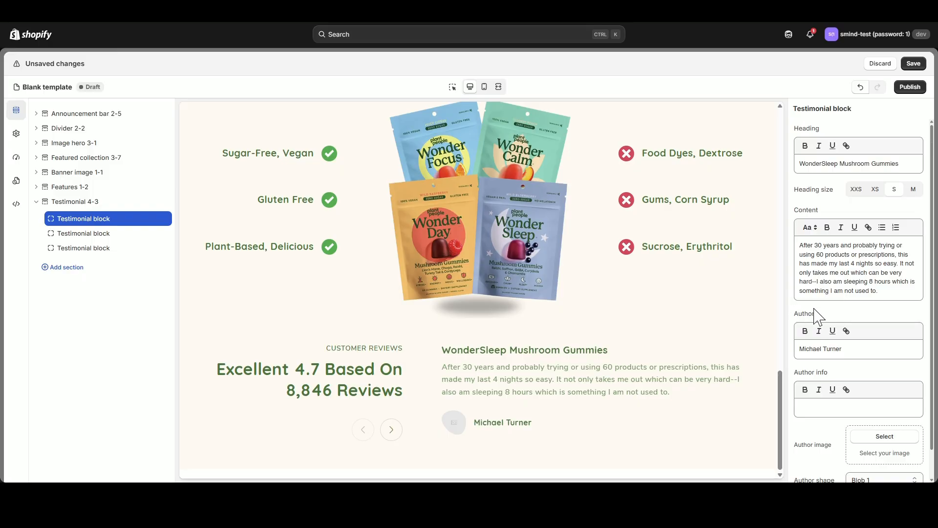
Enter the first testimonial's author name, author info "Customers in U.S.A", the photo of the young man in a light shirt, and author shape Blob 4.
triple_click(853, 351)
text(Scott)
click(824, 405)
text(Customers in U.S.A)
scroll(825, 410, down, 1)
click(875, 407)
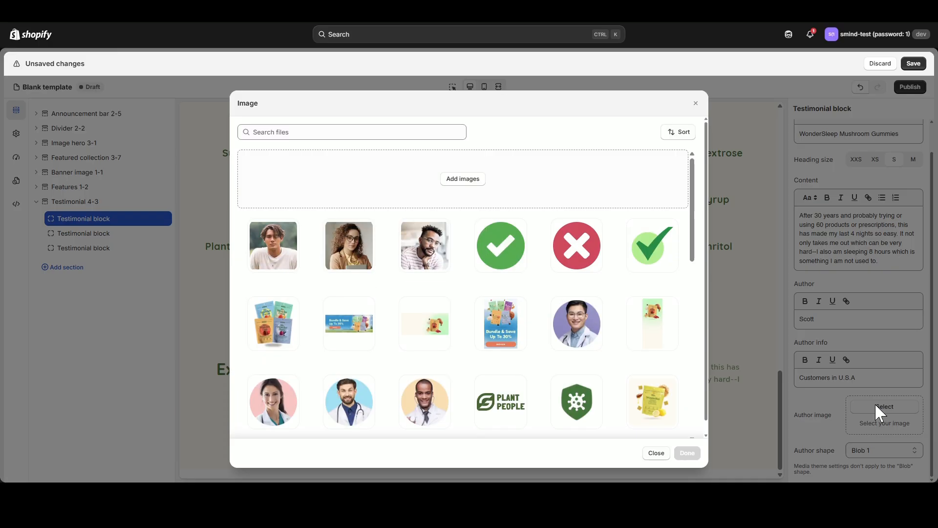
click(288, 253)
click(688, 453)
click(881, 446)
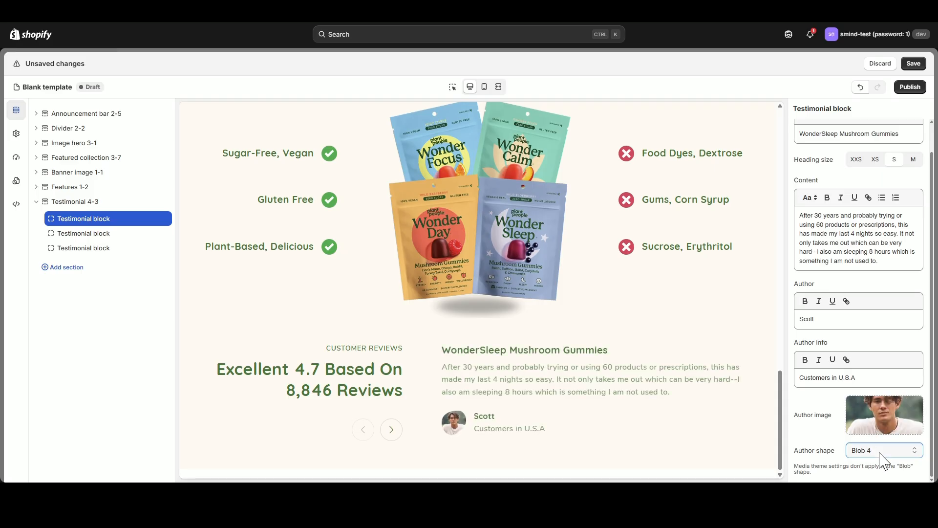
Give the second testimonial block the heading "WonderDay Mushroom Gummies Standard Strength" and replace its content with the review starting "After Covid, brain fog".
click(83, 234)
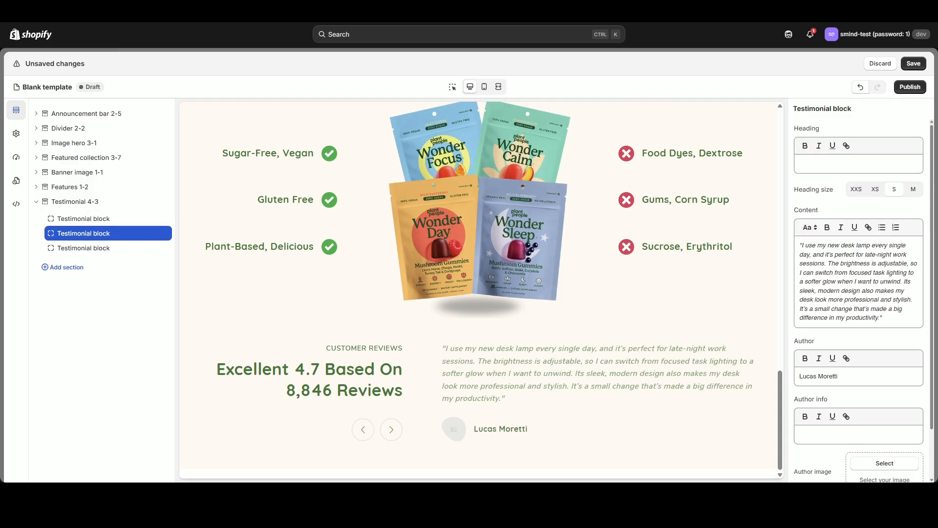
click(850, 164)
text(WonderDay Mushroom Gummies Standard Strength)
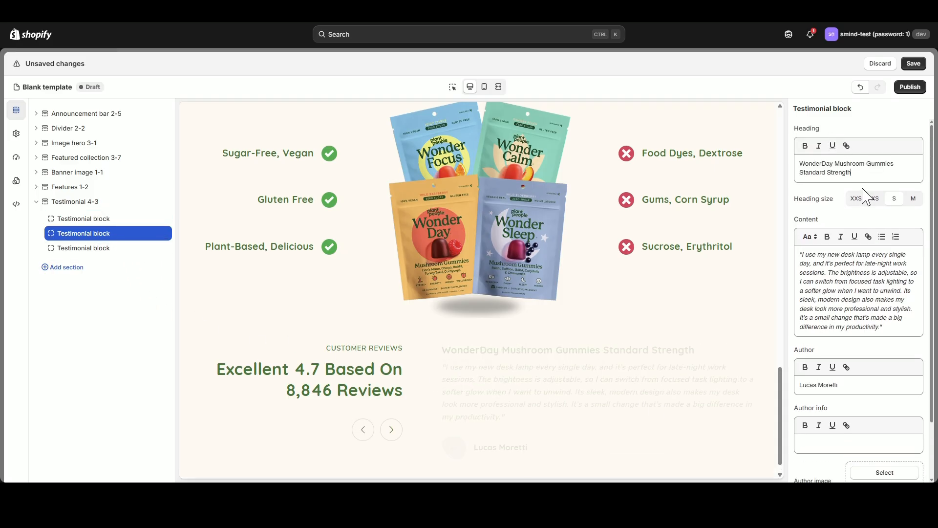
click(853, 264)
key(ctrl+a)
text(After Covid, brain fog had become a major issue. I've tried multiple different supplements to try and clear my head. These have been the best my wife and I have tried.)
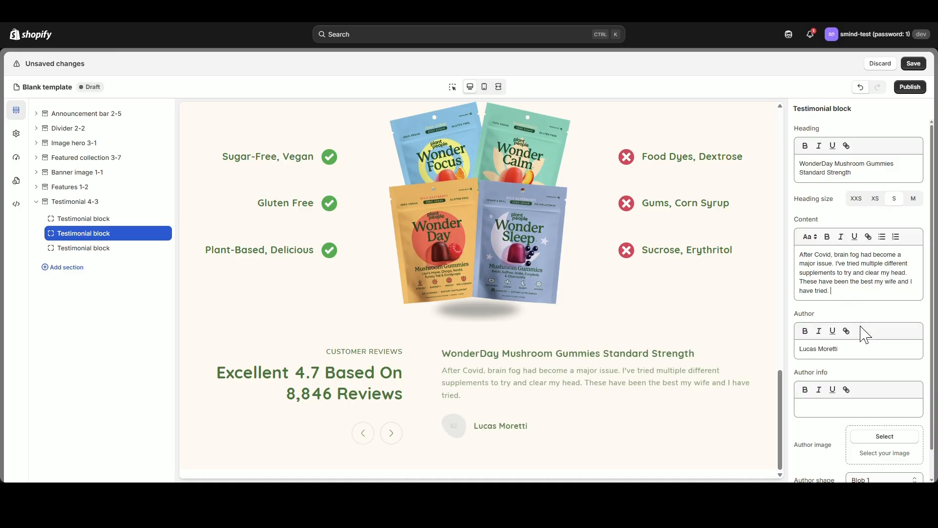
Enter the second testimonial's author name, set its author info to "Customers in U.S.A", and add the photo of the bearded man with glasses.
click(844, 350)
key(ctrl+a)
text(Andrew)
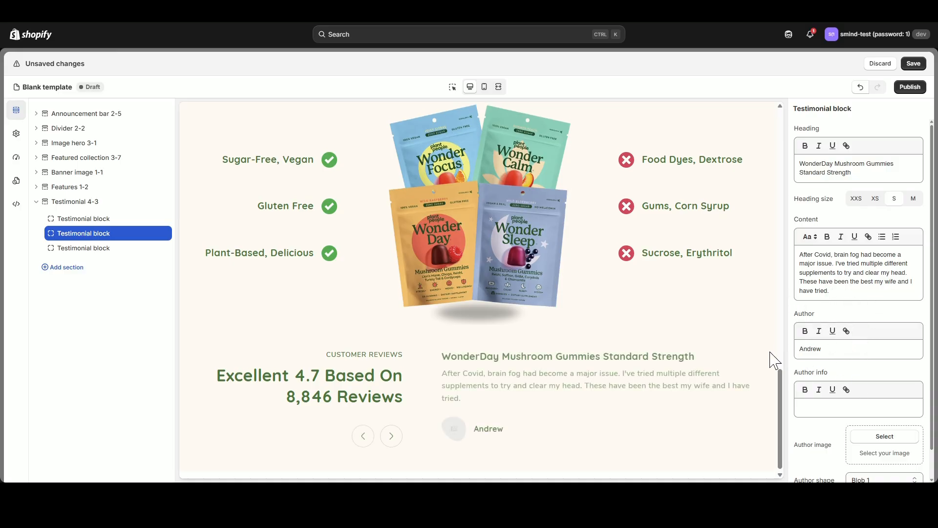
click(835, 403)
text(Customers in U.S.A)
click(873, 438)
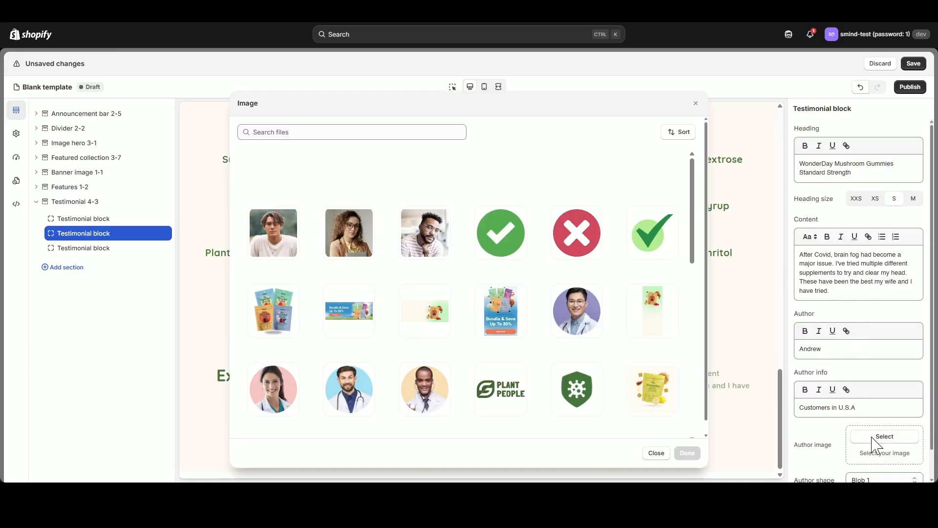
click(425, 232)
click(687, 453)
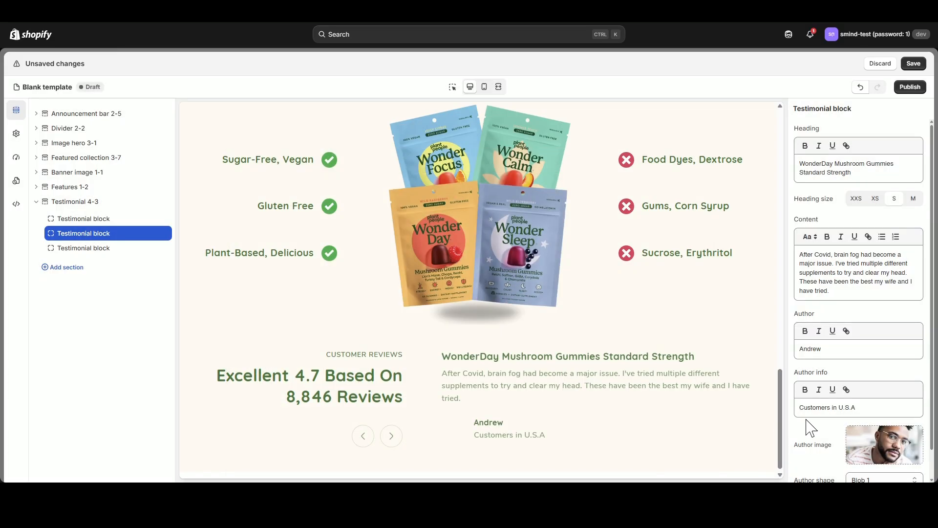
Give the third testimonial block the heading "WonderSleep Mushroom Gummies" and replace its content with the review starting "They don't taste medicinal".
click(84, 247)
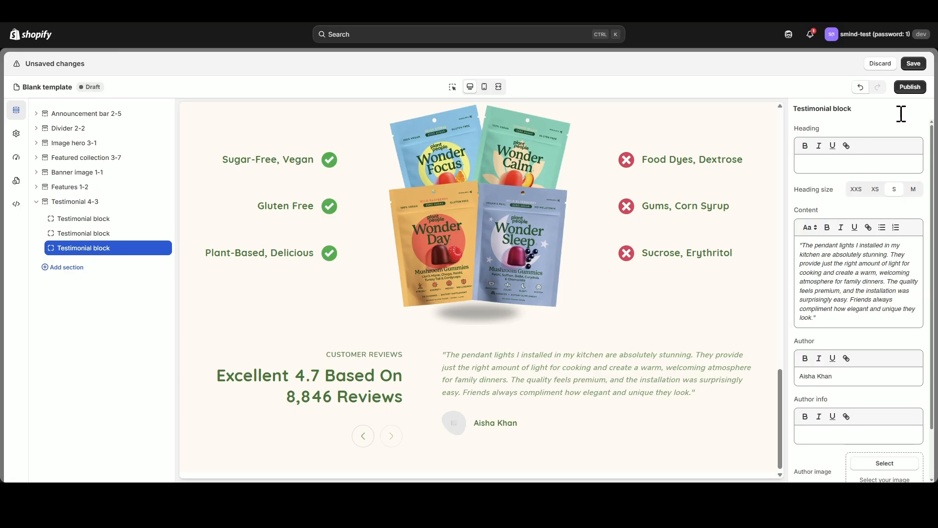
text(WonderSleep Mushroom Gummies)
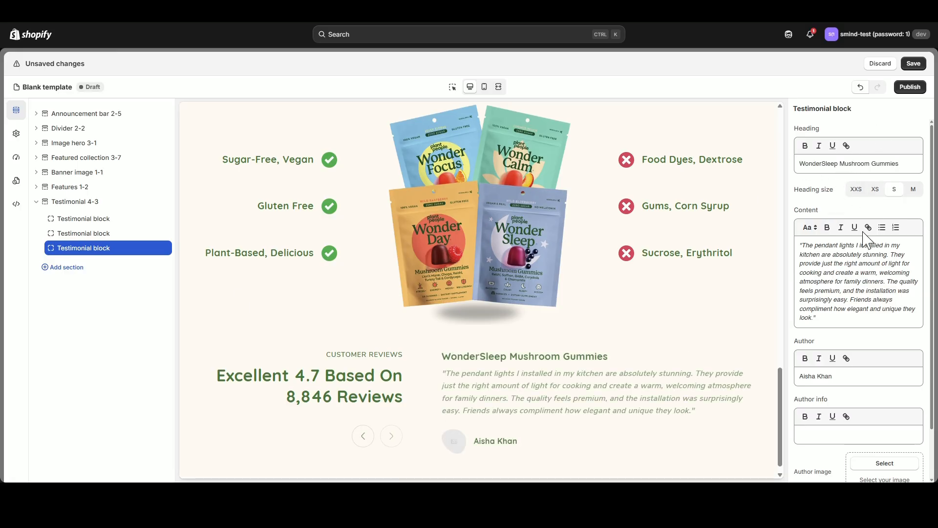
click(861, 264)
key(ctrl+a)
text(They don't taste medicinal but they have really helped my sleep cycle be both deeper and longer! I love these gummies! Just two 15-30 min before bed and off to sleep I go!)
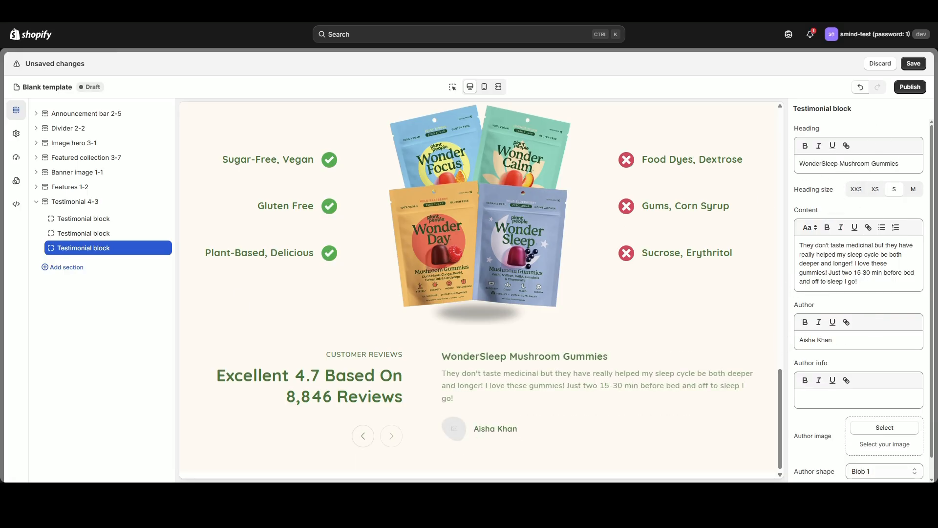
Enter the third testimonial's author name, set its author info to "Customers in U.S.A", and add the photo of the curly-haired woman with glasses.
drag(838, 340, 782, 340)
text(Rhonda J)
click(847, 399)
text(Customers in U.S.A)
click(890, 429)
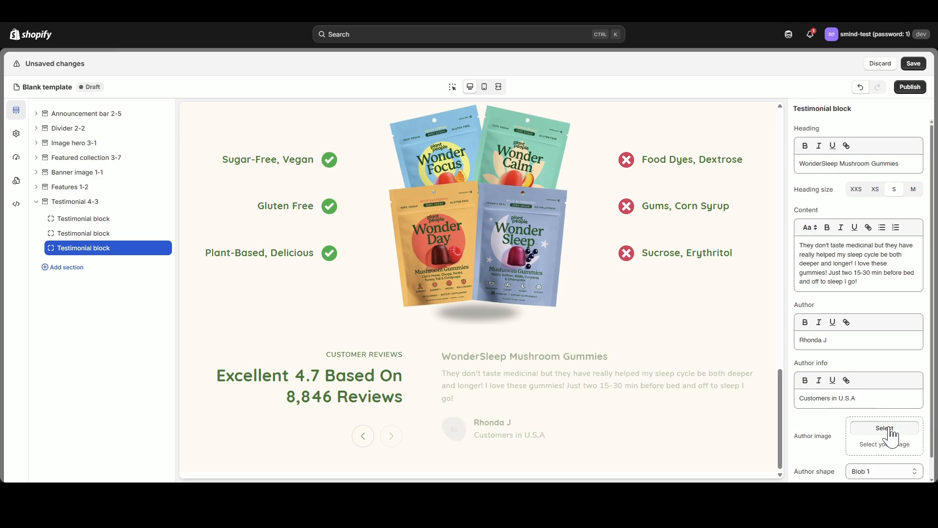
click(353, 248)
click(688, 454)
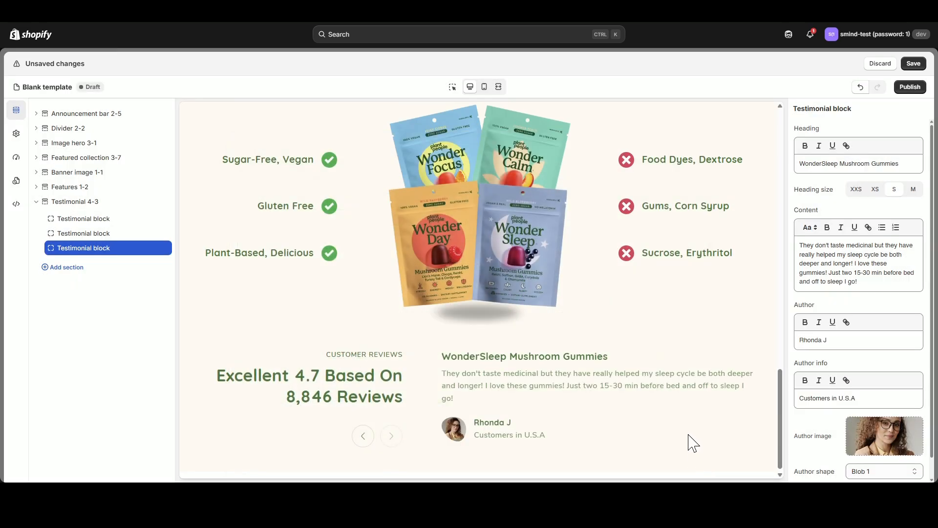
Look over the finished page from the top and save the template.
scroll(670, 415, up, 20)
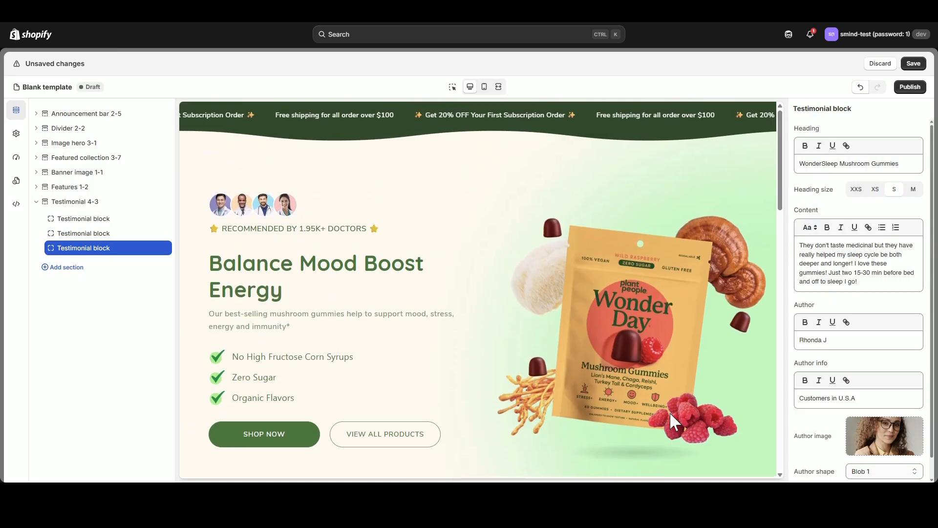
scroll(670, 416, down, 20)
scroll(670, 419, up, 17)
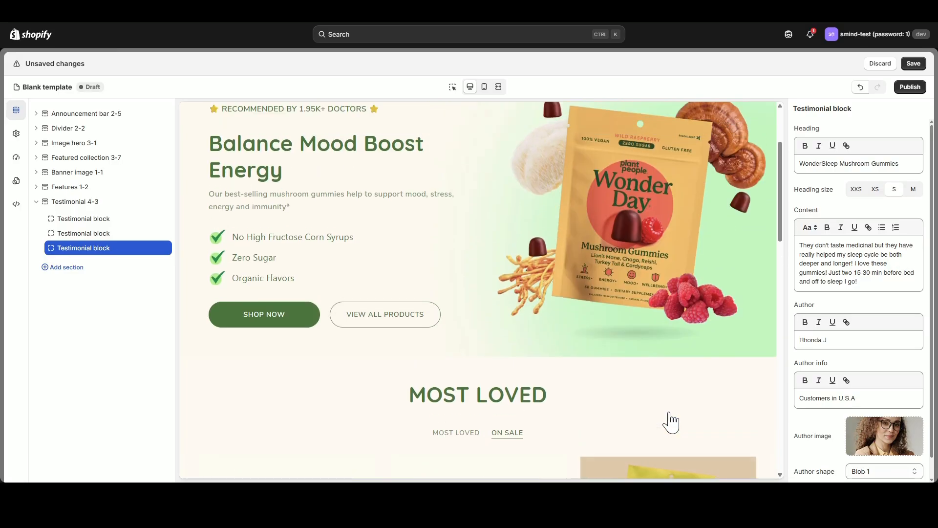
scroll(670, 422, up, 3)
click(913, 63)
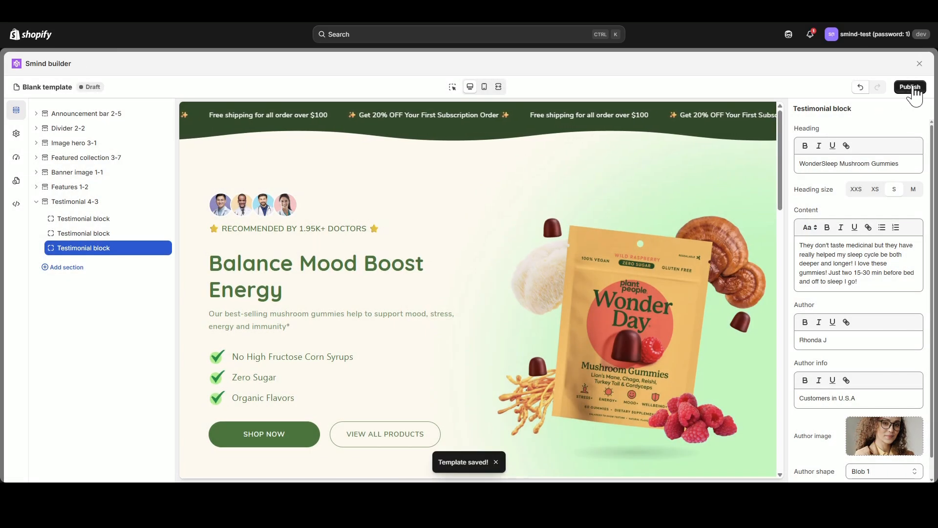
Publish the template under the name "New Home Page" with the handle new-home-page.
click(912, 88)
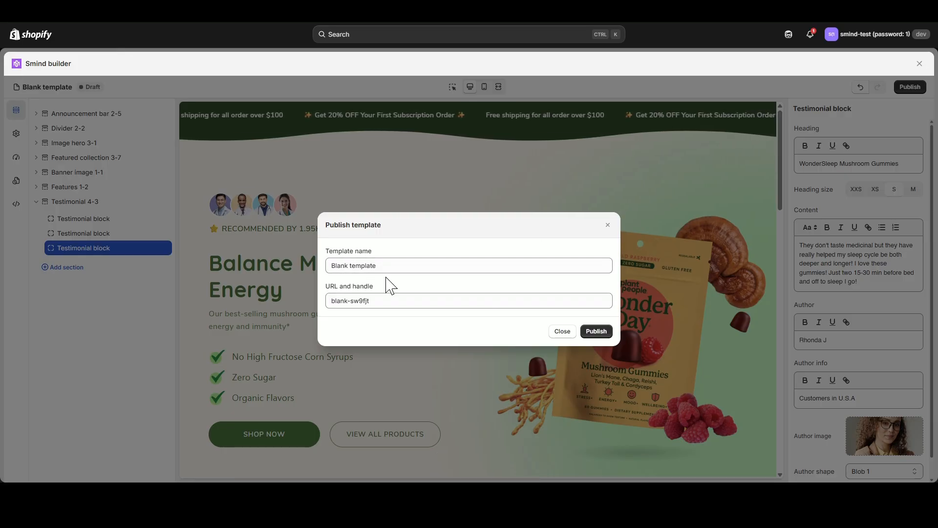
drag(387, 269, 291, 260)
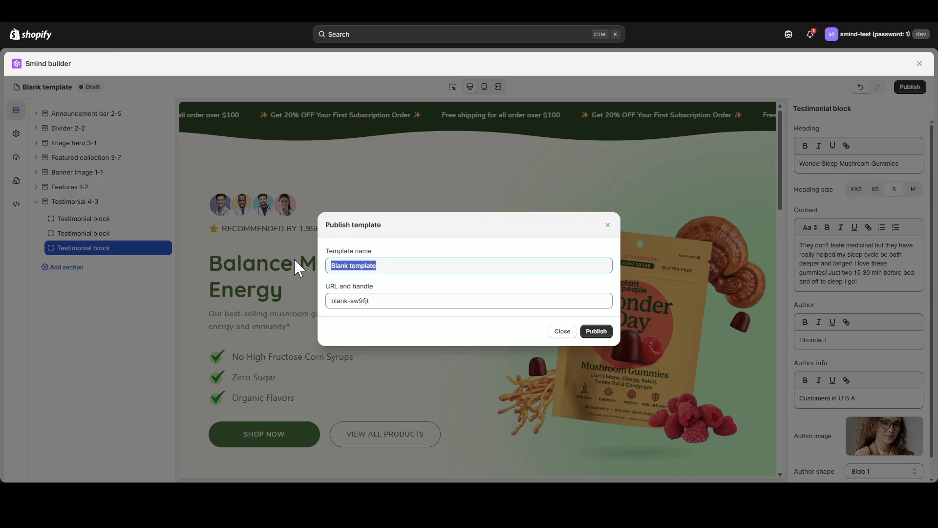
text(Home)
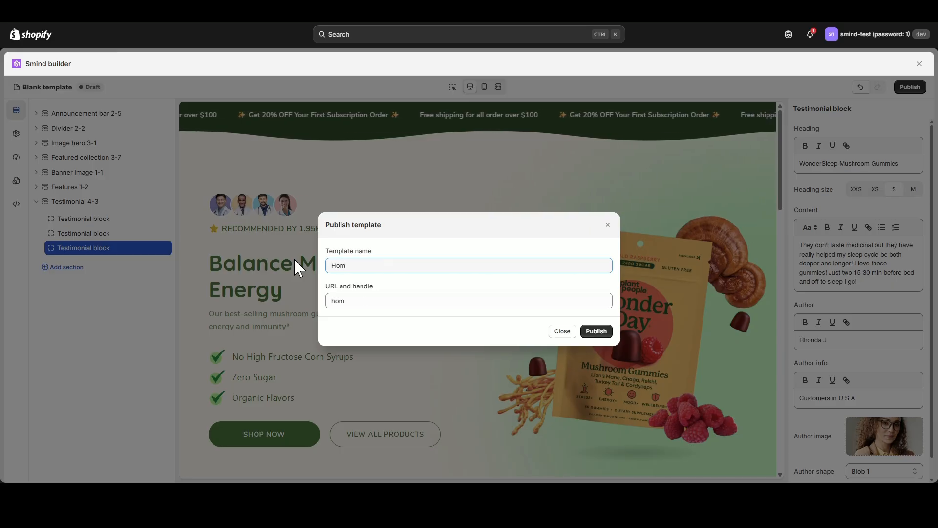
key(BackSpace)
key(BackSpace)
key(BackSpace)
key(BackSpace)
text(New )
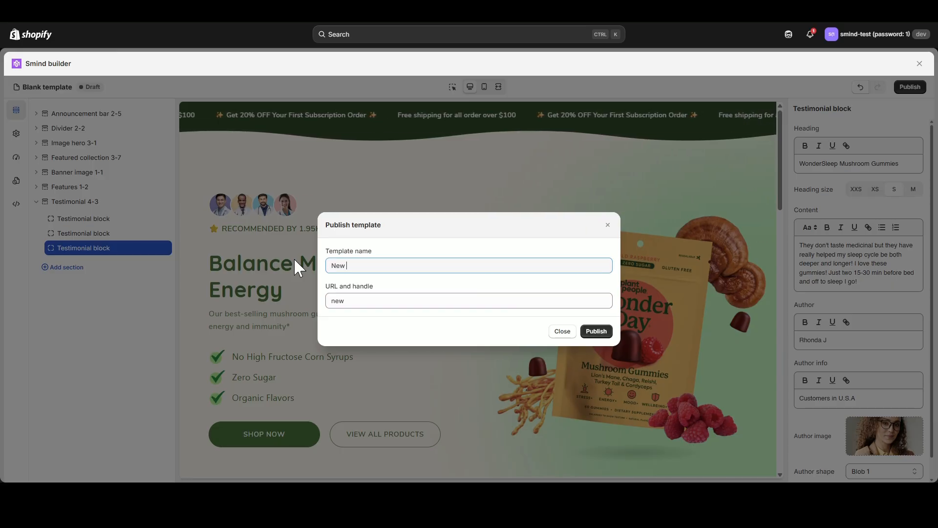
text(Home Page)
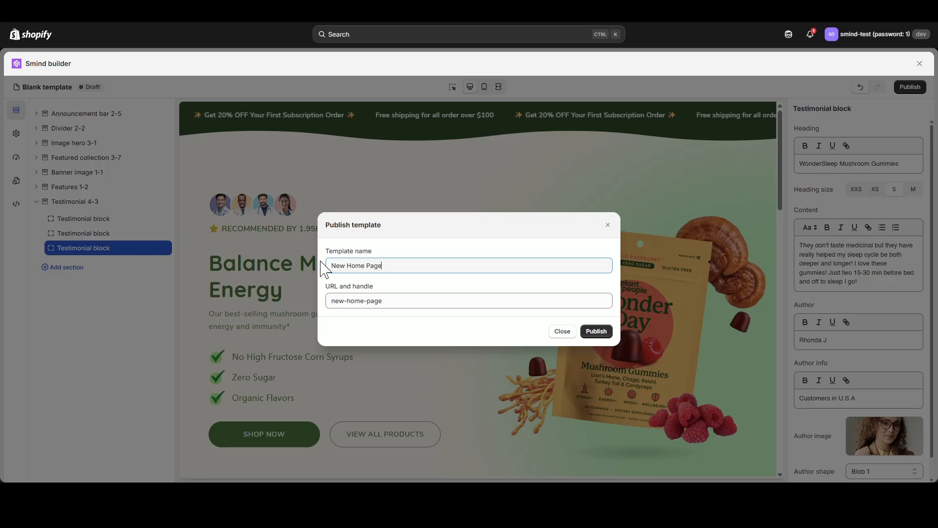
click(599, 333)
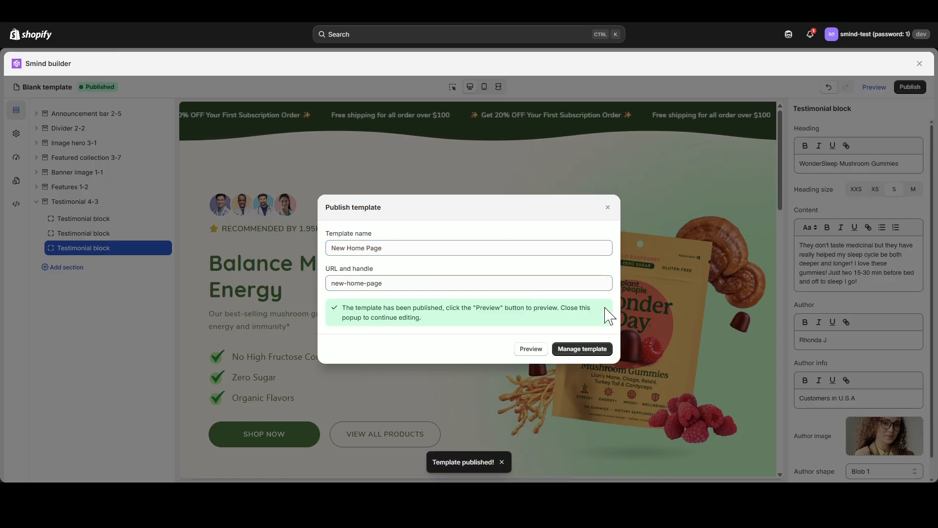
Preview the published page, examining the Most Loved product carousel, the bundle banner and the Always And Nevers section.
click(538, 350)
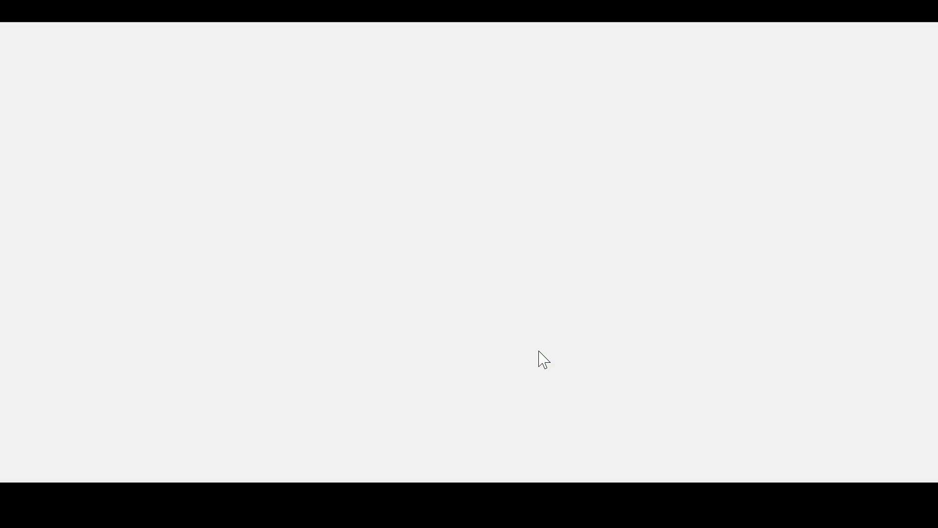
scroll(540, 349, down, 12)
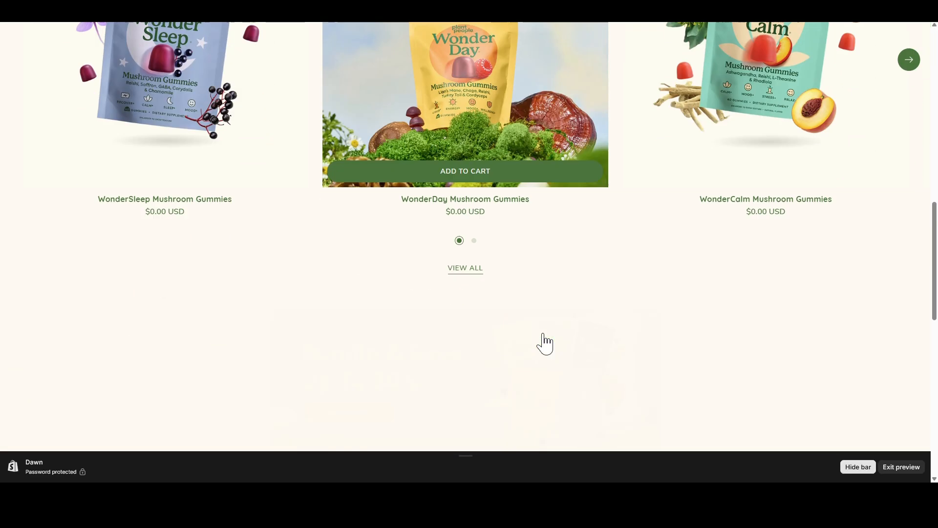
scroll(545, 344, up, 4)
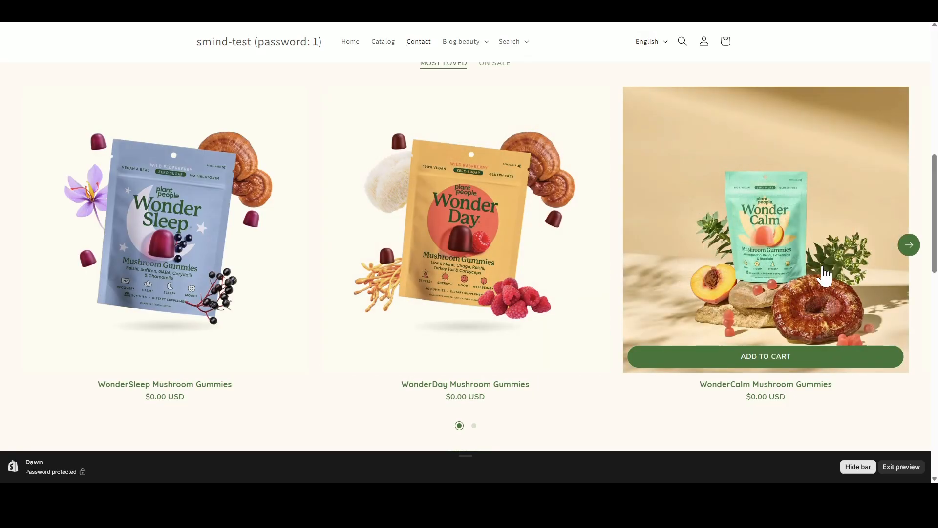
click(911, 250)
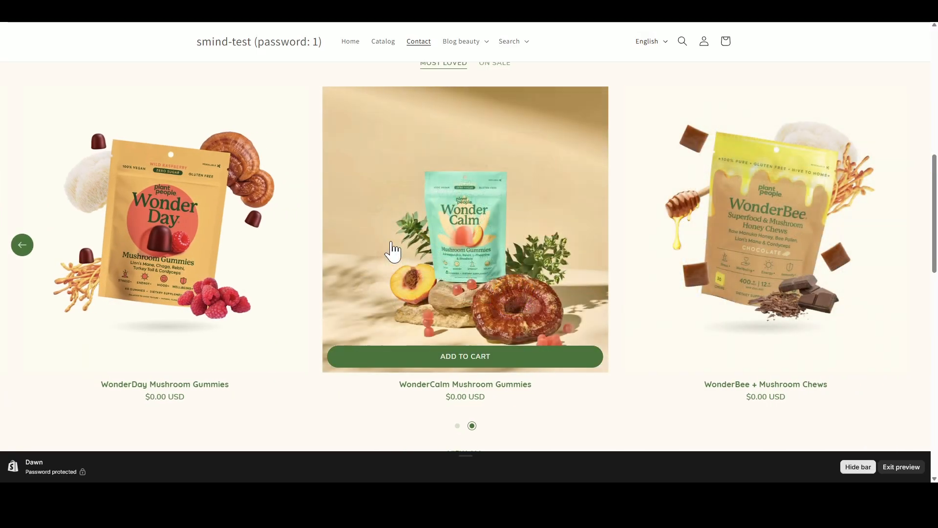
scroll(461, 325, down, 10)
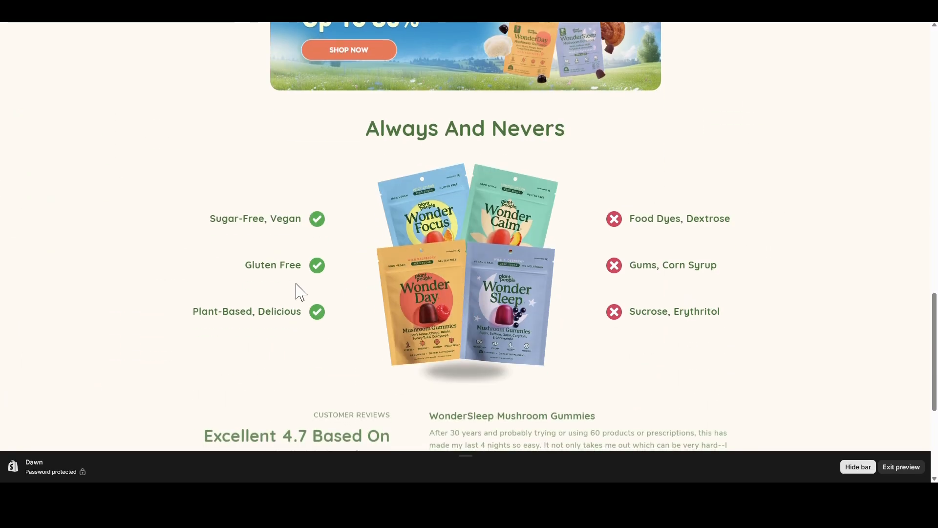
scroll(318, 301, down, 5)
scroll(516, 333, up, 11)
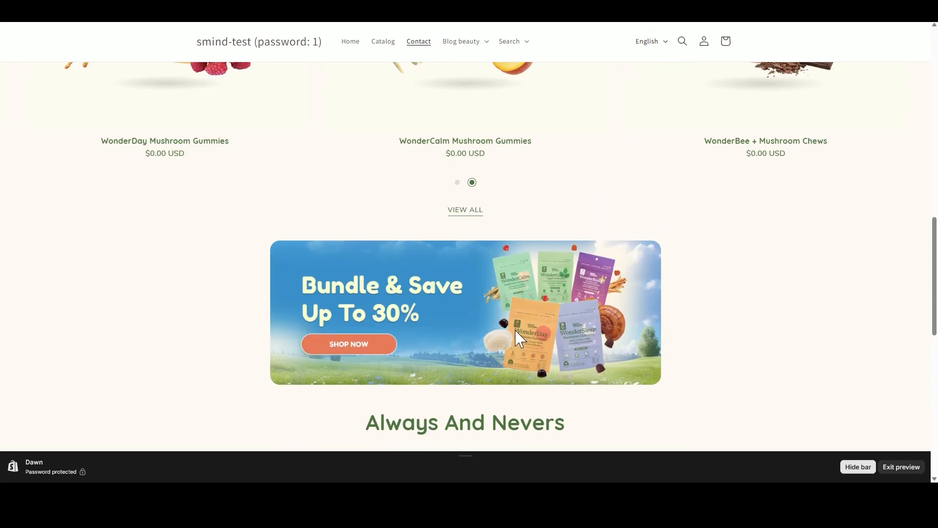
scroll(519, 339, up, 10)
scroll(519, 338, down, 5)
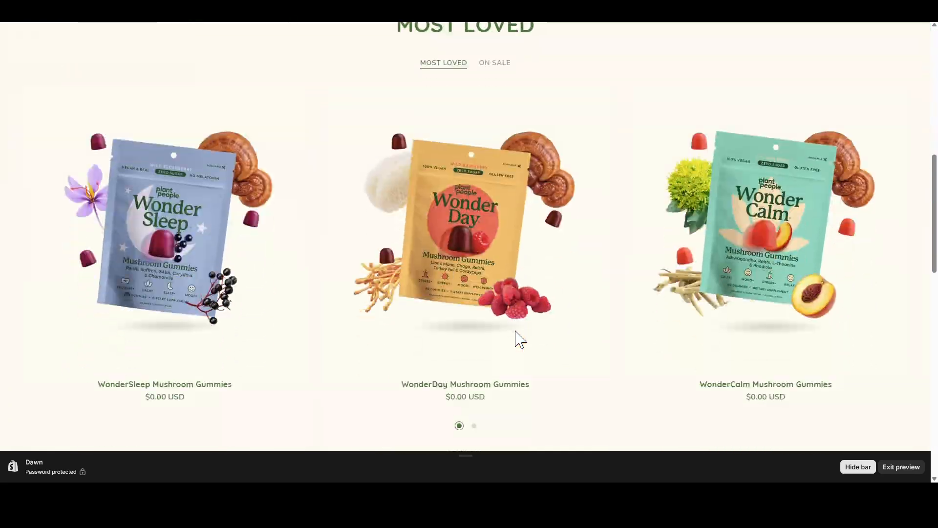
Check the carousel's second slide in the preview, and browse the products in its On Sale collection.
click(474, 426)
scroll(476, 427, up, 2)
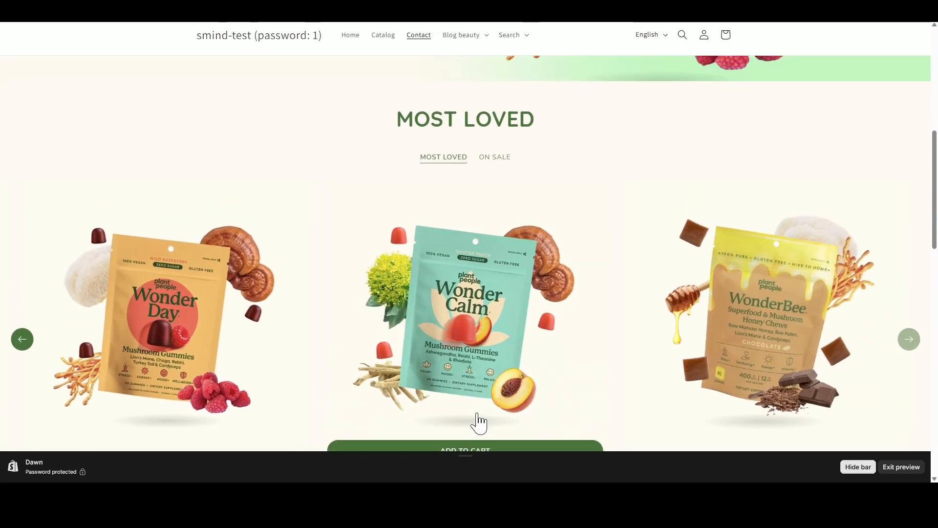
click(503, 211)
scroll(501, 244, down, 2)
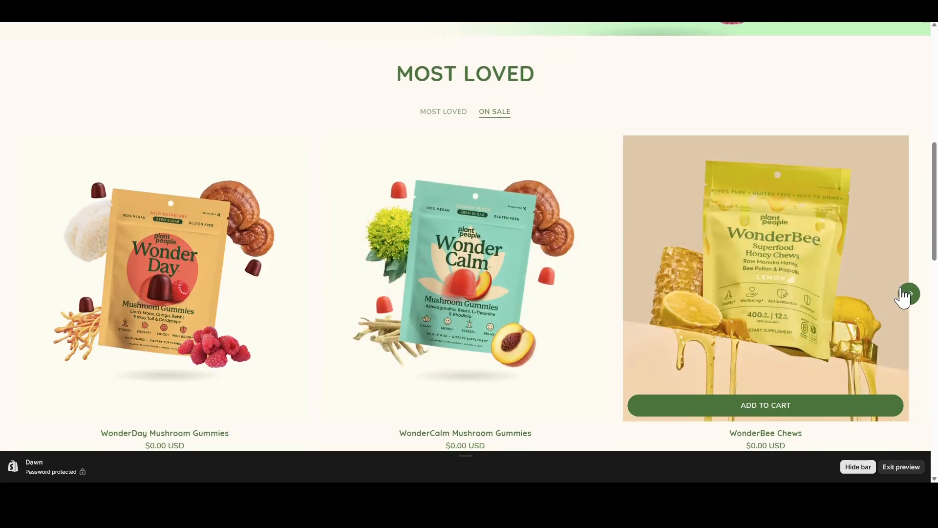
click(910, 294)
click(909, 293)
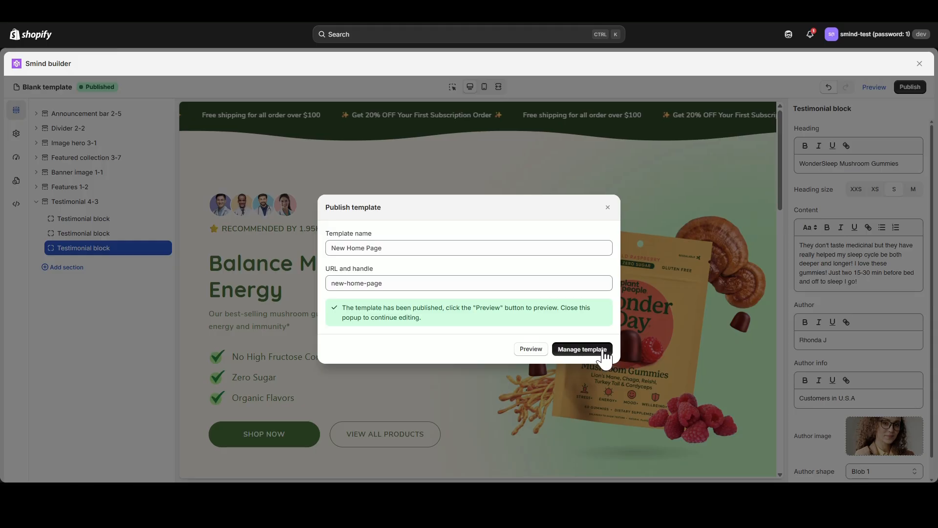
Go to the template management list and apply an action from the additional options of the New Home Page template.
click(605, 350)
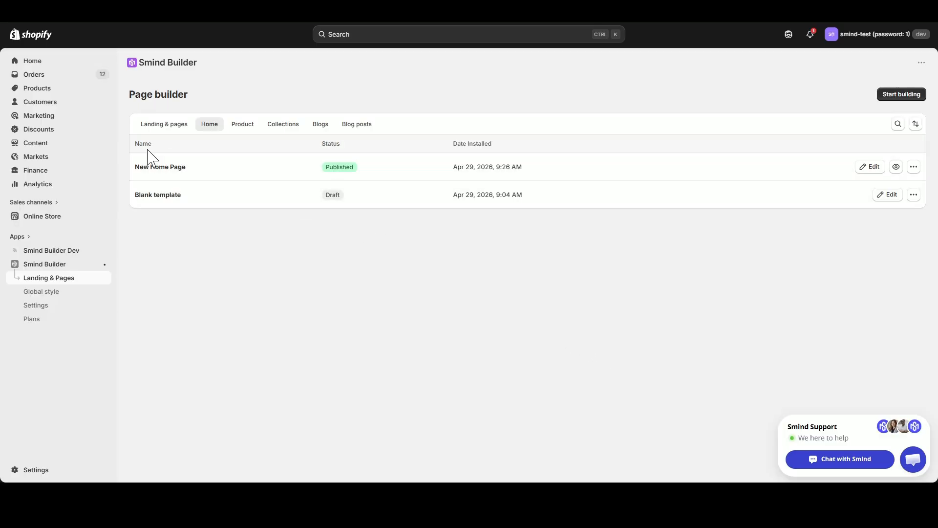
click(914, 167)
click(891, 237)
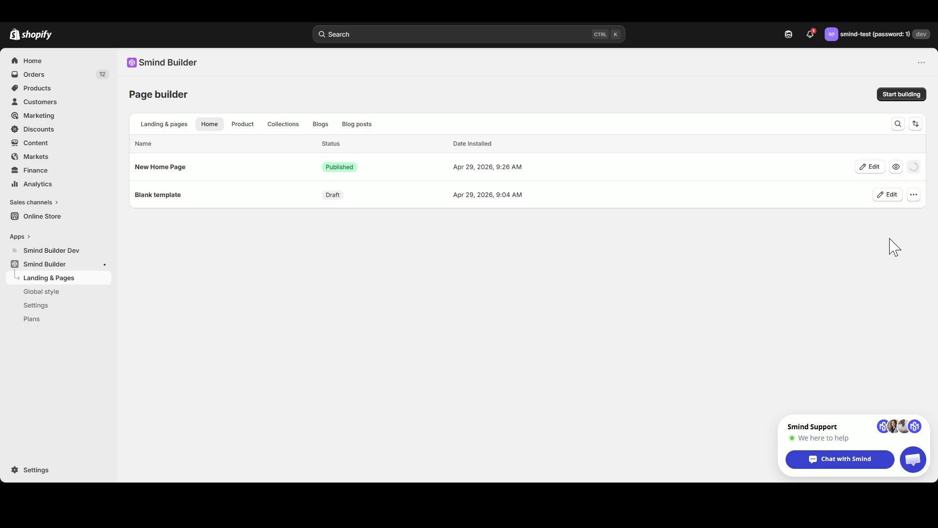